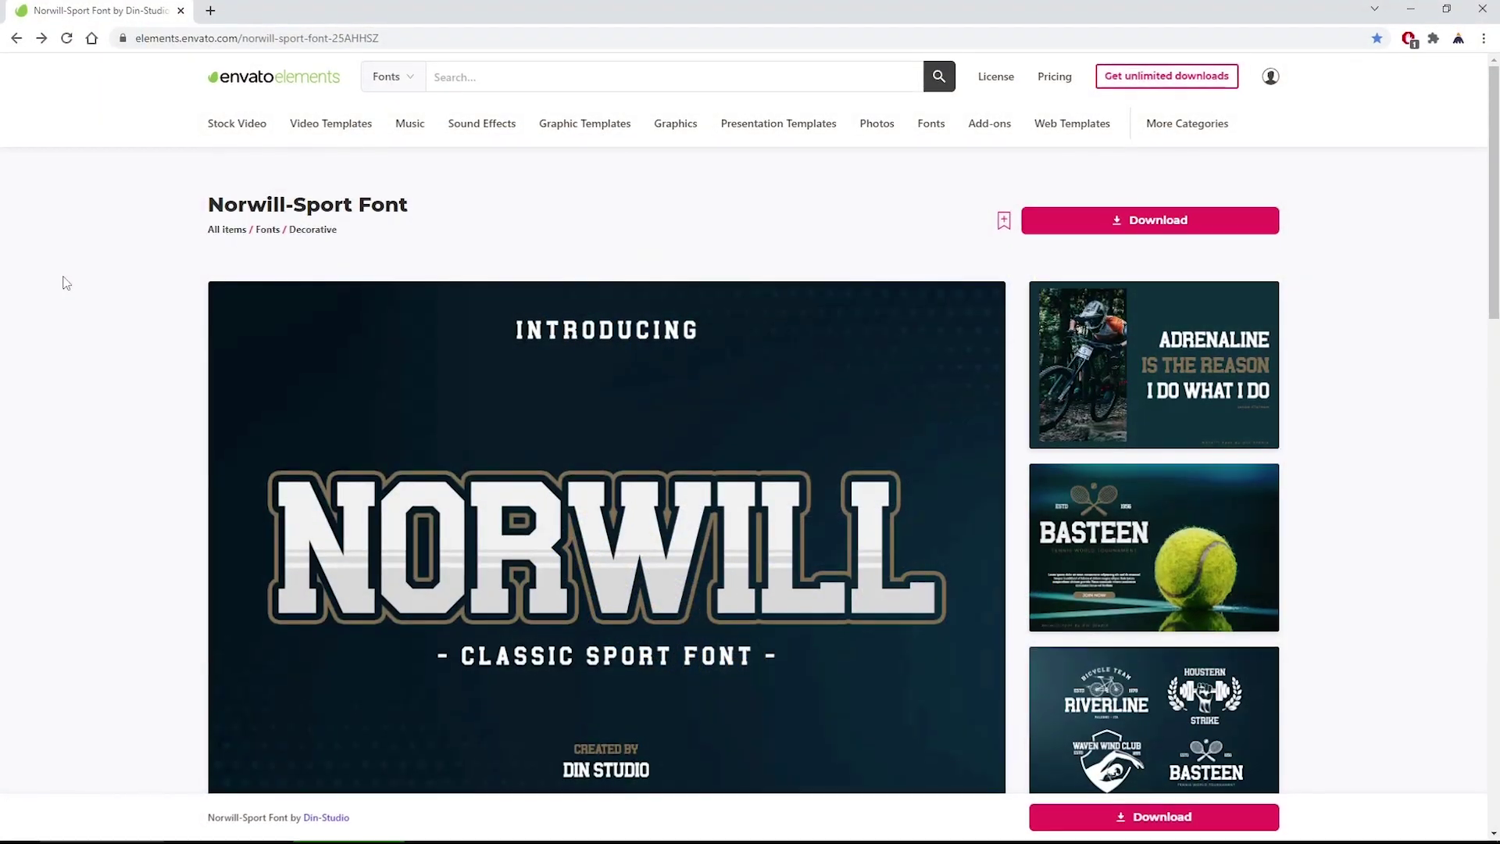
- Select, then deselect, 'Norwill' in the Norwill-Sport Font title on Envato Elements
{"action": "double_click", "coordinate": [205, 188]}
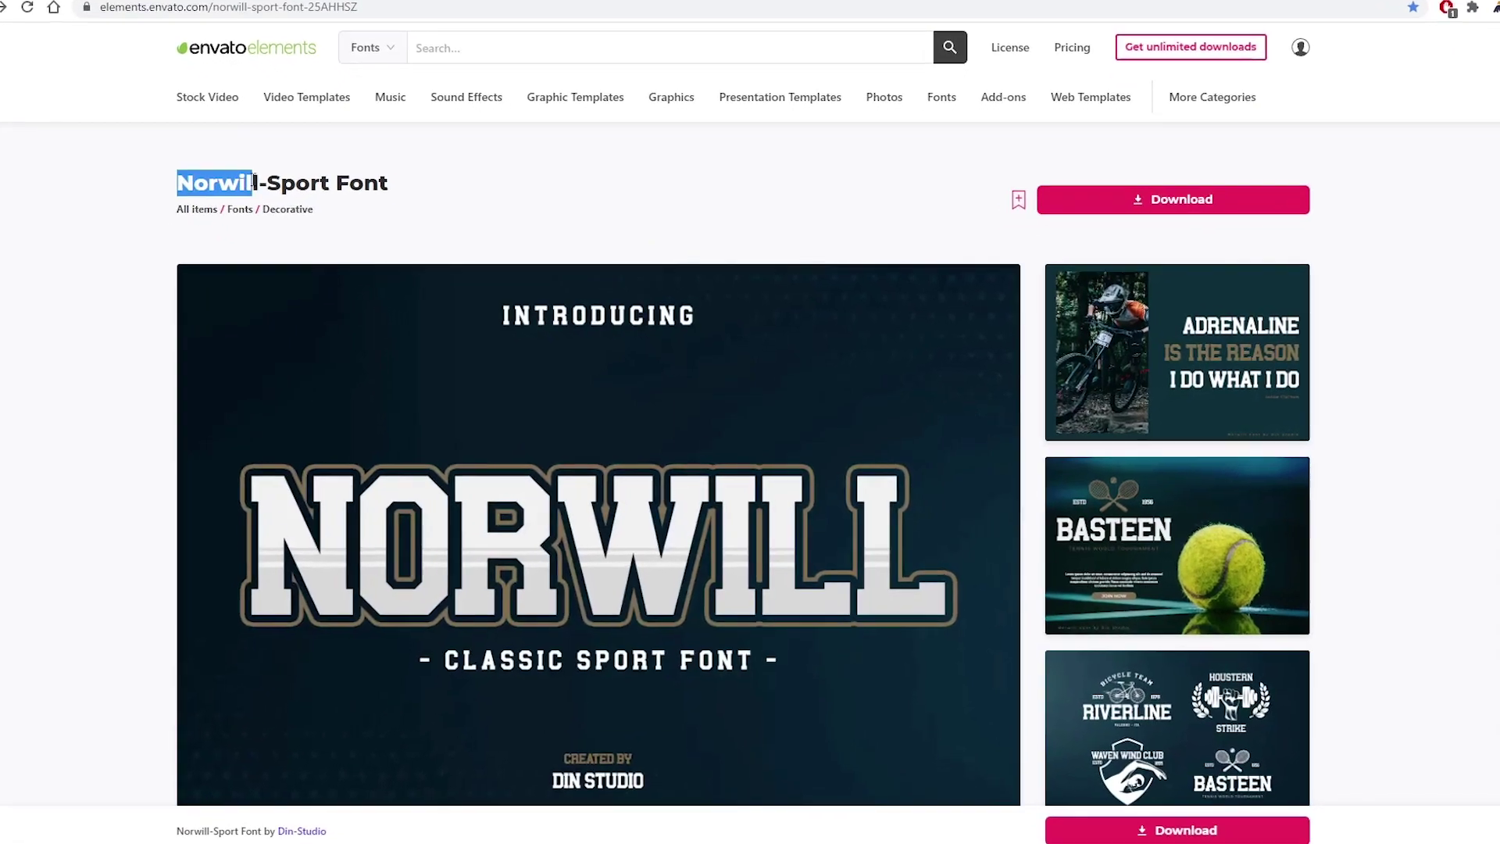
{"action": "left_click", "coordinate": [100, 169]}
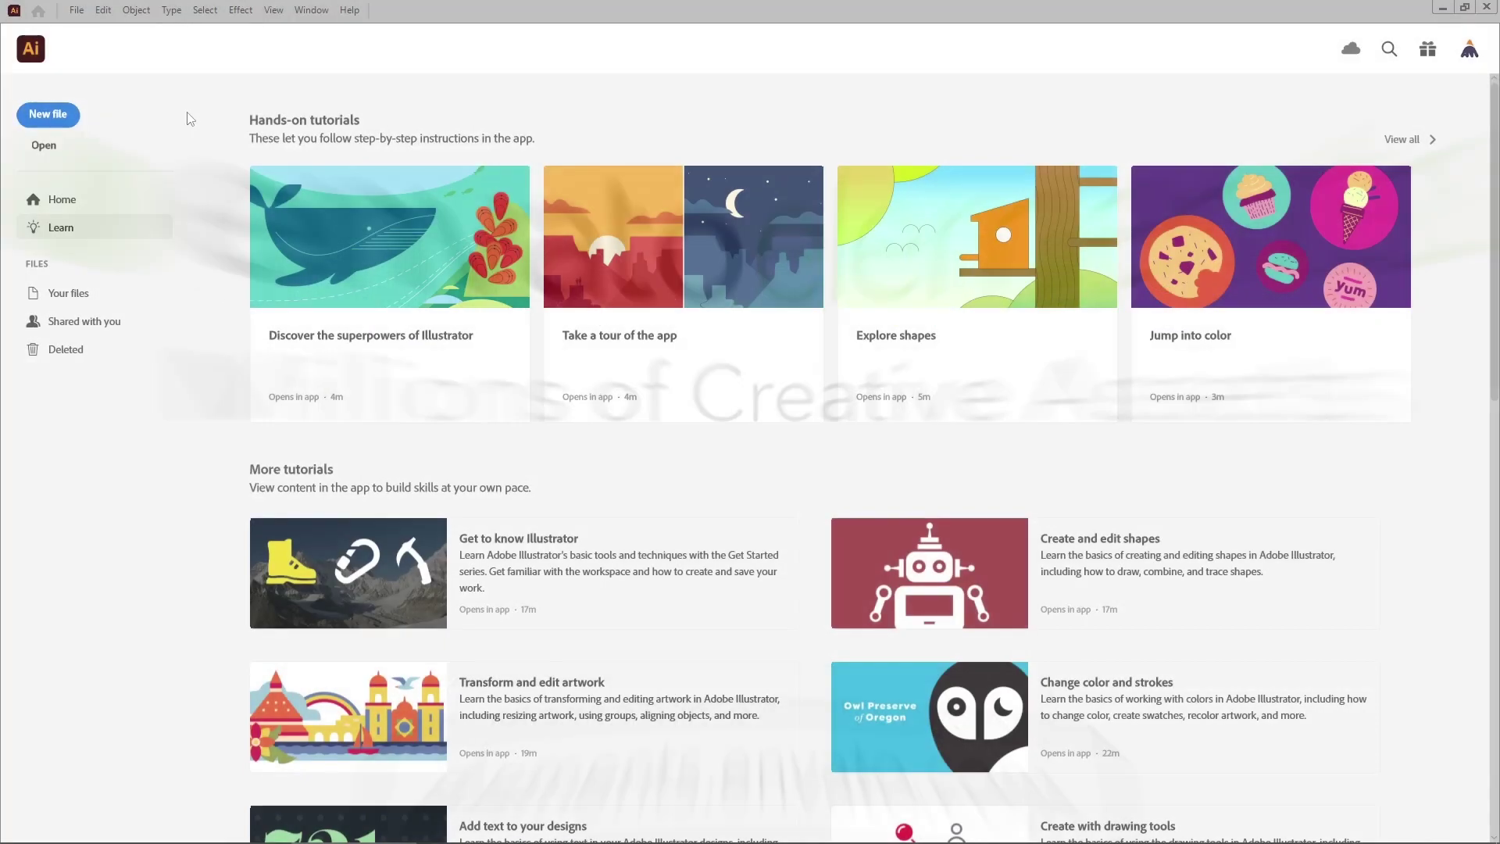
- Create an 850 × 600 px document in RGB colour at Screen (72 ppi)
{"action": "left_click", "coordinate": [48, 114]}
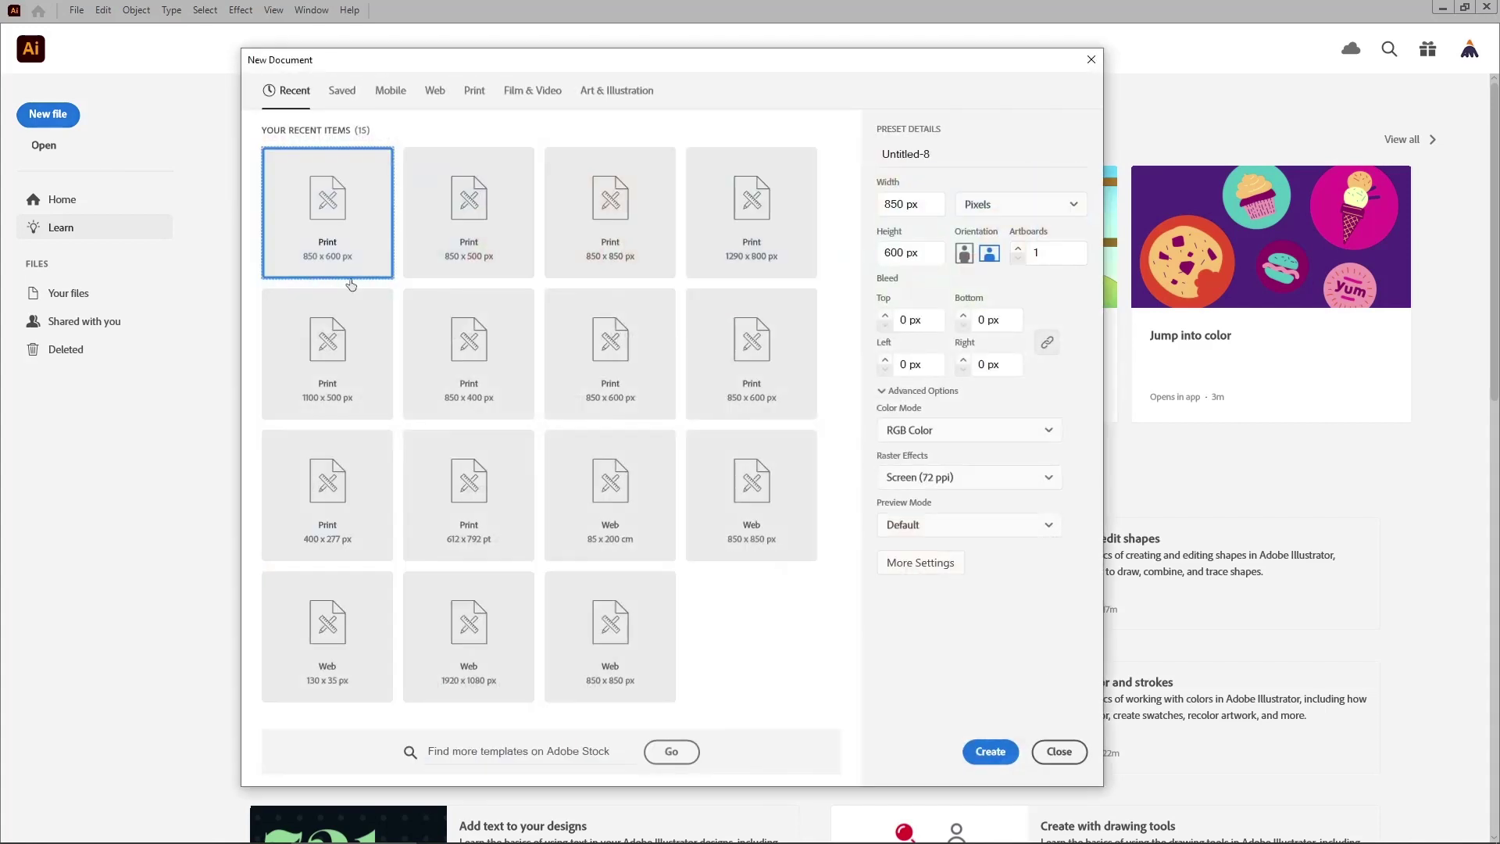
{"action": "left_click", "coordinate": [1055, 211]}
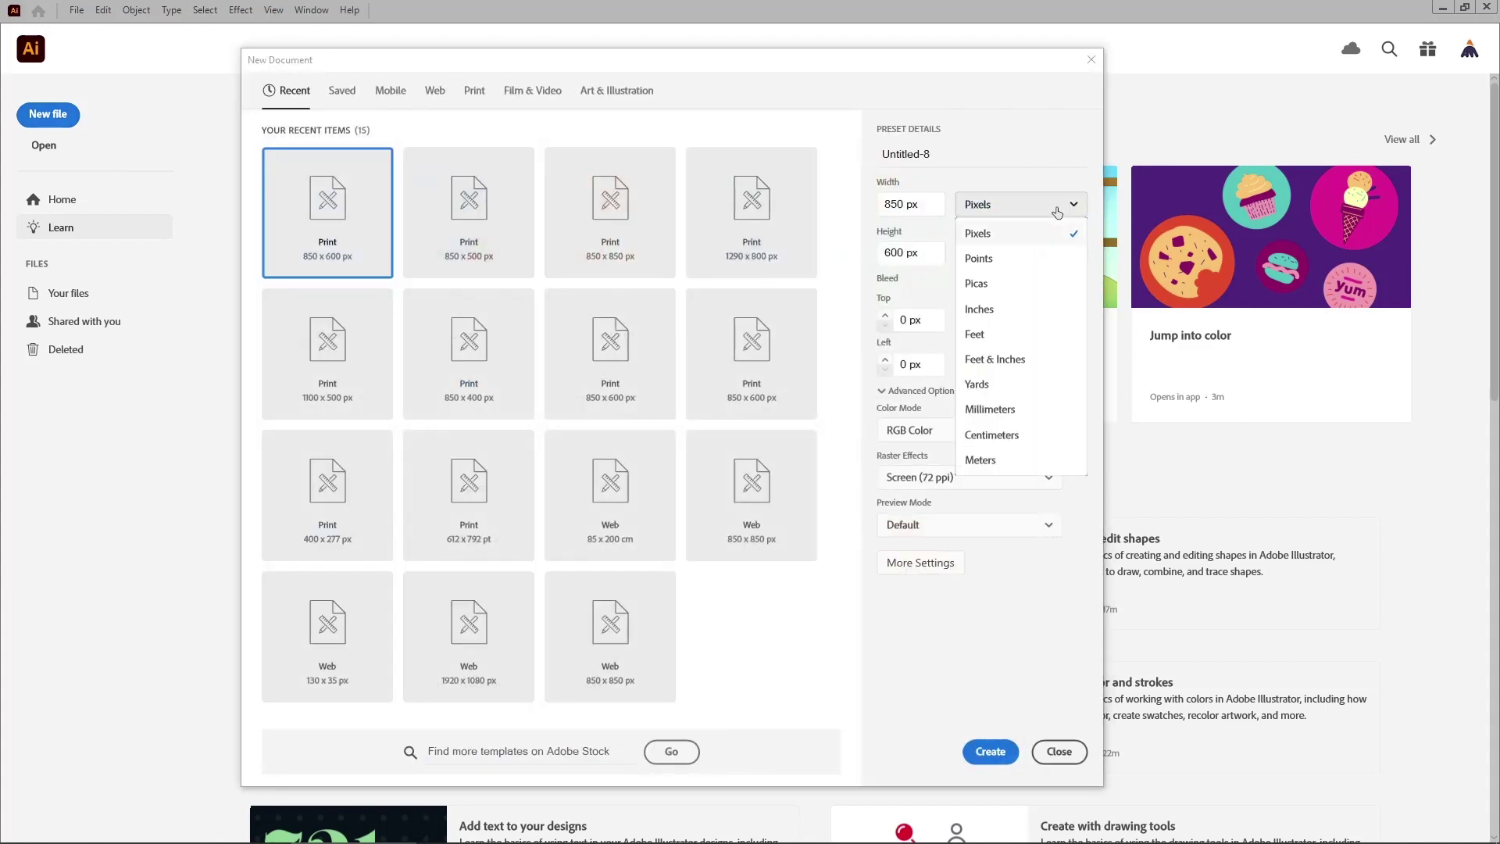
{"action": "left_click", "coordinate": [1031, 241]}
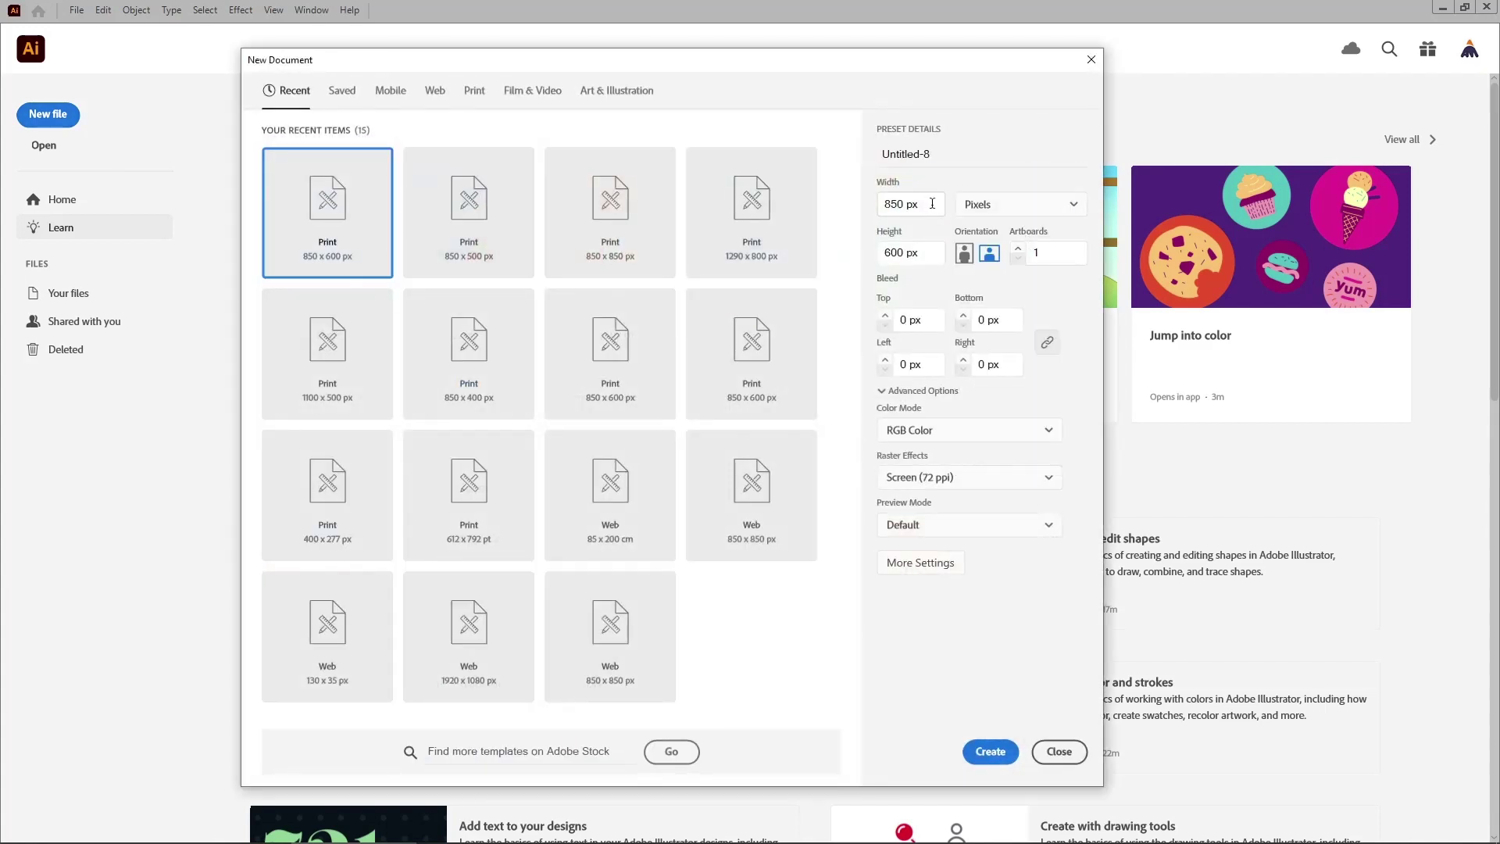
{"action": "left_click_drag", "start_coordinate": [932, 203], "coordinate": [879, 203]}
{"action": "left_click_drag", "start_coordinate": [925, 252], "coordinate": [881, 253]}
{"action": "left_click", "coordinate": [988, 430]}
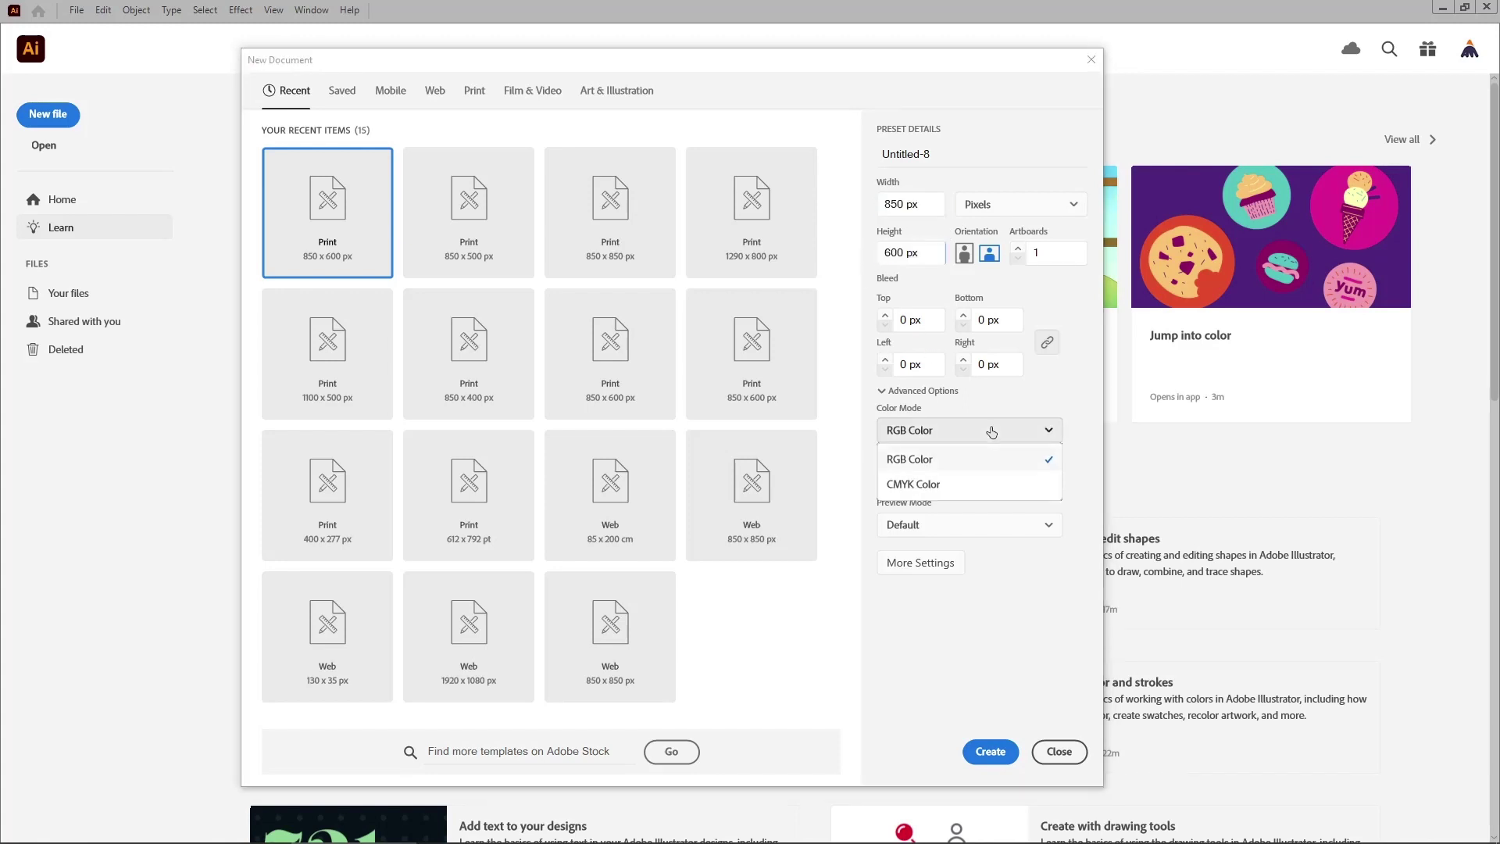
{"action": "left_click", "coordinate": [973, 465]}
{"action": "left_click", "coordinate": [992, 480]}
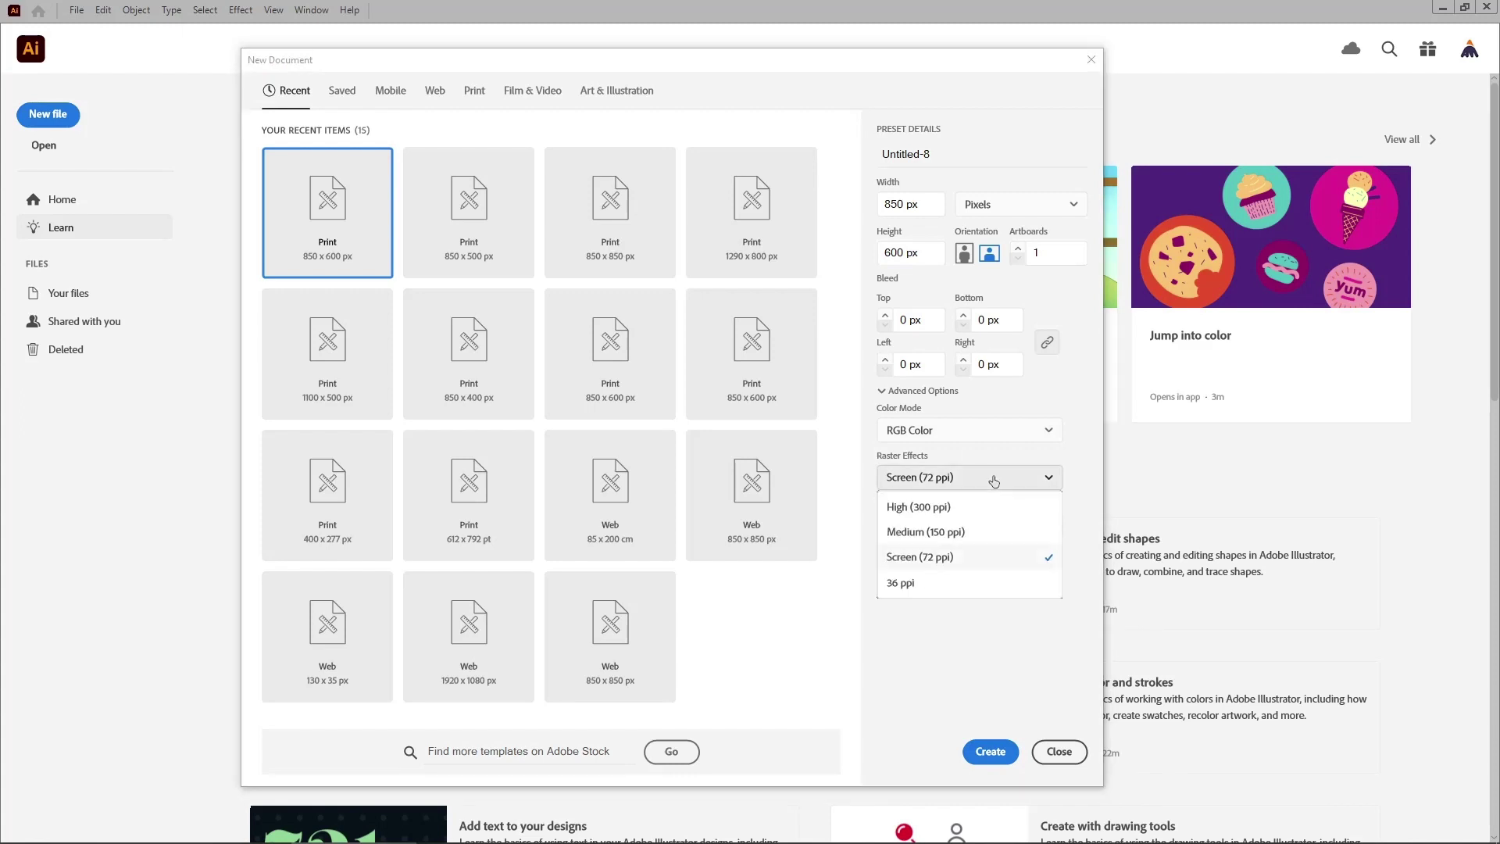
{"action": "left_click", "coordinate": [975, 558]}
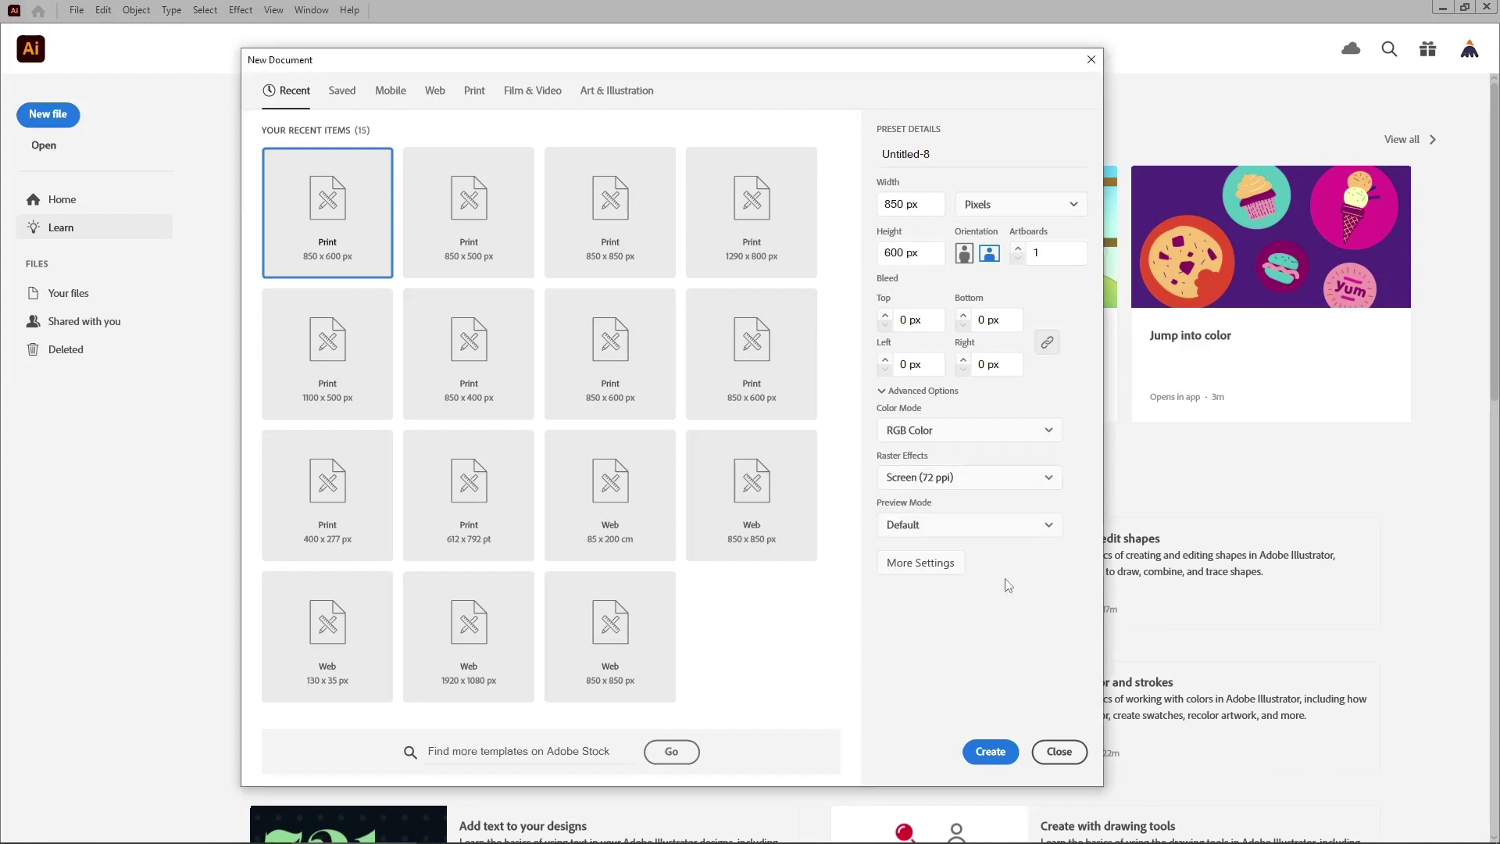
{"action": "left_click", "coordinate": [990, 752]}
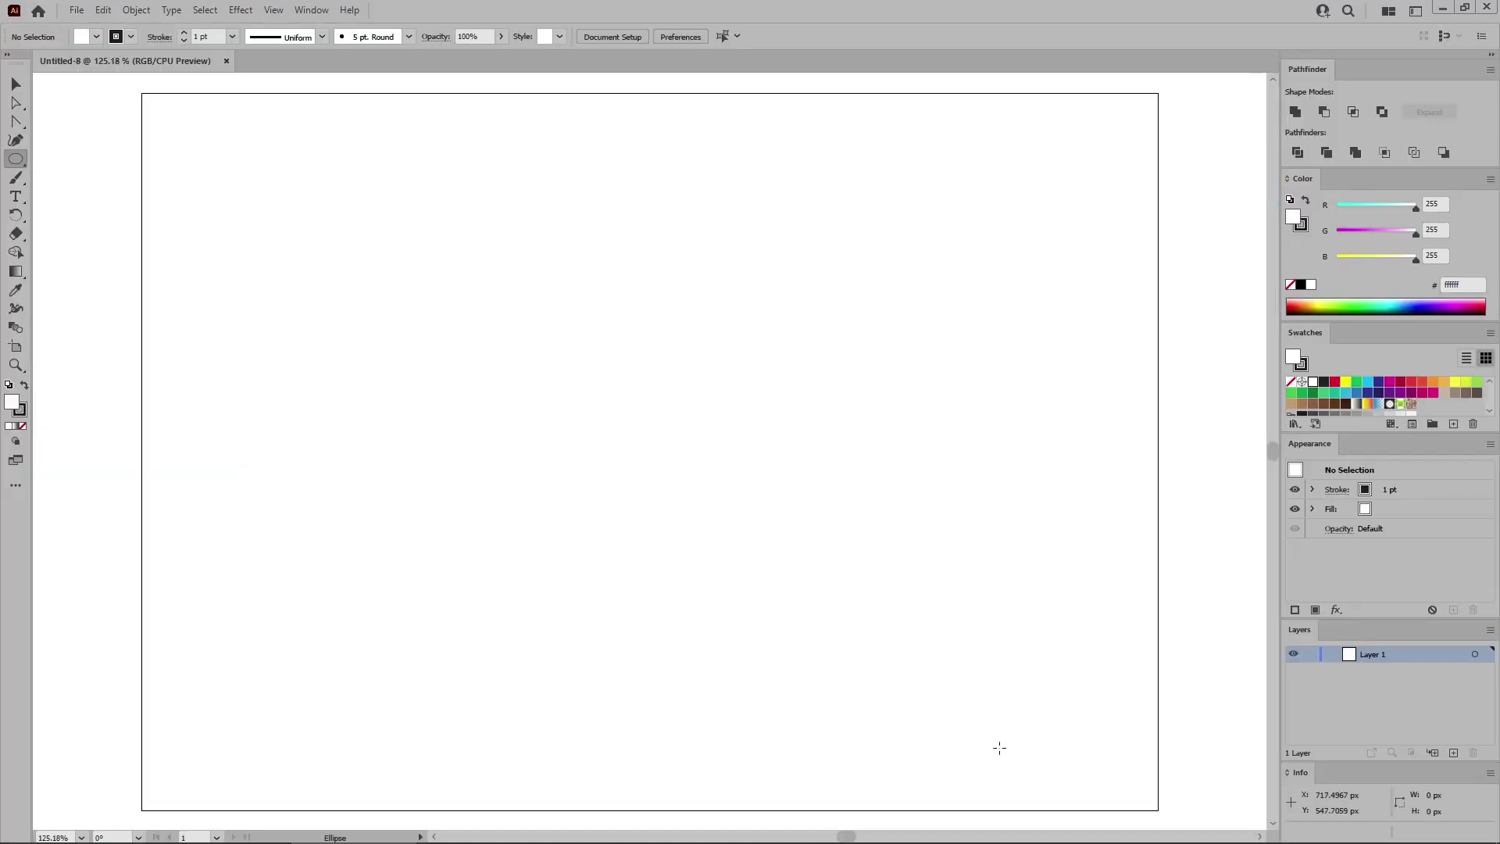
- View the artboard at 100% and turn on Show Grid and Snap to Grid
{"action": "key", "text": "ctrl"}
{"action": "key", "text": "ctrl+1"}
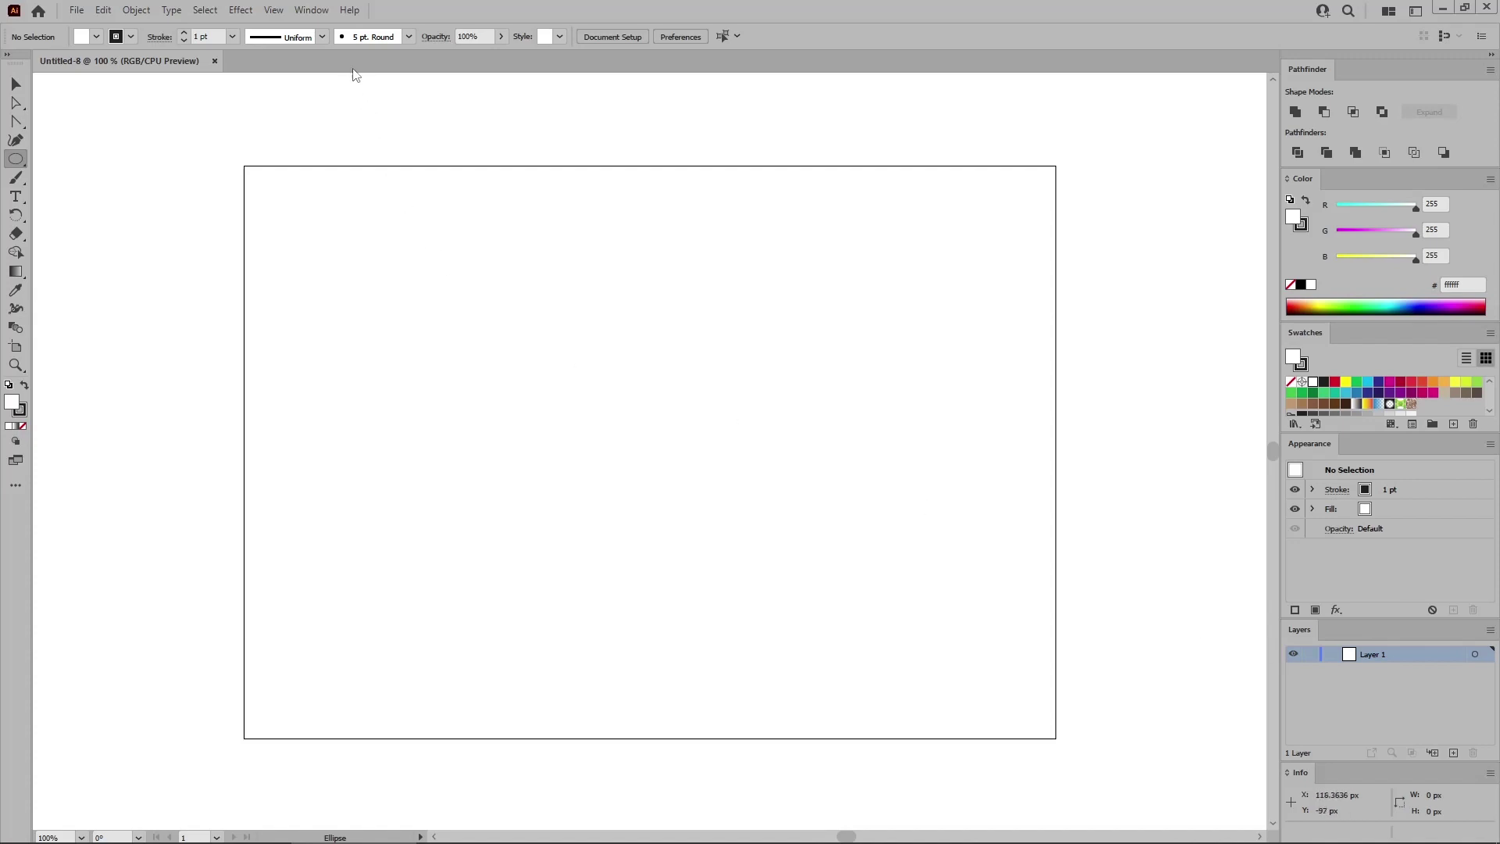
{"action": "left_click", "coordinate": [321, 12]}
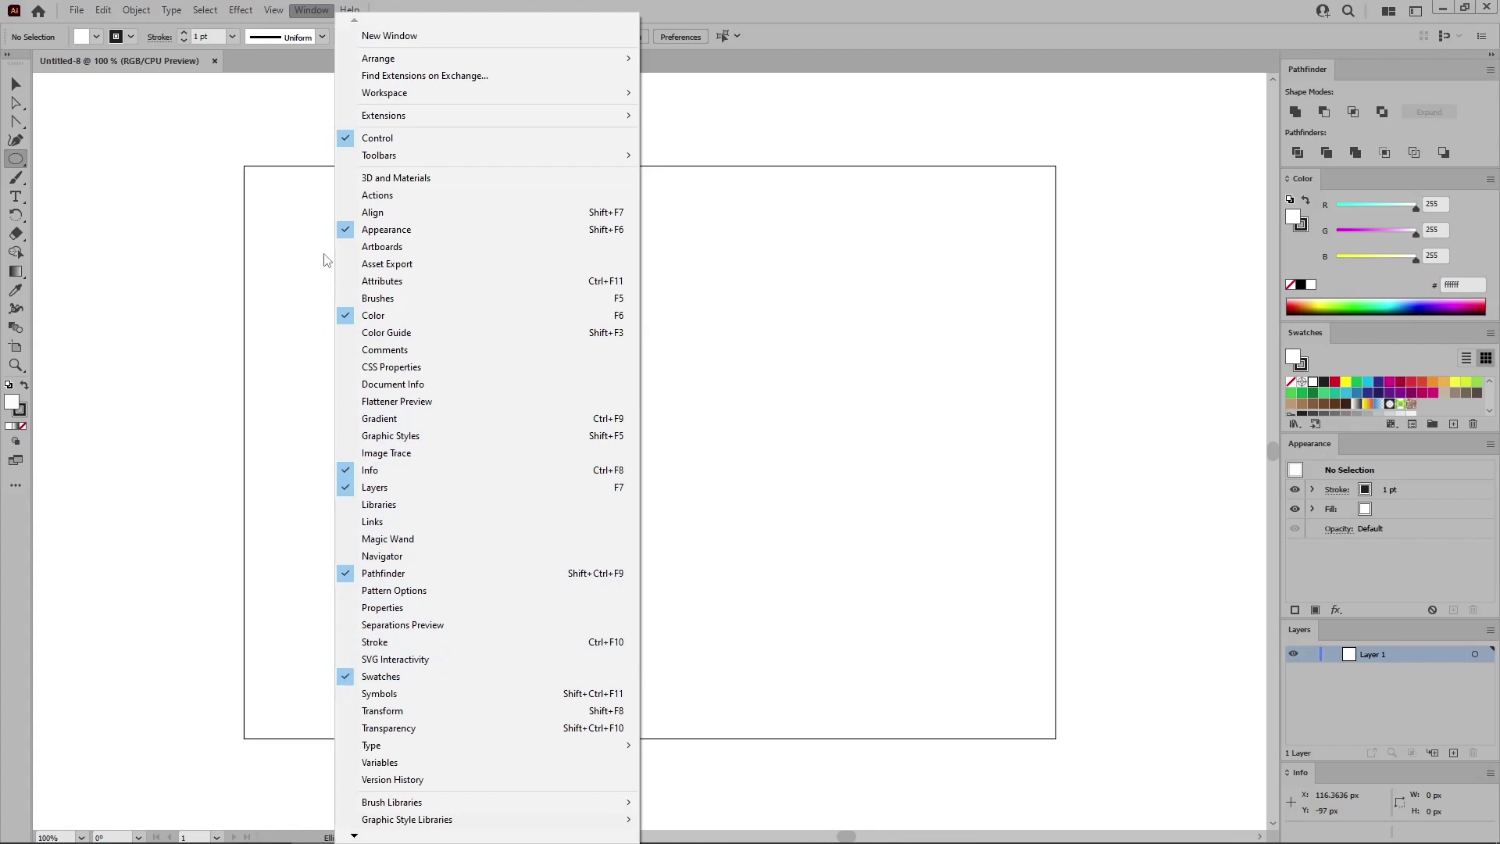
{"action": "mouse_move", "coordinate": [269, 9]}
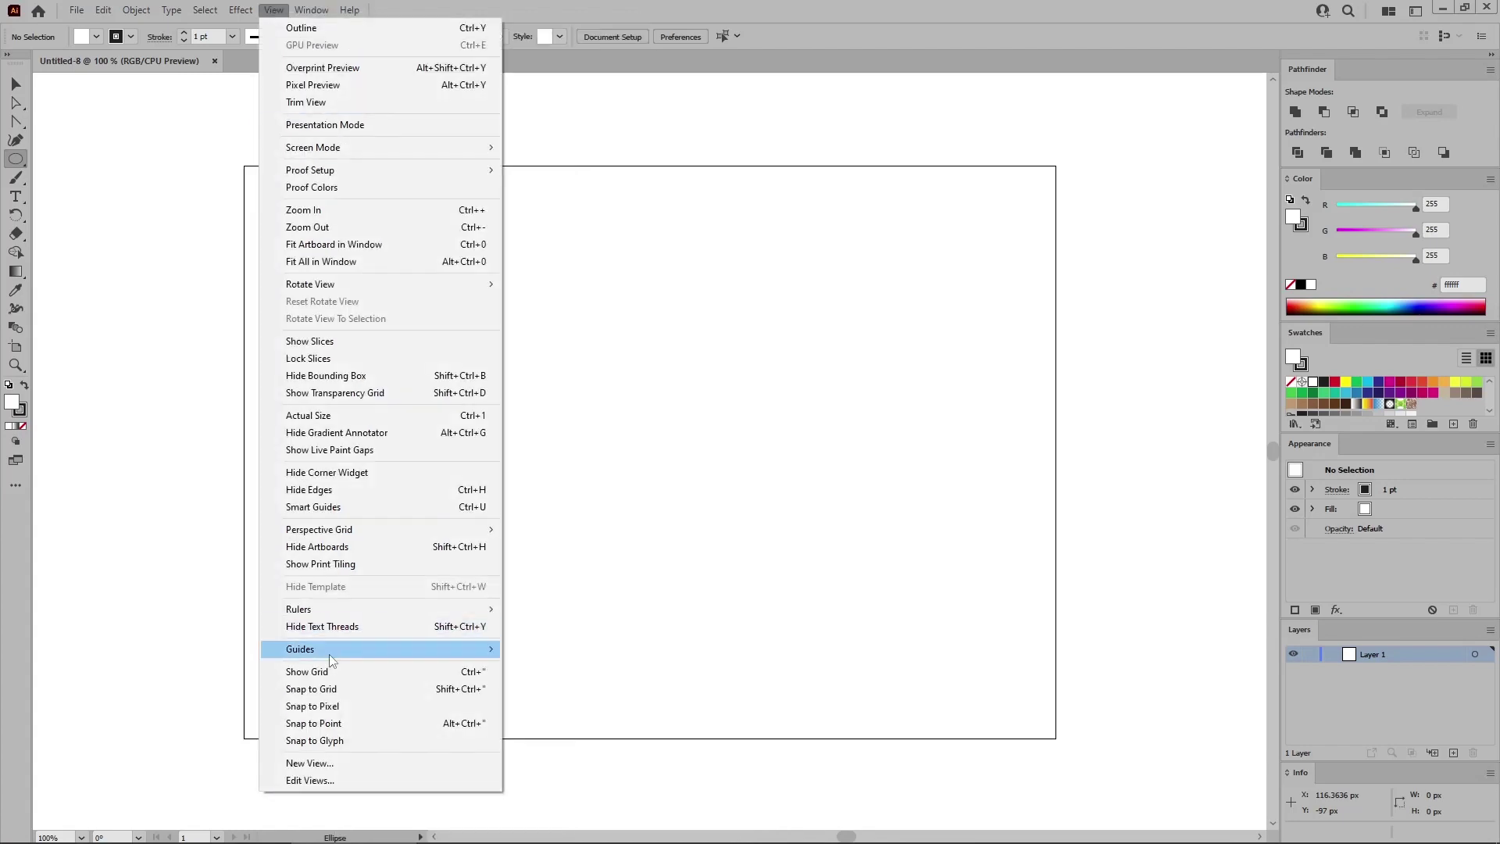
{"action": "left_click", "coordinate": [367, 672]}
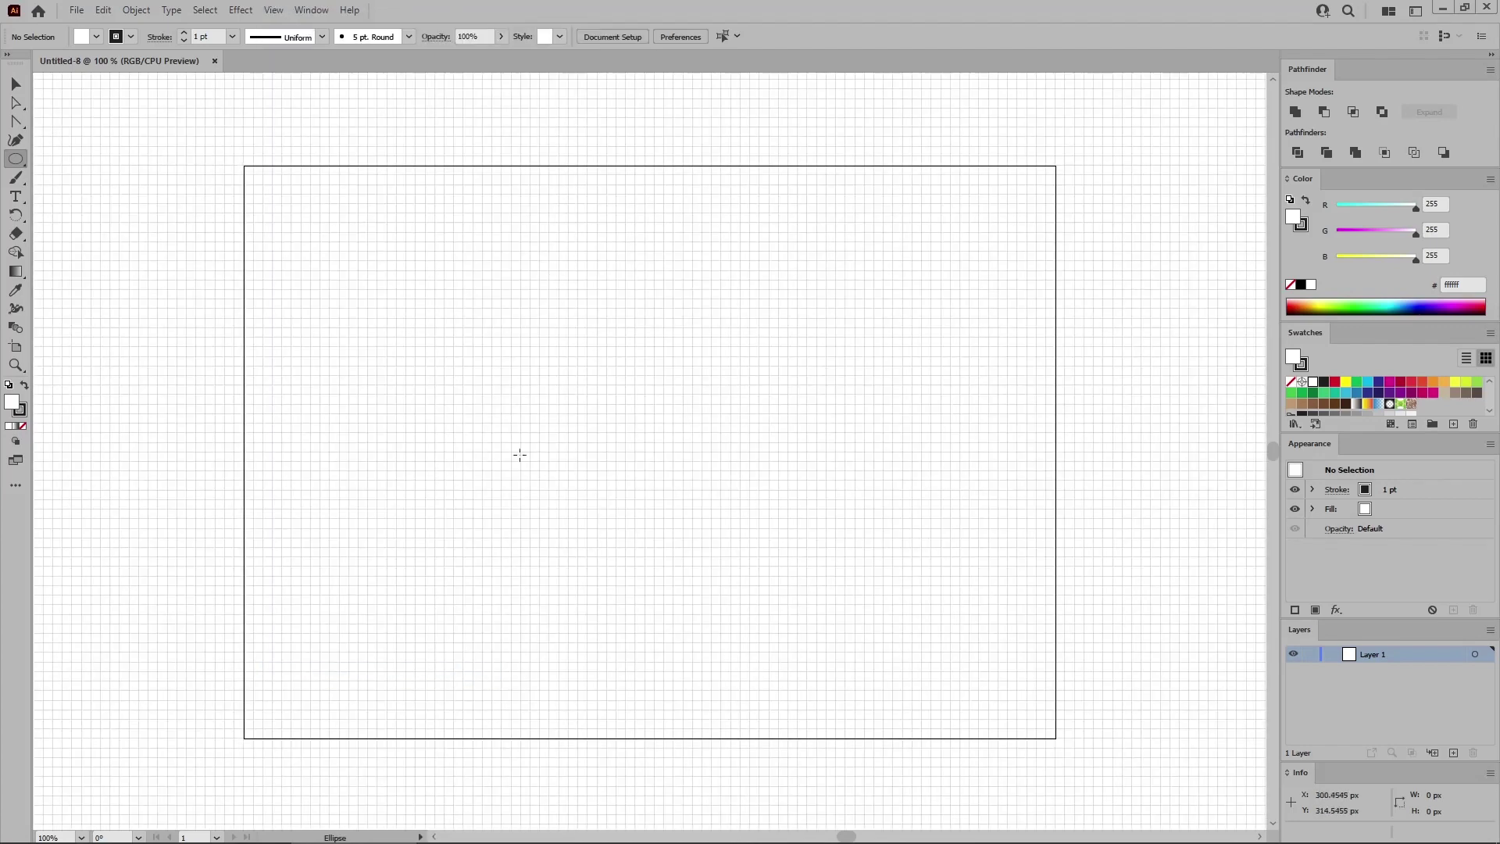
{"action": "left_click", "coordinate": [273, 10]}
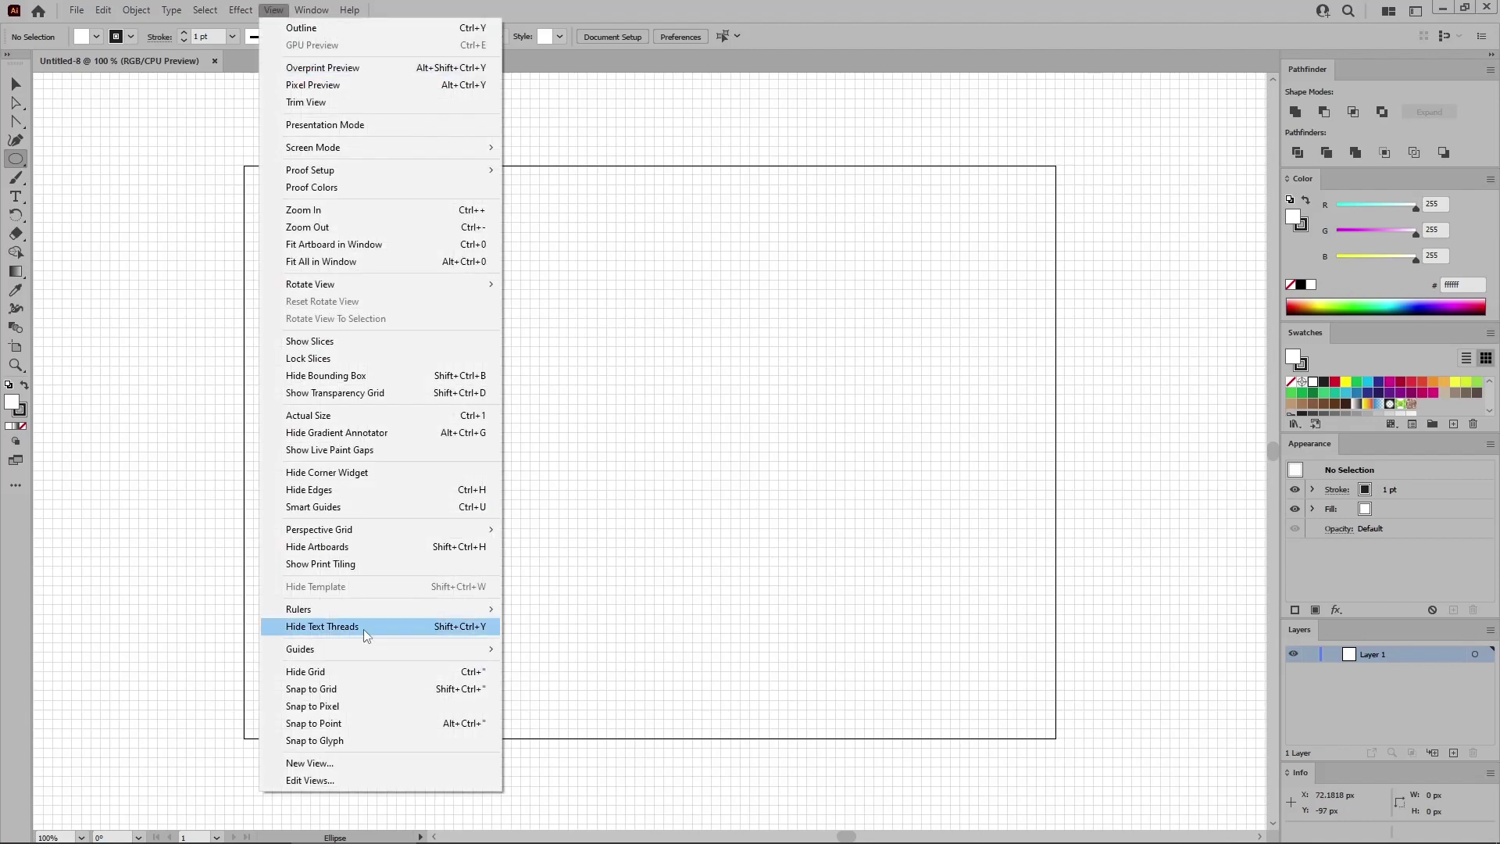
{"action": "left_click", "coordinate": [336, 688]}
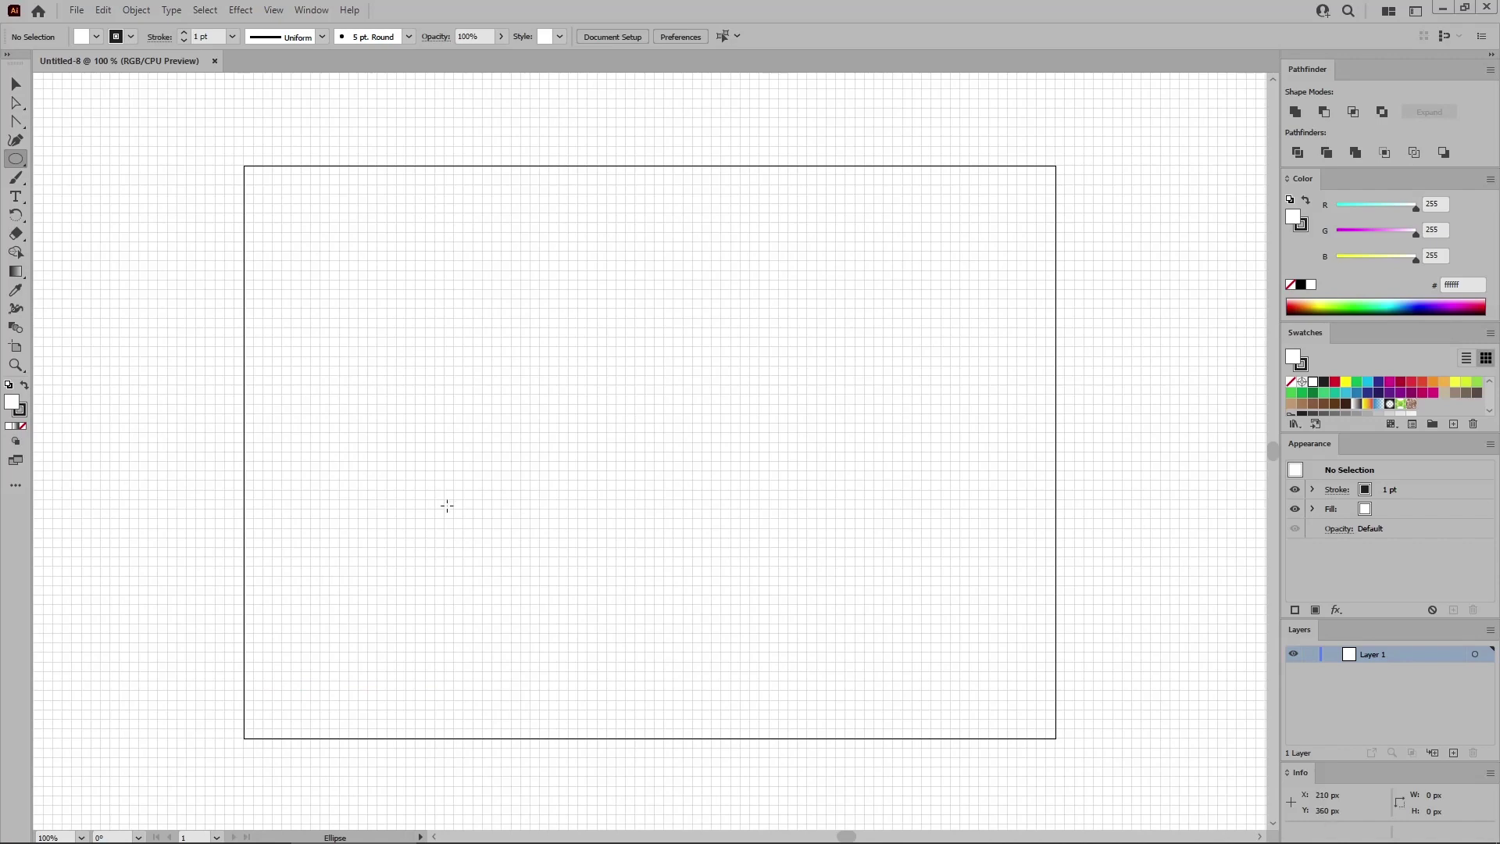
- Set Guides & Grid preferences to a gridline every 5 px
{"action": "left_click", "coordinate": [103, 10]}
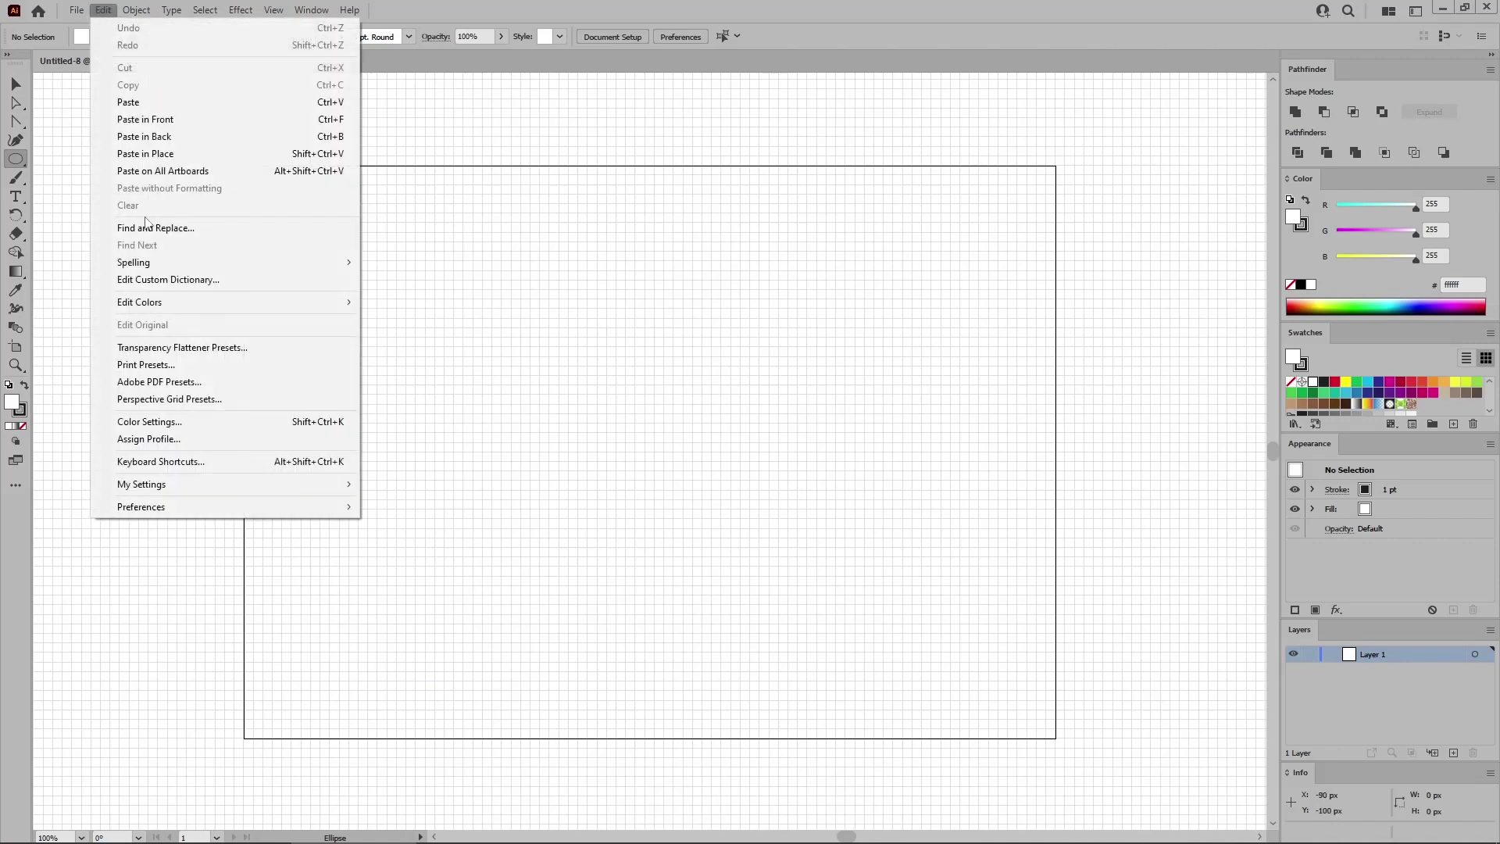
{"action": "mouse_move", "coordinate": [157, 507]}
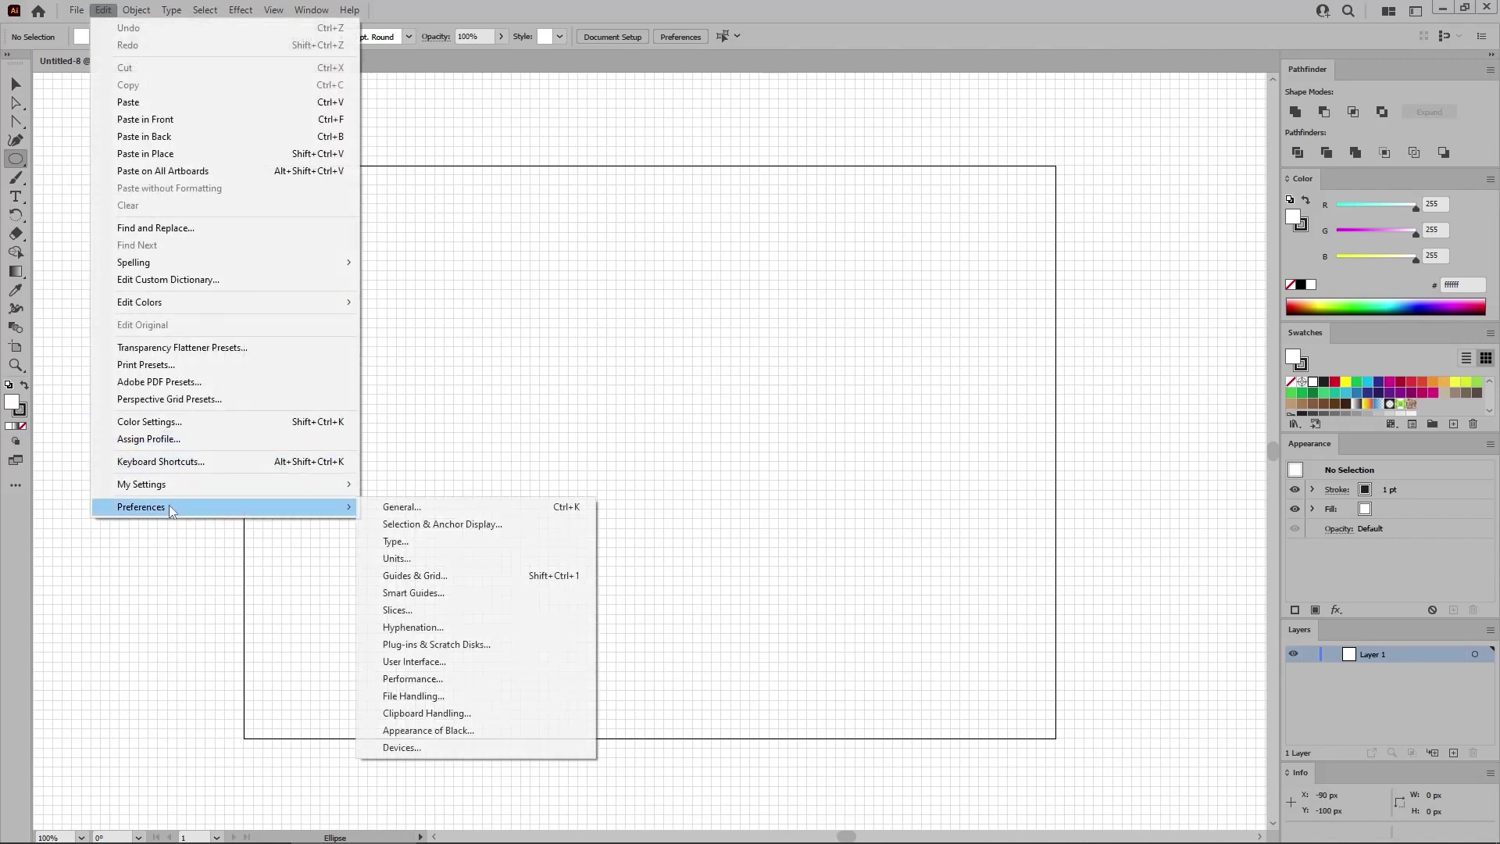
{"action": "left_click", "coordinate": [448, 576]}
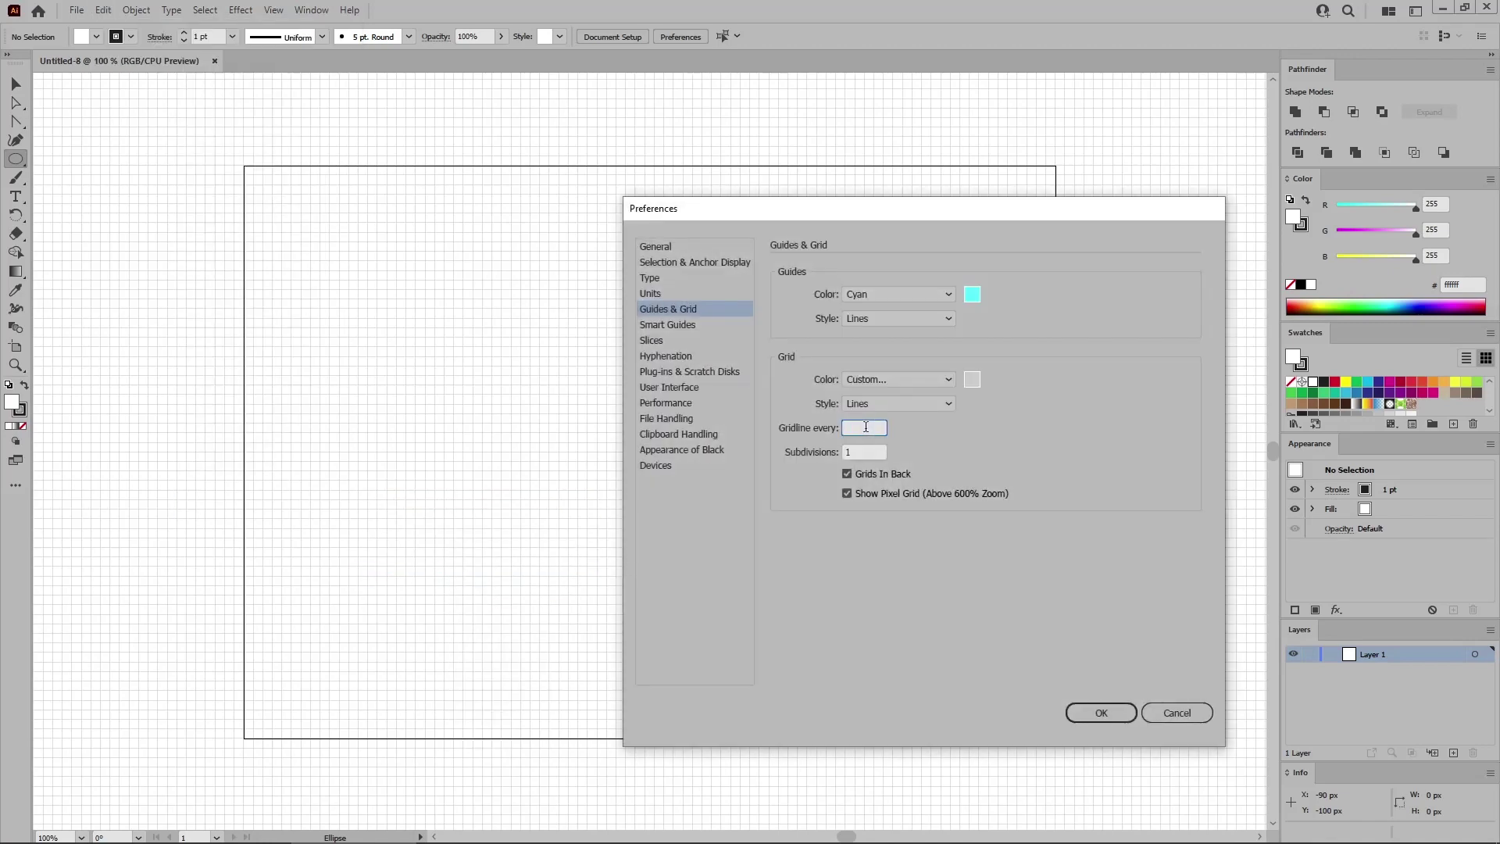
{"action": "type", "text": "5"}
{"action": "left_click", "coordinate": [1092, 714]}
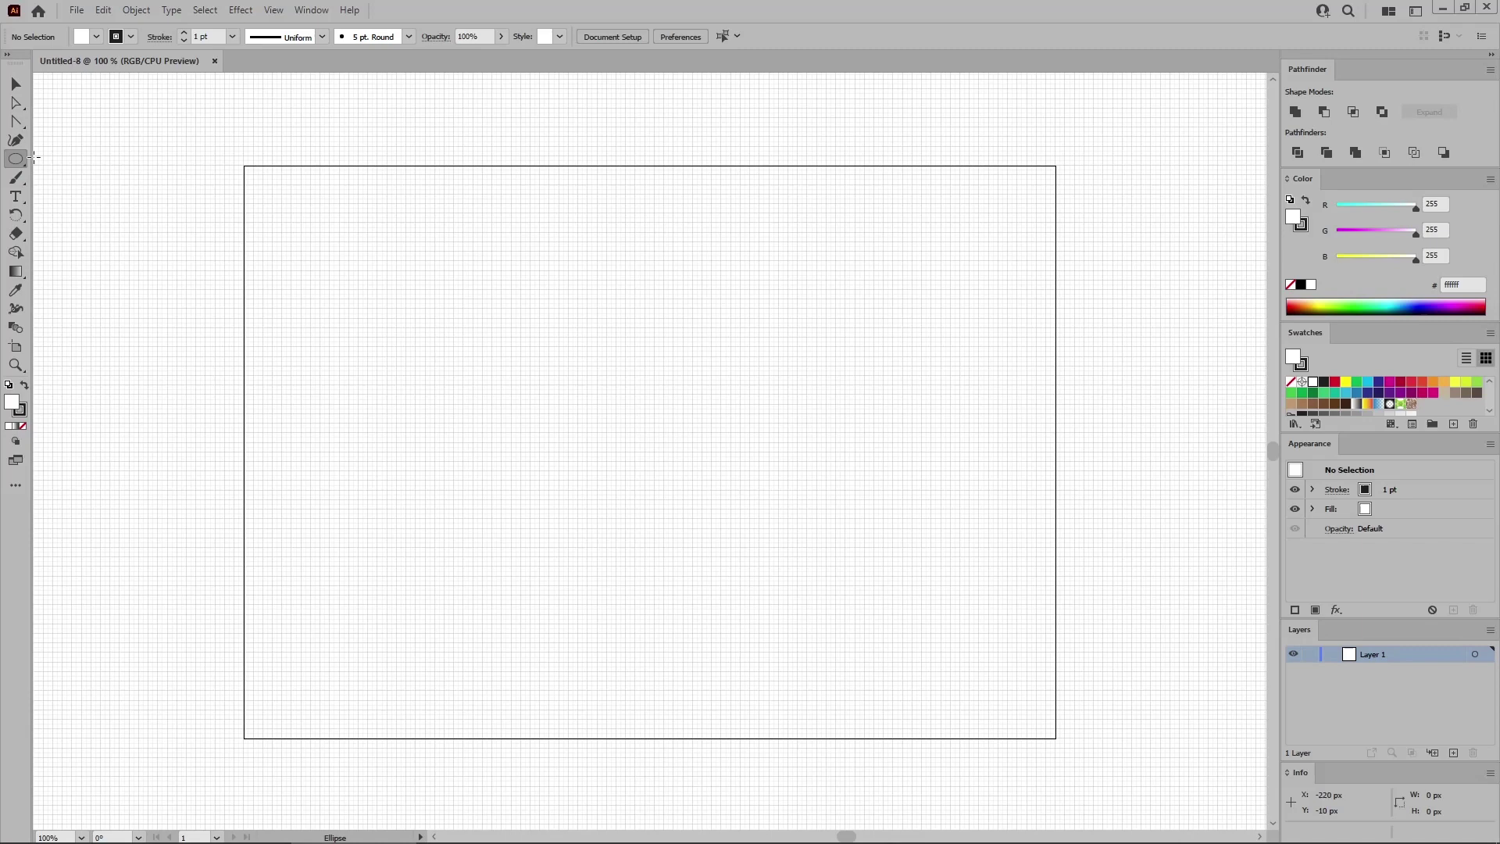
- Set the fill to navy R=26 G=26 B=52 with no stroke
{"action": "left_click", "coordinate": [22, 411]}
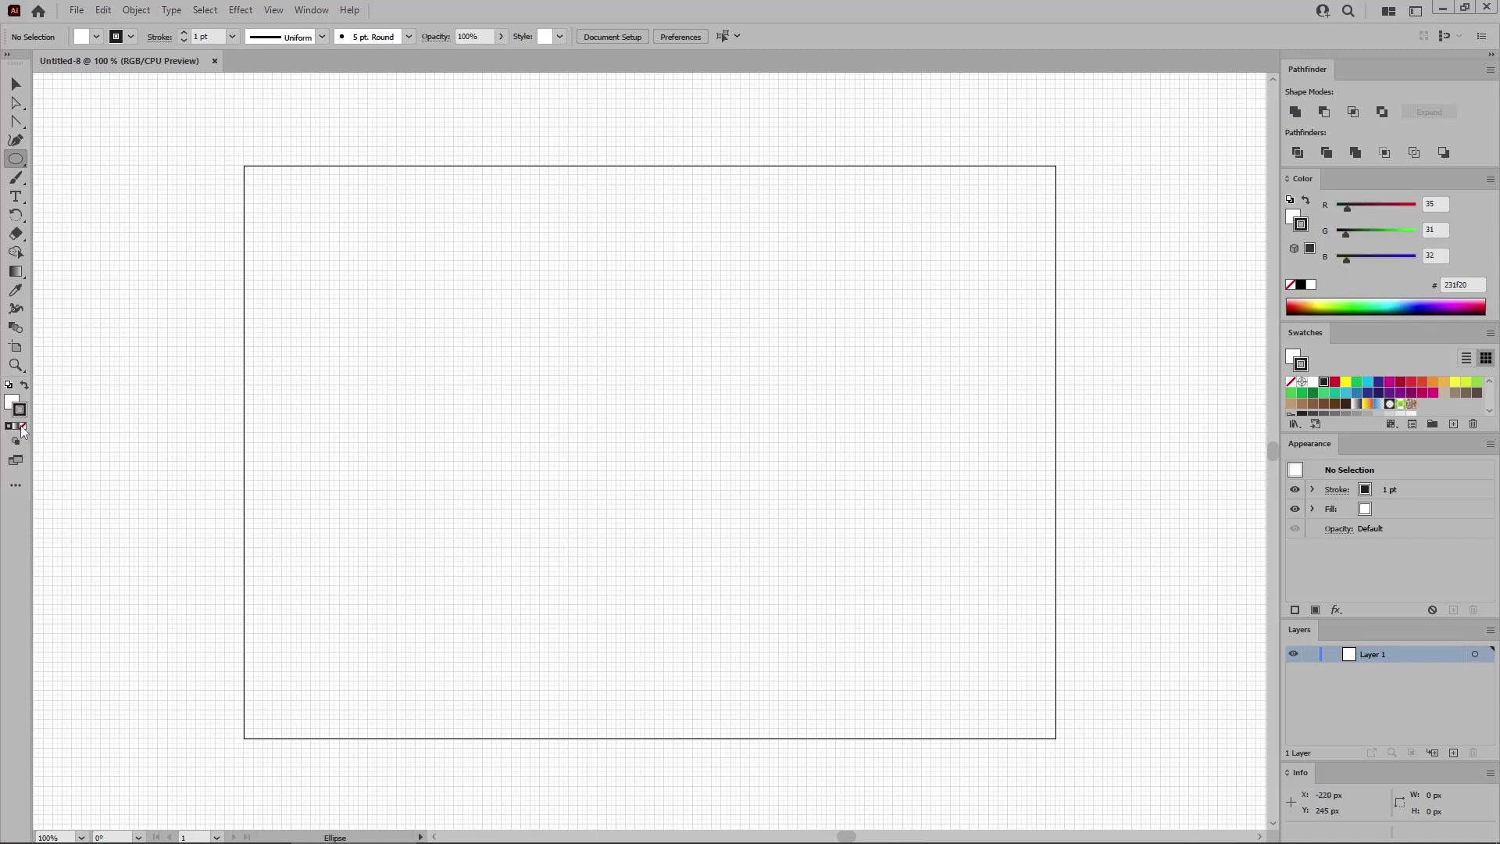
{"action": "left_click", "coordinate": [22, 426]}
{"action": "double_click", "coordinate": [12, 403]}
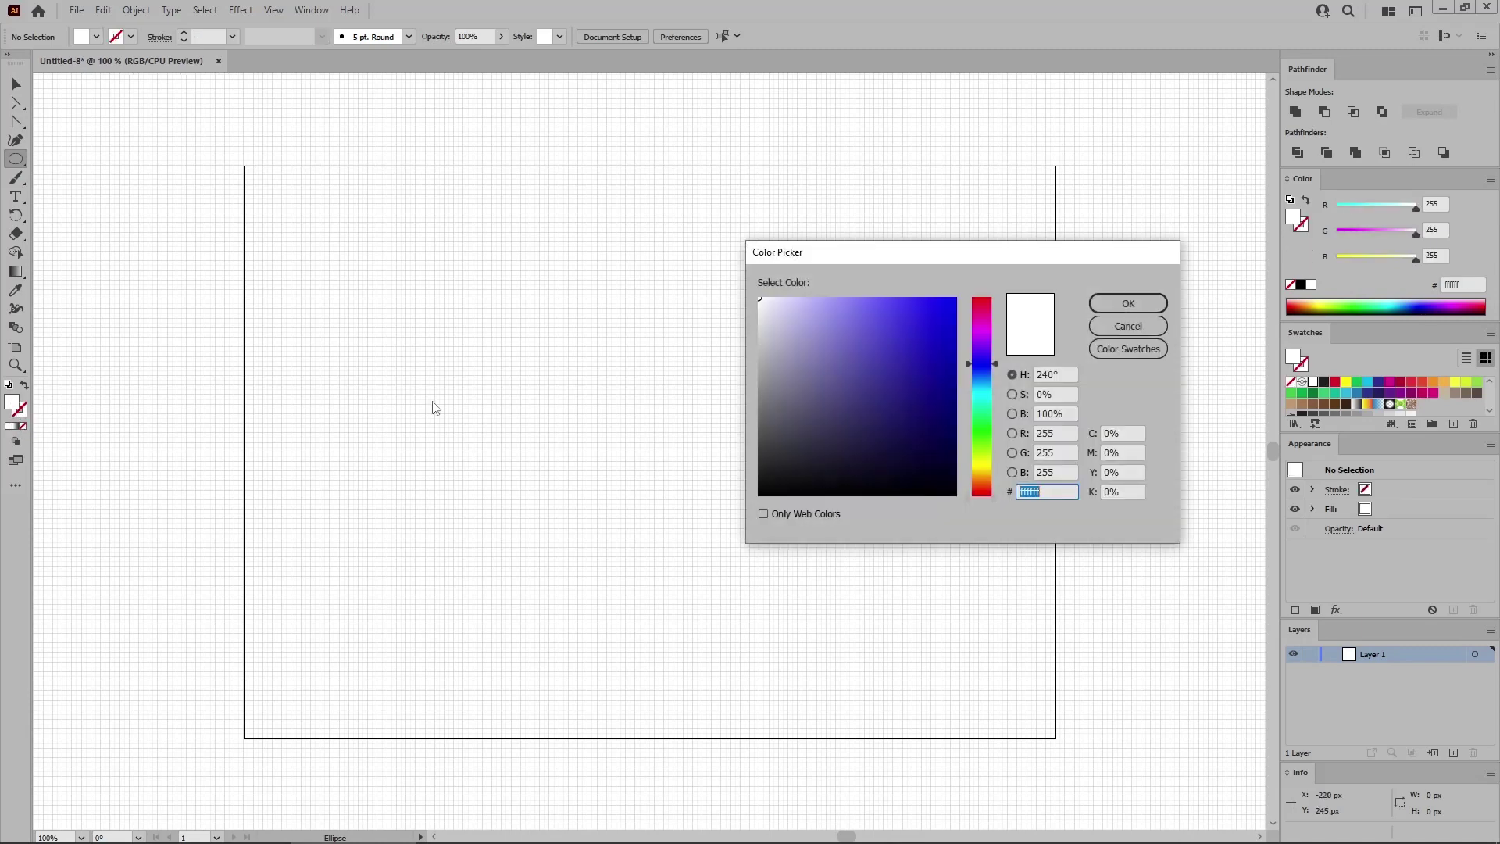
{"action": "double_click", "coordinate": [1072, 434]}
{"action": "type", "text": "26"}
{"action": "key", "text": "Tab"}
{"action": "type", "text": "26"}
{"action": "key", "text": "Tab"}
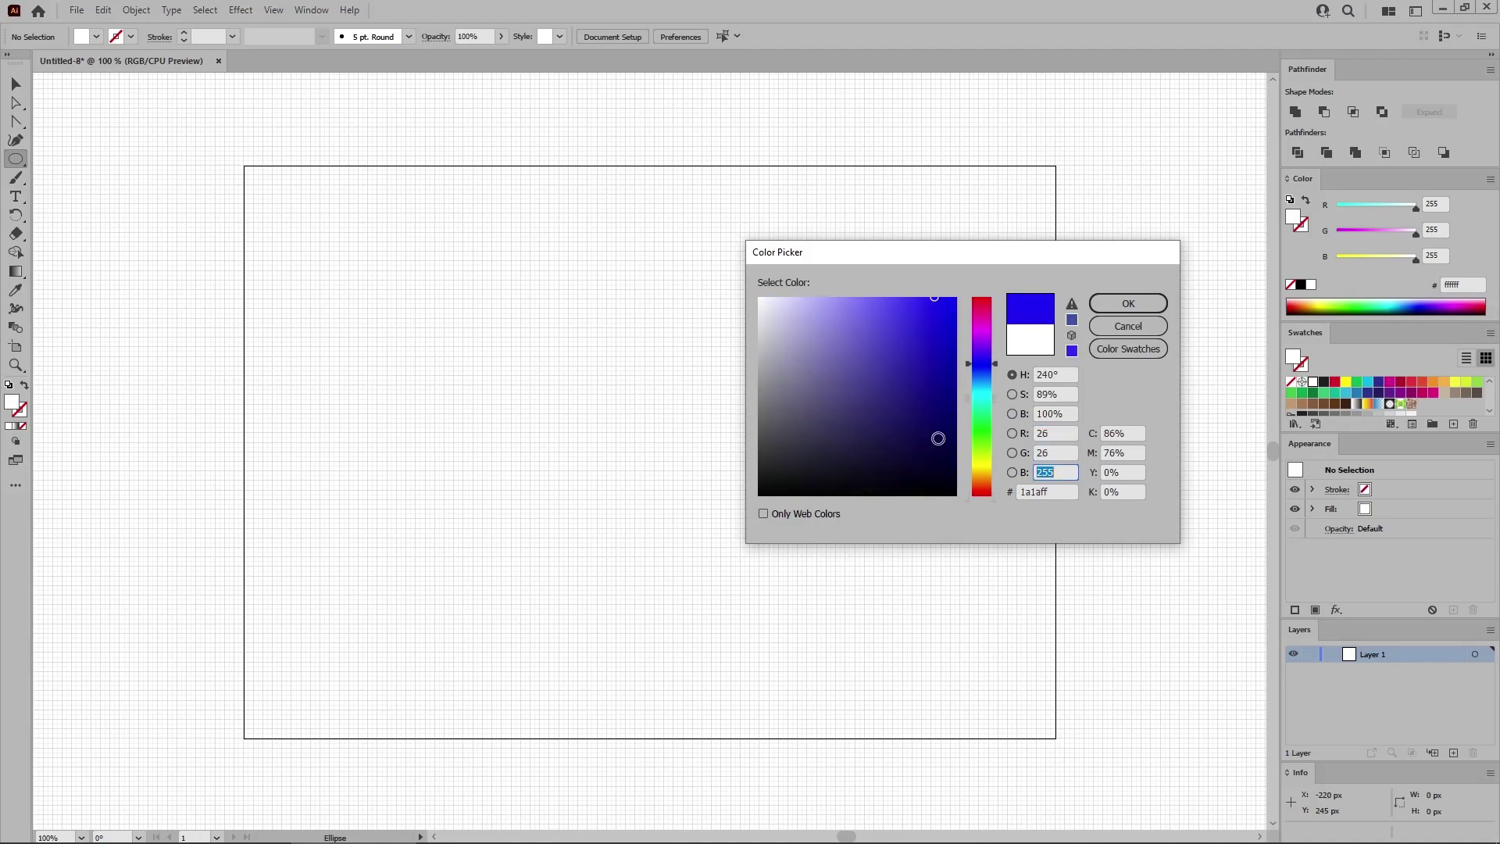
{"action": "type", "text": "52"}
{"action": "left_click", "coordinate": [1146, 309]}
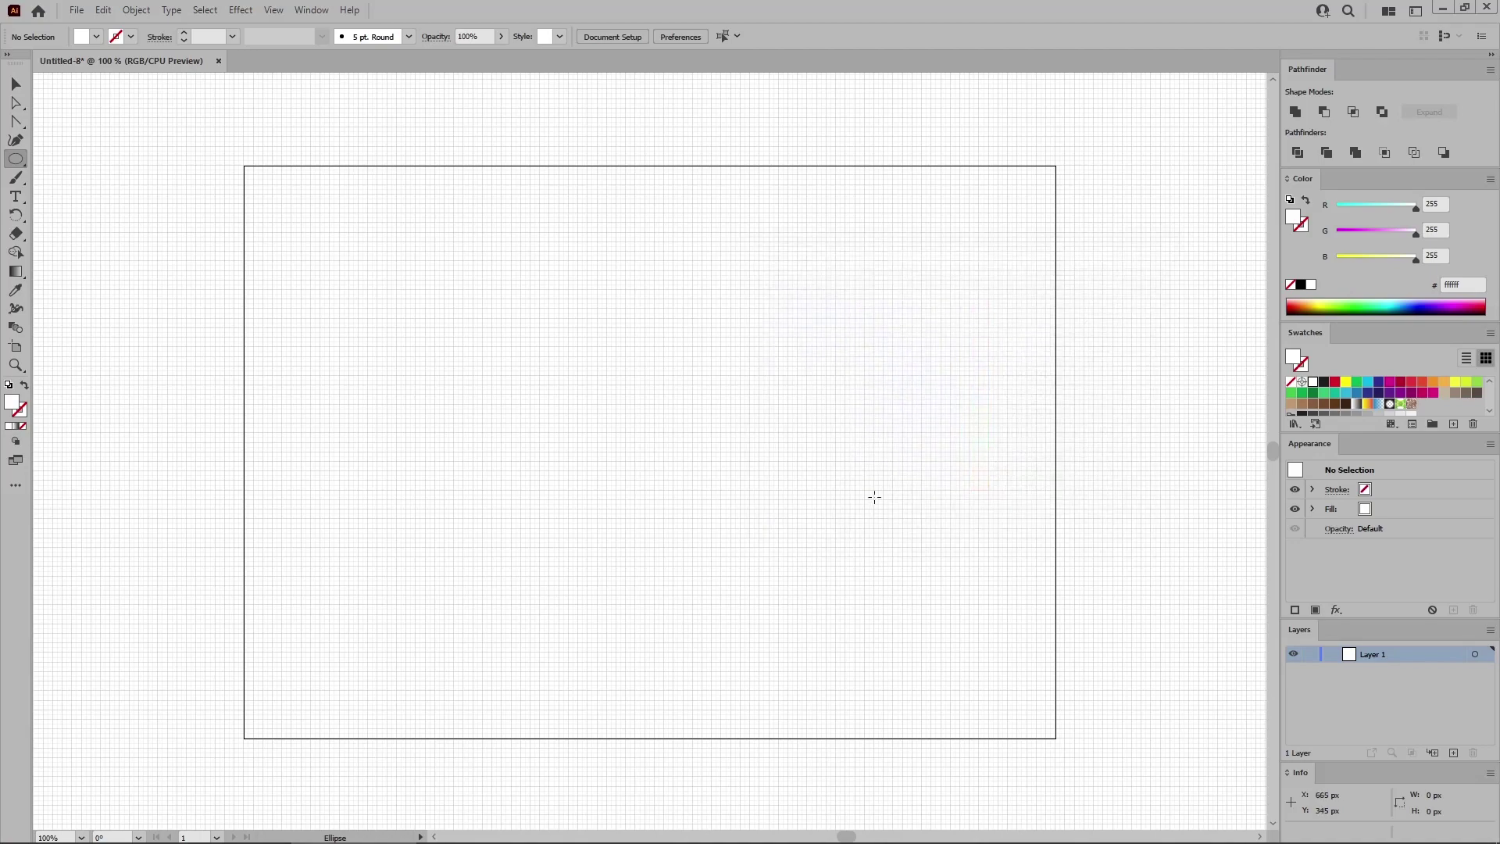
- Draw a 270 × 160 px navy ellipse and centre it on the artboard
{"action": "left_click", "coordinate": [647, 421]}
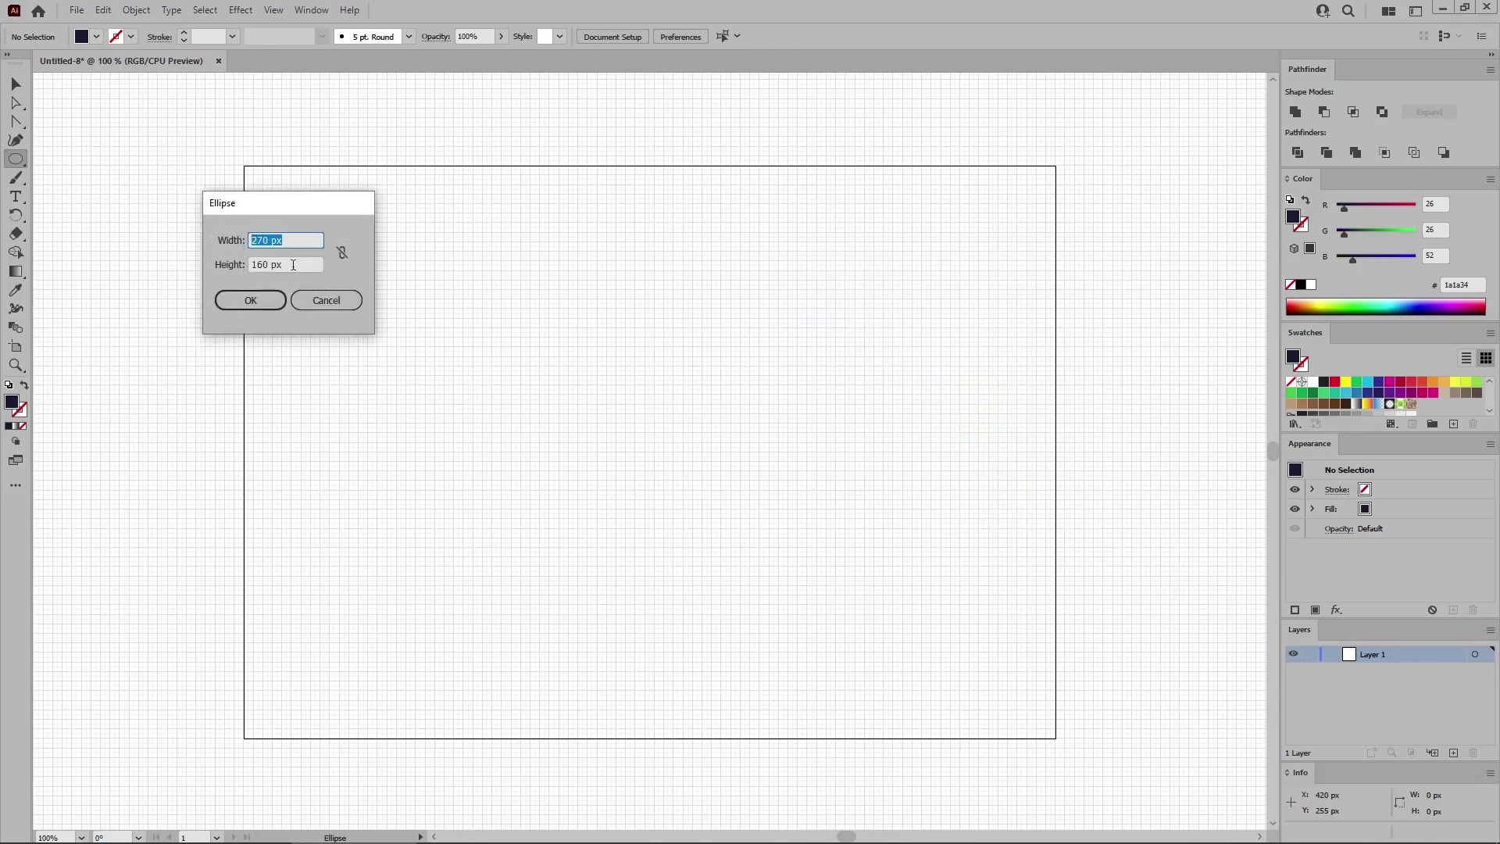
{"action": "key", "text": "Tab"}
{"action": "left_click", "coordinate": [249, 299]}
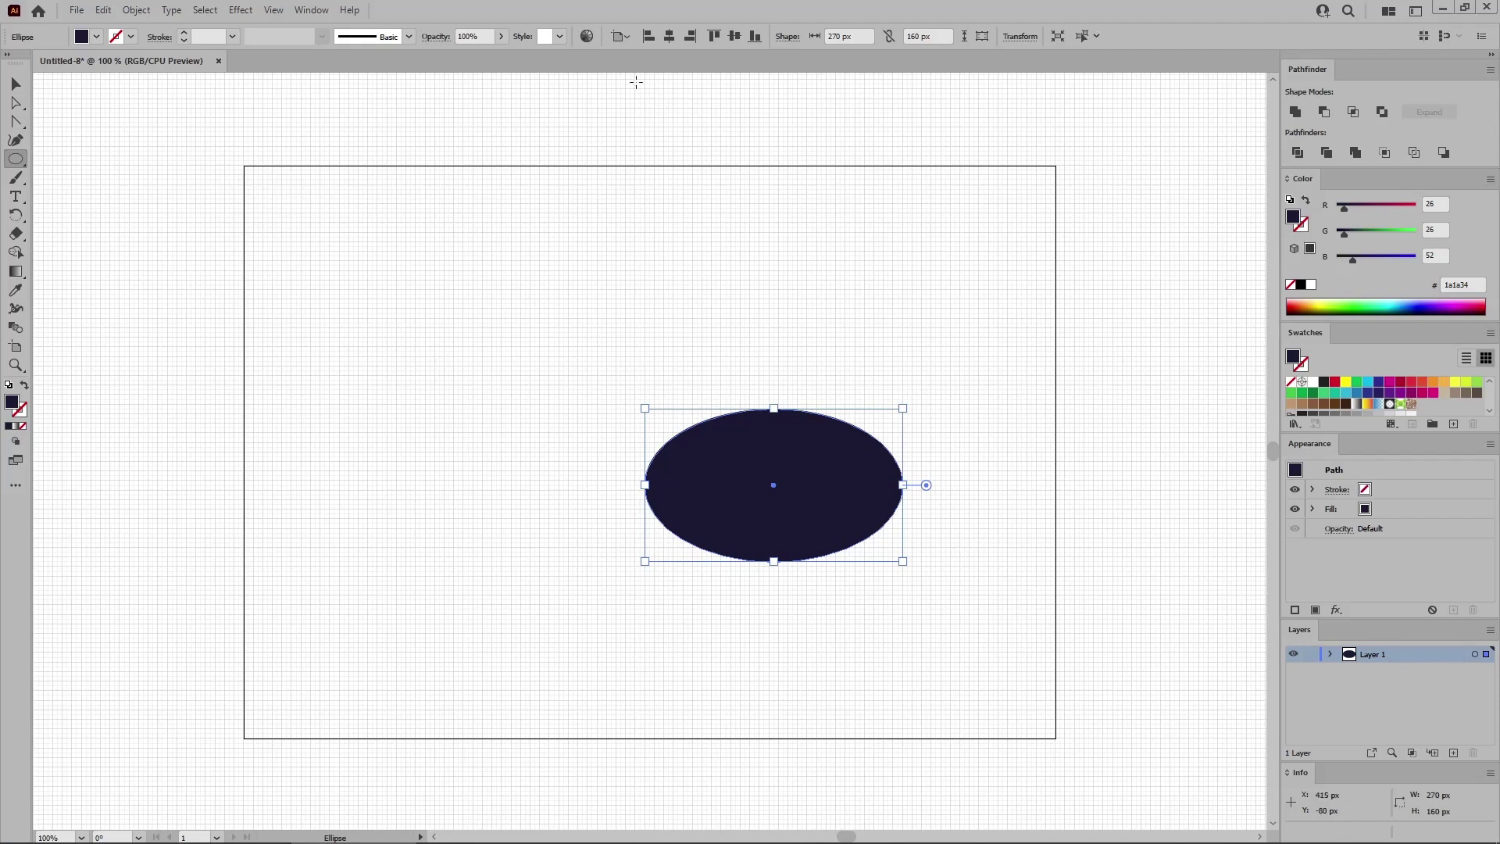
{"action": "left_click", "coordinate": [627, 39]}
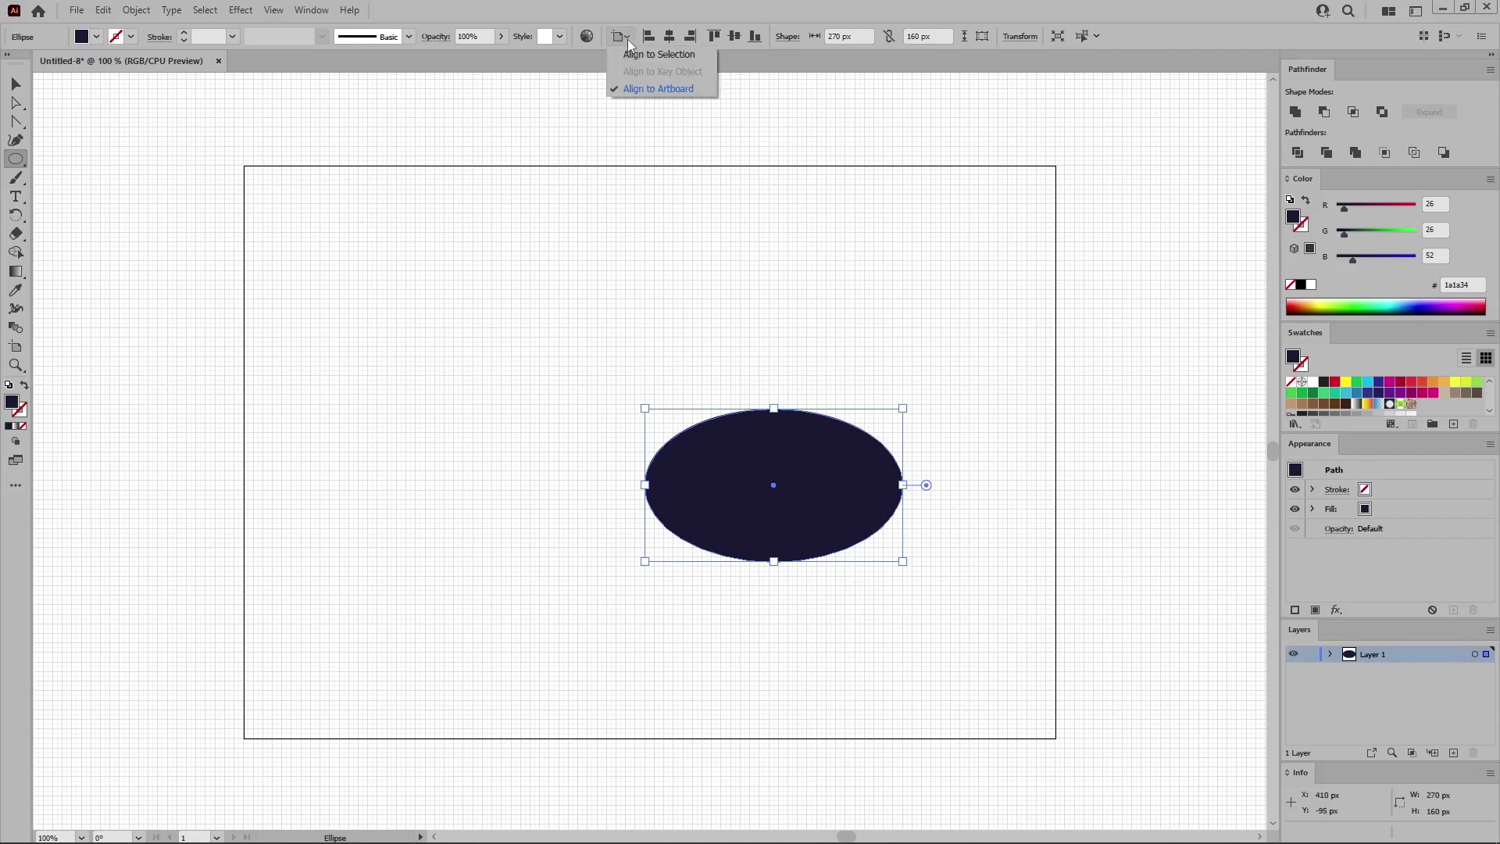
{"action": "left_click", "coordinate": [639, 91]}
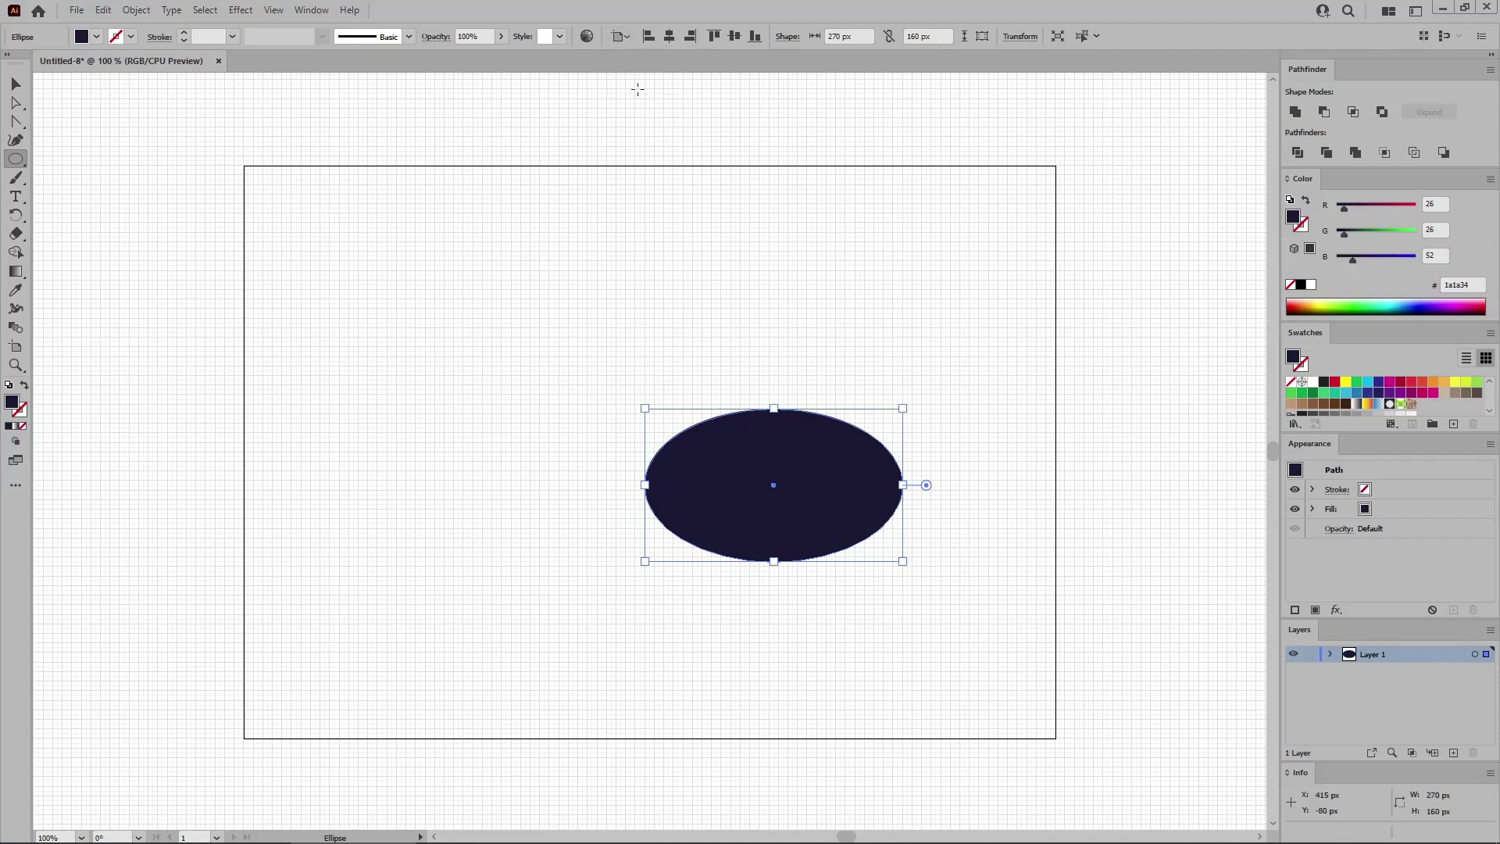
{"action": "left_click", "coordinate": [667, 36]}
{"action": "left_click", "coordinate": [734, 36]}
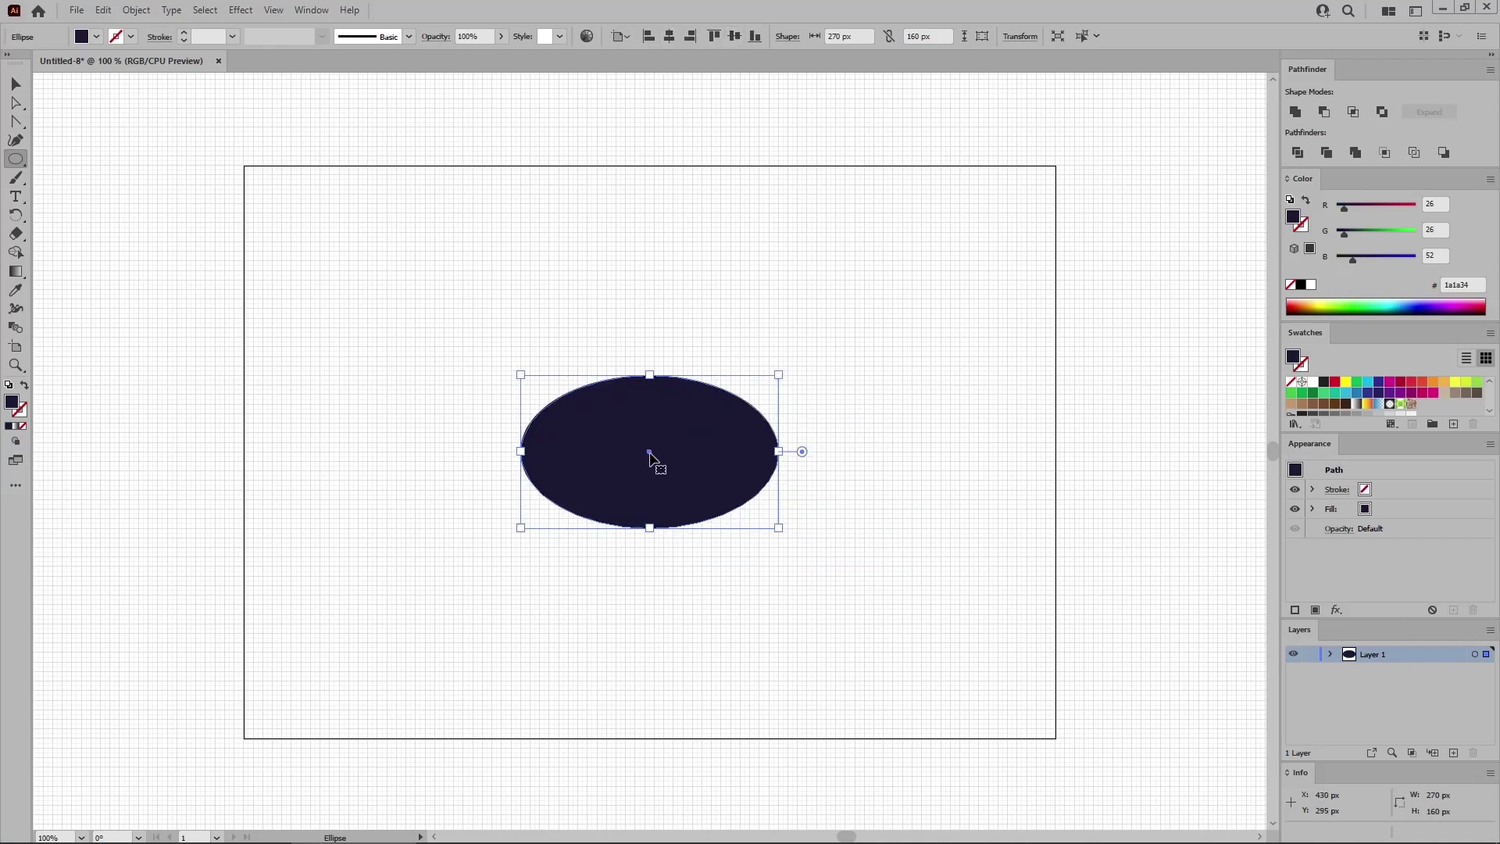
- Zoom to 200% and save the navy colour as swatch R=26 G=26 B=52
{"action": "key", "text": "ctrl+plus"}
{"action": "key", "text": "ctrl+plus"}
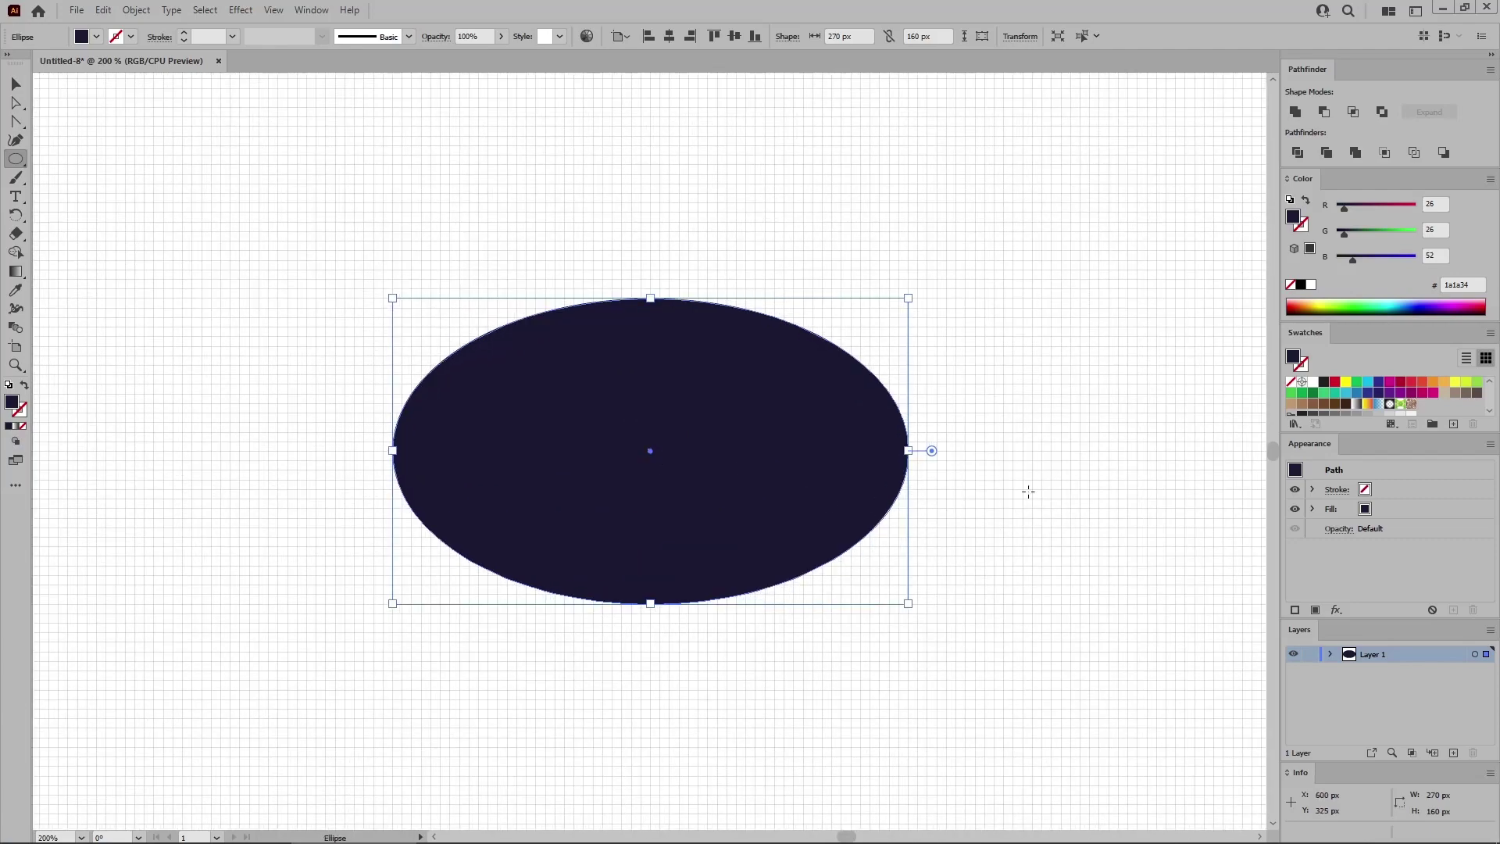
{"action": "left_click", "coordinate": [1454, 424]}
{"action": "left_click", "coordinate": [953, 610]}
- Pull vertical handles from the right and left anchors to form pointed ends
{"action": "left_click", "coordinate": [16, 121]}
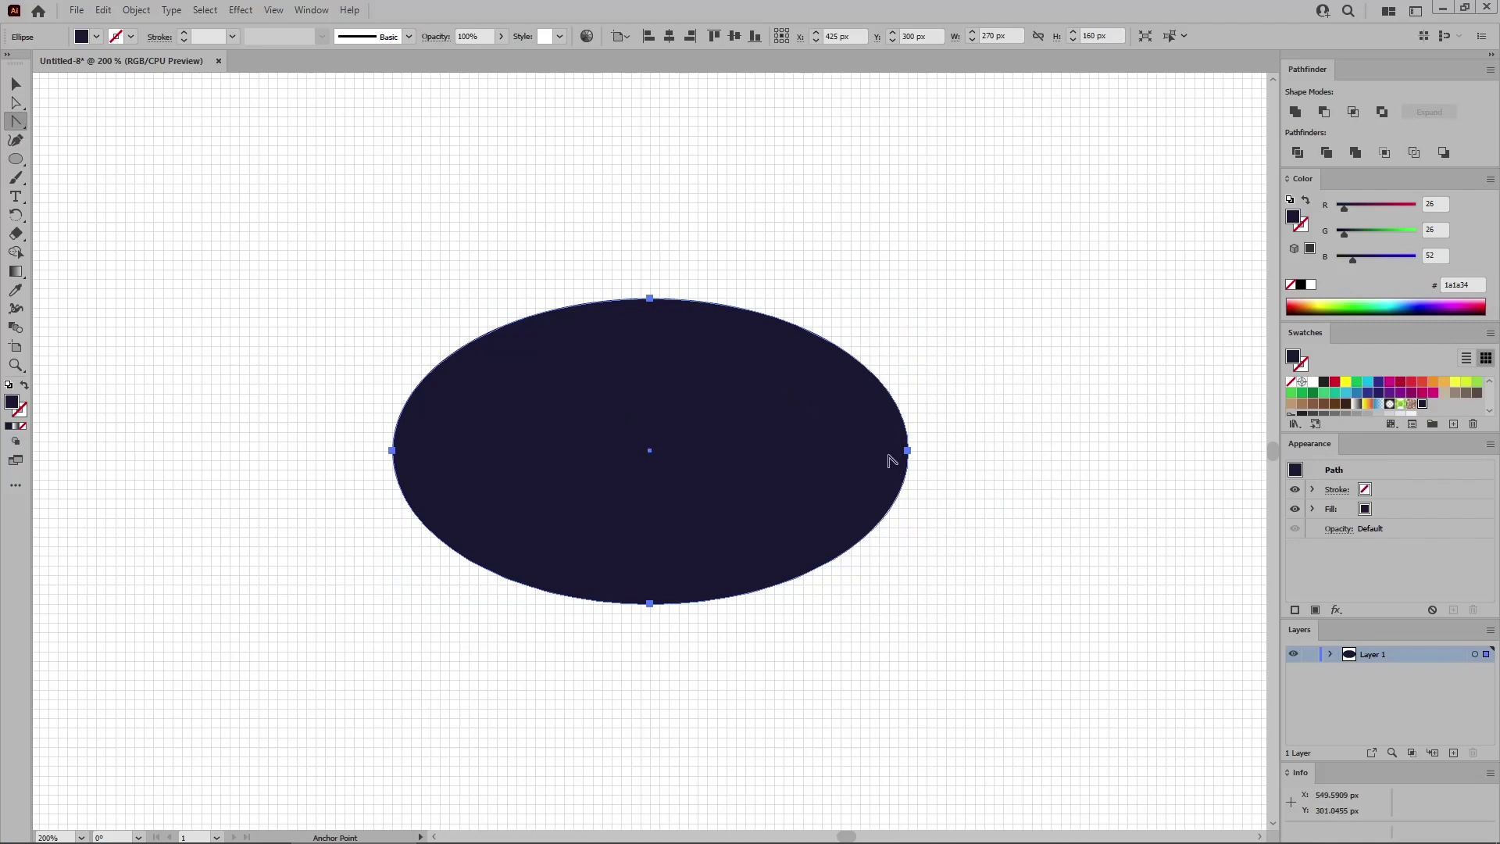
{"action": "left_click_drag", "start_coordinate": [905, 453], "coordinate": [910, 511]}
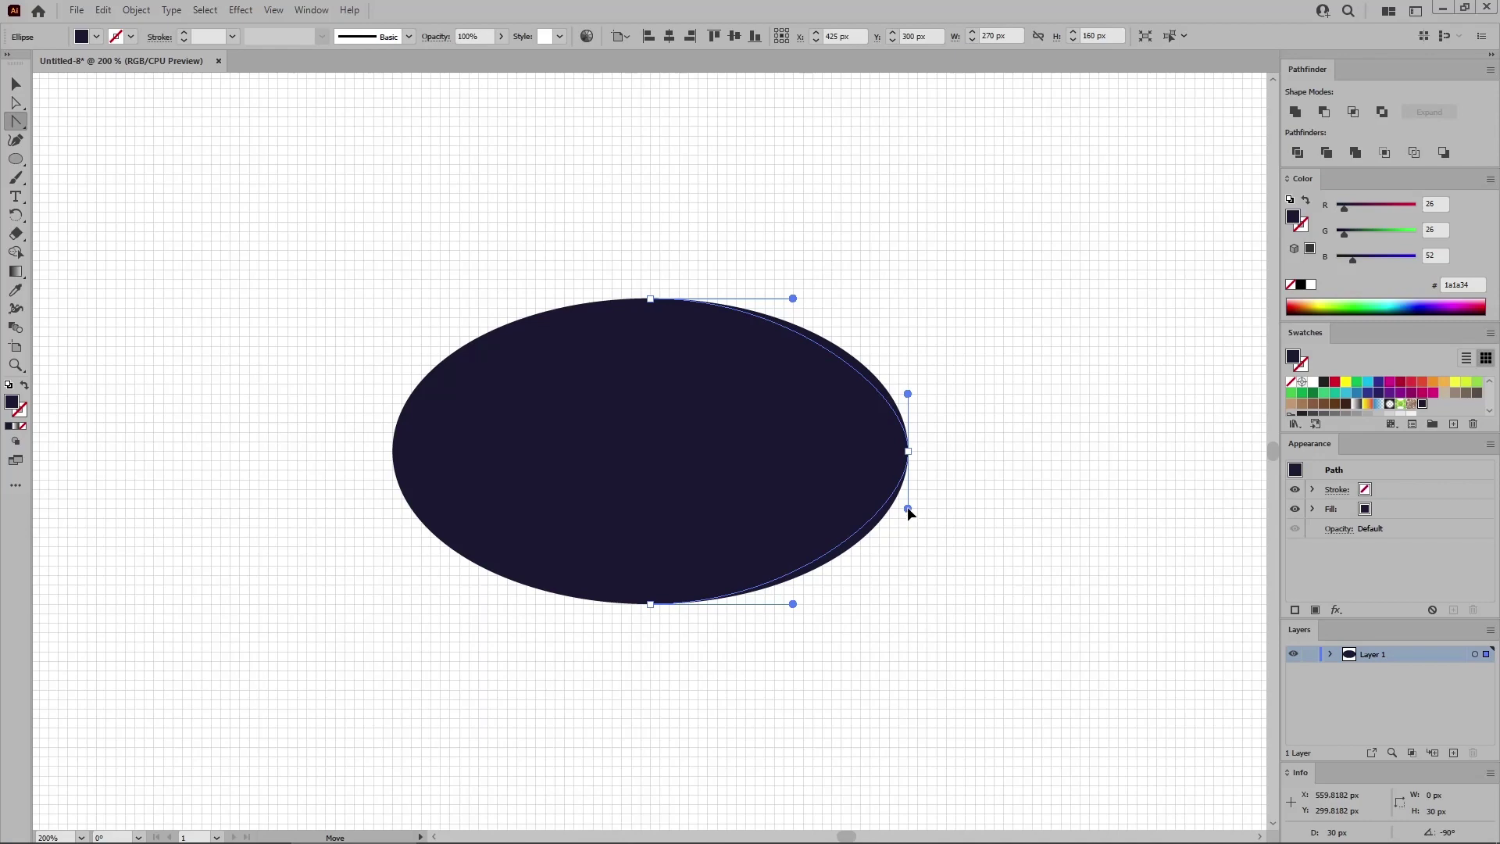
{"action": "left_click_drag", "start_coordinate": [907, 507], "coordinate": [907, 509]}
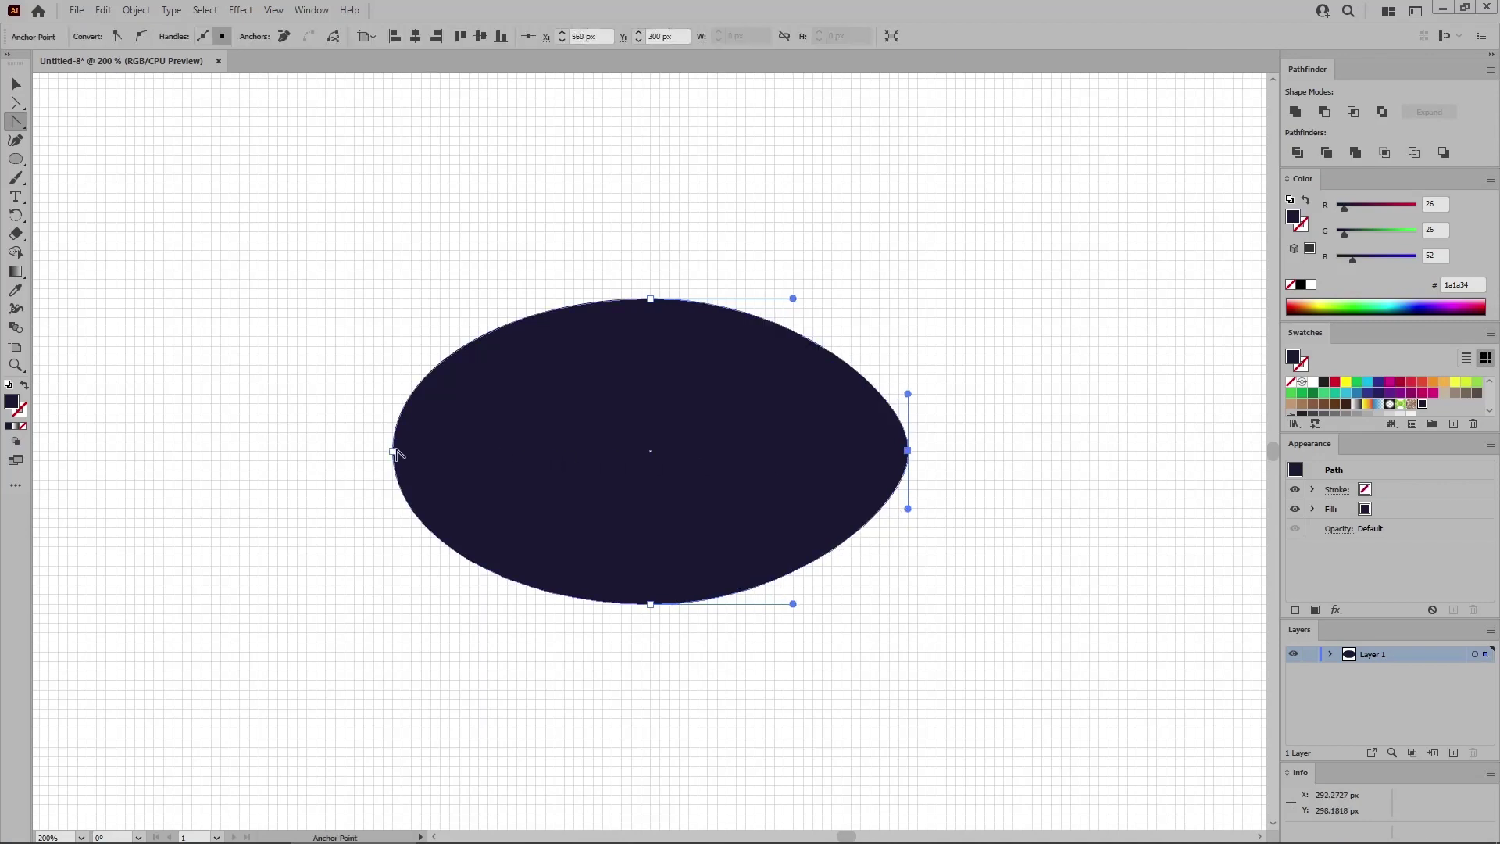
{"action": "left_click_drag", "start_coordinate": [392, 451], "coordinate": [389, 391]}
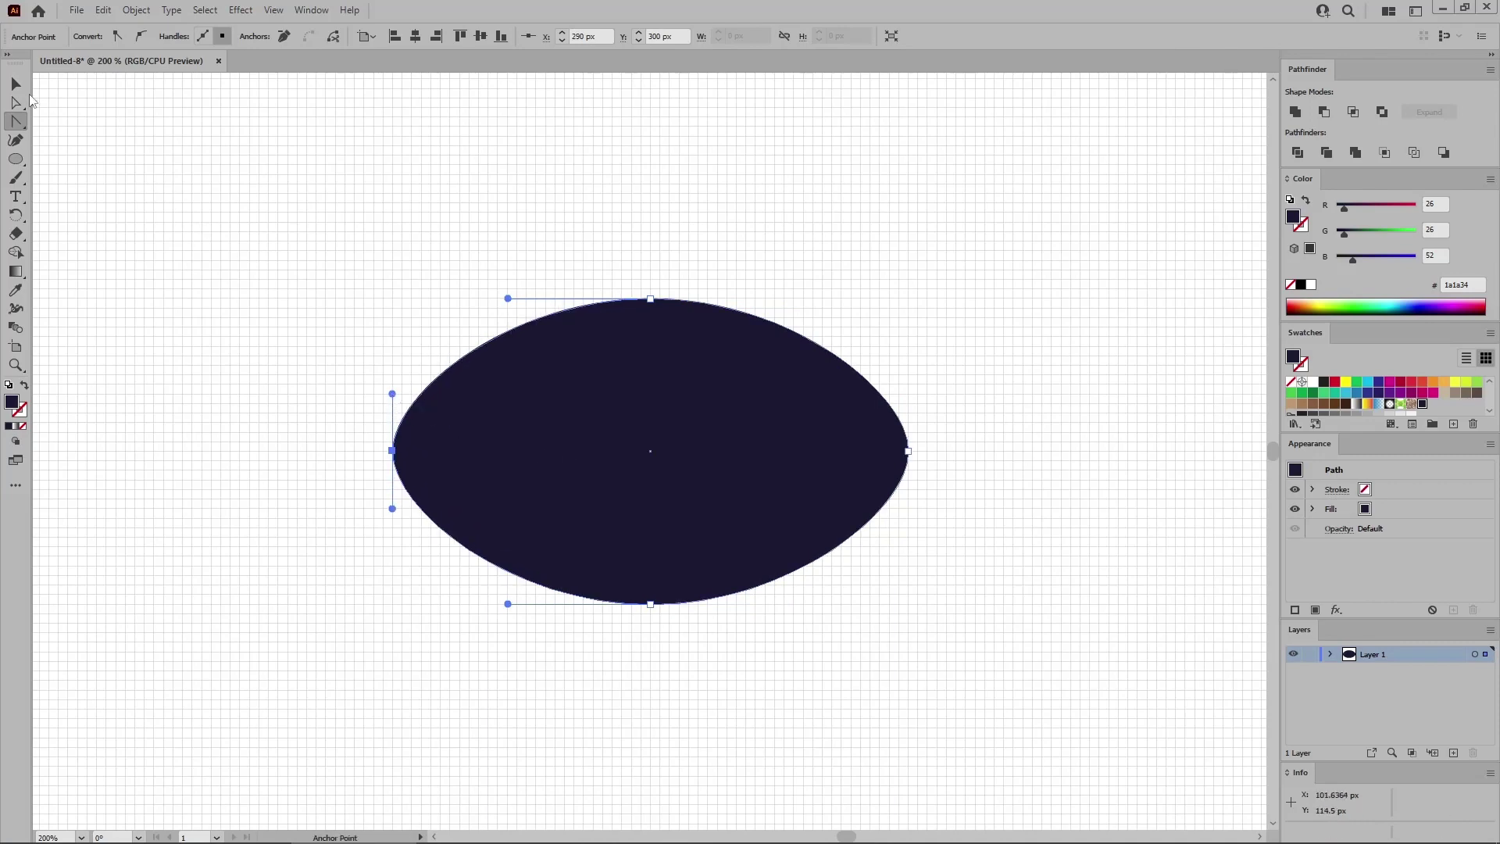
- Select the whole football shape and expand Layer 1 to show its ellipses
{"action": "left_click", "coordinate": [17, 83]}
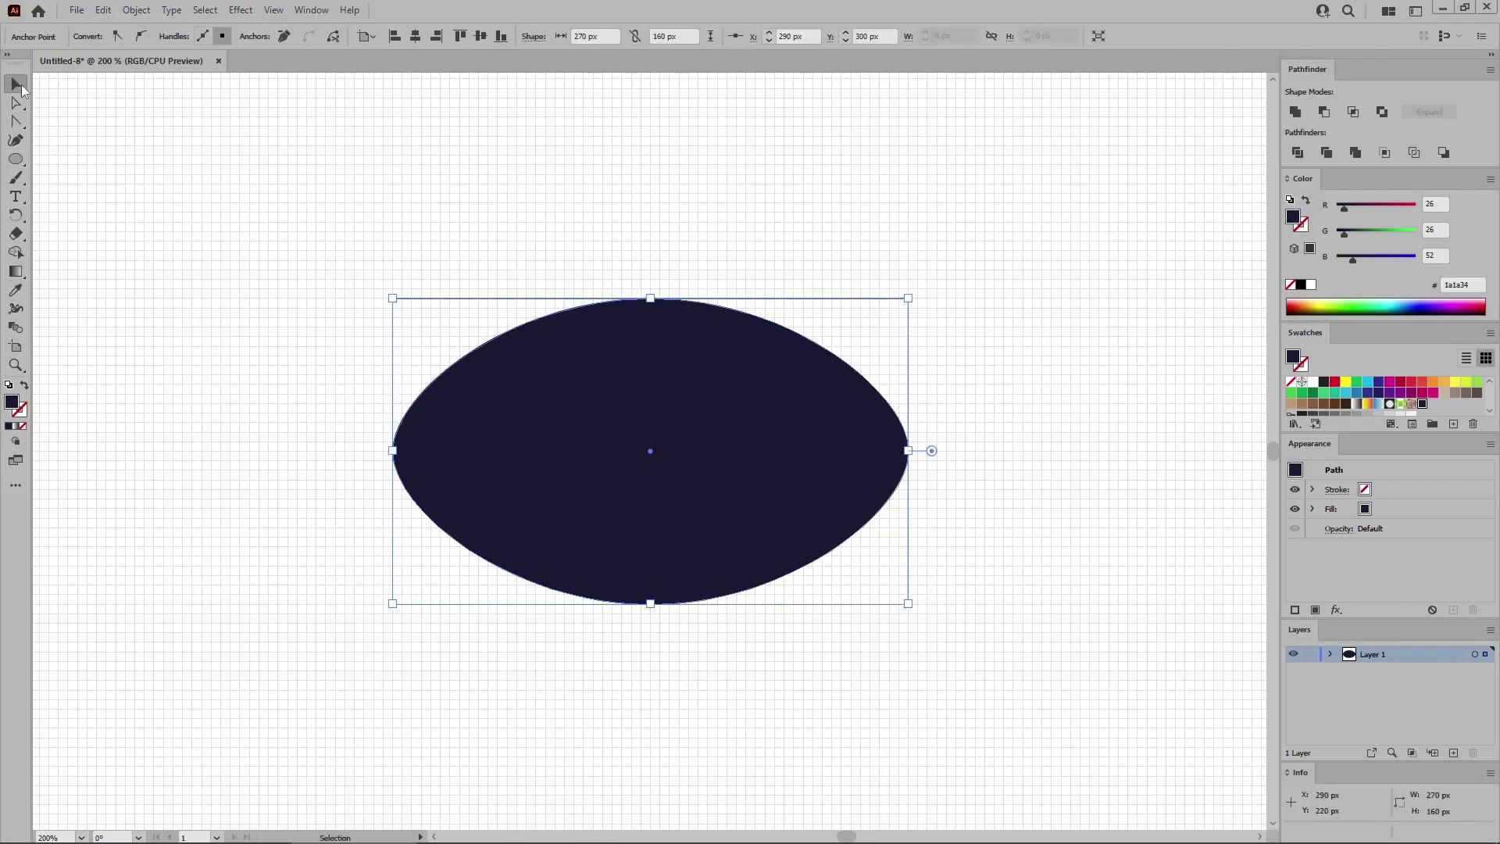
{"action": "left_click", "coordinate": [724, 425]}
{"action": "key", "text": "a"}
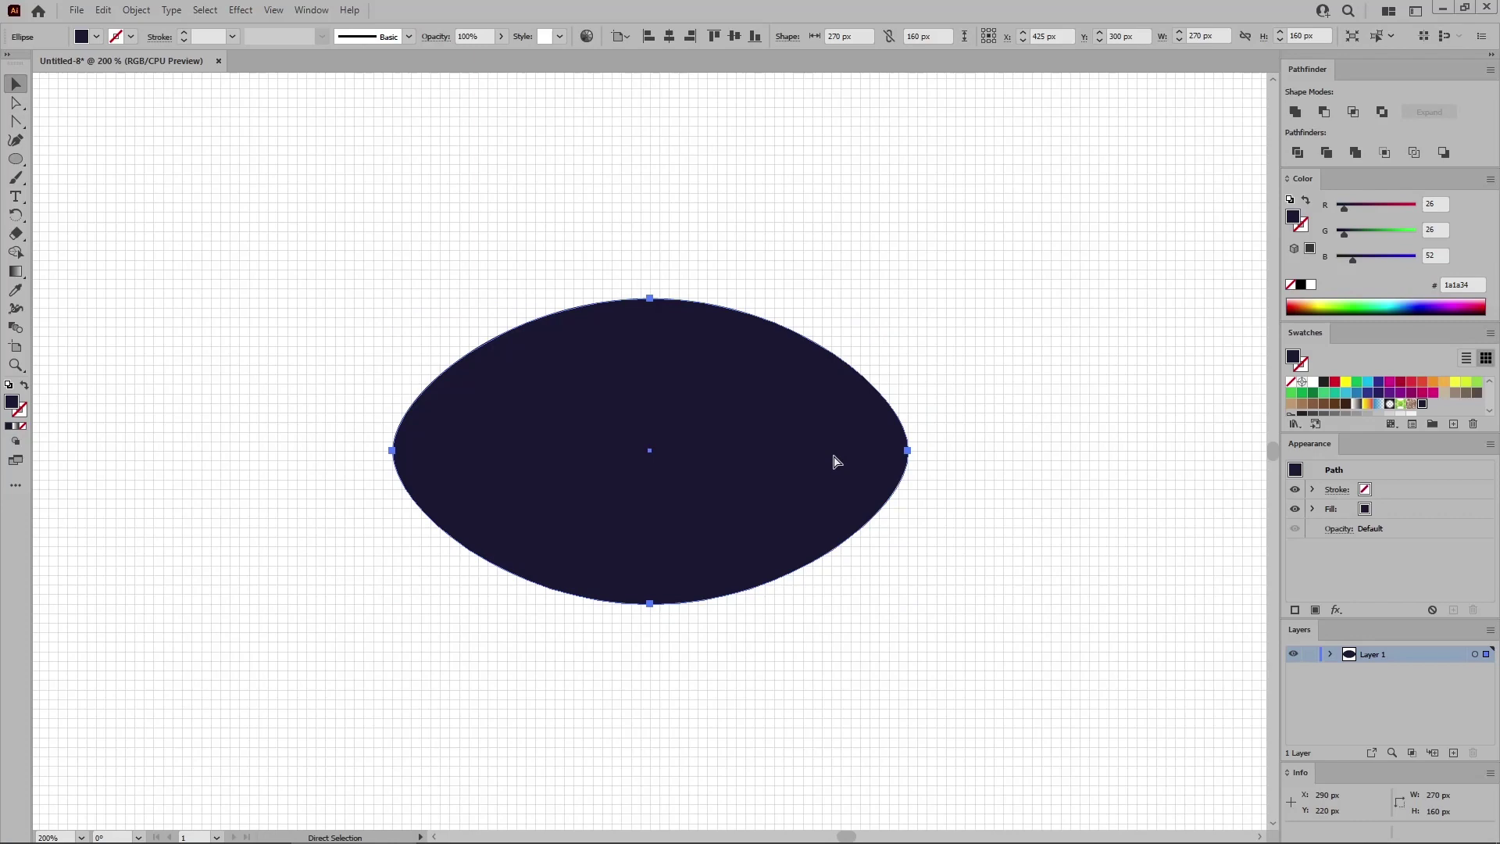
{"action": "key", "text": "v"}
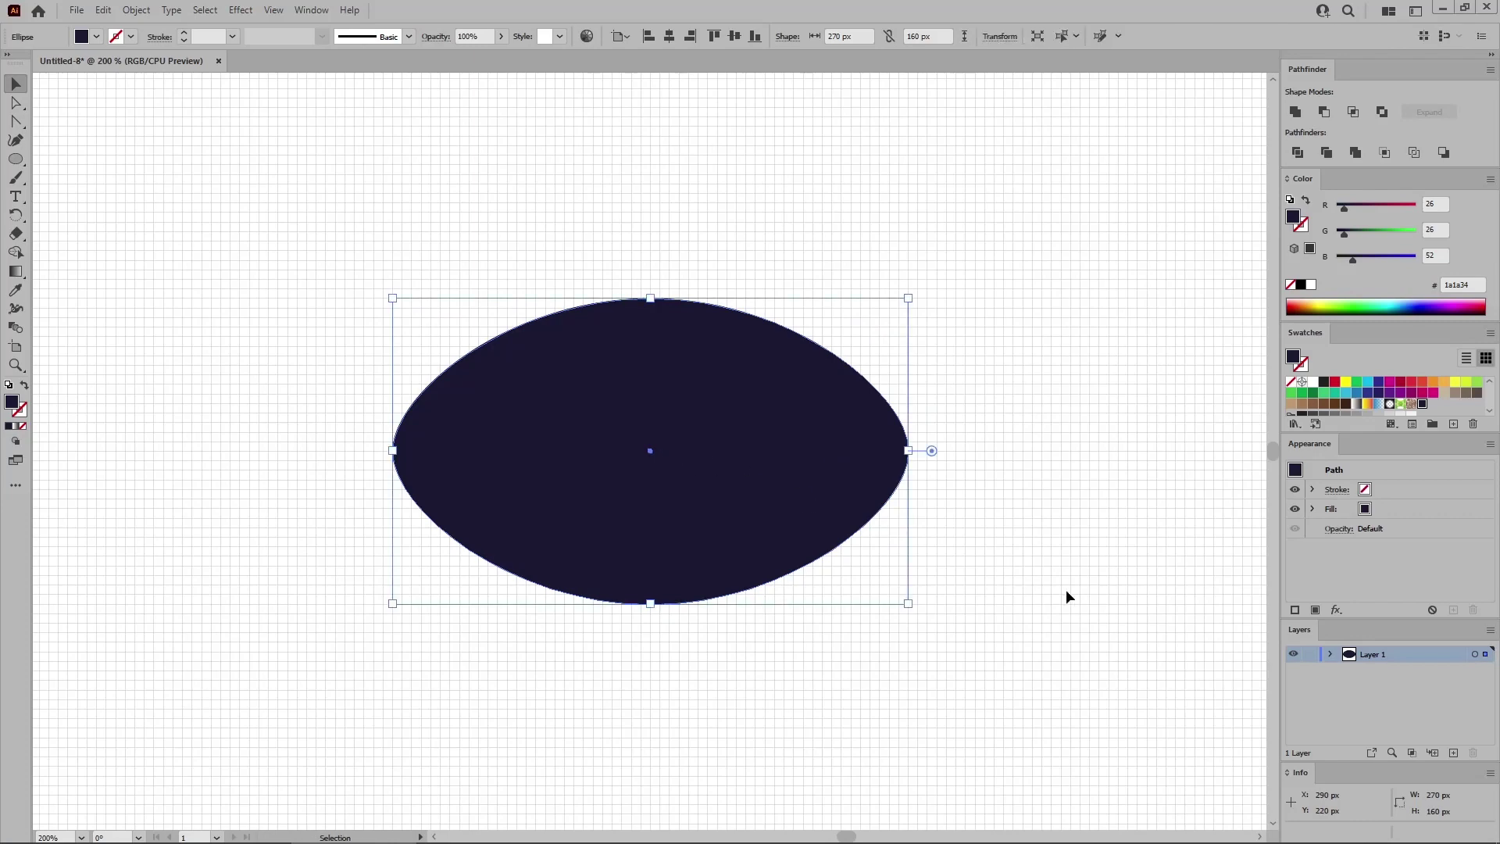
{"action": "left_click", "coordinate": [1331, 654]}
- Draw a 270 × 120 px ellipse
{"action": "left_click", "coordinate": [17, 160]}
{"action": "left_click", "coordinate": [591, 447]}
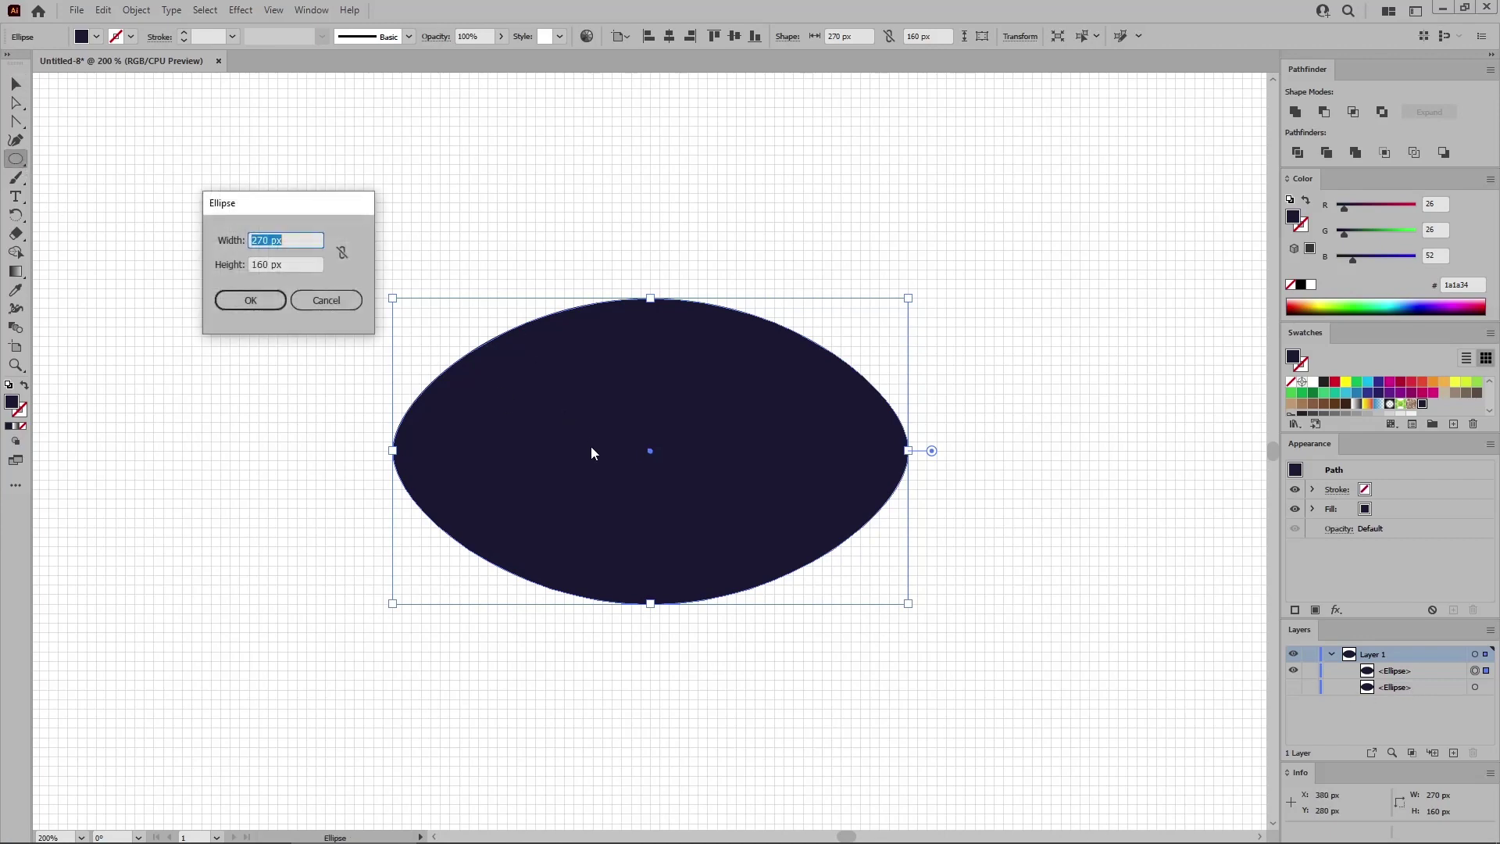
{"action": "type", "text": "270"}
{"action": "key", "text": "Tab"}
{"action": "type", "text": "1"}
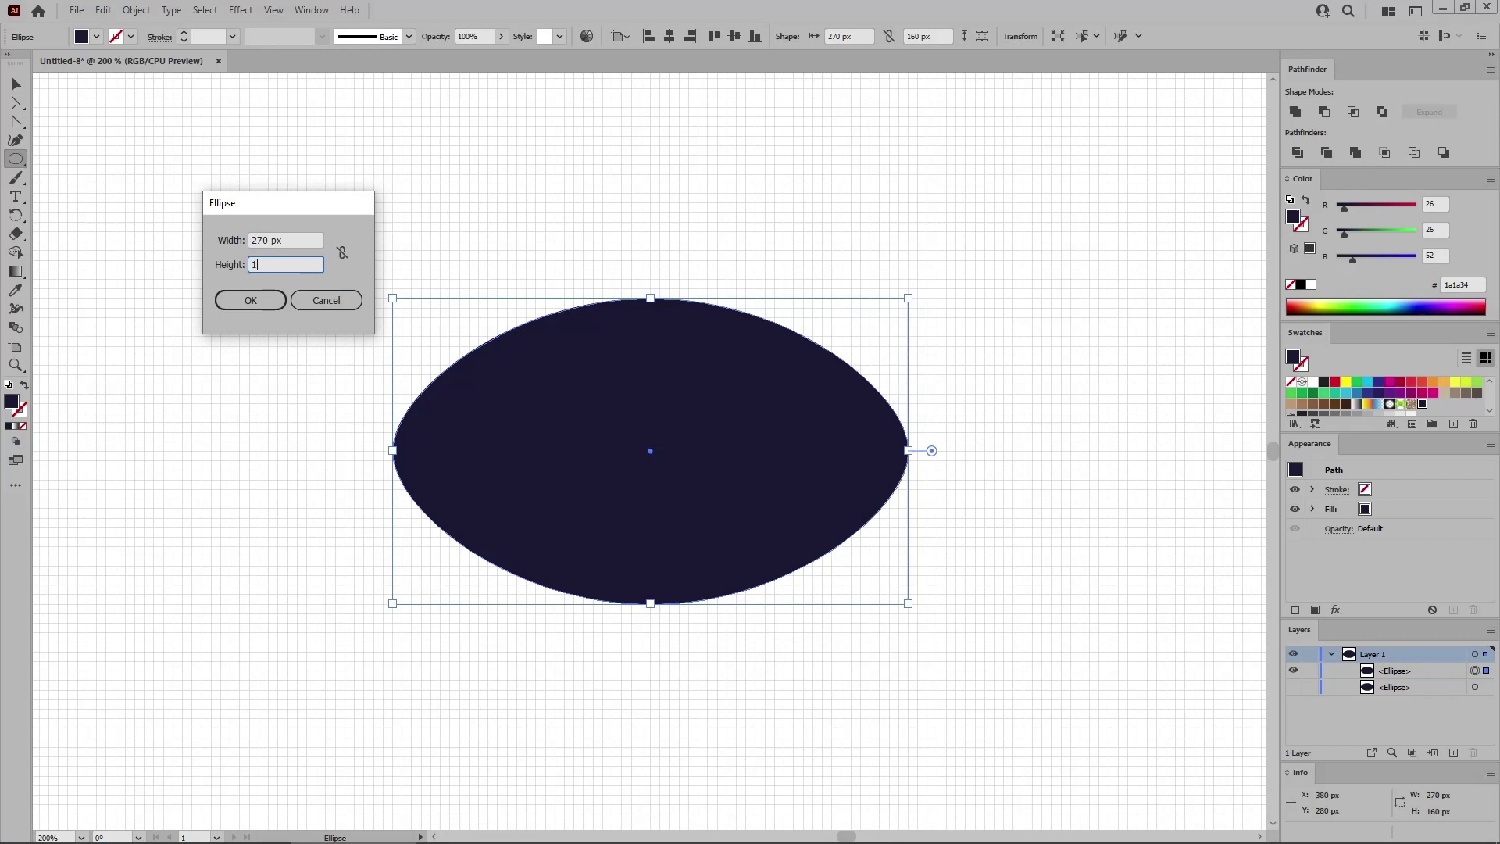
{"action": "type", "text": "20"}
{"action": "left_click", "coordinate": [249, 300]}
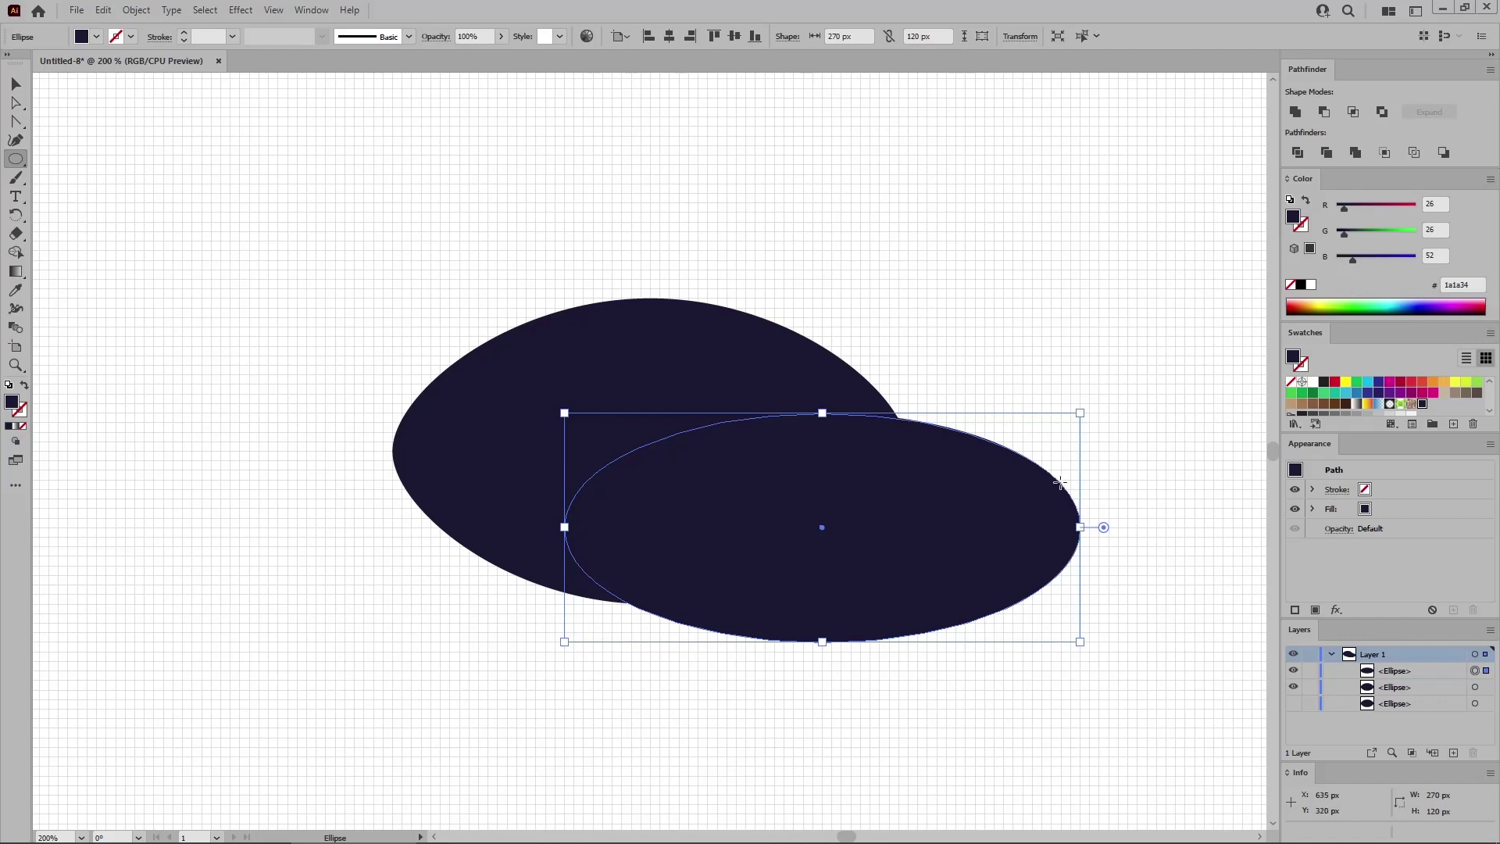
- Make it an unfilled 4 pt orange outline centred on the football
{"action": "key", "text": "shift+x"}
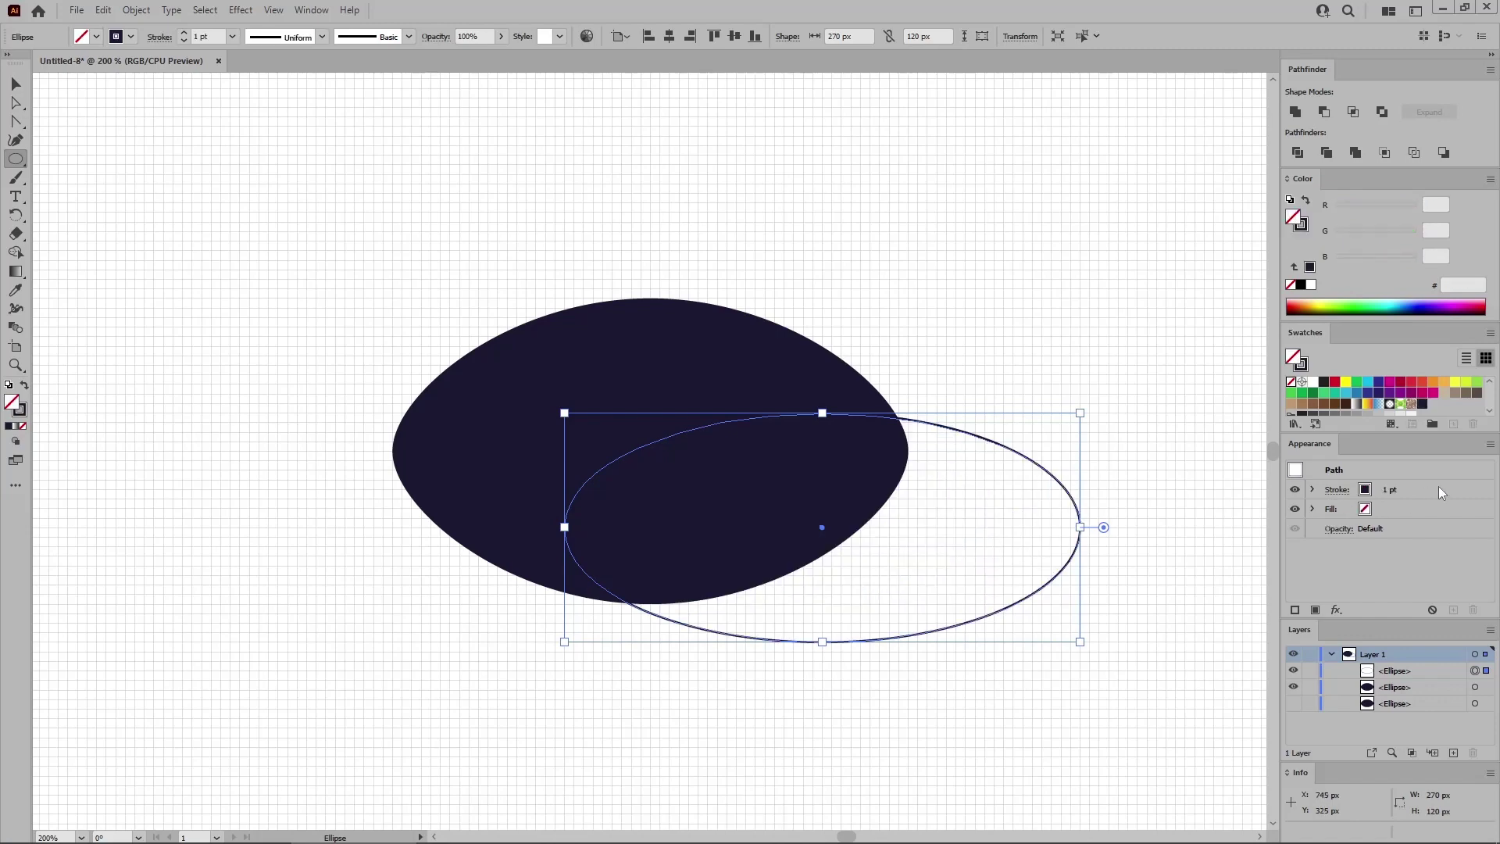
{"action": "left_click", "coordinate": [1441, 493]}
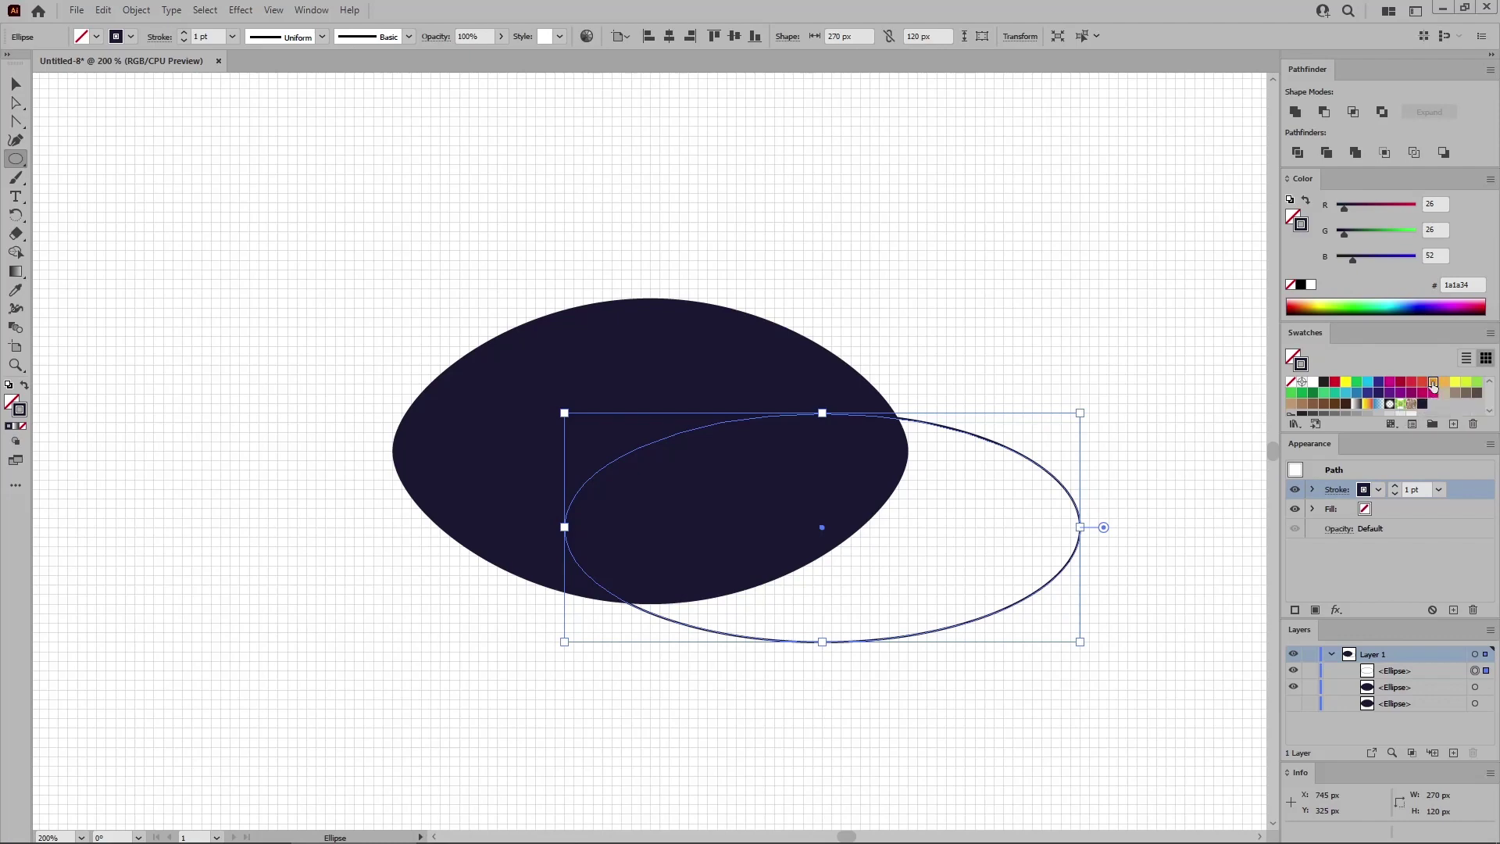
{"action": "left_click", "coordinate": [1433, 383]}
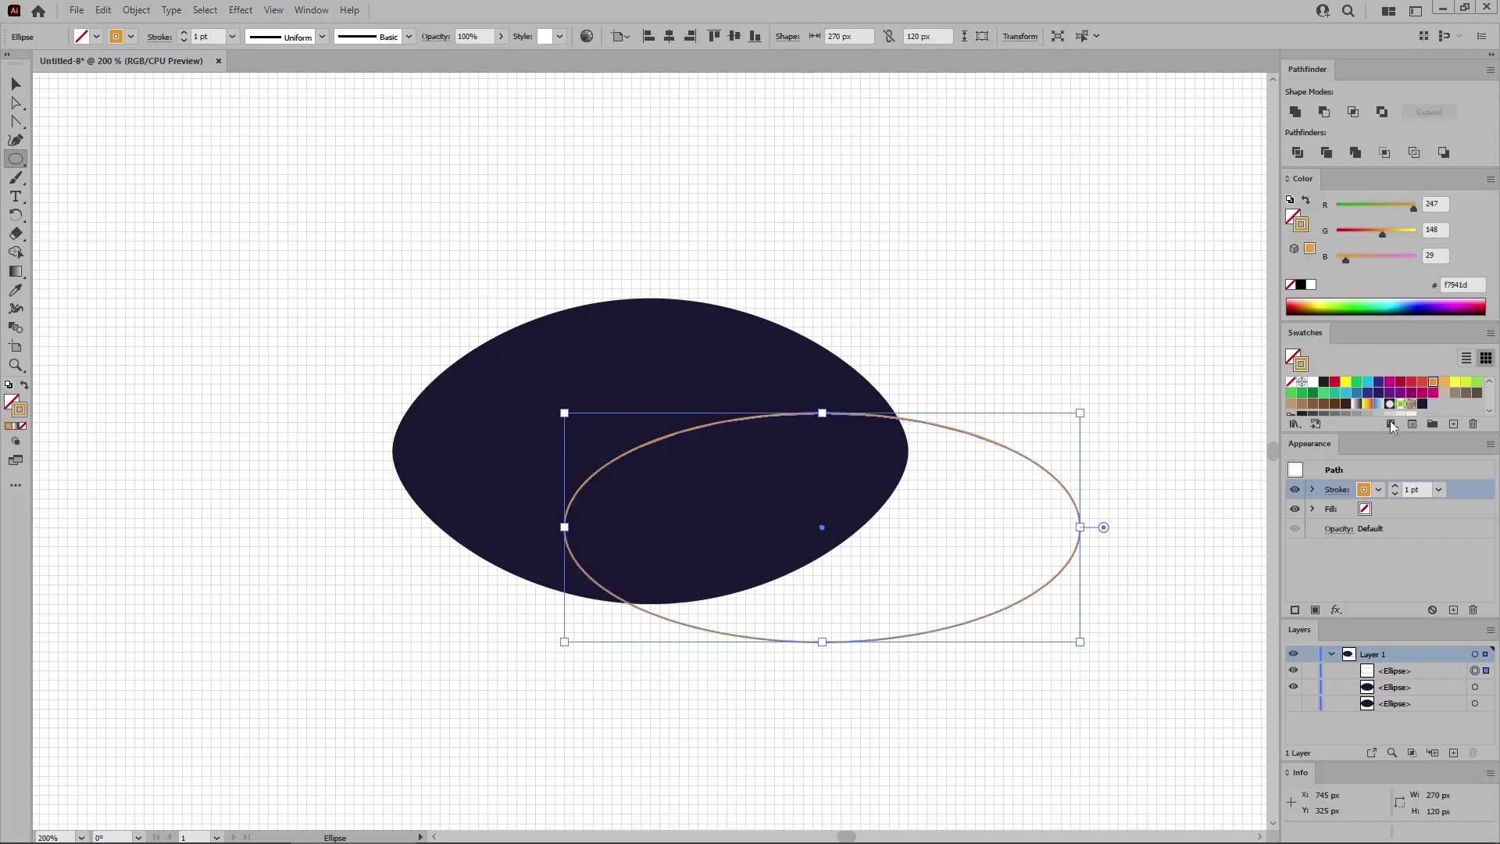
{"action": "left_click", "coordinate": [1413, 489]}
{"action": "type", "text": "4"}
{"action": "key", "text": "Return"}
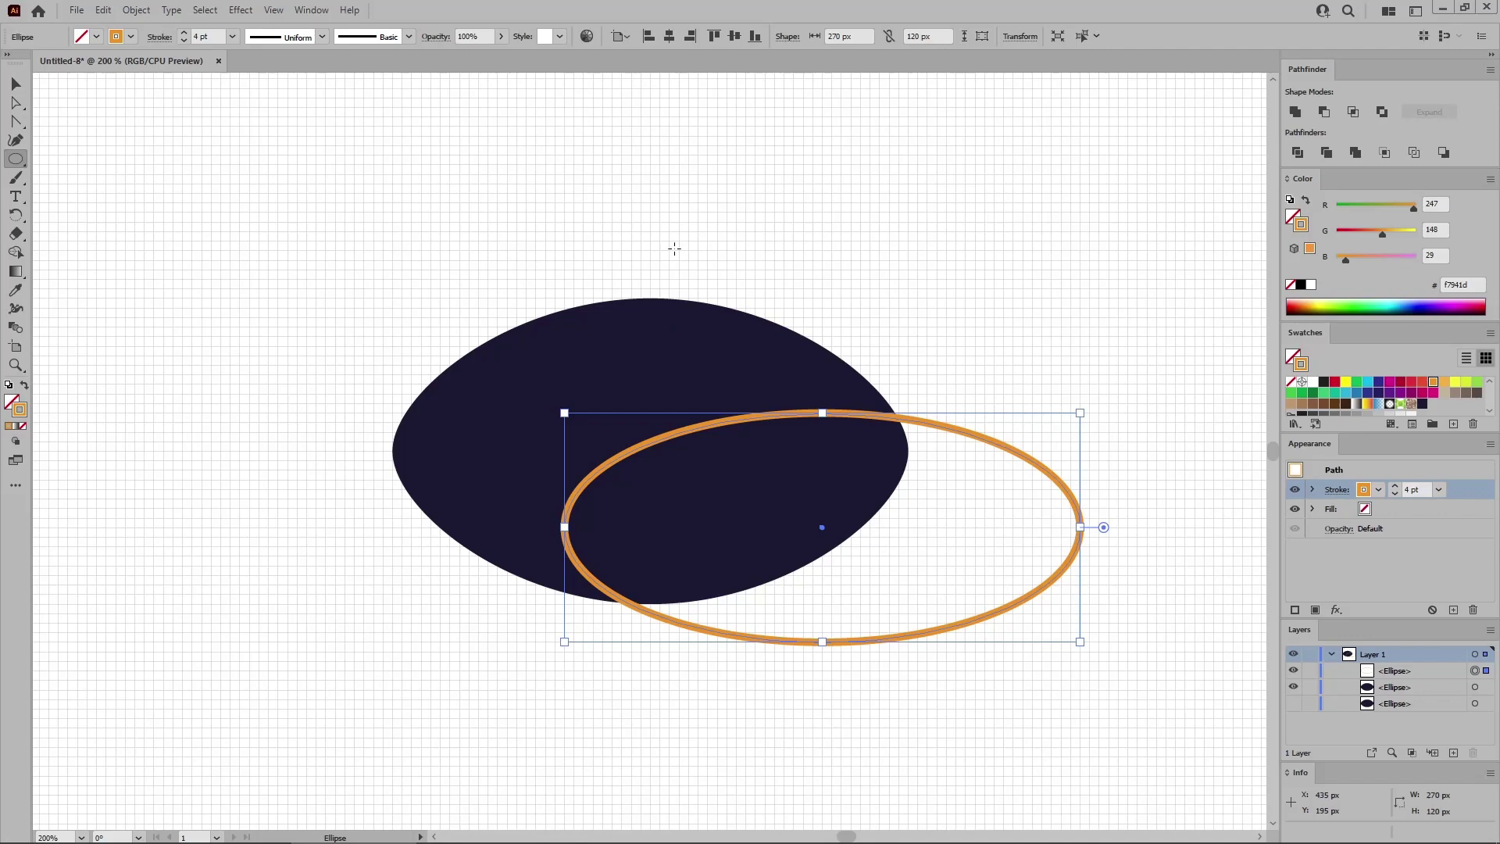
{"action": "left_click", "coordinate": [669, 38]}
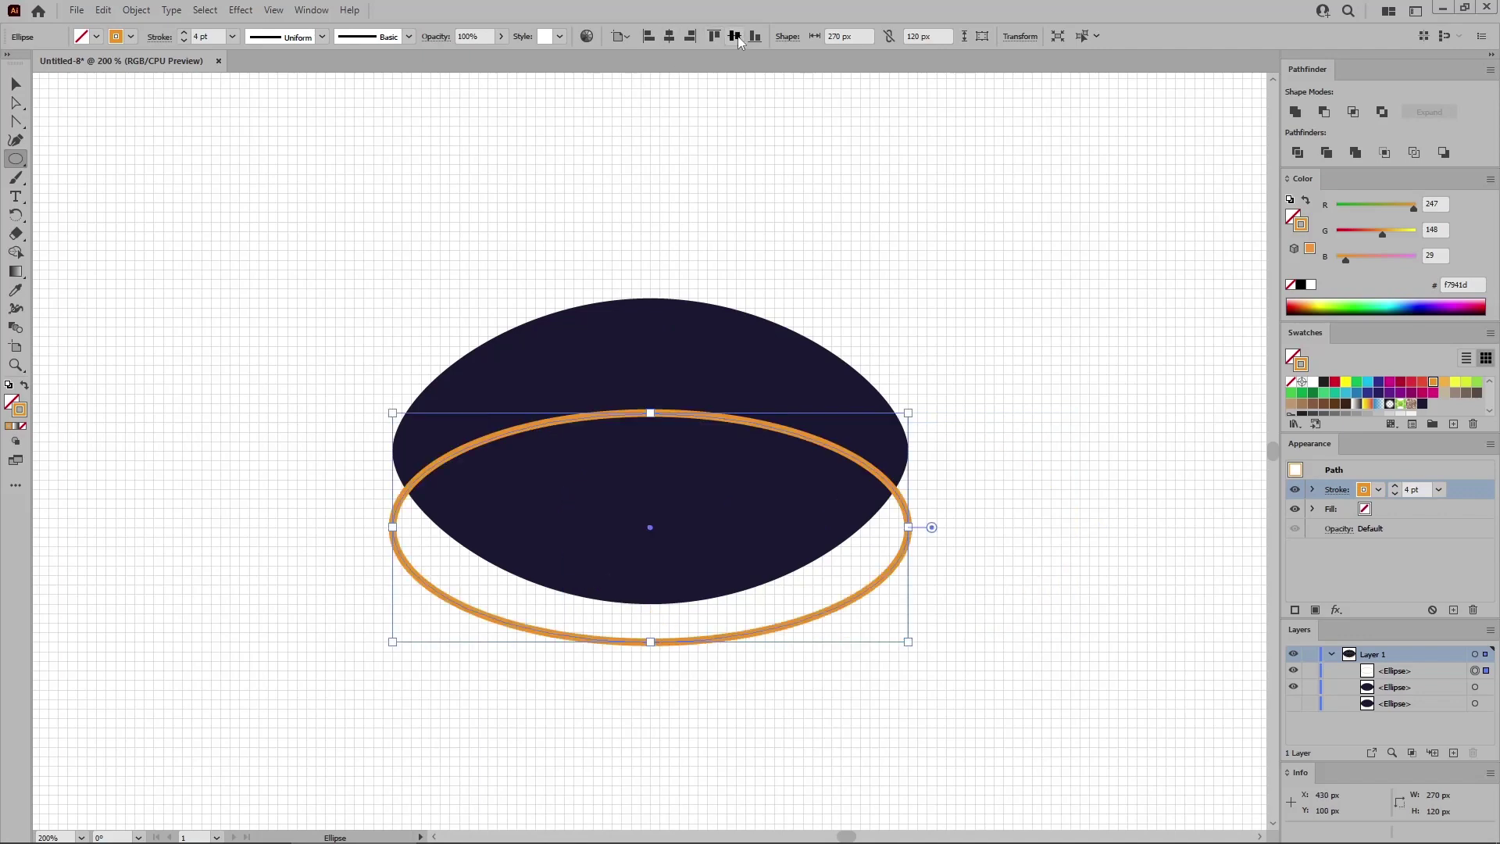
{"action": "left_click", "coordinate": [736, 38]}
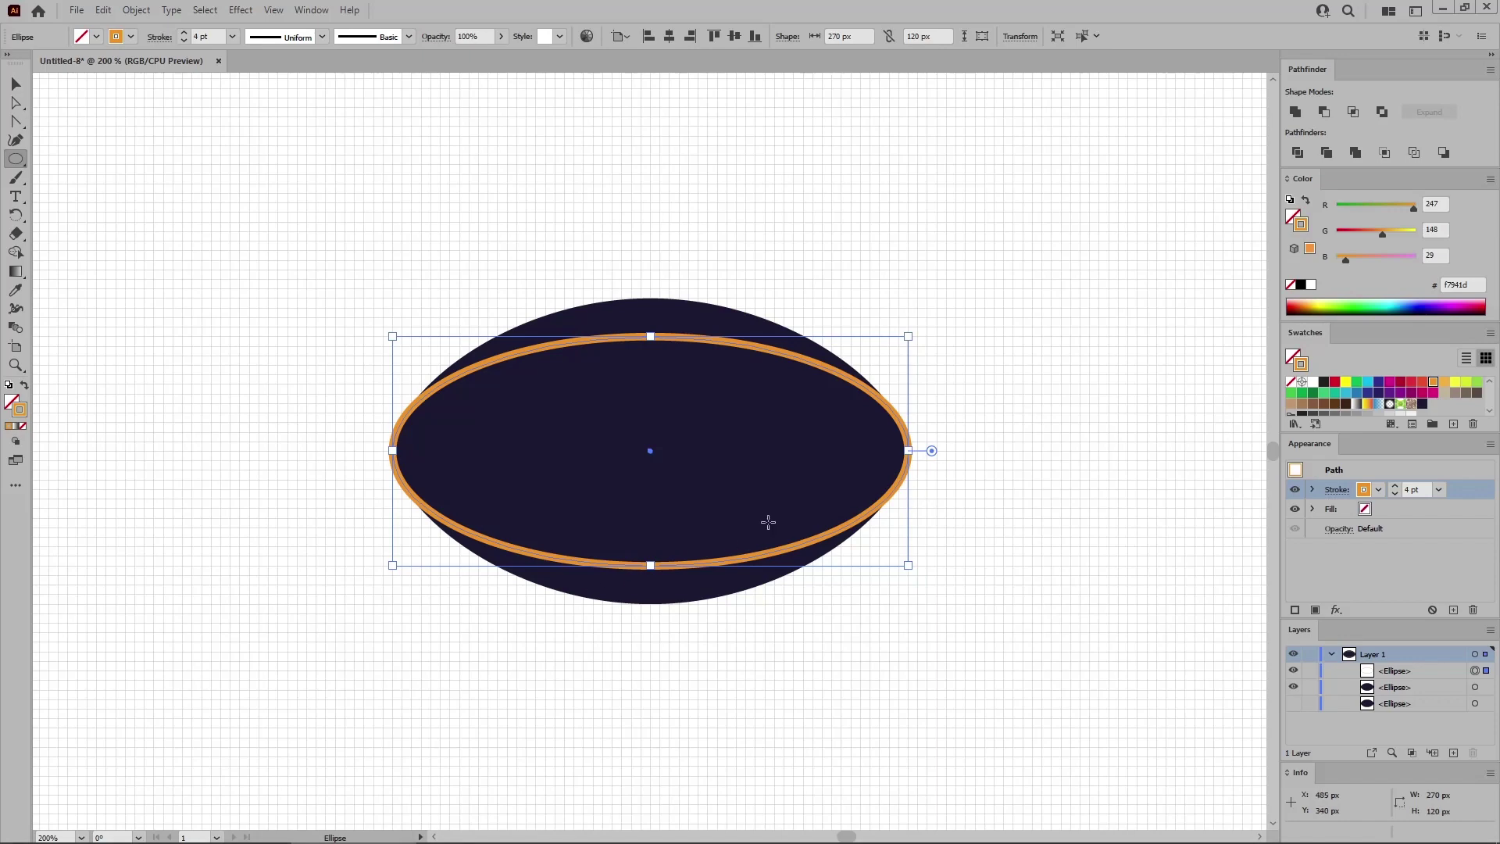
- Paste a copy of the orange outline ellipse in front and make its stroke yellow
{"action": "key", "text": "a"}
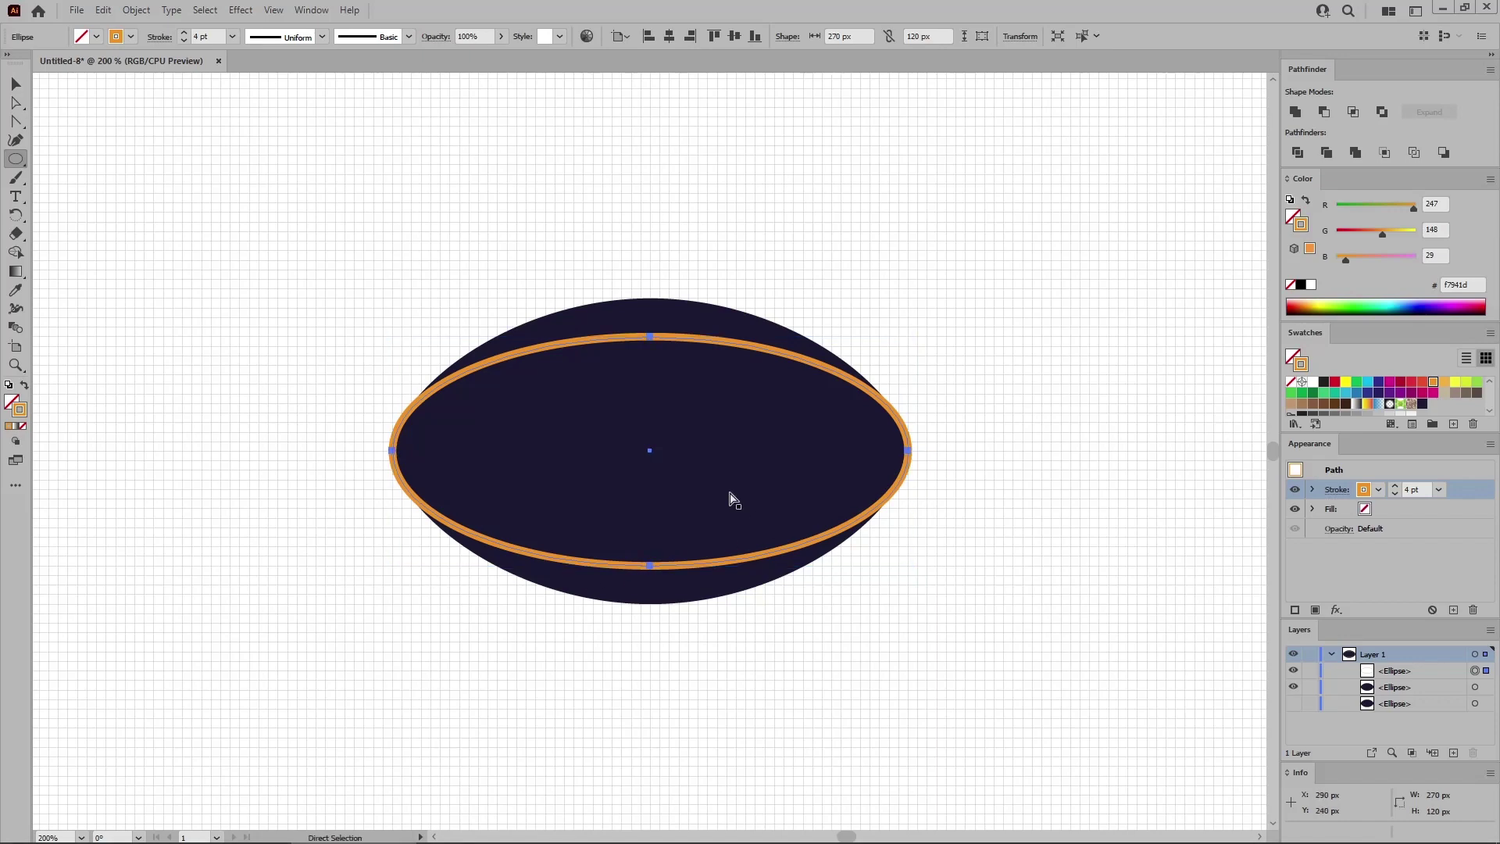
{"action": "key", "text": "ctrl+c"}
{"action": "key", "text": "ctrl+f"}
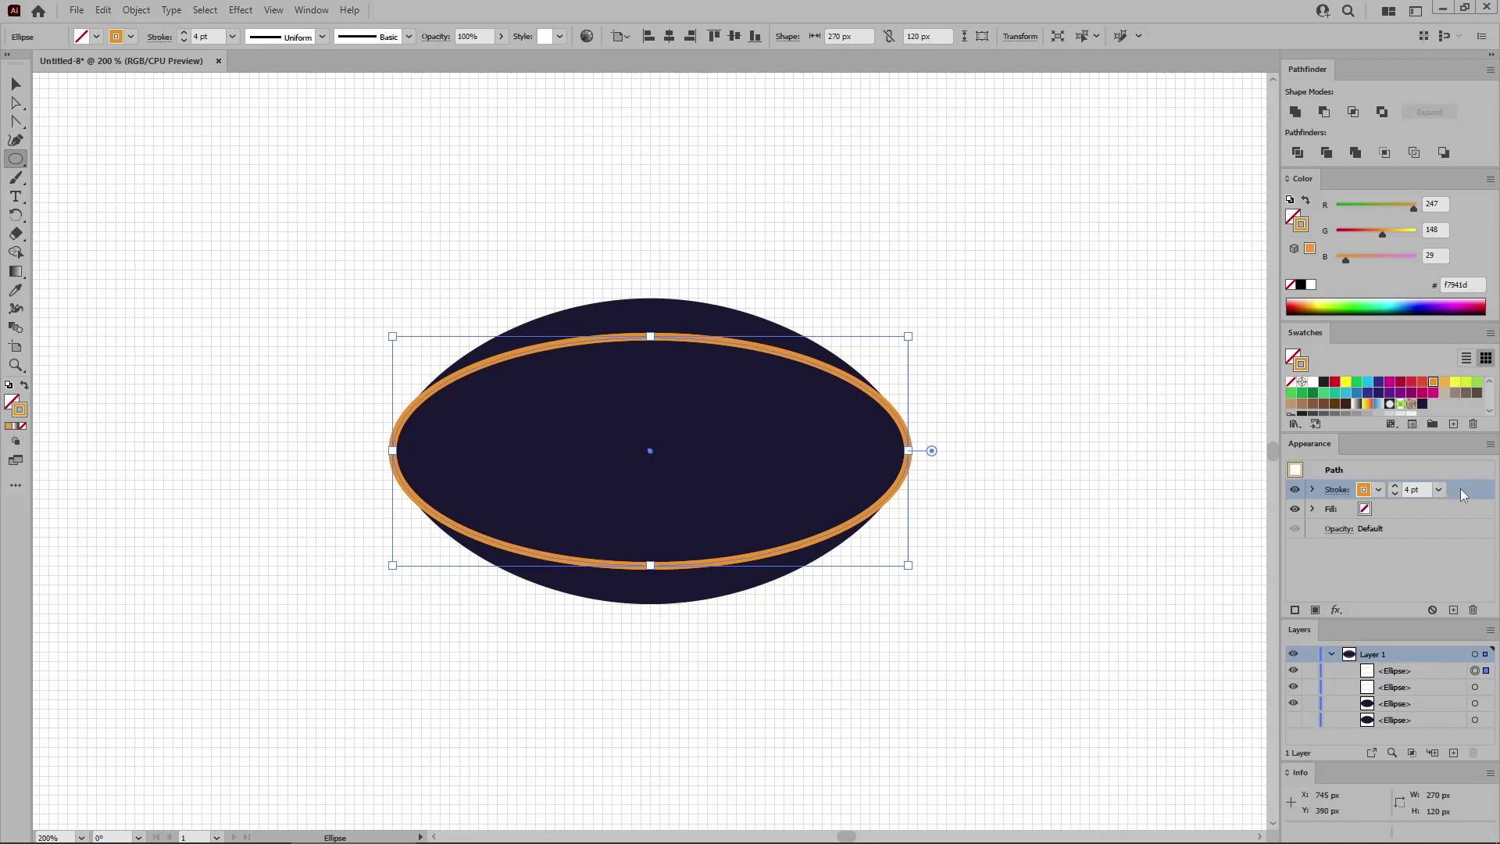
{"action": "left_click", "coordinate": [1455, 382]}
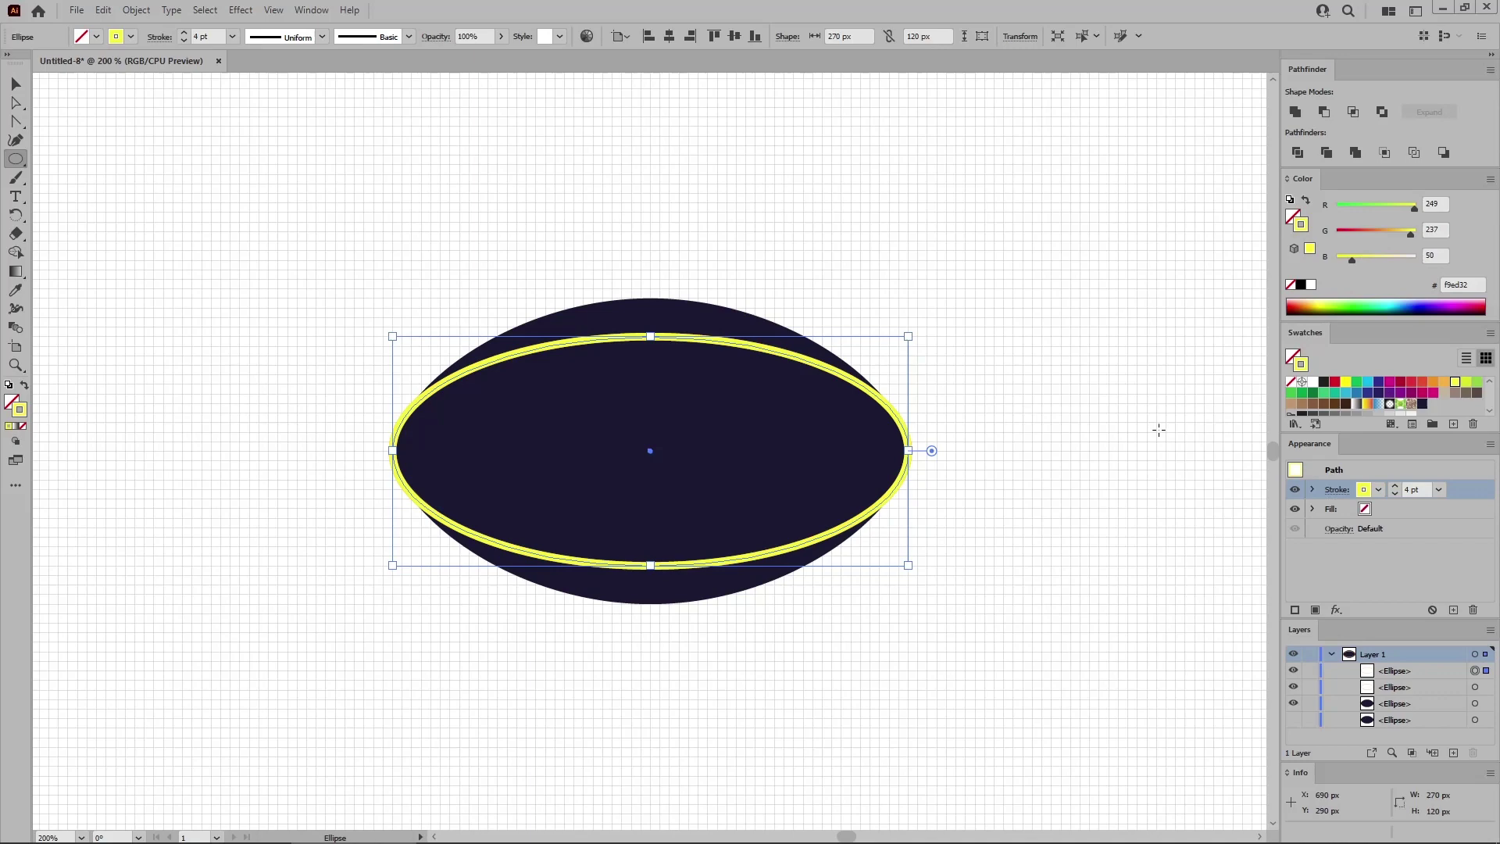
- Apply Object > Path > Add Anchor Points twice to the yellow outline
{"action": "left_click", "coordinate": [15, 102]}
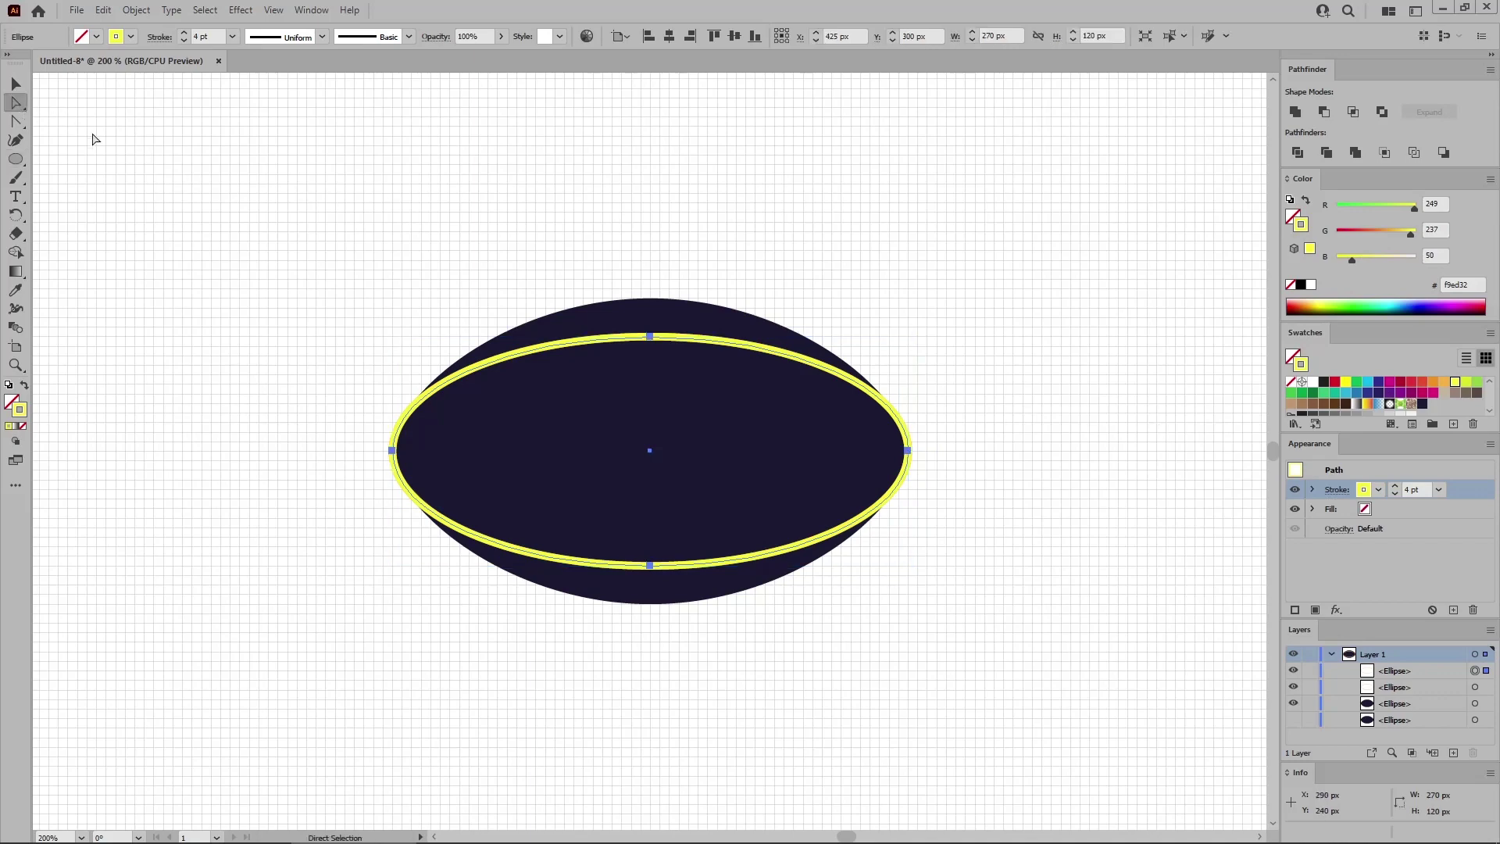
{"action": "left_click", "coordinate": [137, 10]}
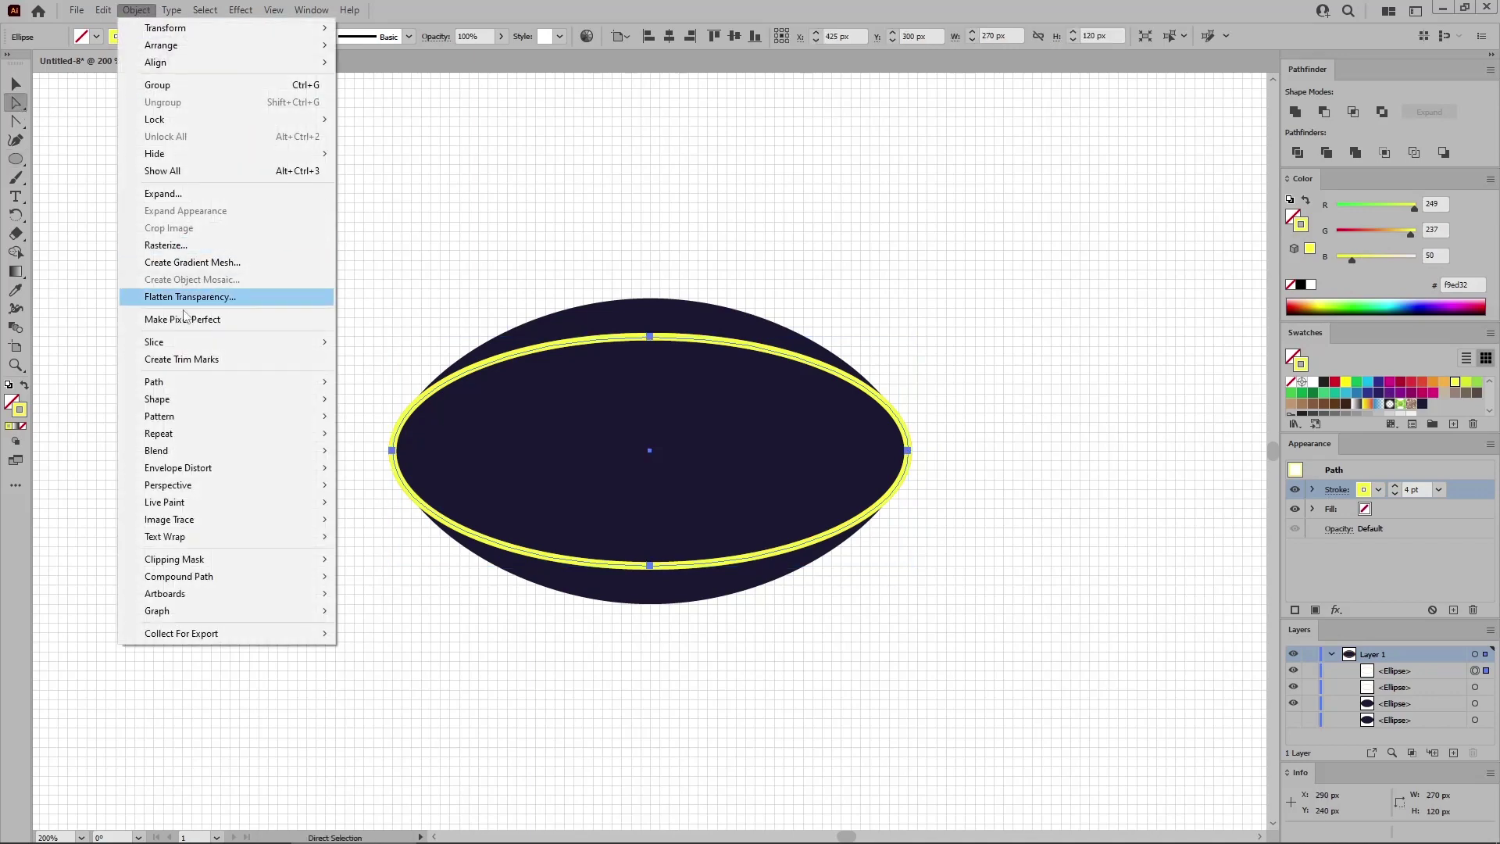
{"action": "mouse_move", "coordinate": [183, 383]}
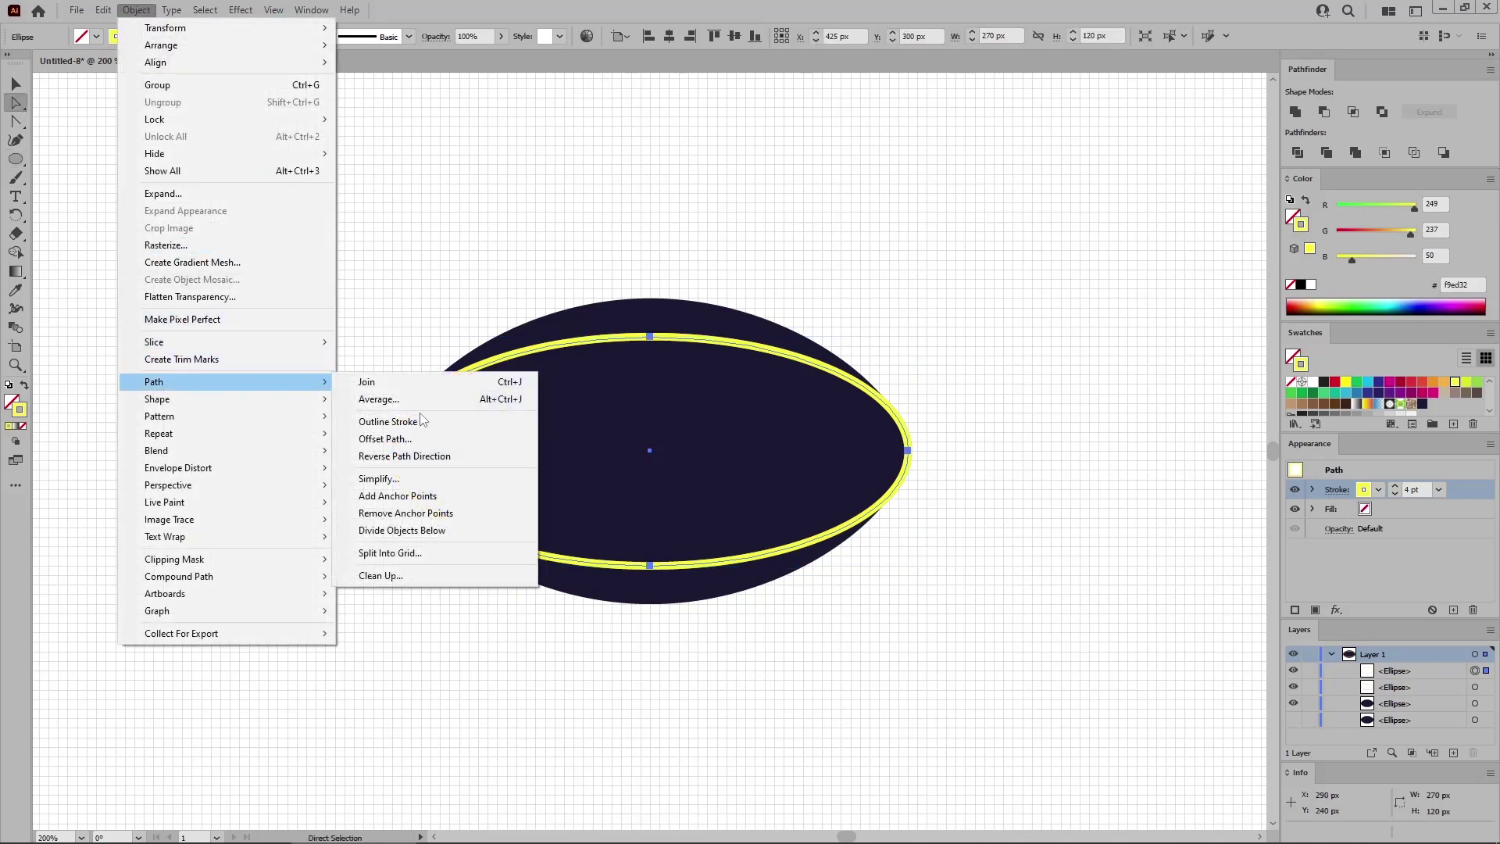
{"action": "left_click", "coordinate": [418, 496]}
{"action": "left_click", "coordinate": [137, 10]}
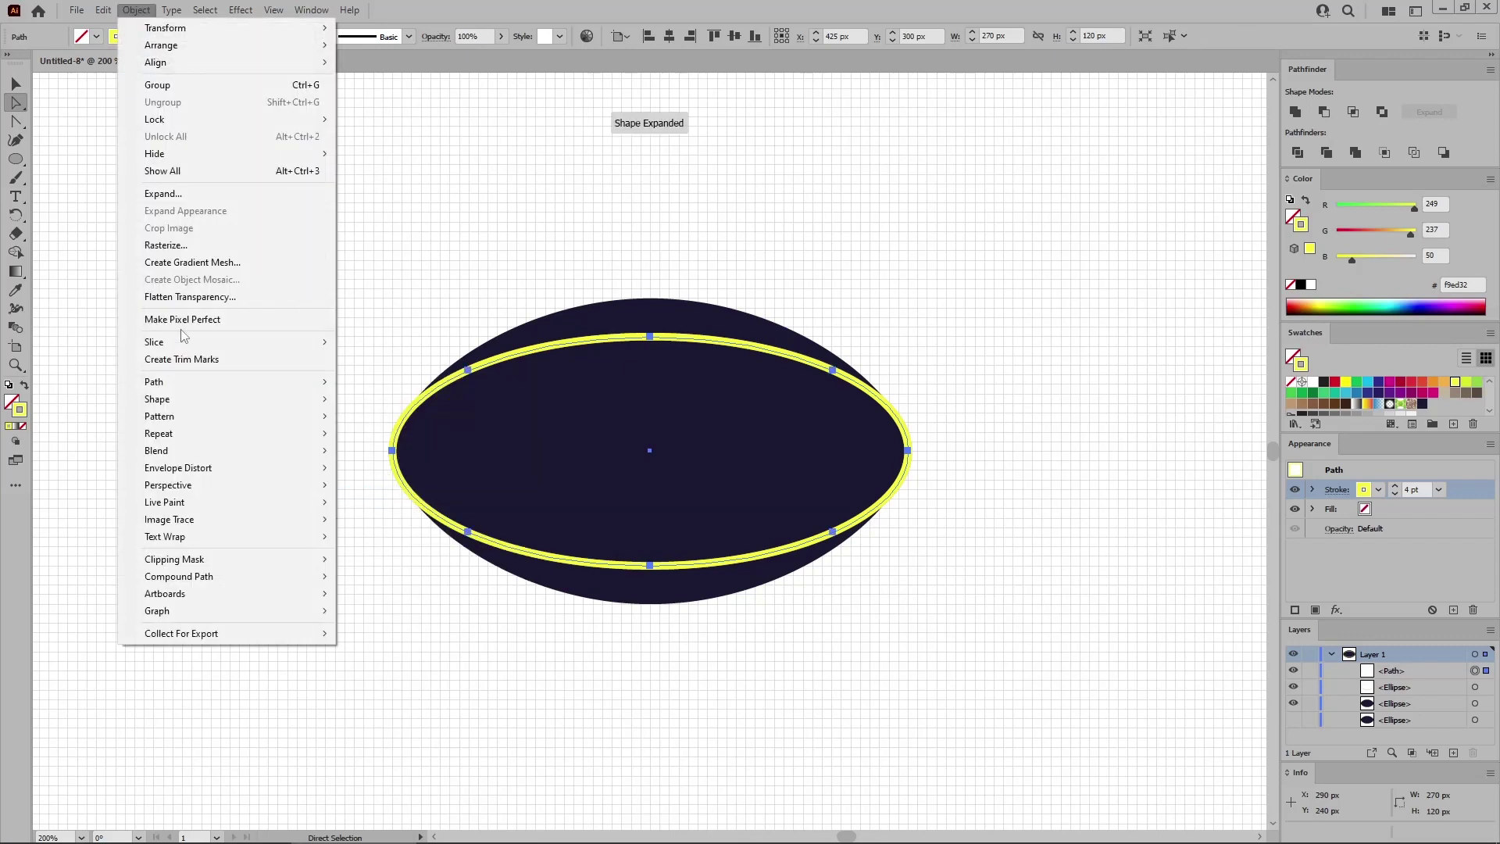
{"action": "mouse_move", "coordinate": [182, 383]}
{"action": "left_click", "coordinate": [399, 495]}
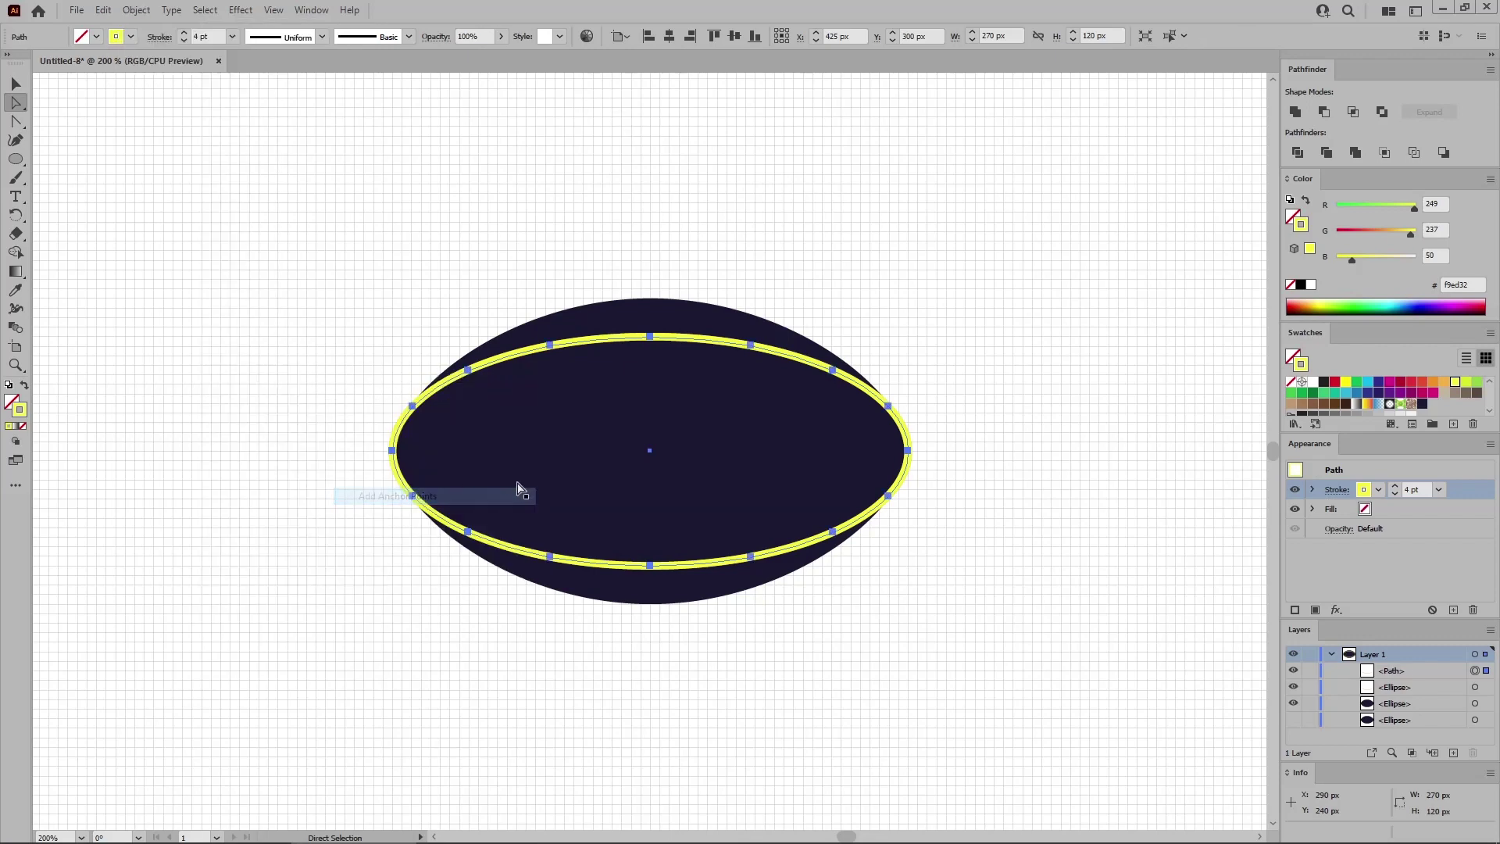
- Delete anchors from the yellow outline, undoing the over-deletion to keep the top arc
{"action": "left_click", "coordinate": [650, 337]}
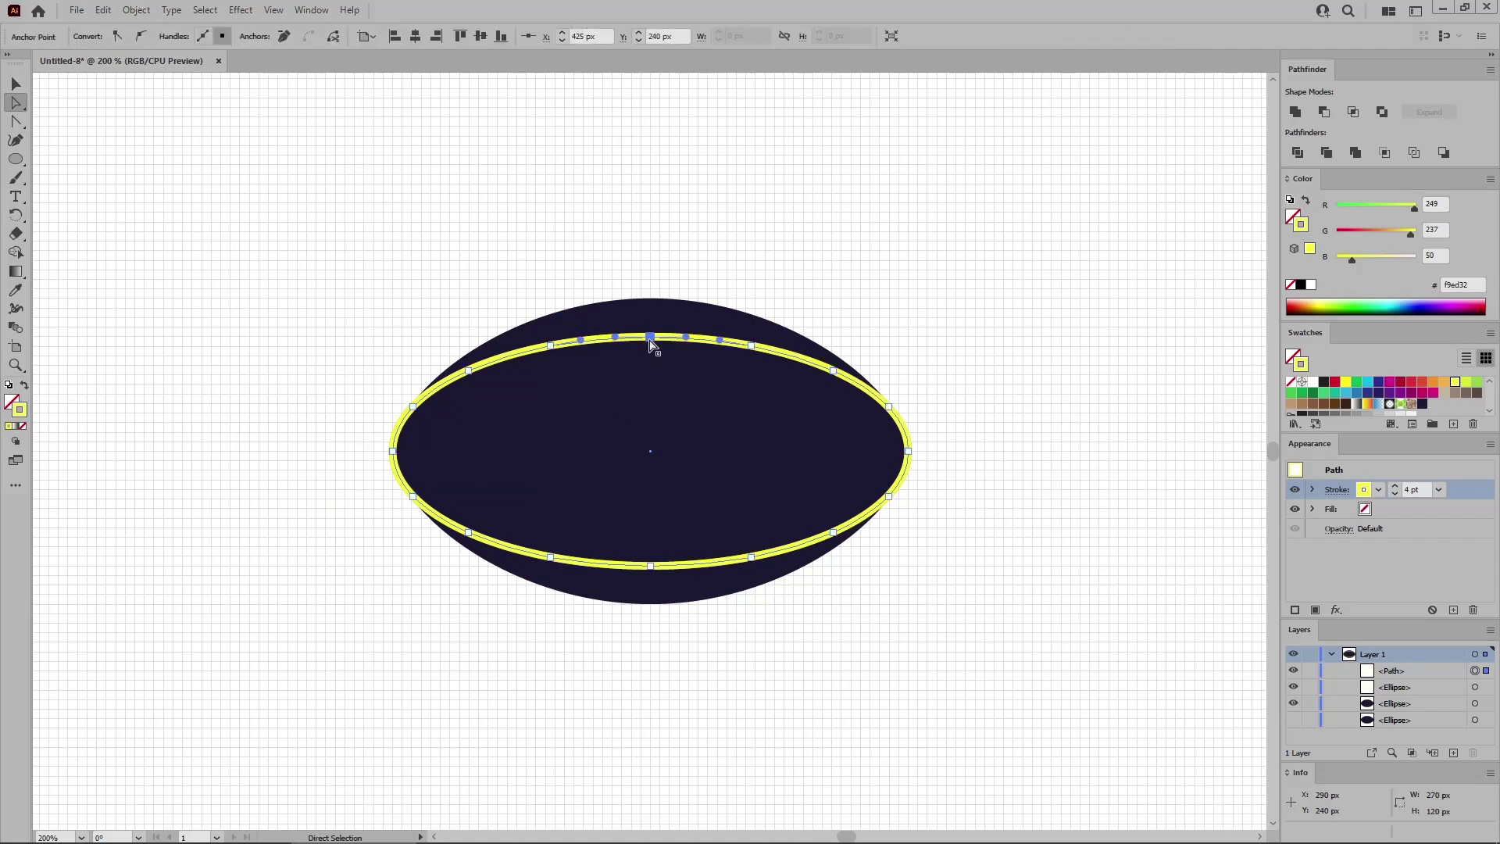
{"action": "key", "text": "Delete"}
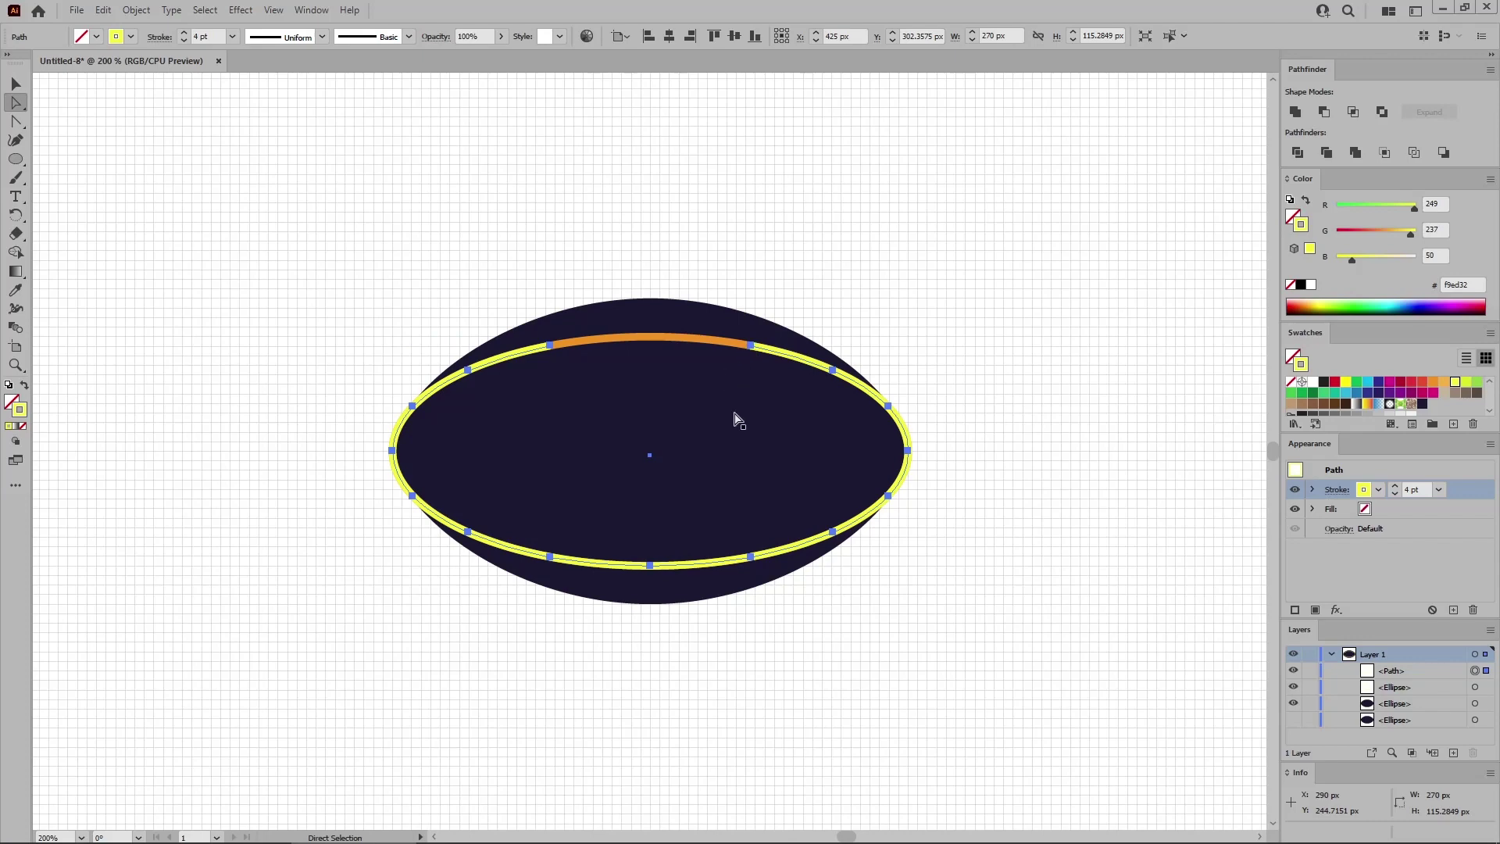
{"action": "key", "text": "Delete"}
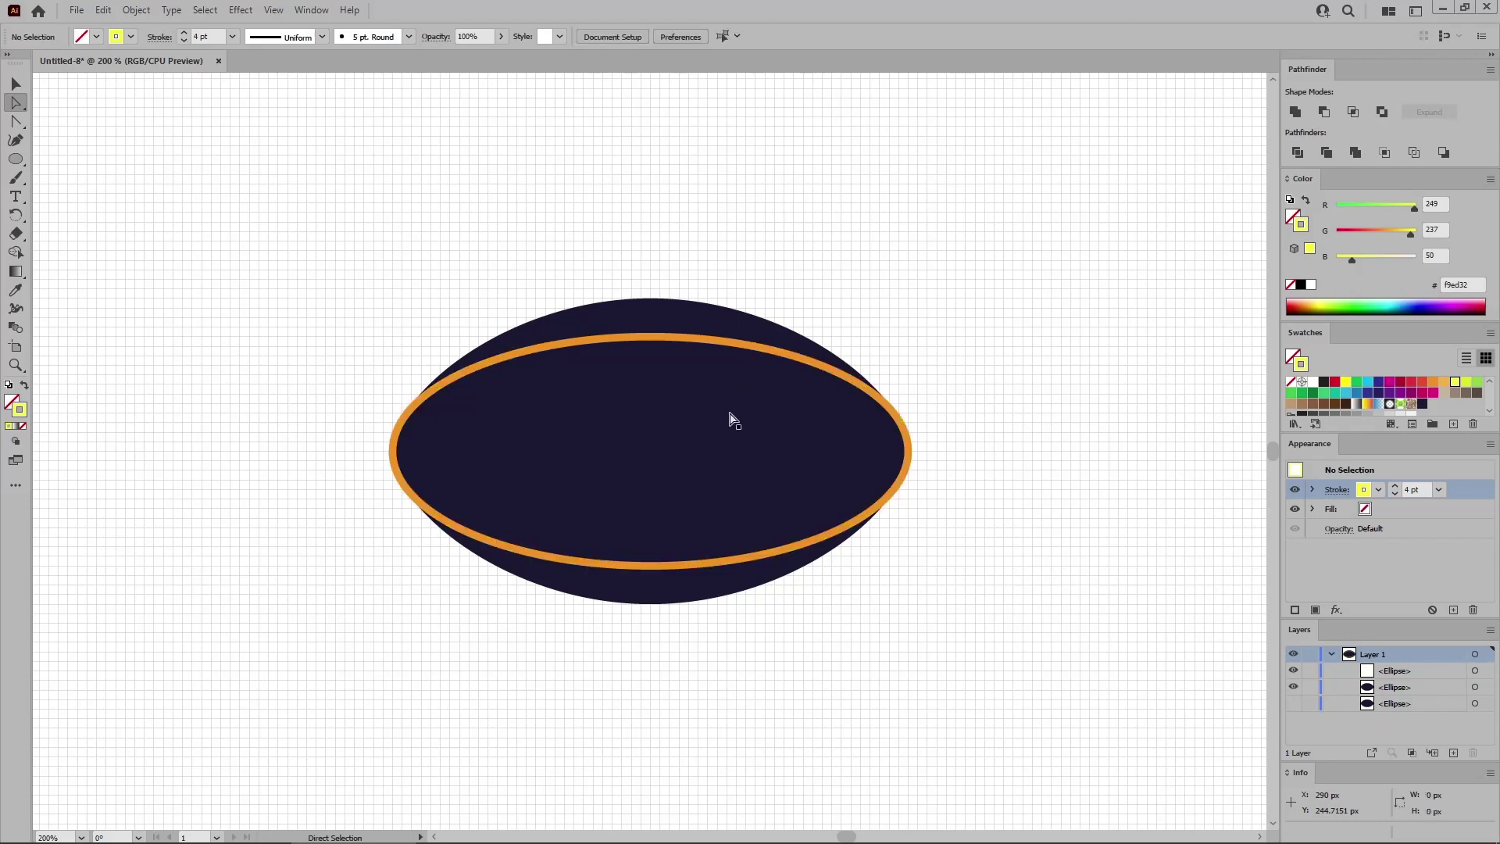
{"action": "key", "text": "ctrl"}
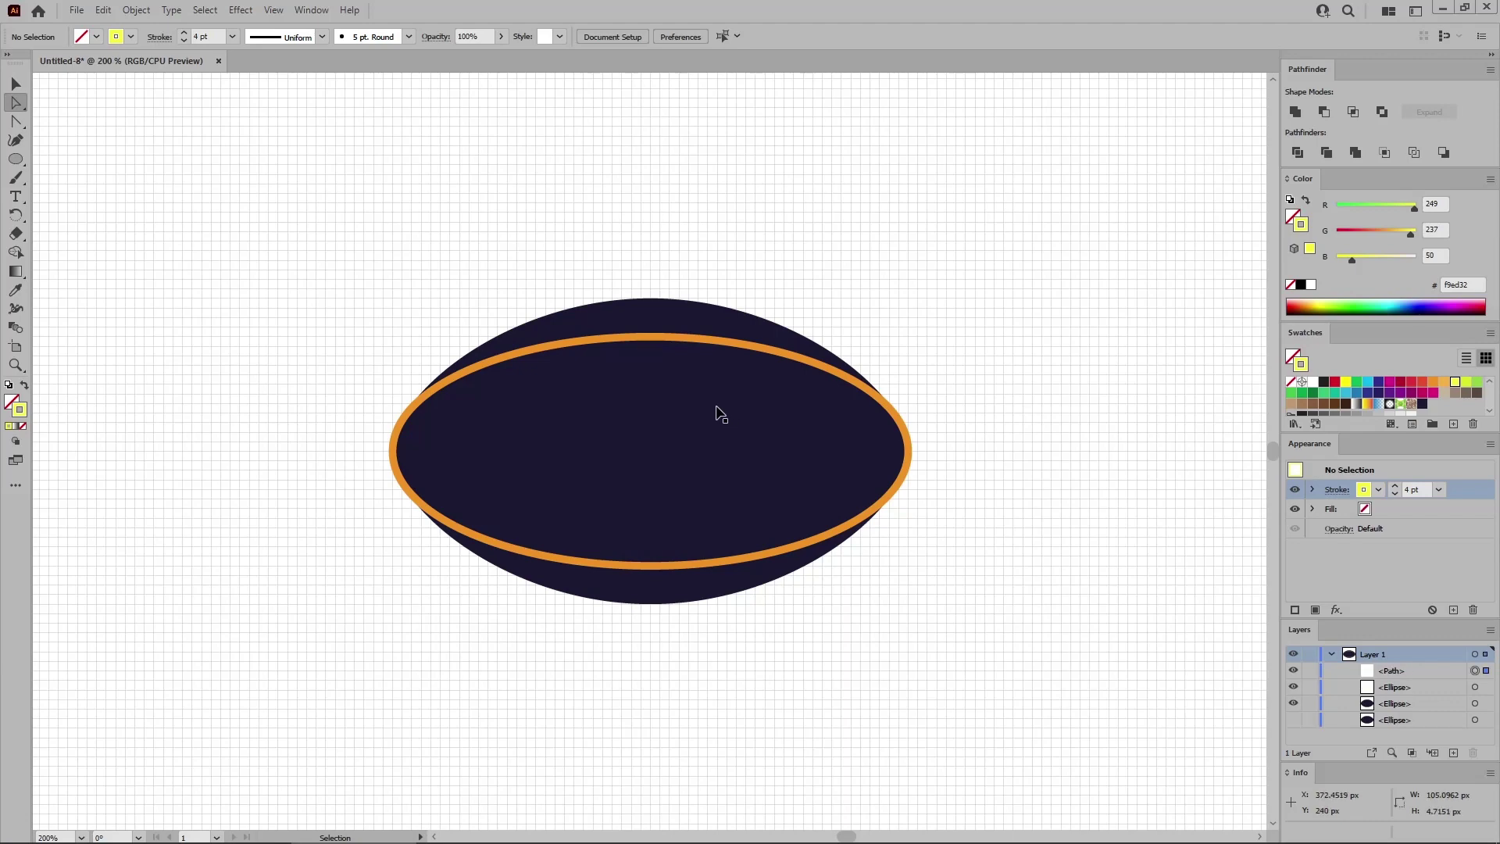
{"action": "key", "text": "ctrl+z"}
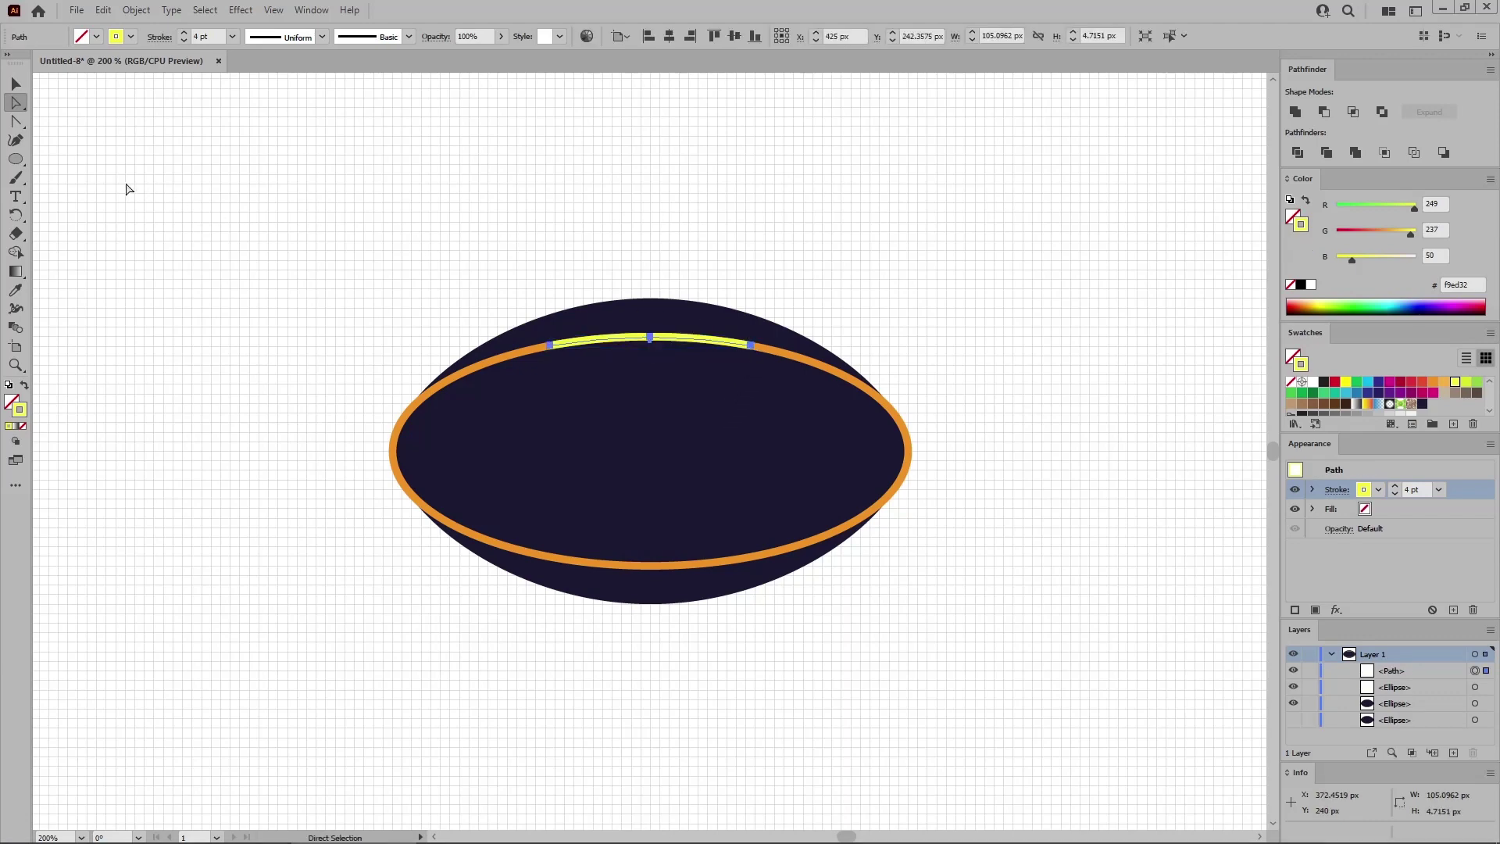
- Draw a 5 × 15 px yellow rectangle and copy it straight across to the right
{"action": "left_click_drag", "start_coordinate": [16, 159], "coordinate": [58, 157]}
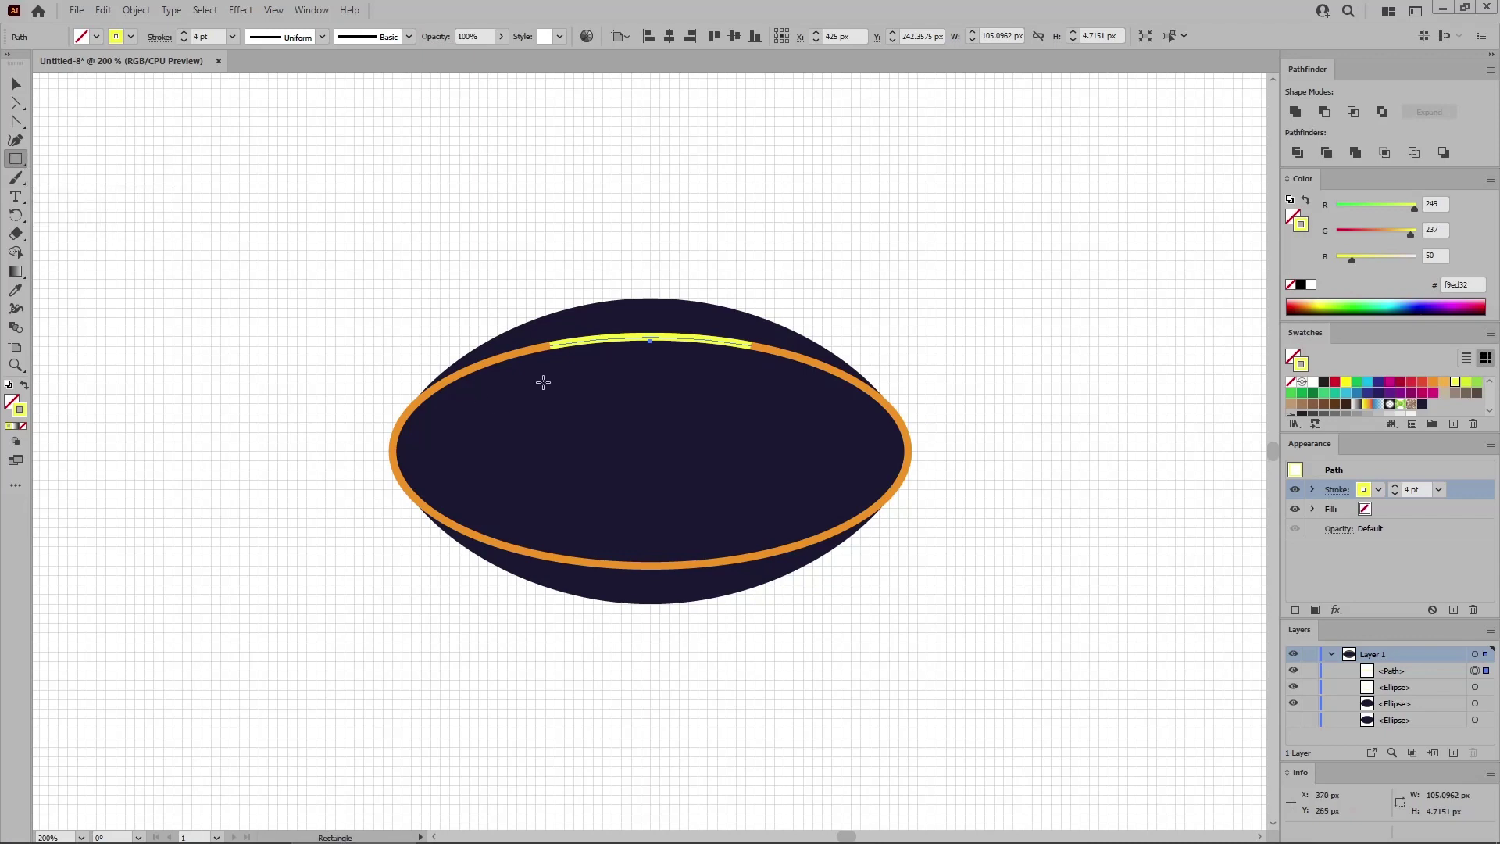
{"action": "left_click_drag", "start_coordinate": [545, 385], "coordinate": [556, 412]}
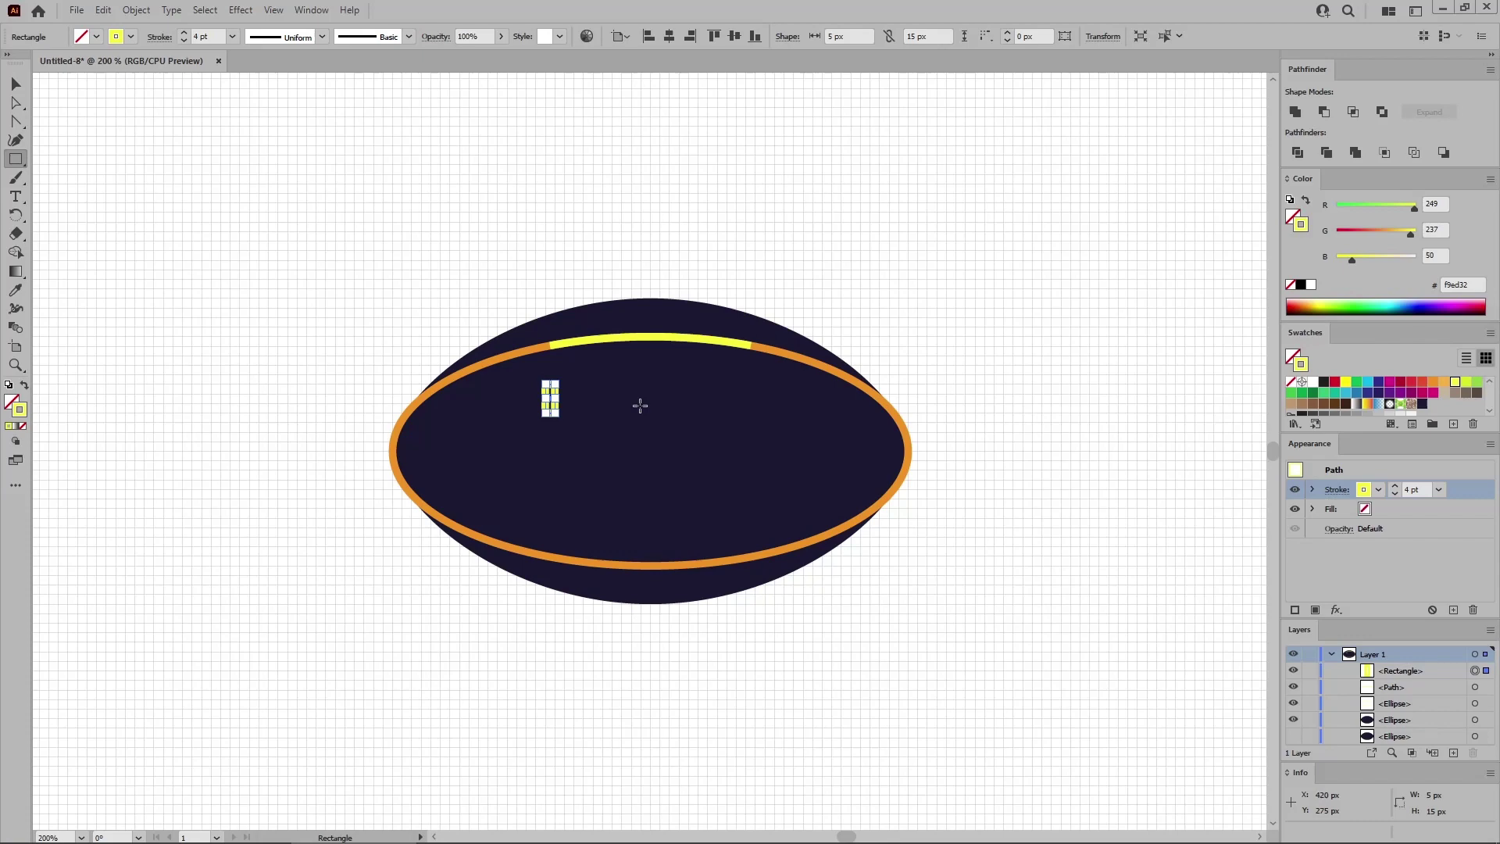
{"action": "key", "text": "shift+x"}
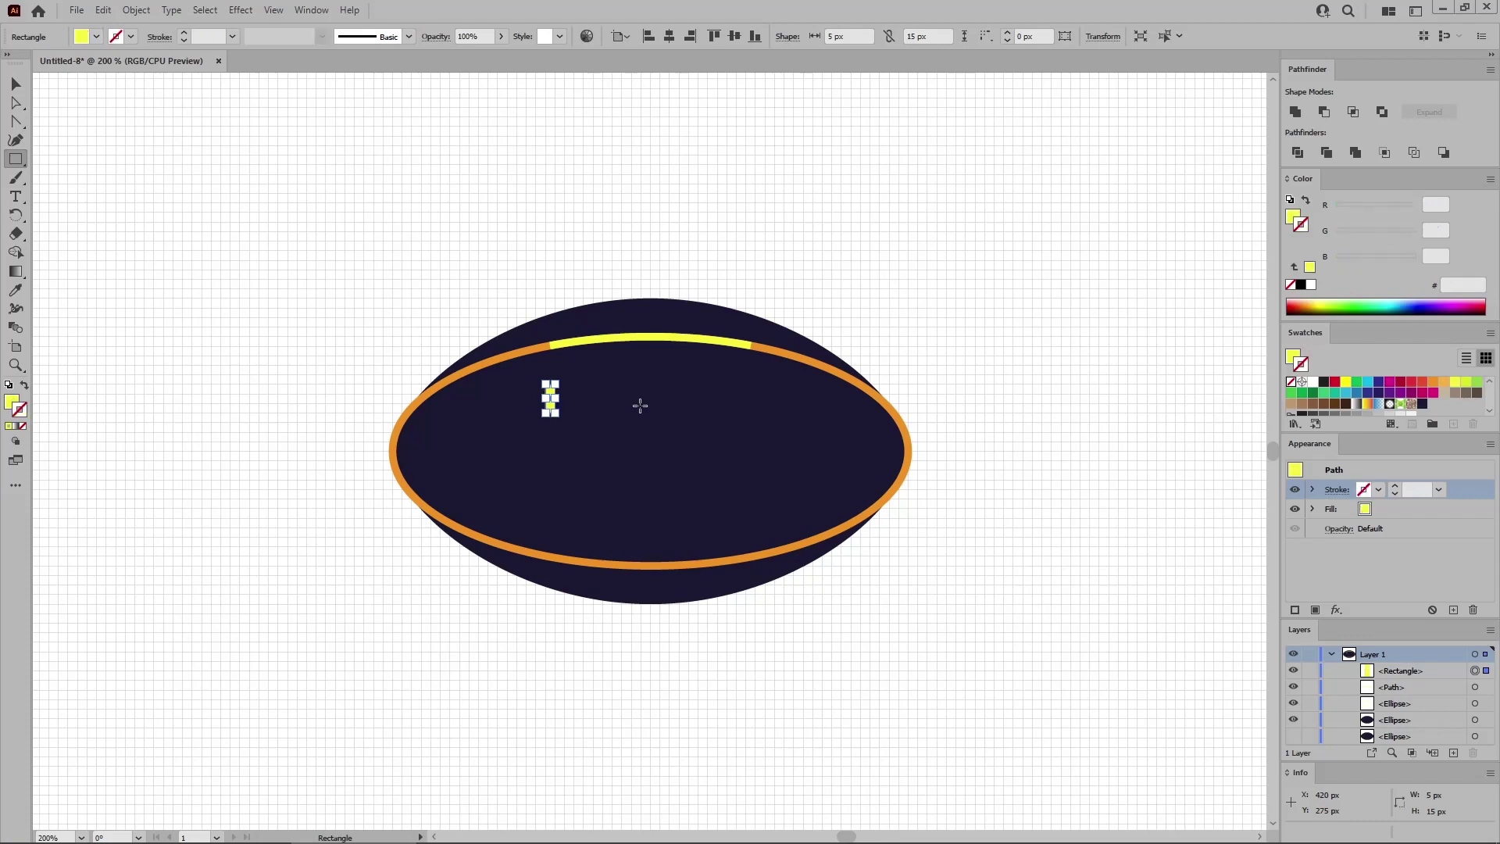
{"action": "key", "text": "v"}
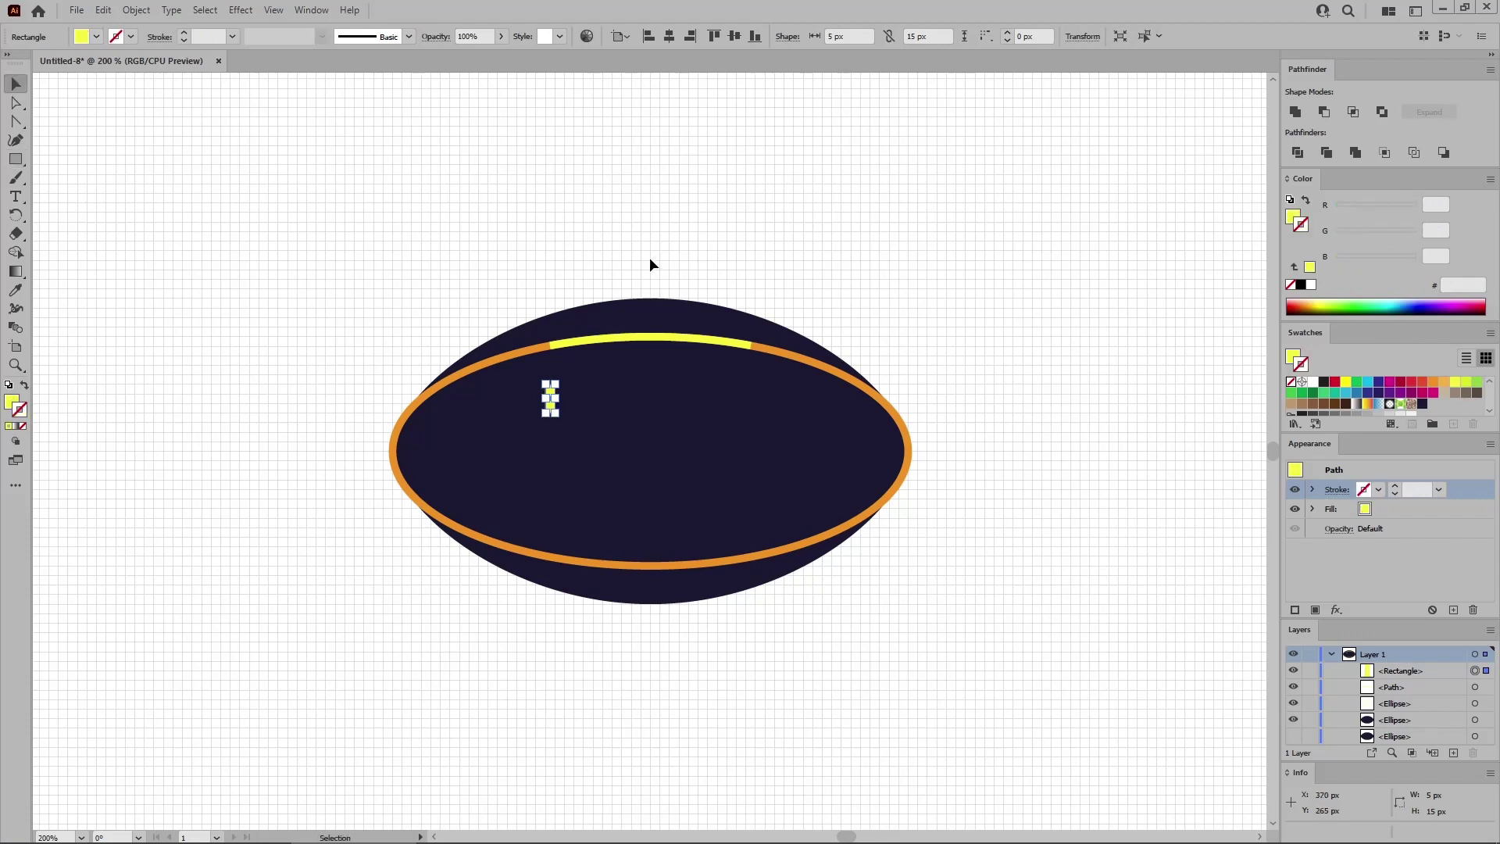
{"action": "left_click", "coordinate": [650, 258]}
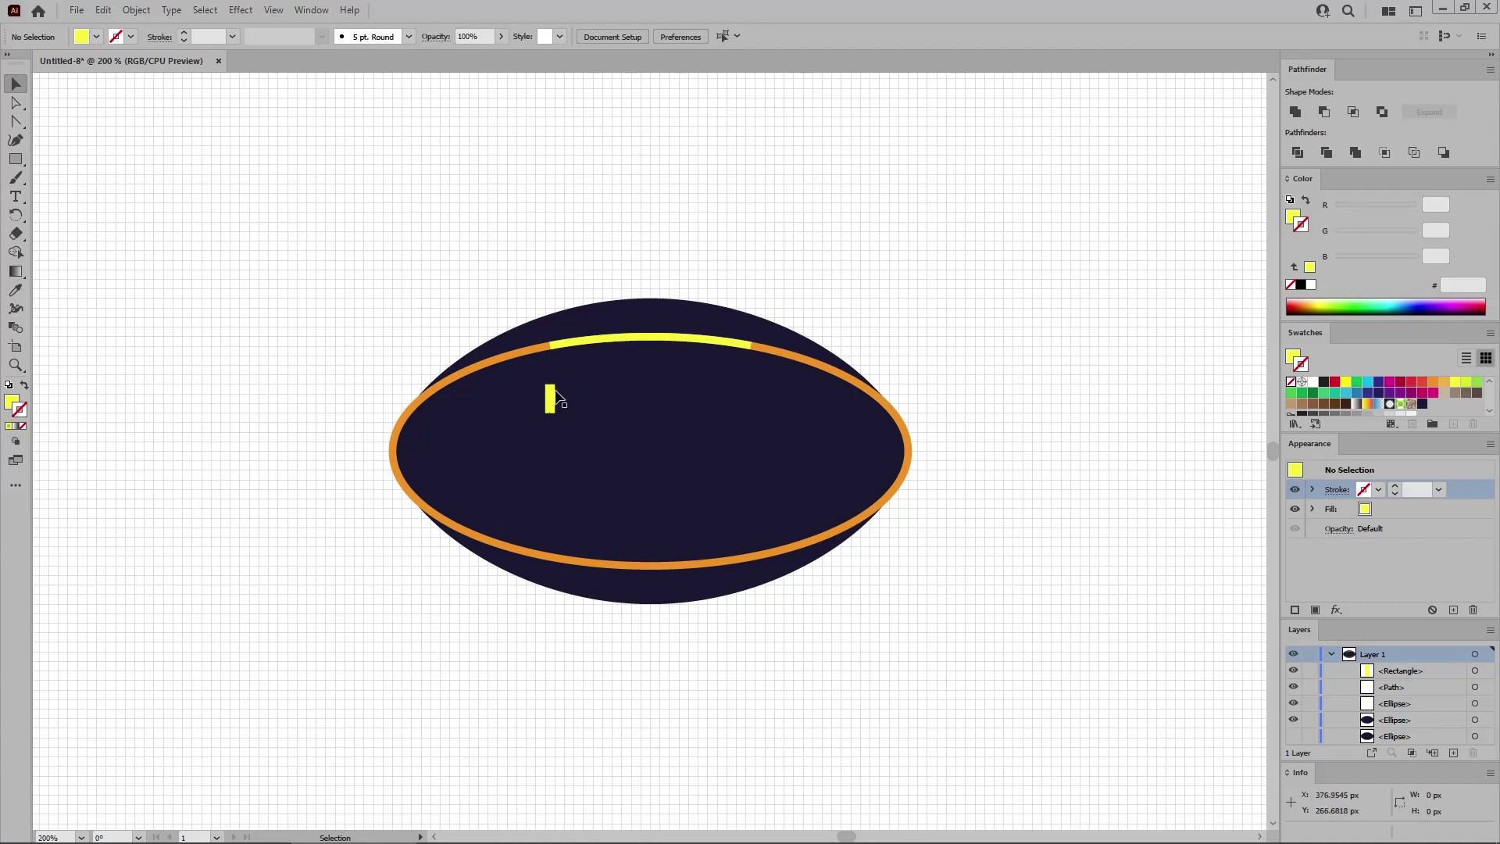
{"action": "left_click_drag", "start_coordinate": [551, 401], "coordinate": [753, 402]}
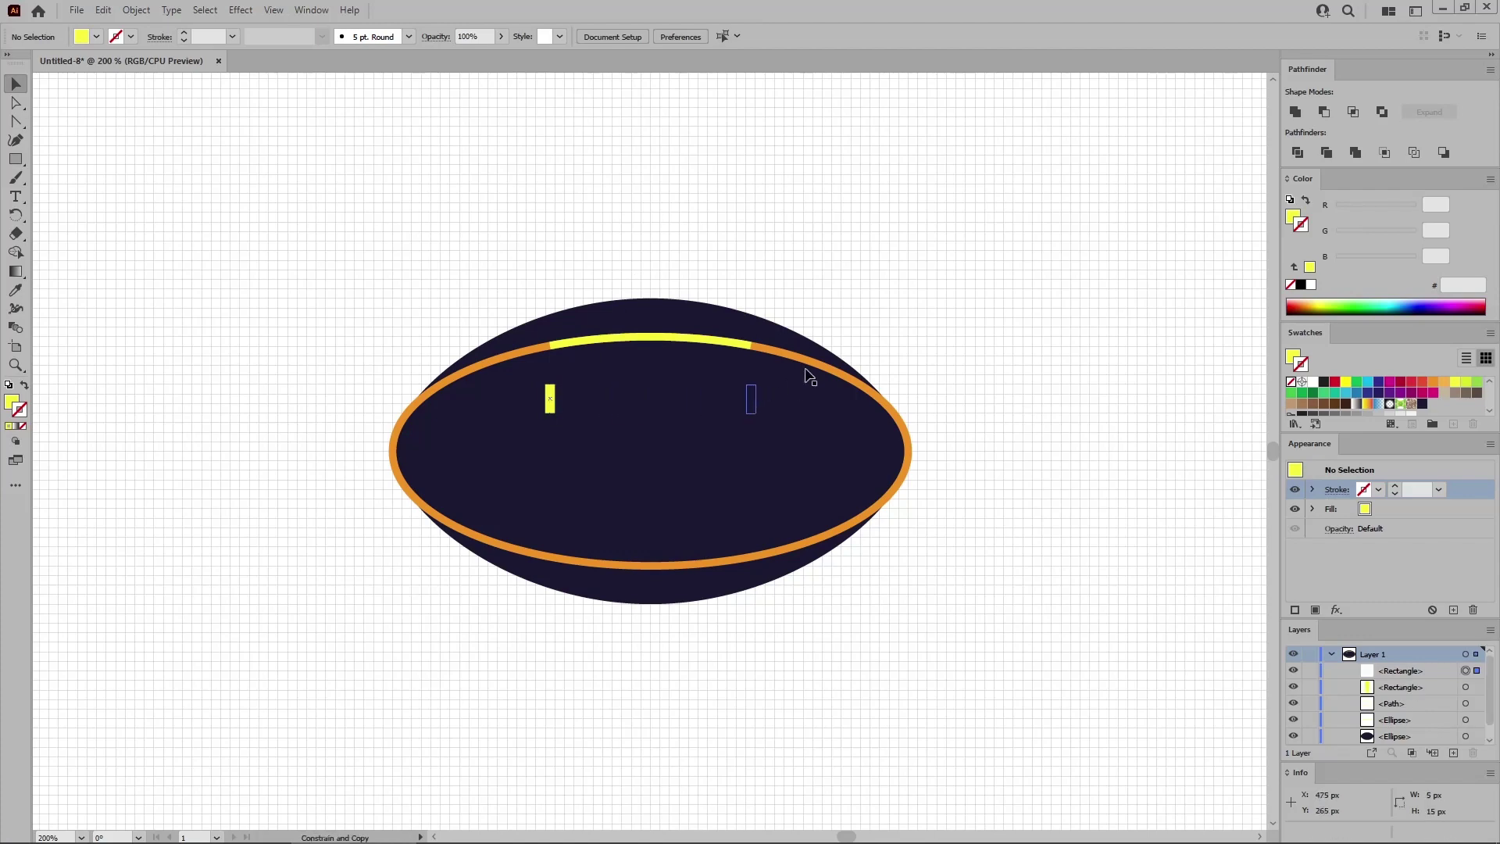
{"action": "left_click", "coordinate": [781, 373]}
- Select both yellow rectangles and blend them into one object
{"action": "left_click", "coordinate": [752, 398]}
{"action": "left_click", "coordinate": [550, 399], "text": "shift"}
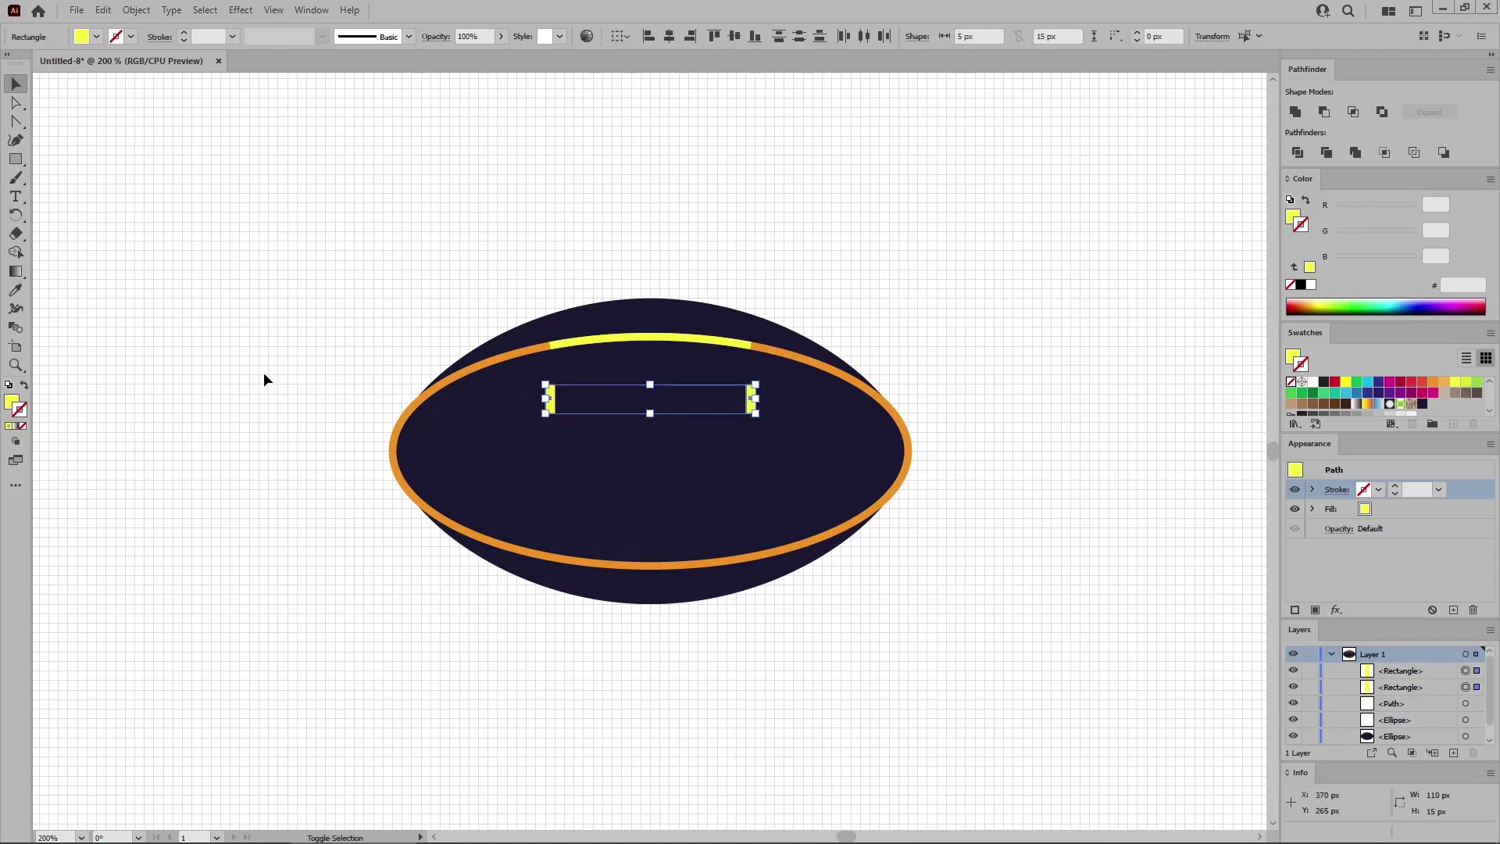
{"action": "left_click", "coordinate": [18, 335]}
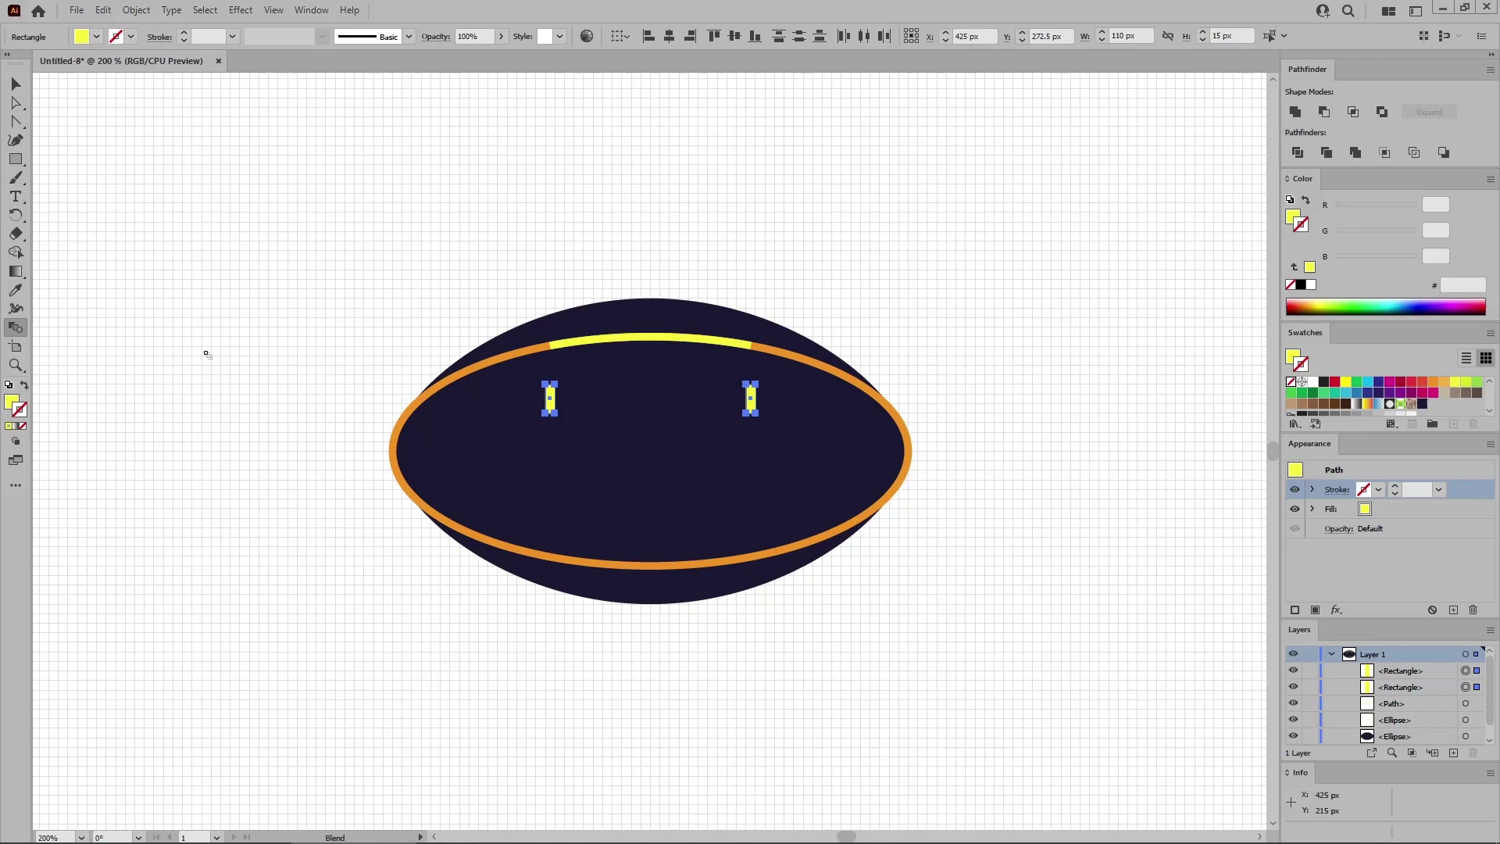
{"action": "left_click", "coordinate": [551, 398]}
{"action": "left_click", "coordinate": [751, 400]}
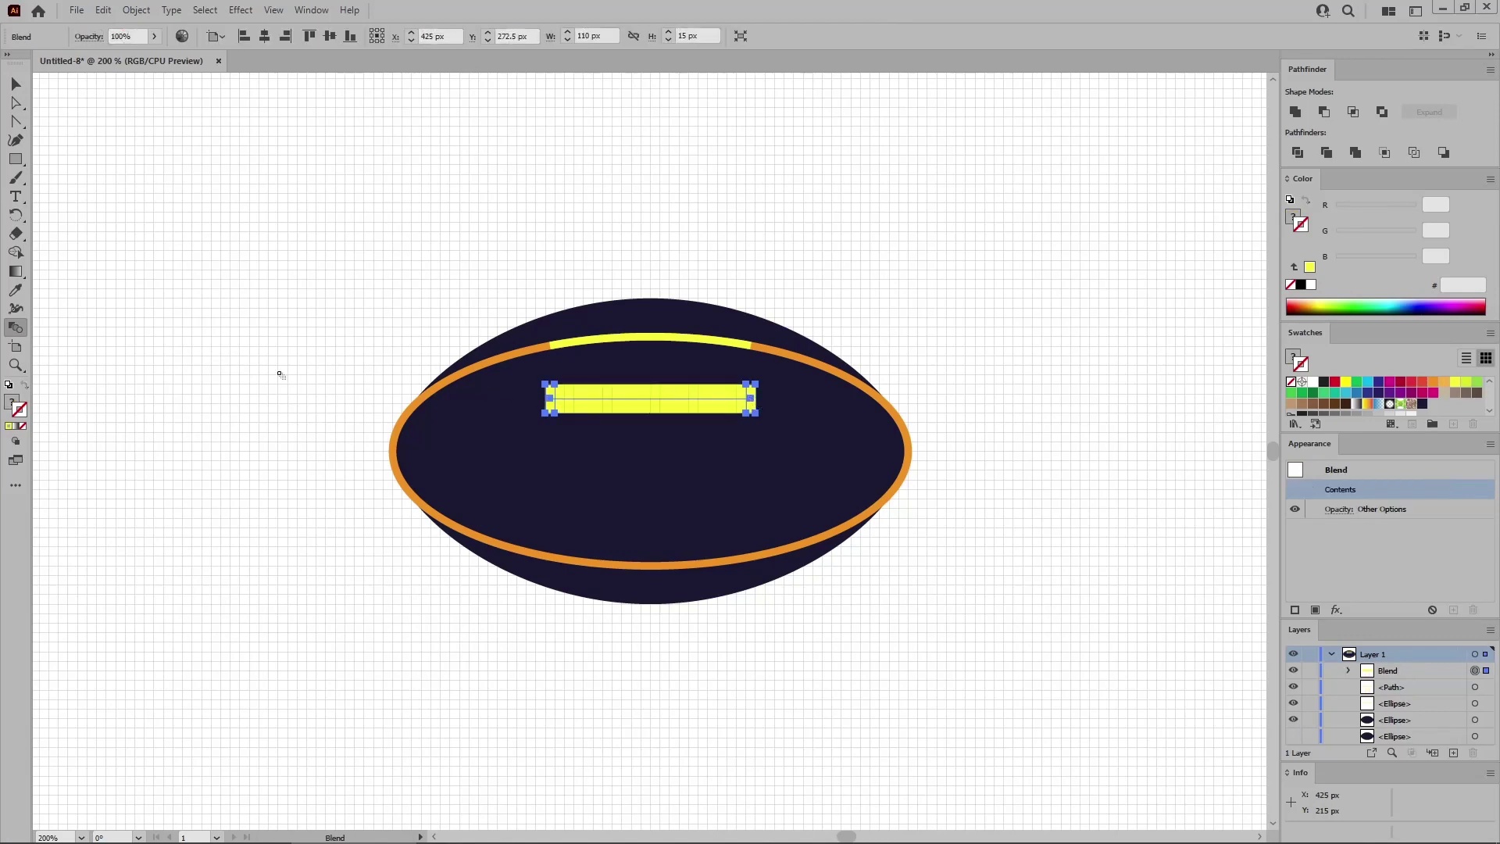
- Set the blend spacing to Specified Steps 8
{"action": "double_click", "coordinate": [25, 328]}
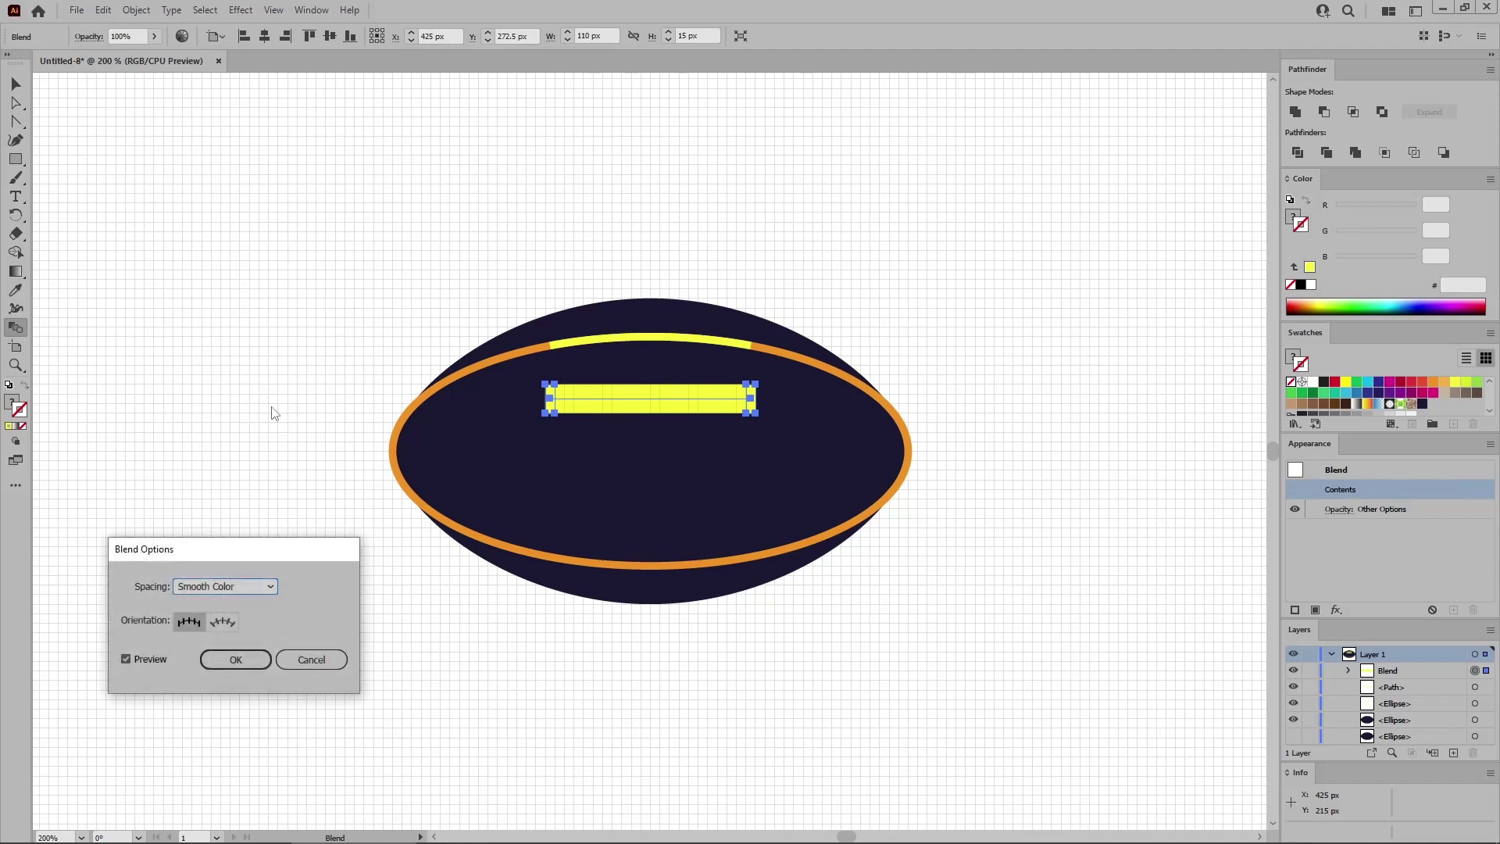
{"action": "left_click", "coordinate": [271, 587]}
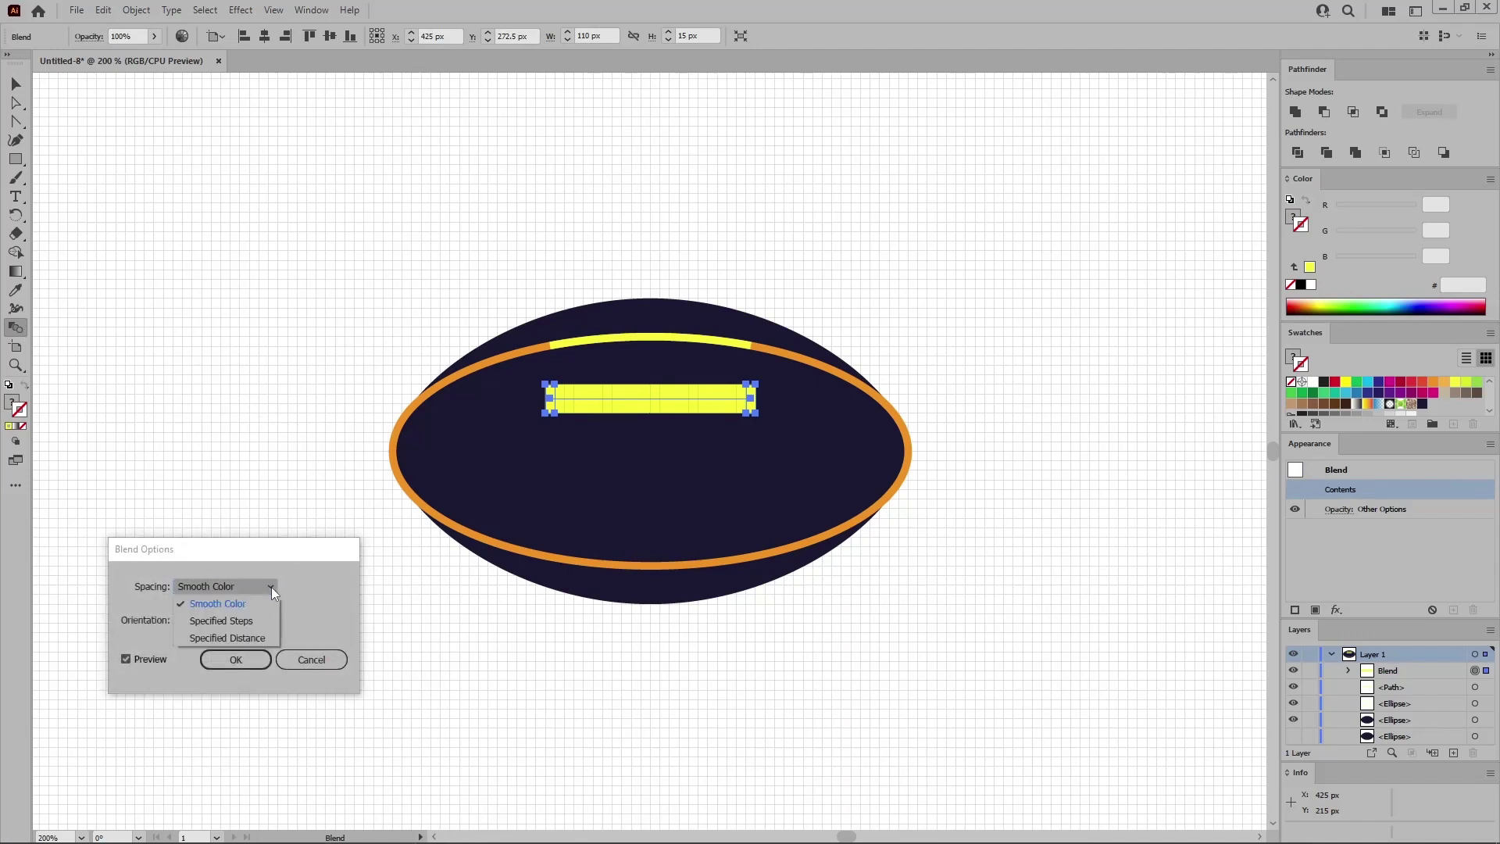
{"action": "left_click", "coordinate": [255, 619]}
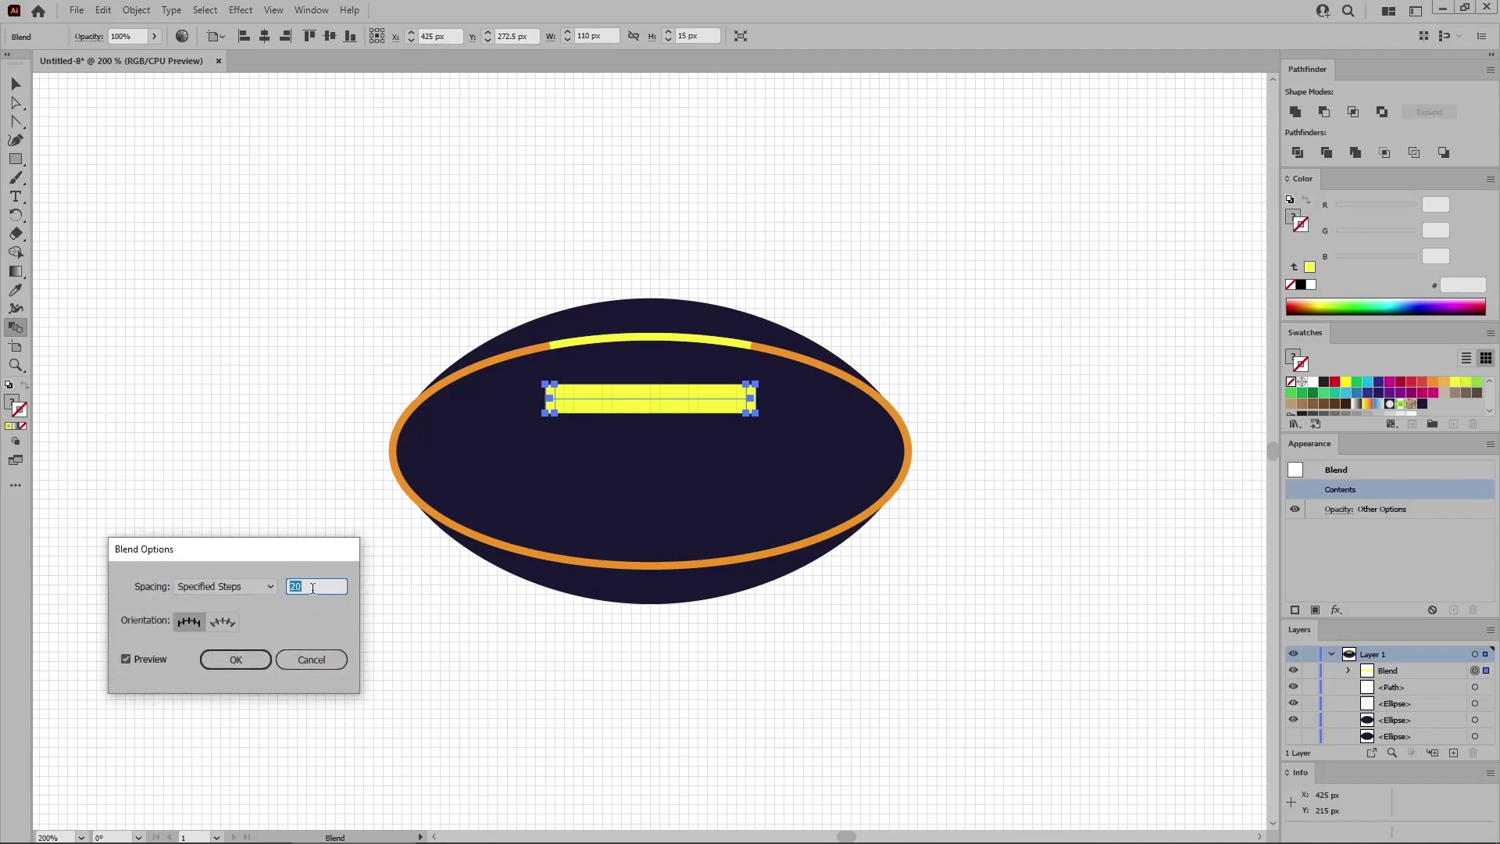
{"action": "type", "text": "8"}
{"action": "key", "text": "Return"}
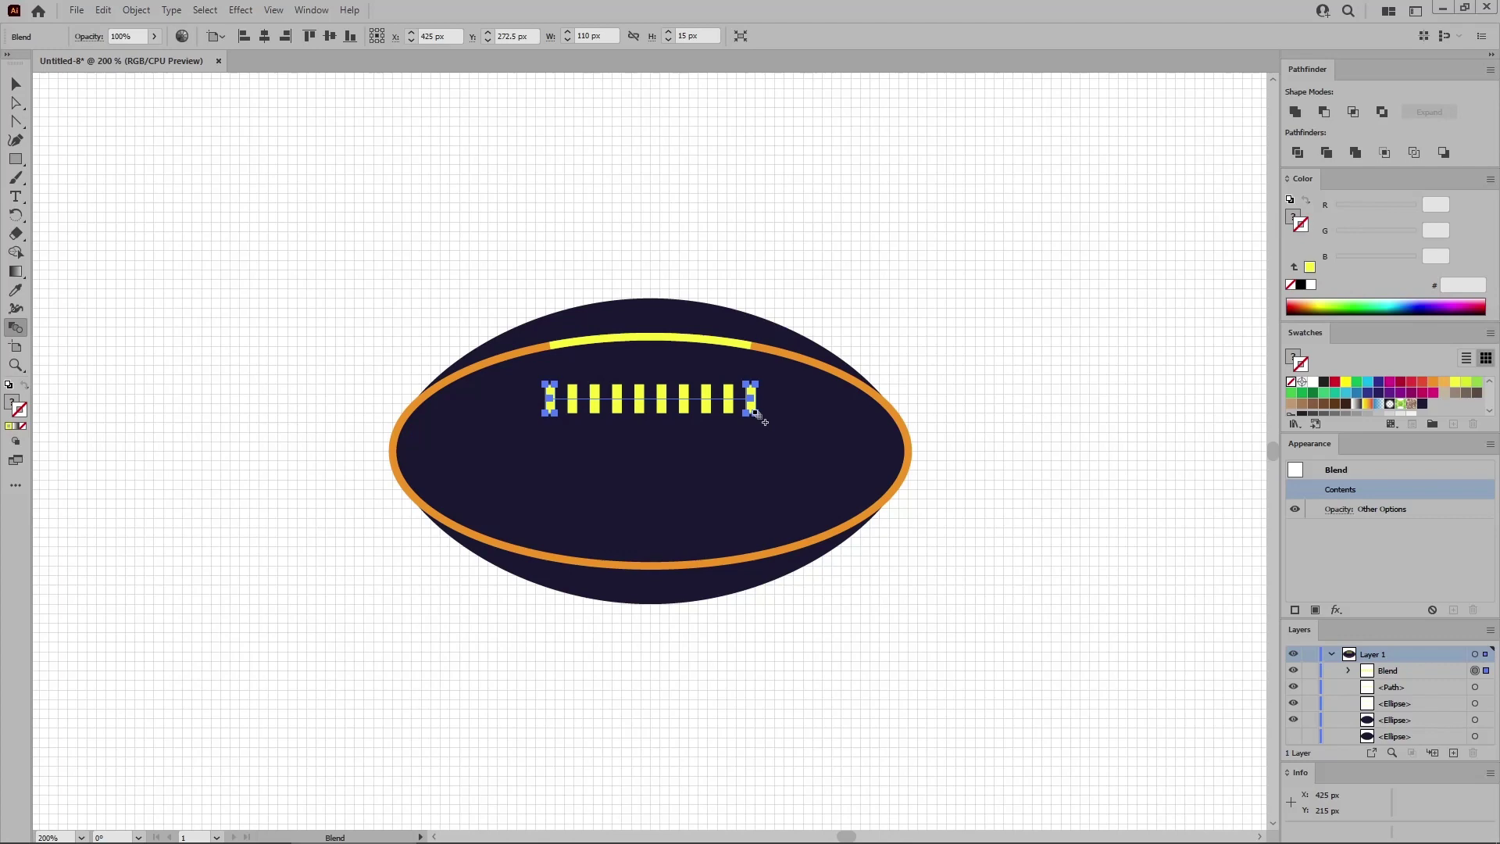
- Select the blend and yellow arc and replace the blend's spine with the arc
{"action": "key", "text": "v"}
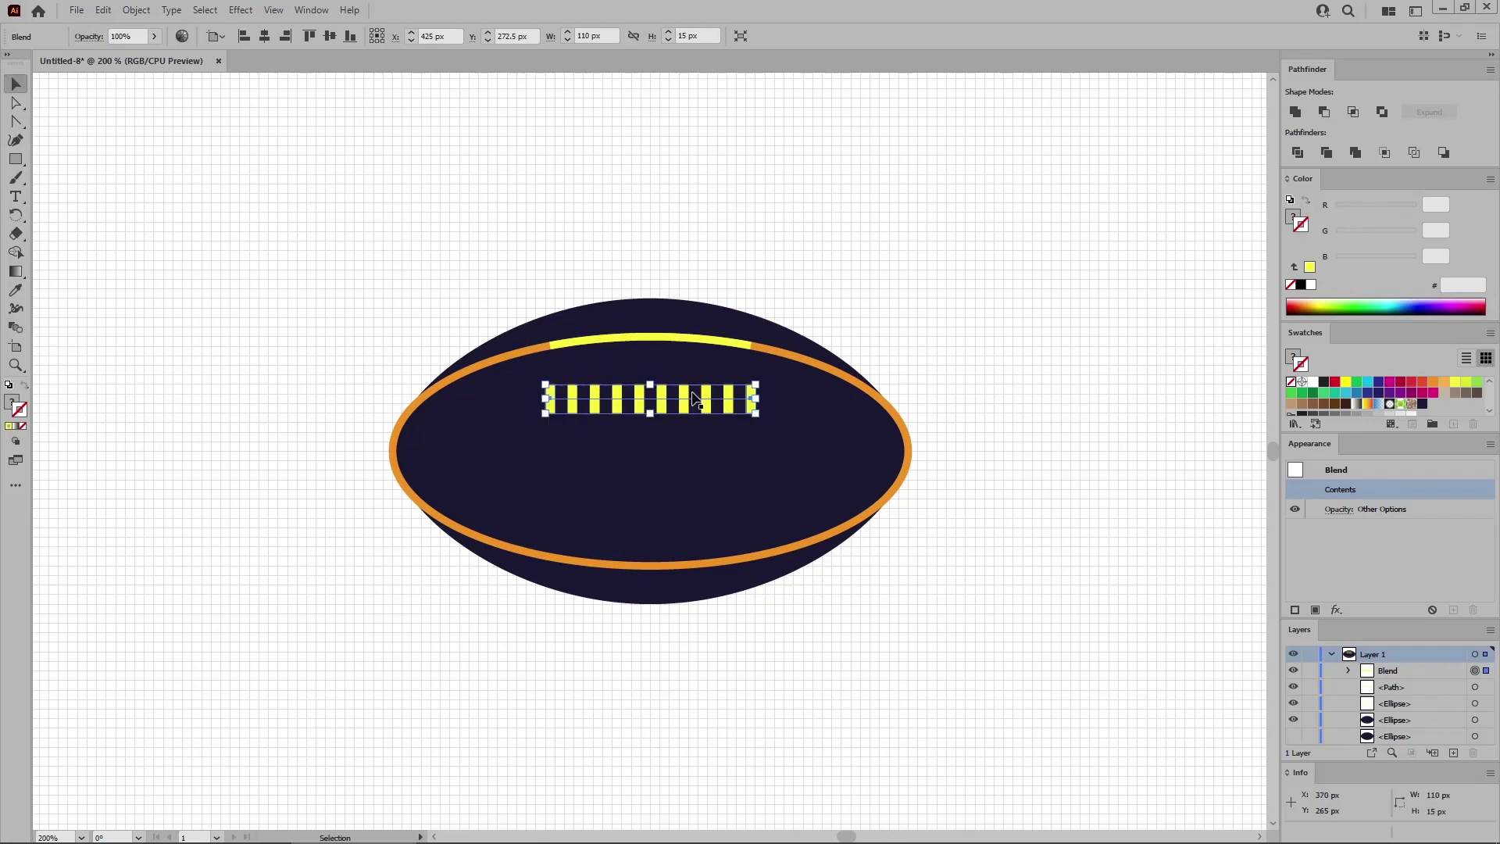
{"action": "left_click", "coordinate": [1474, 688], "text": "shift"}
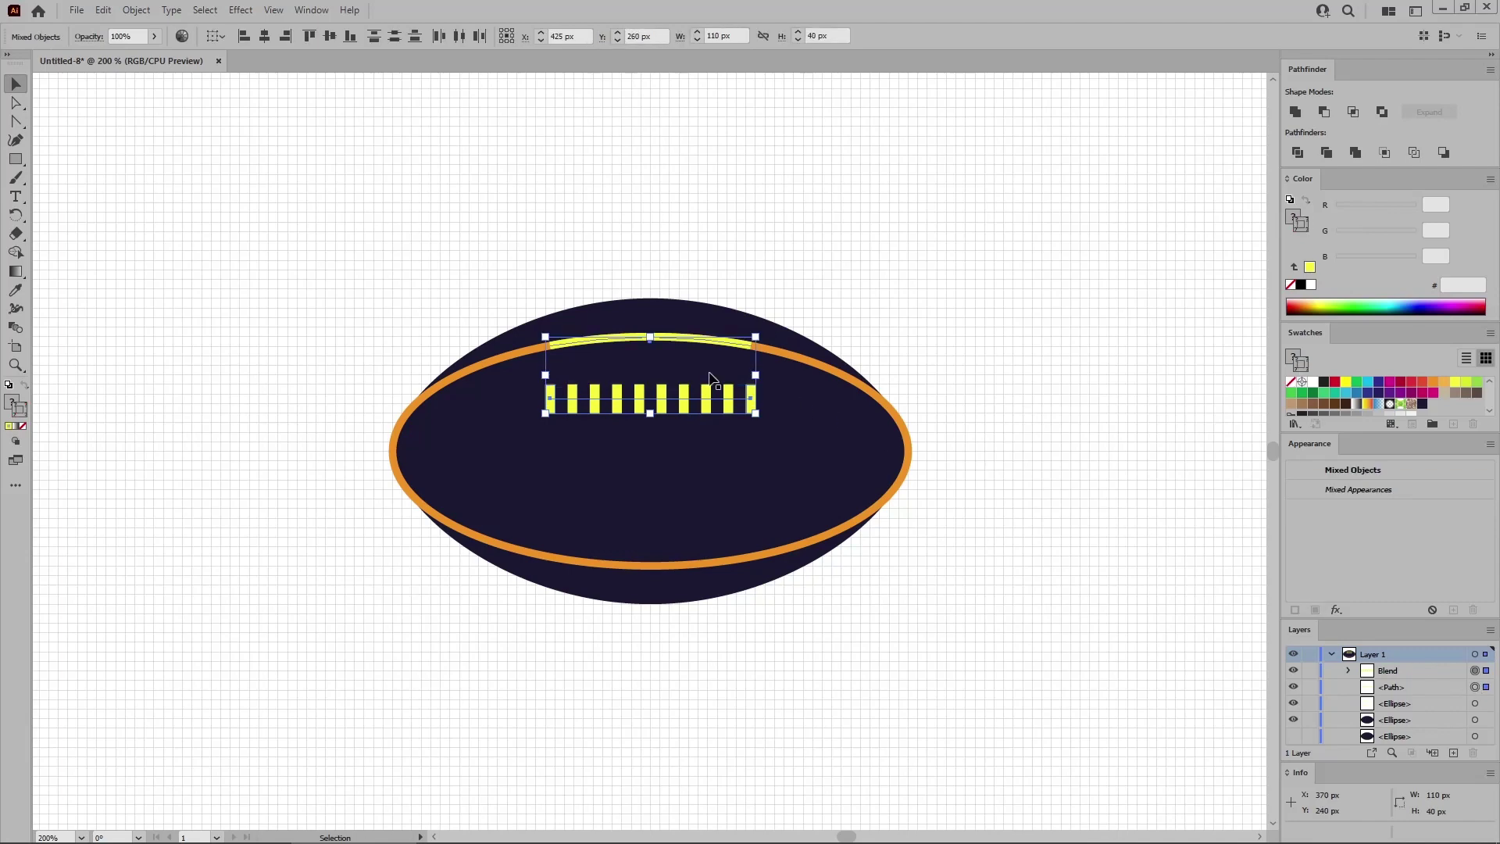
{"action": "left_click", "coordinate": [139, 10]}
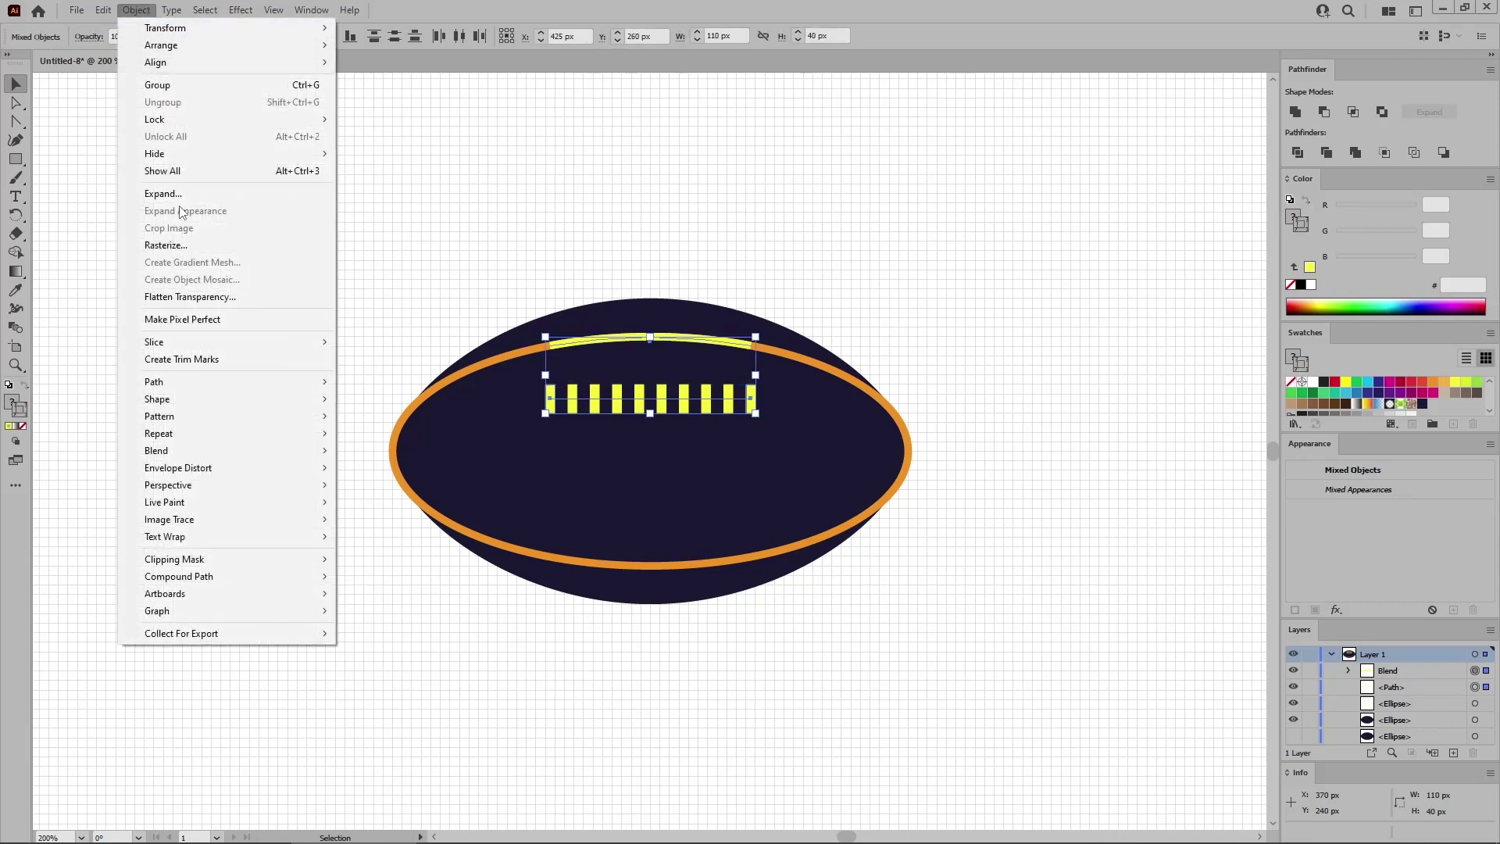
{"action": "mouse_move", "coordinate": [171, 452]}
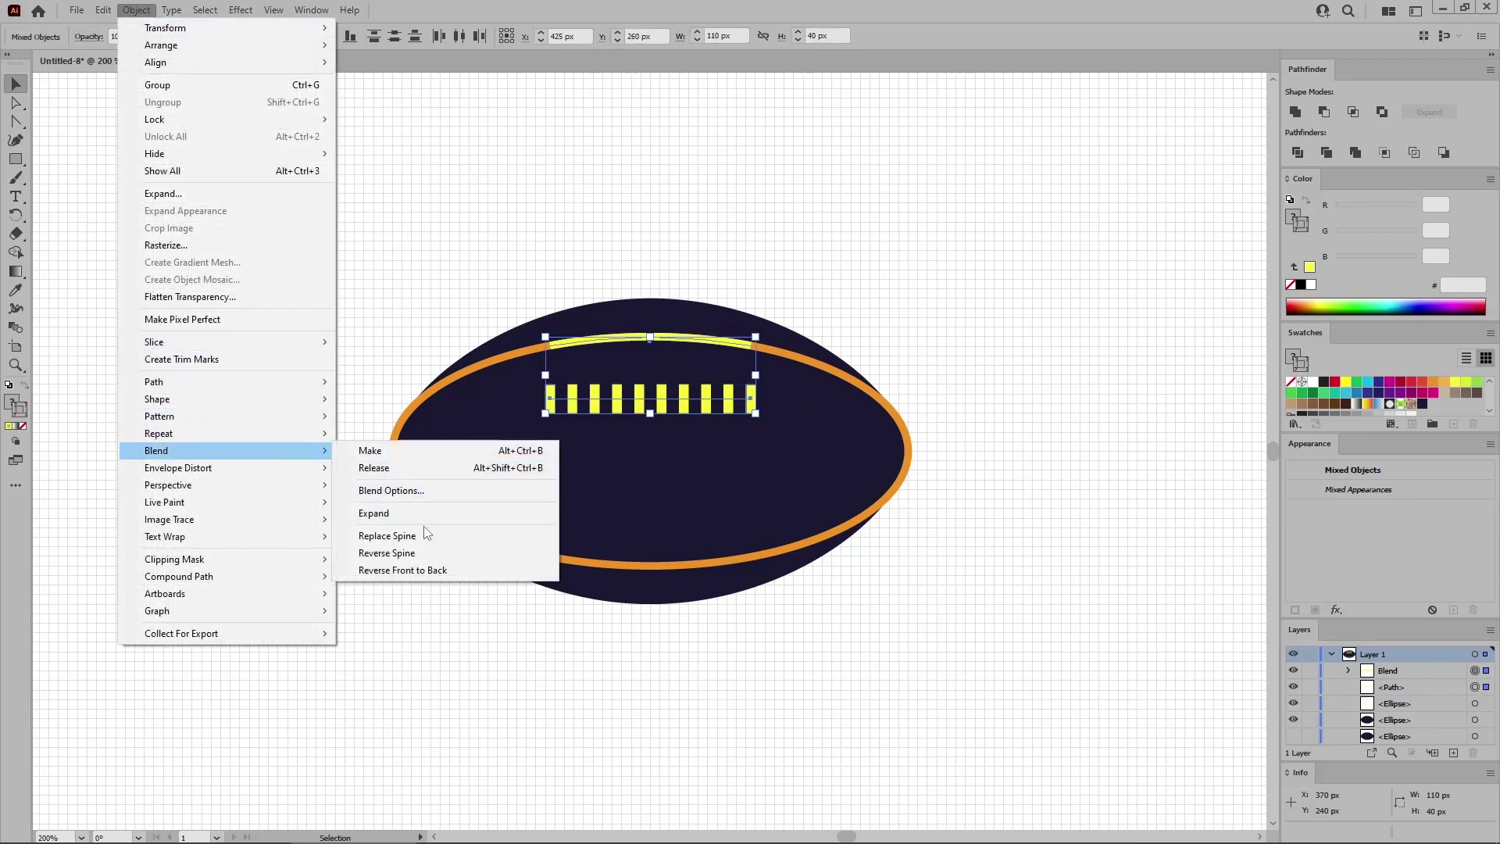
{"action": "left_click", "coordinate": [421, 535]}
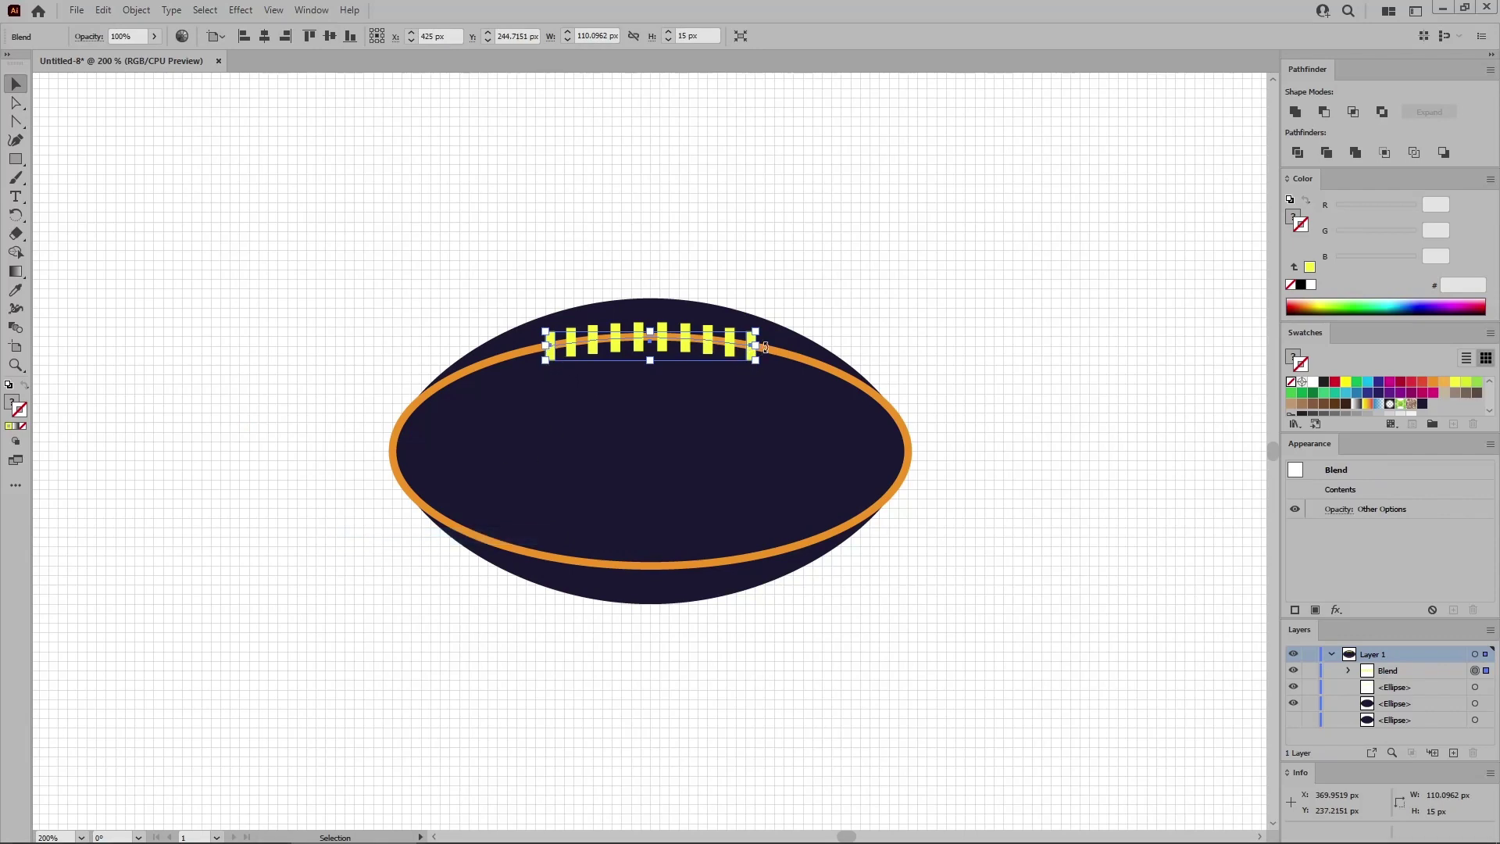
- Draw a 190 × 450 px ellipse centred horizontally and vertically on the football
{"action": "left_click_drag", "start_coordinate": [15, 159], "coordinate": [74, 172]}
{"action": "left_click", "coordinate": [602, 443]}
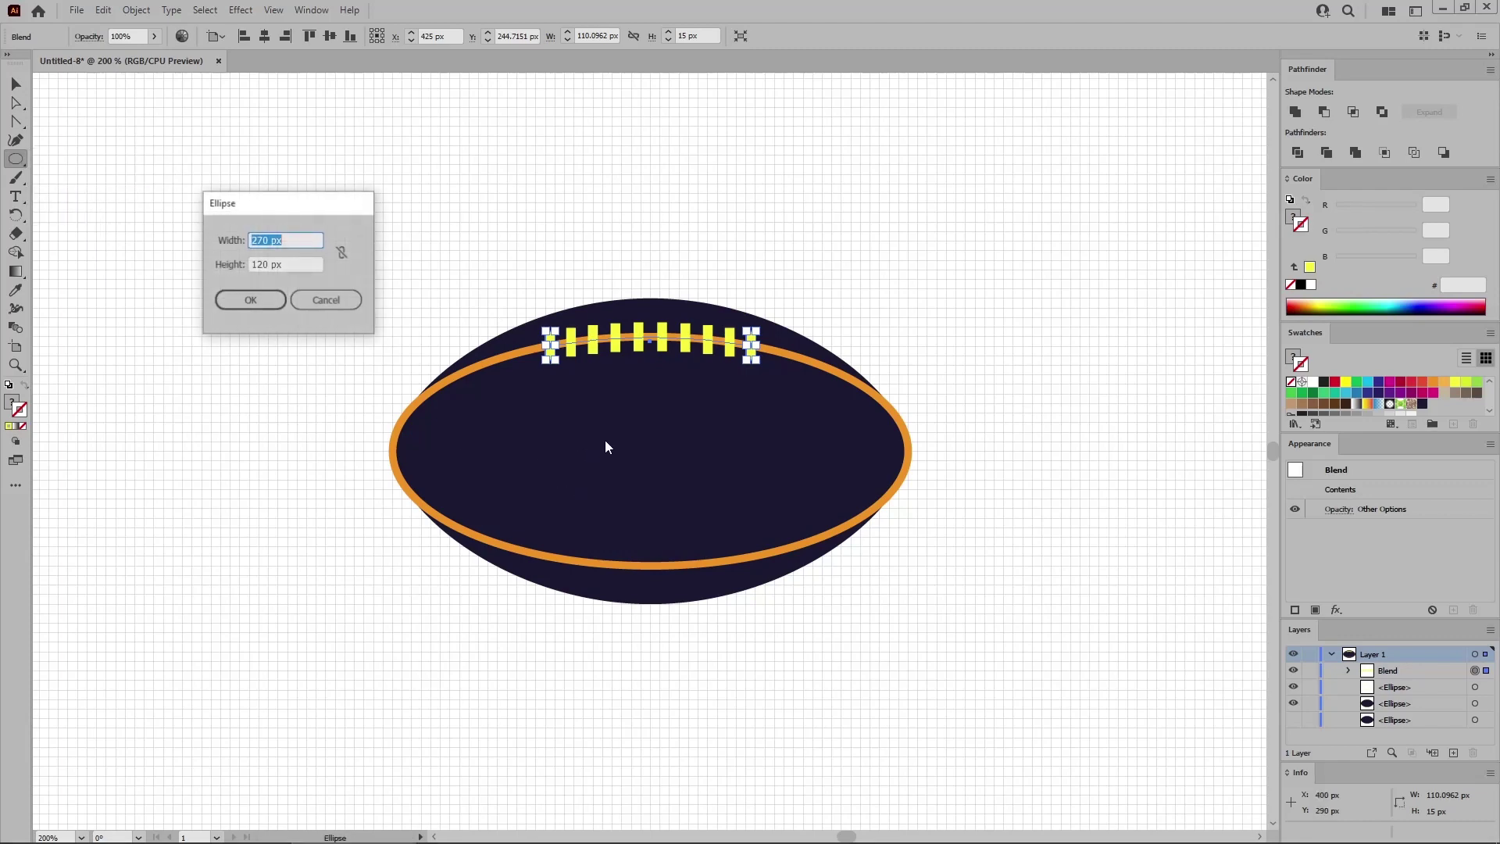
{"action": "type", "text": "190"}
{"action": "key", "text": "Tab"}
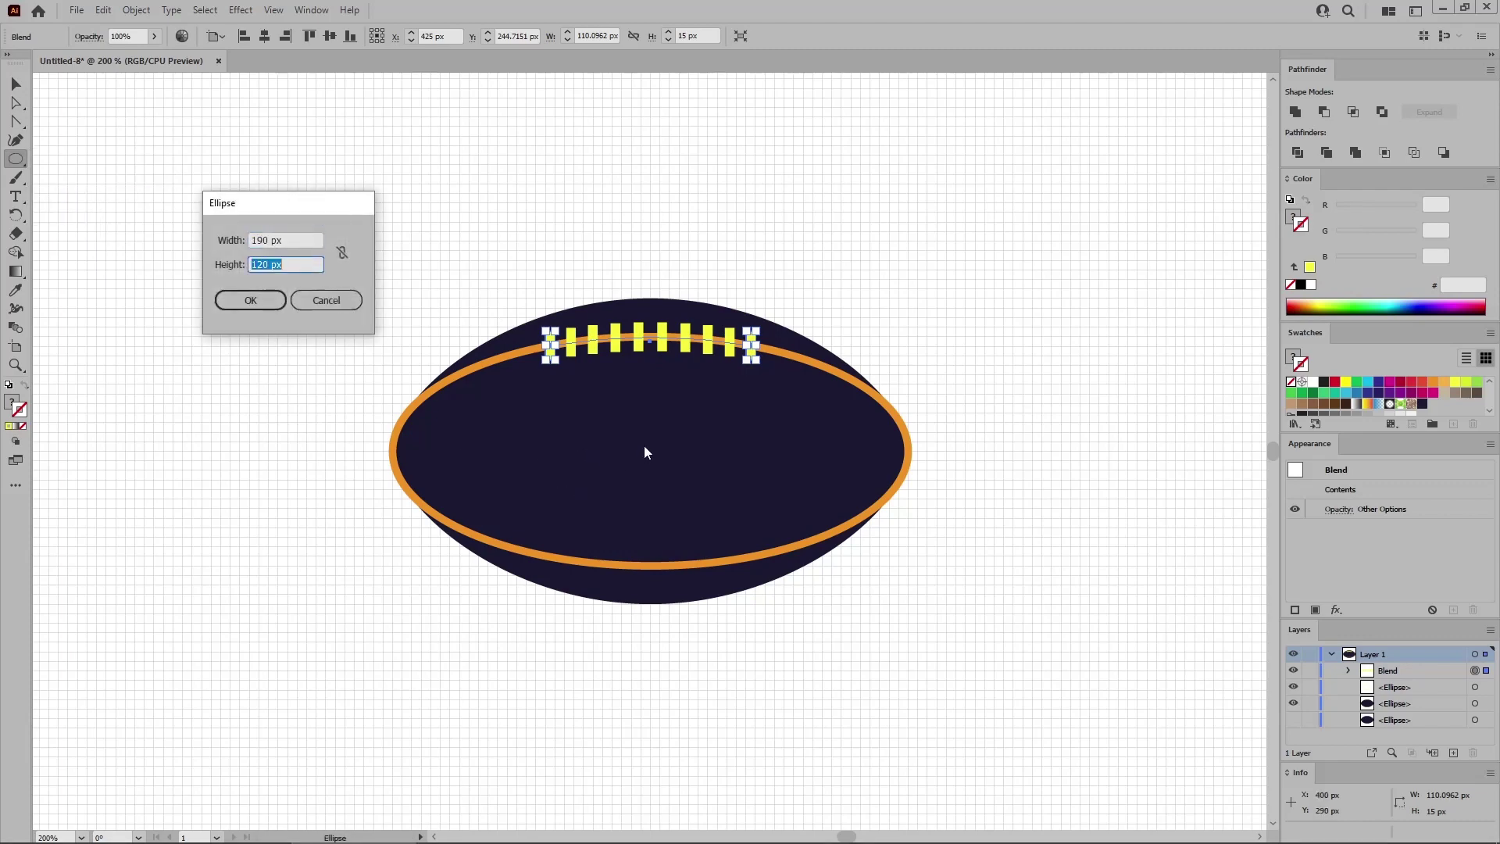
{"action": "type", "text": "450"}
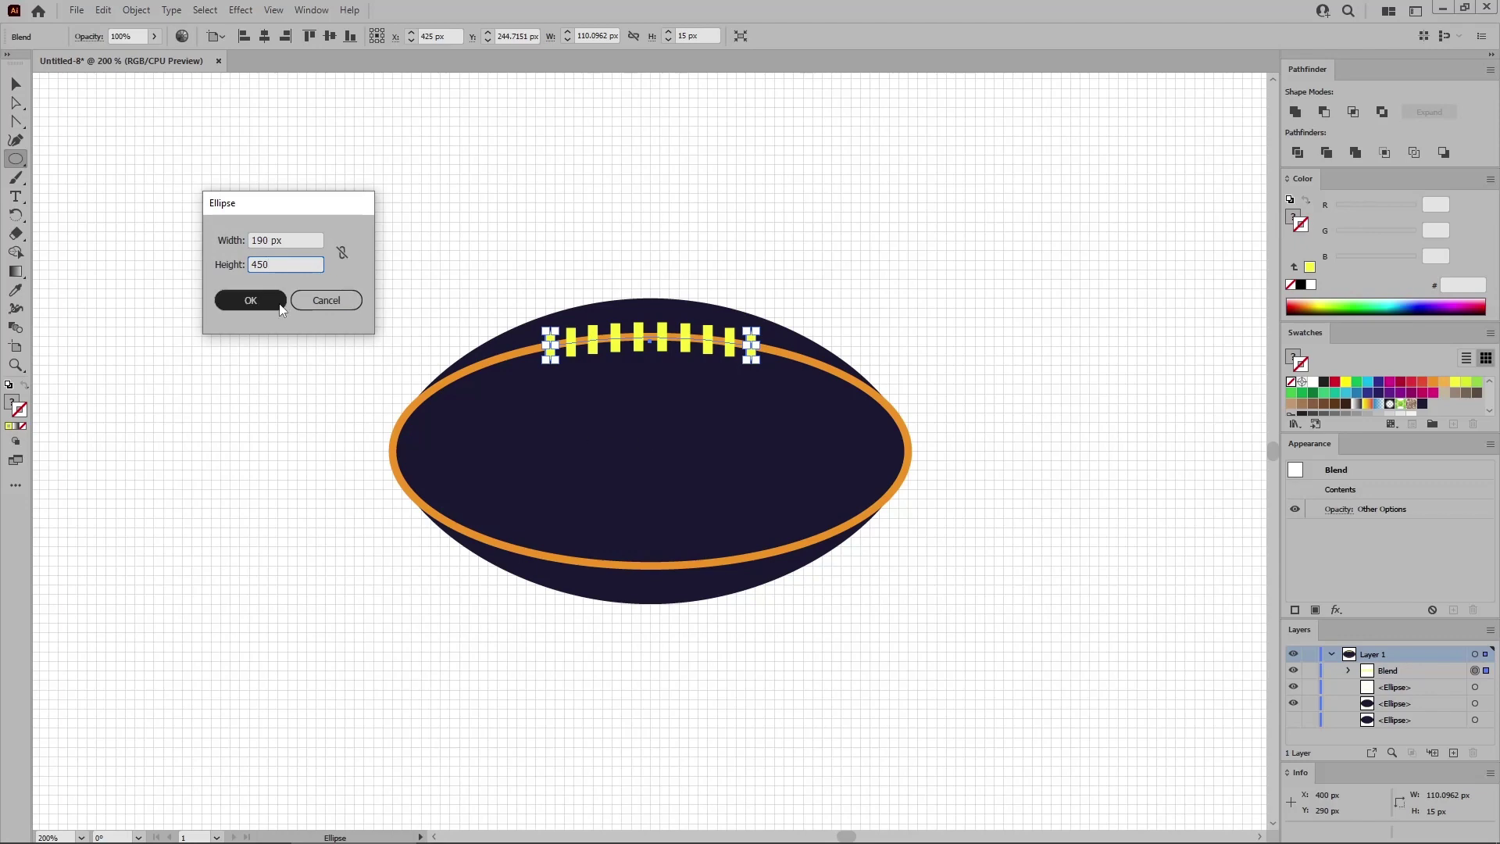
{"action": "left_click", "coordinate": [250, 300]}
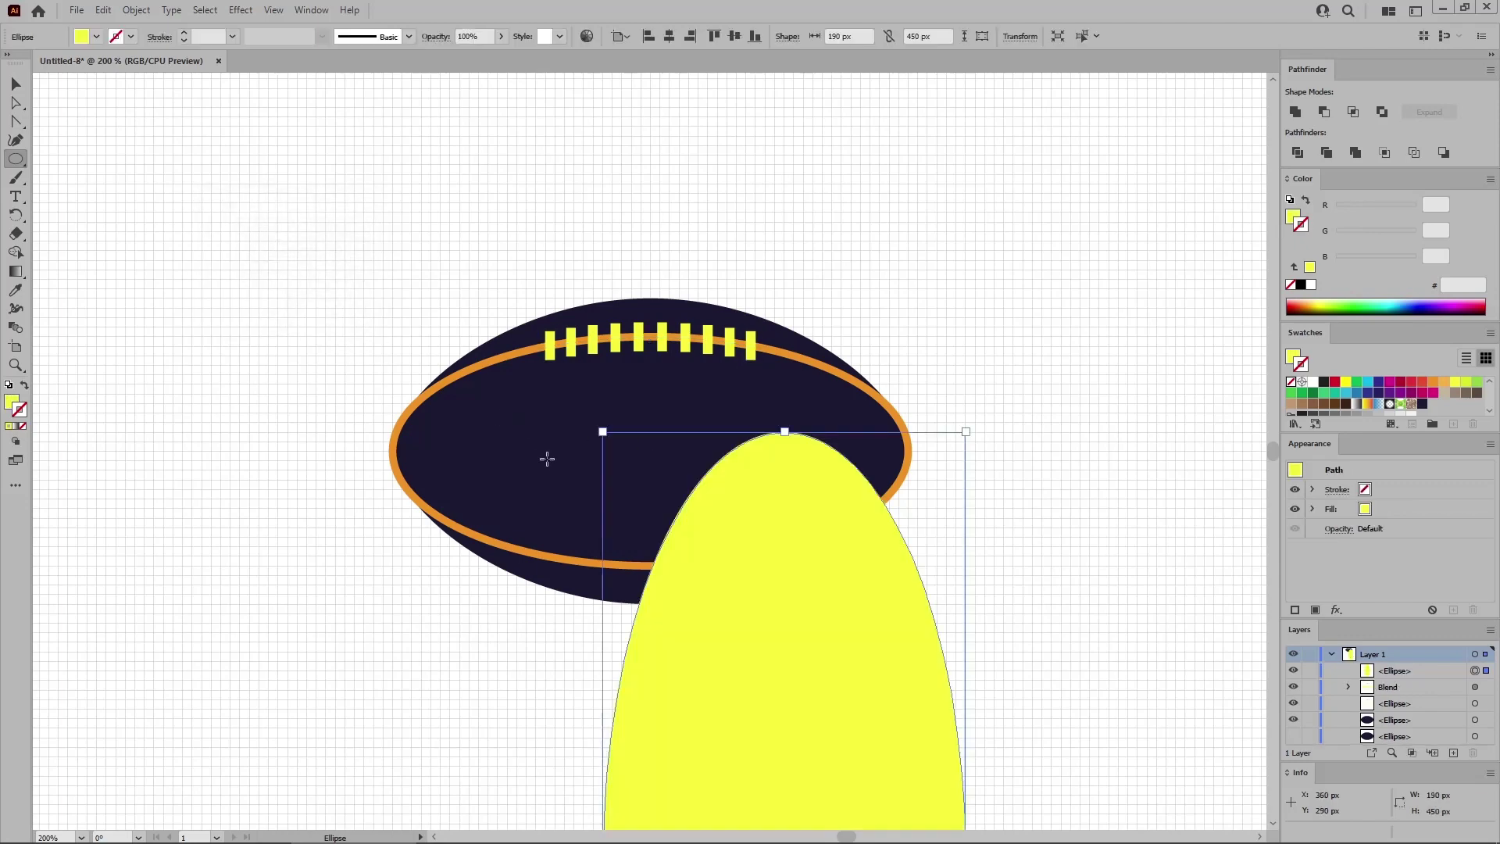
{"action": "left_click", "coordinate": [669, 36]}
{"action": "left_click", "coordinate": [742, 37]}
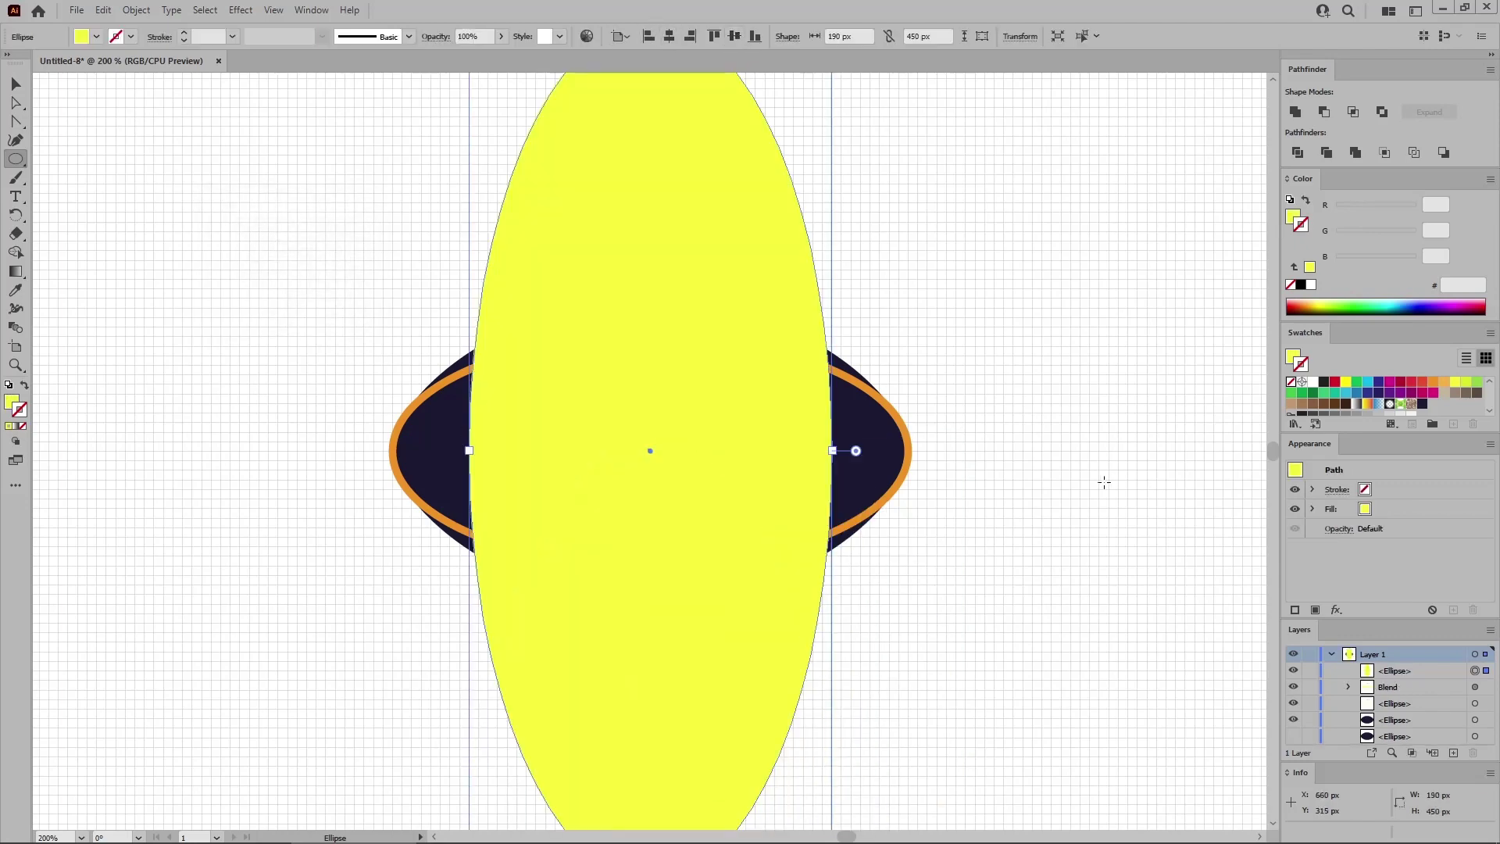
- Swap the ellipse's yellow fill to a stroke and make it 20 pt thick
{"action": "key", "text": "shift+x"}
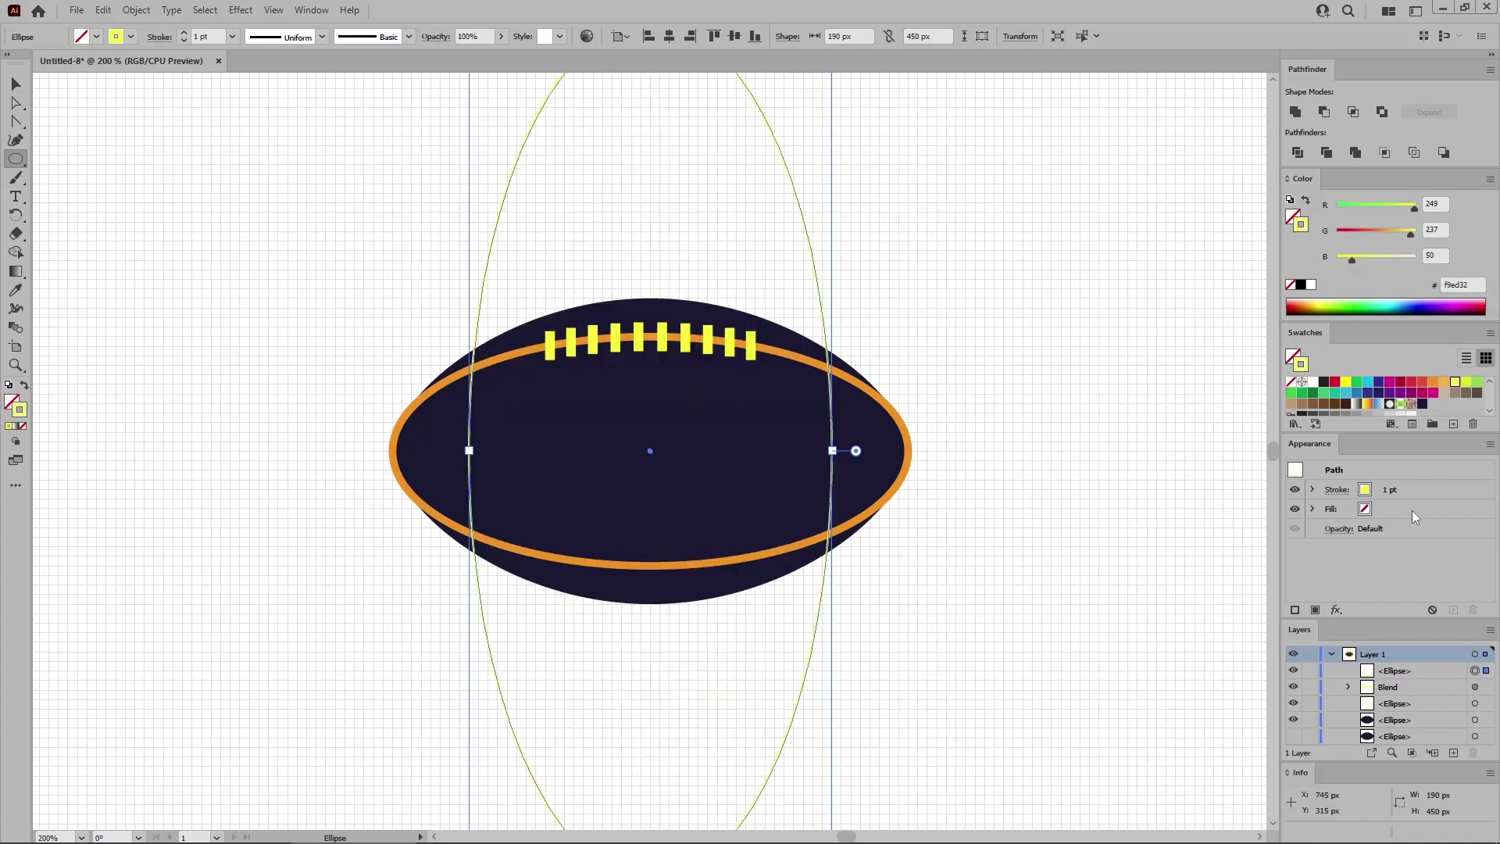
{"action": "left_click", "coordinate": [1446, 490]}
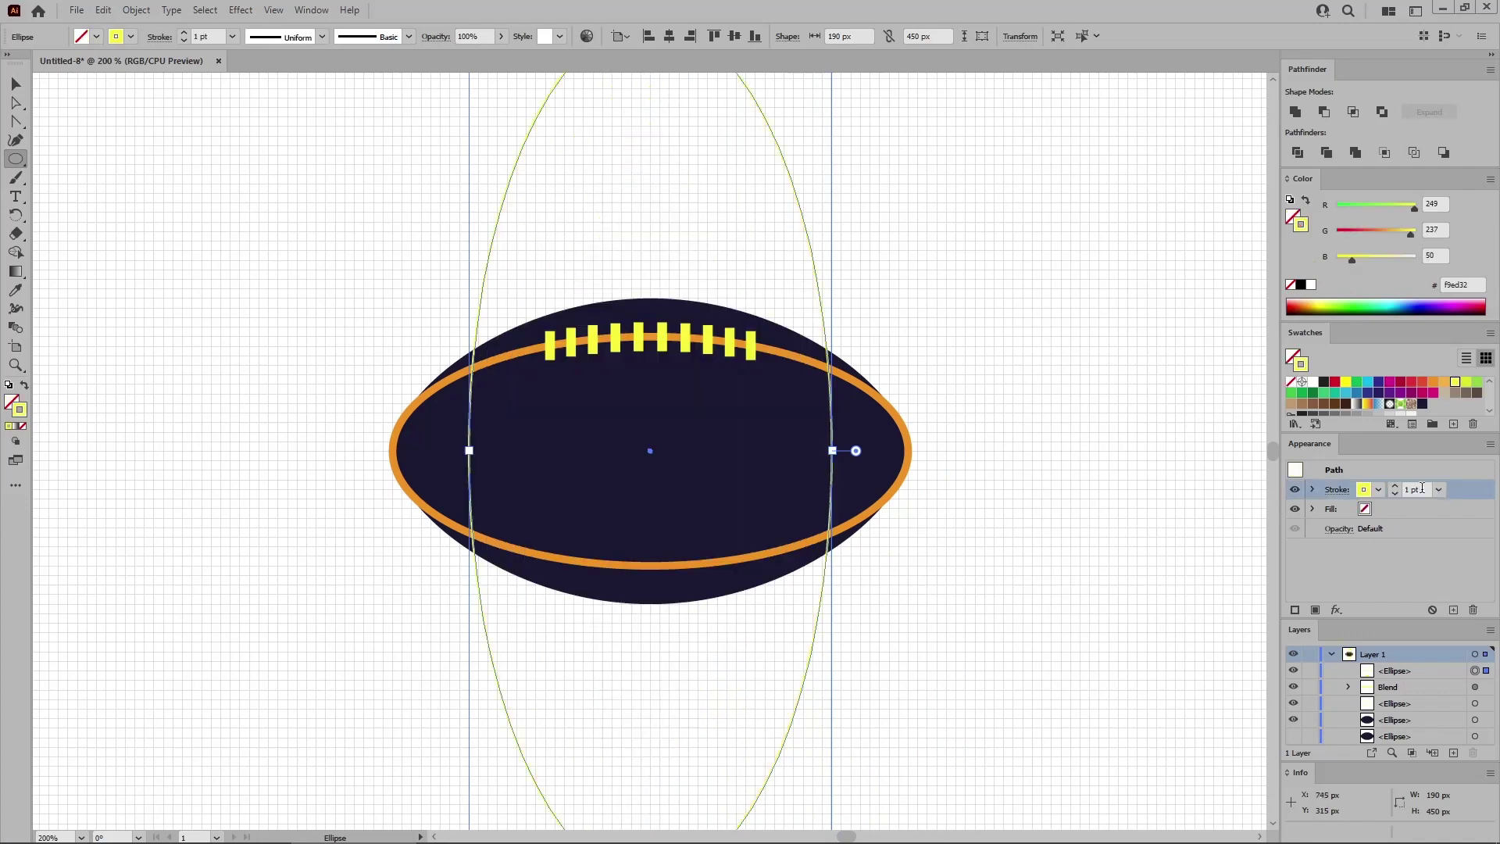
{"action": "double_click", "coordinate": [1423, 489]}
{"action": "type", "text": "20"}
{"action": "key", "text": "Return"}
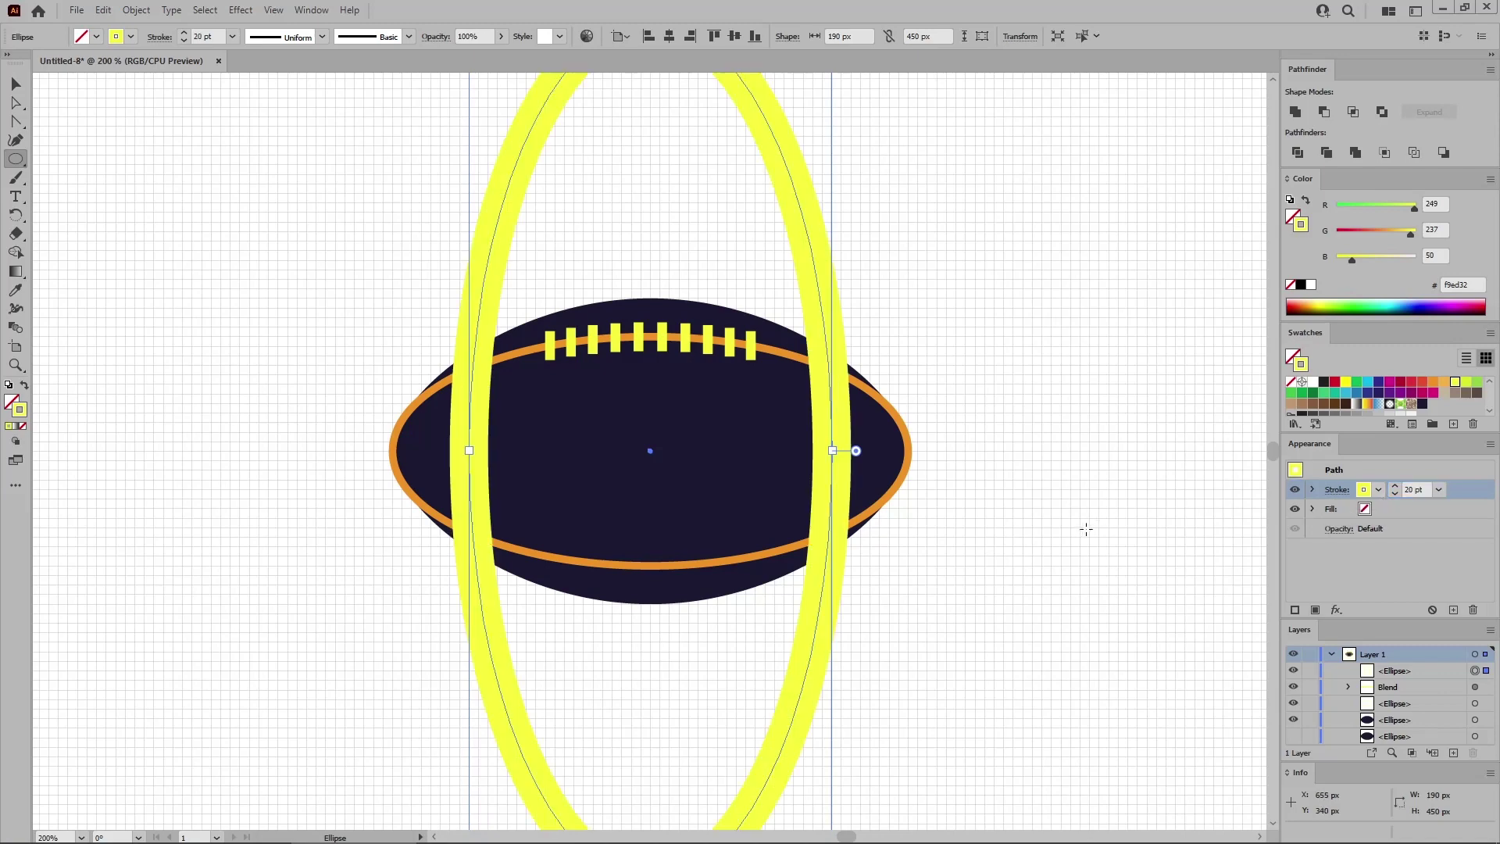
{"action": "key", "text": "ctrl+minus"}
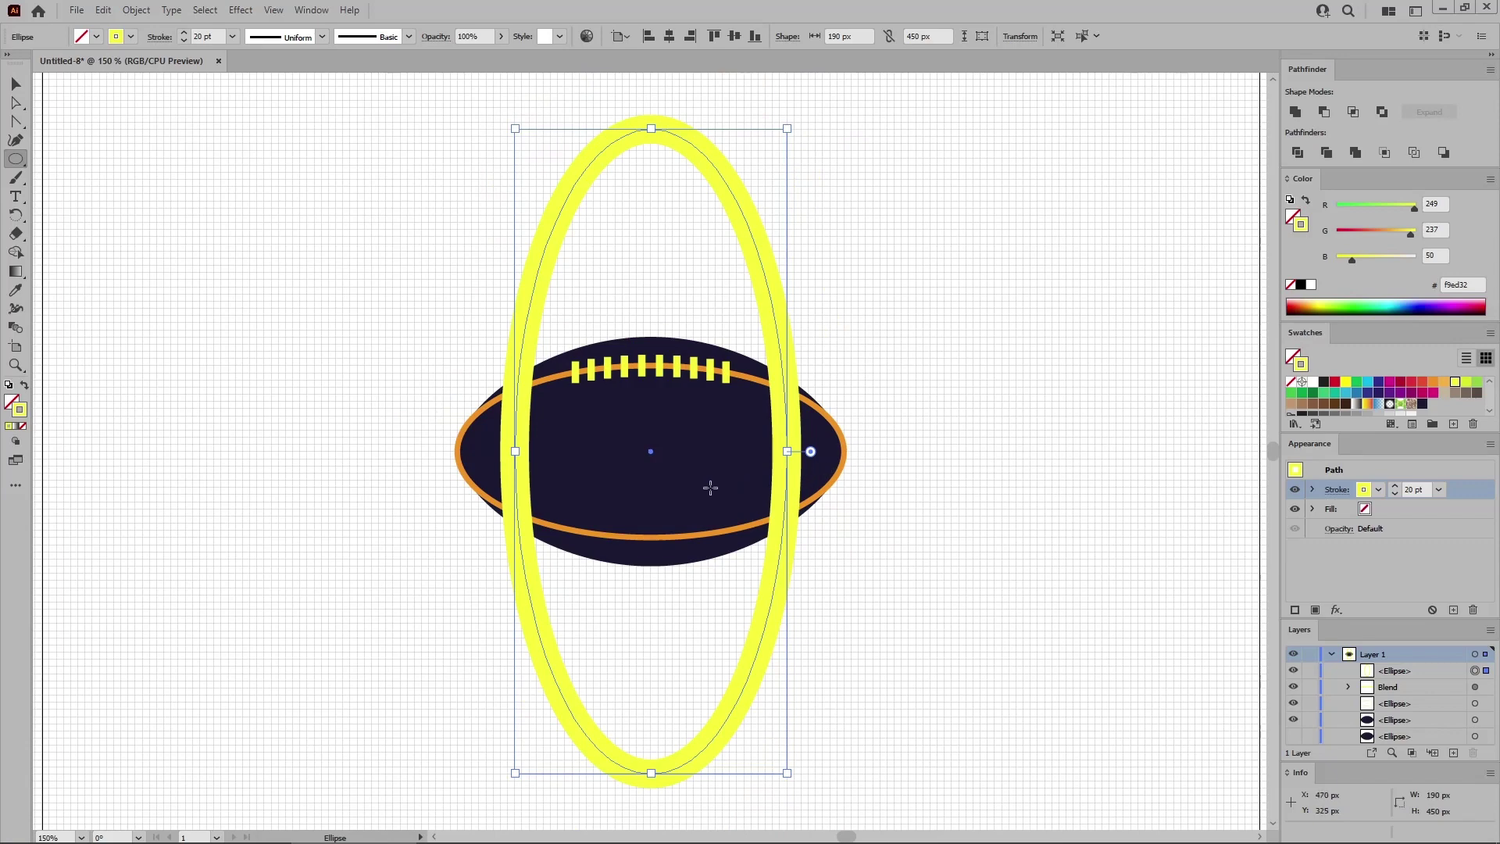
{"action": "key", "text": "v"}
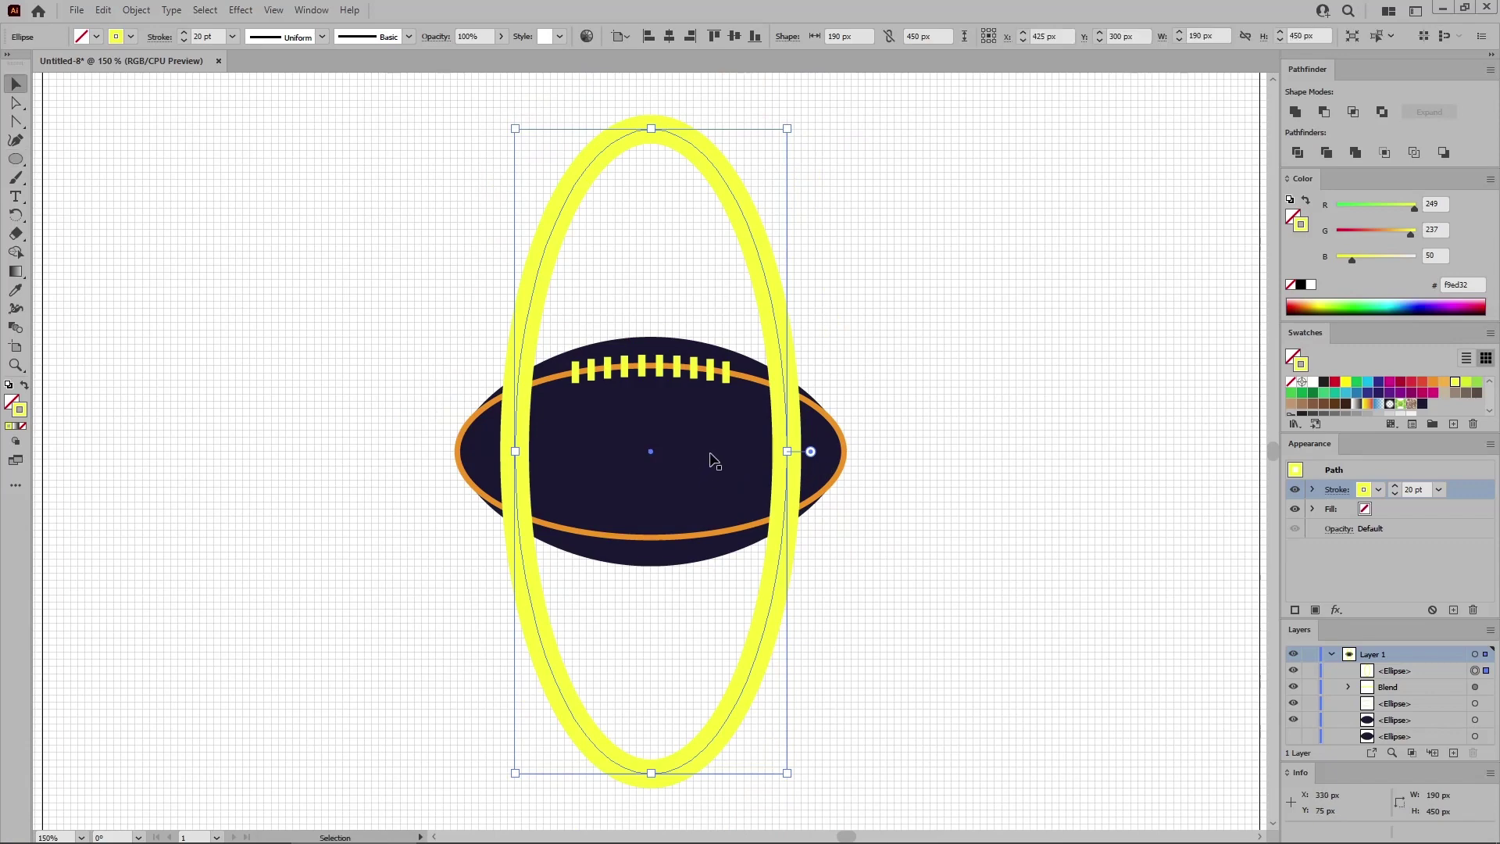
- Expand the yellow ring, laces and seam blend into plain shapes, leaving the football body unselected
{"action": "left_click_drag", "start_coordinate": [953, 256], "coordinate": [359, 631]}
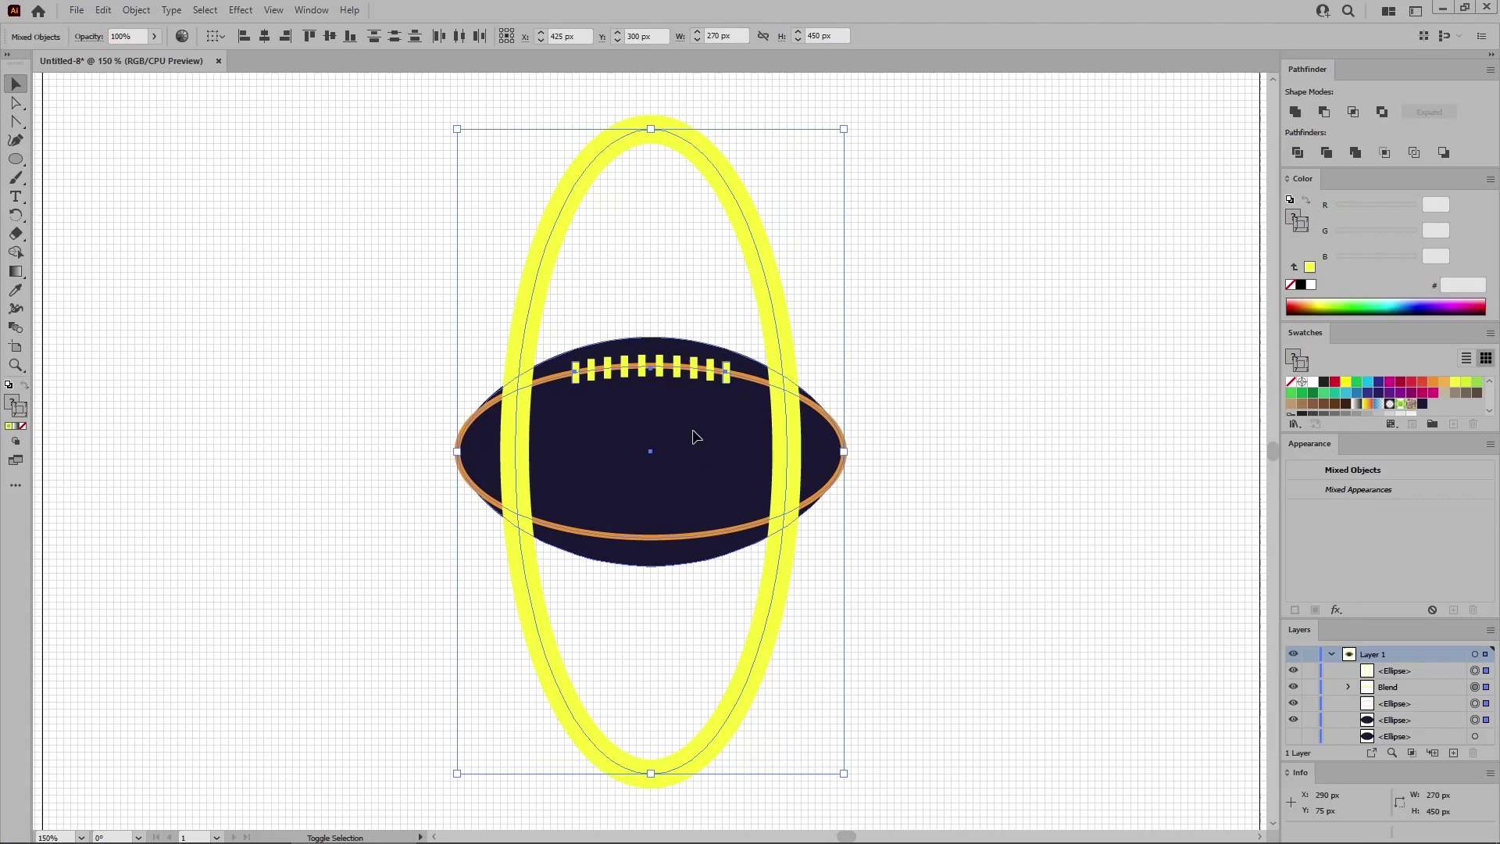
{"action": "left_click", "coordinate": [695, 436], "text": "shift"}
{"action": "left_click", "coordinate": [145, 16]}
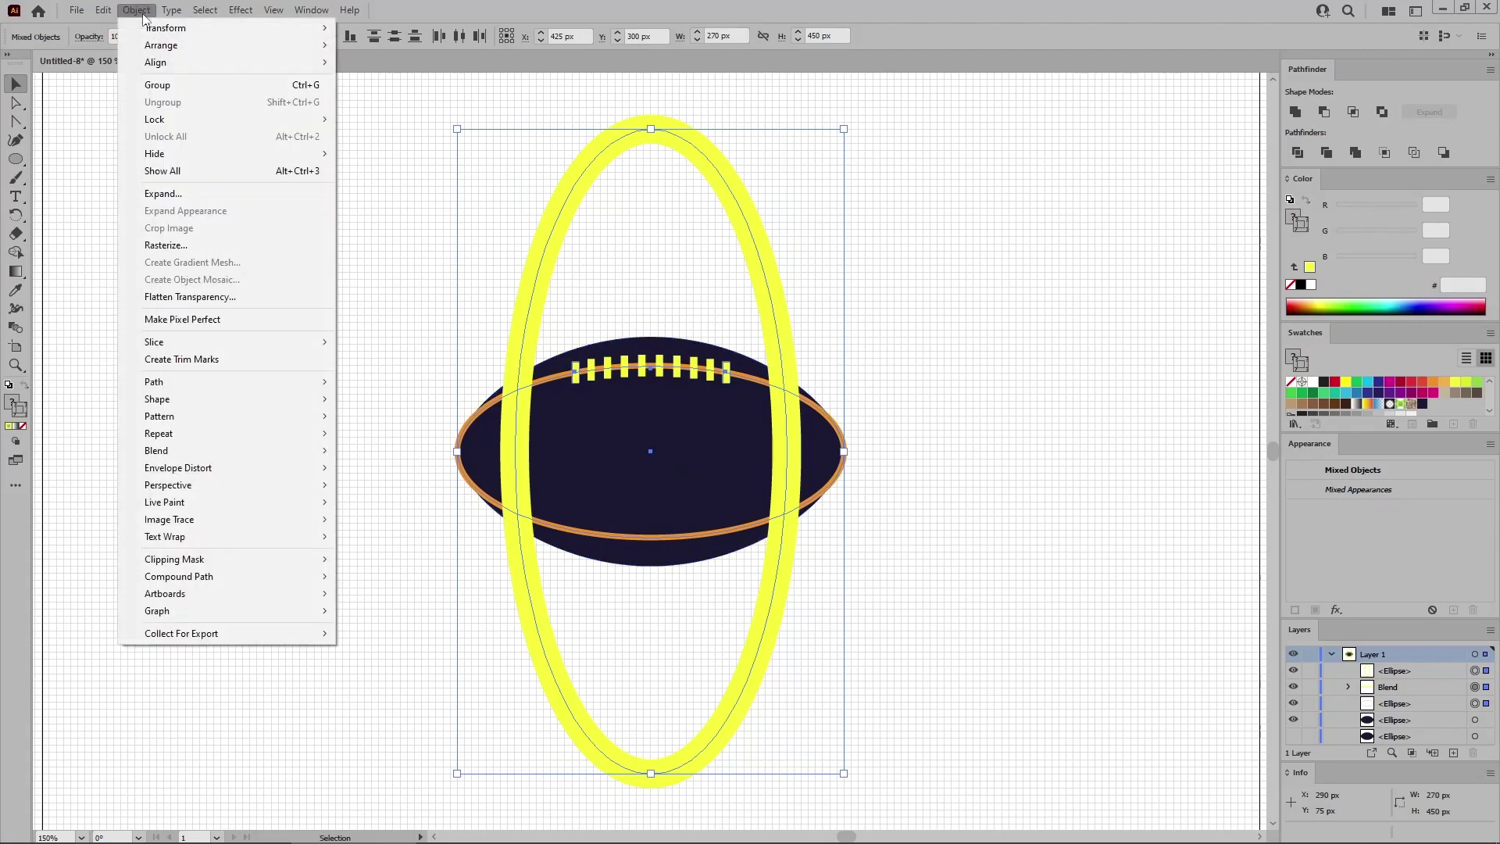
{"action": "left_click", "coordinate": [165, 197]}
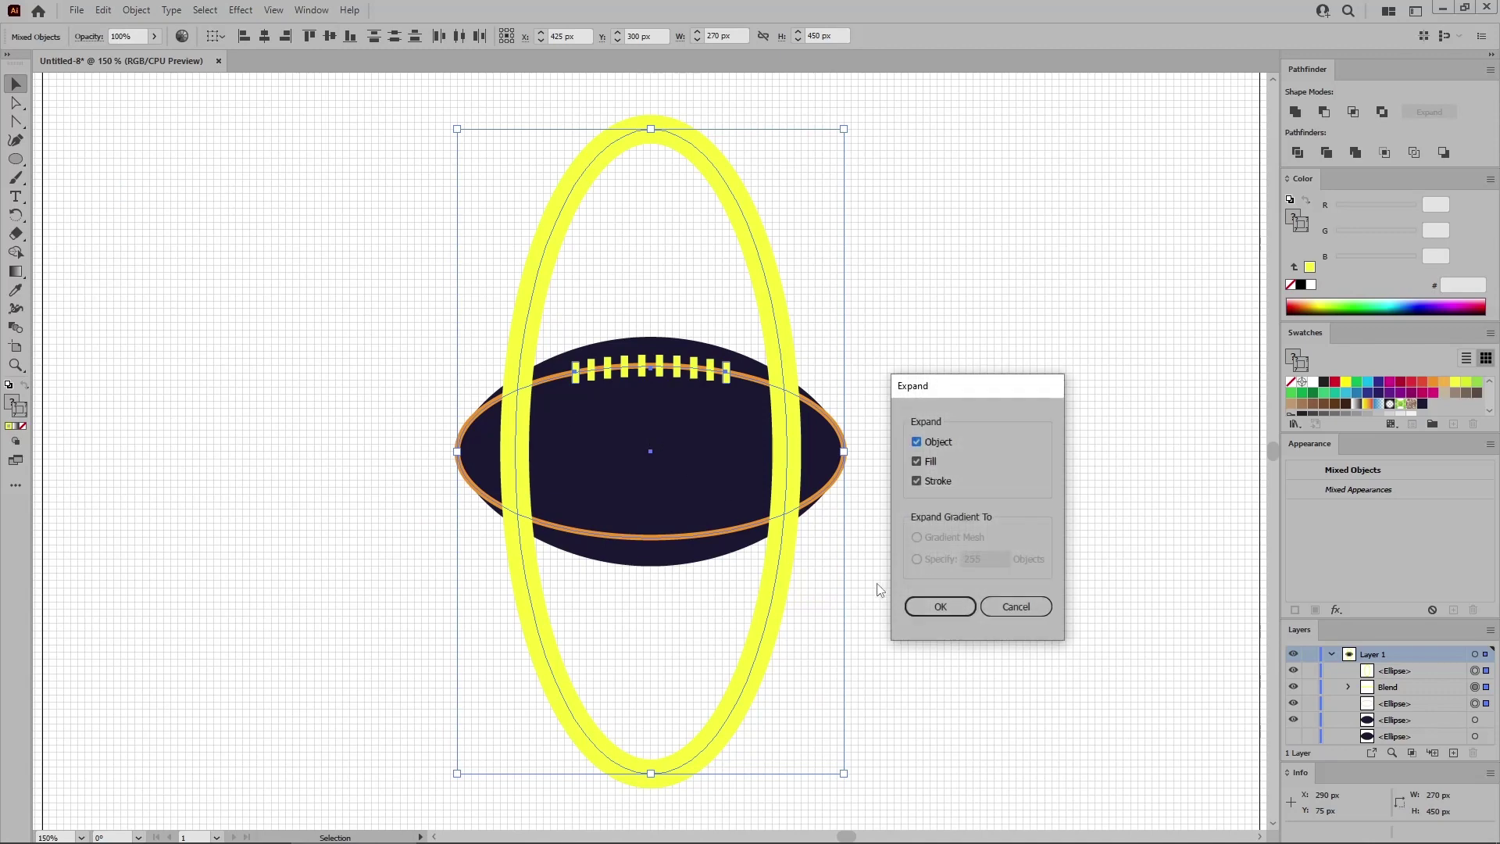
{"action": "left_click", "coordinate": [922, 607]}
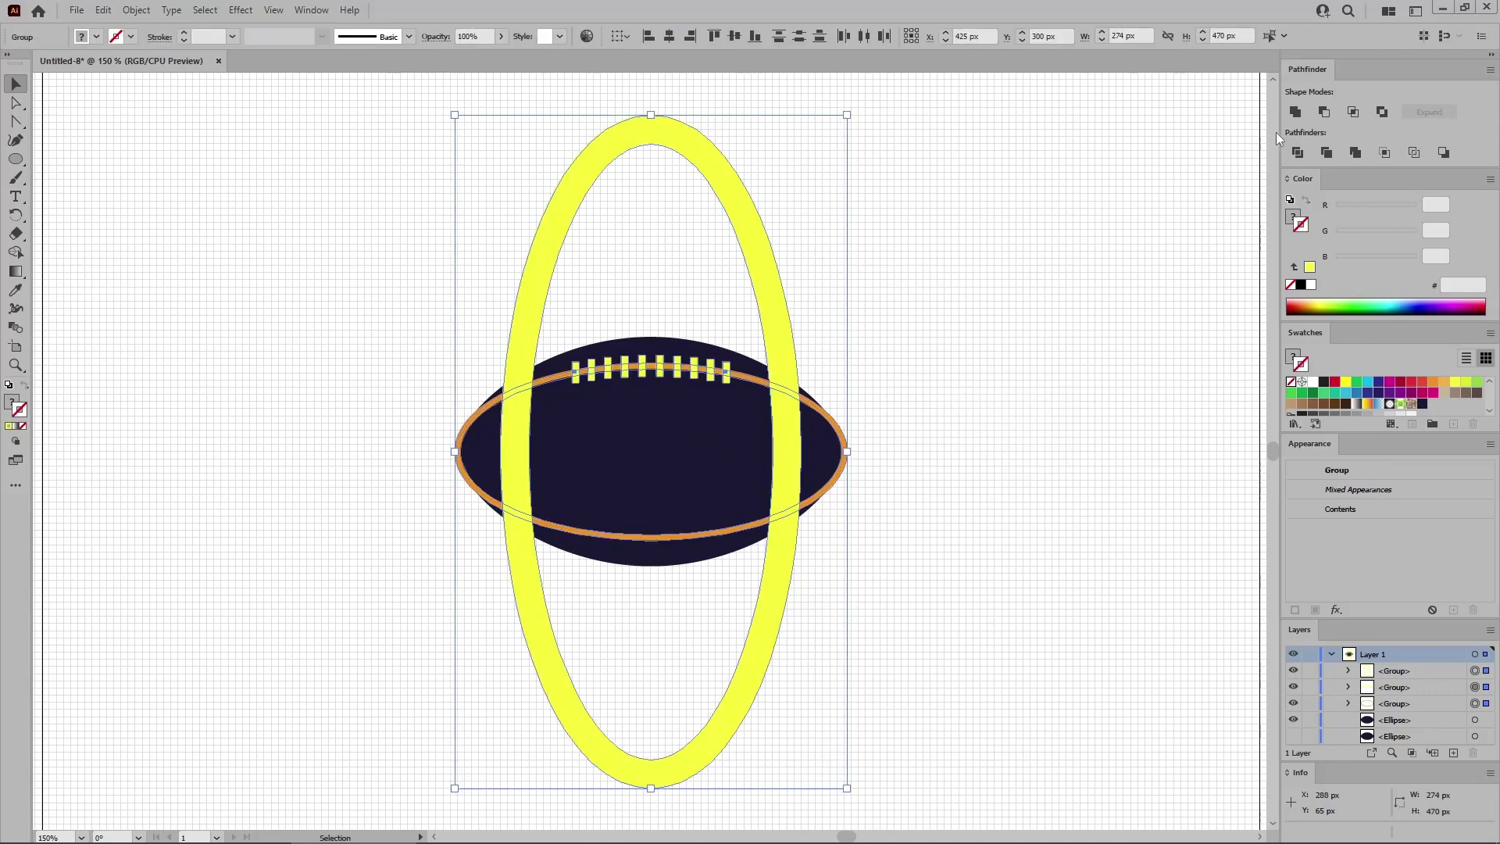
- Unite the yellow shapes and subtract them from the navy football with Minus Front
{"action": "left_click", "coordinate": [1294, 114]}
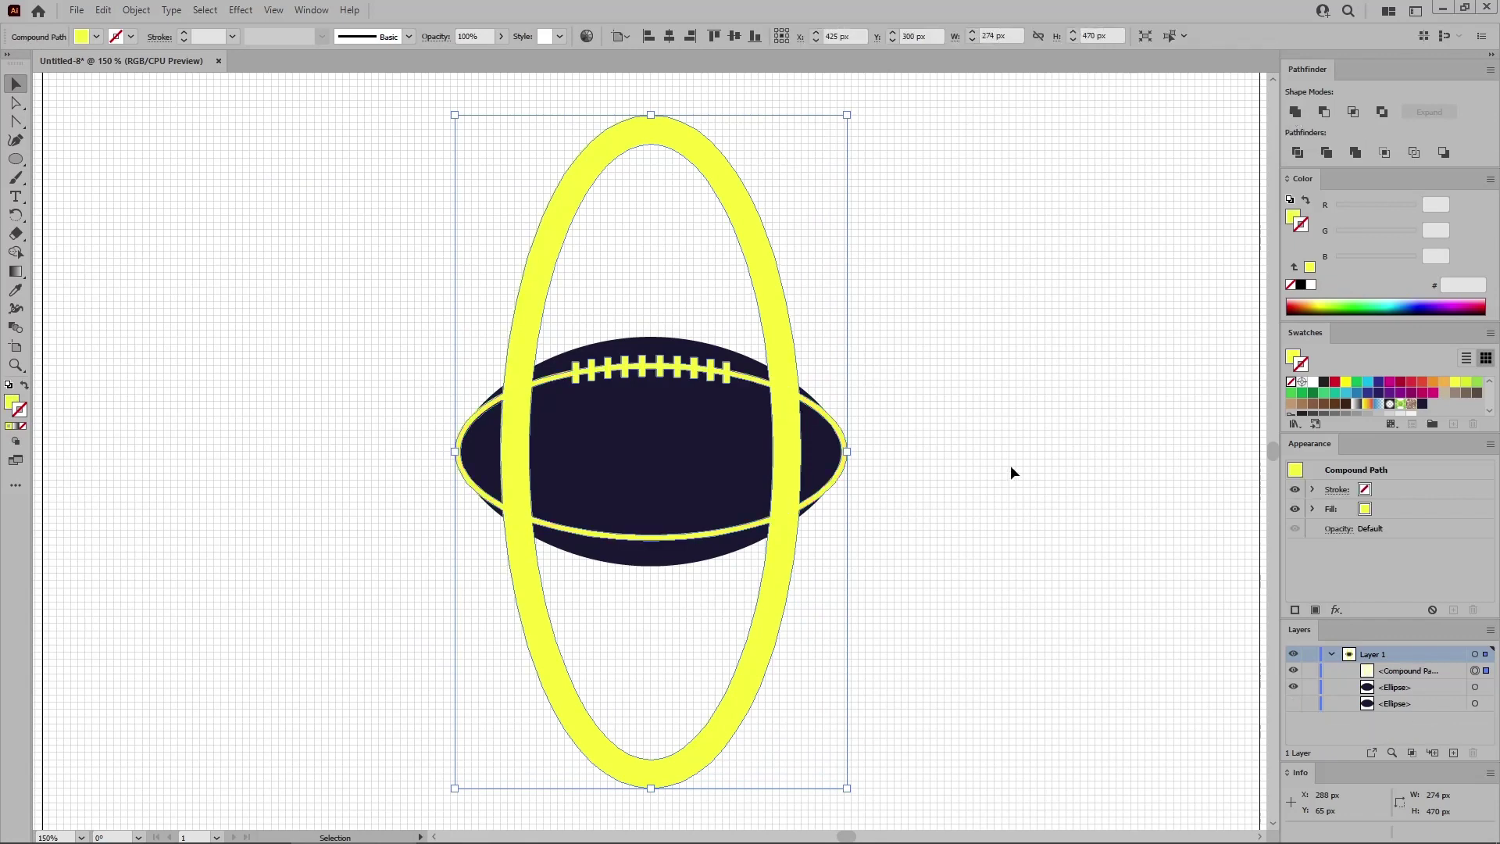
{"action": "left_click_drag", "start_coordinate": [908, 337], "coordinate": [414, 580]}
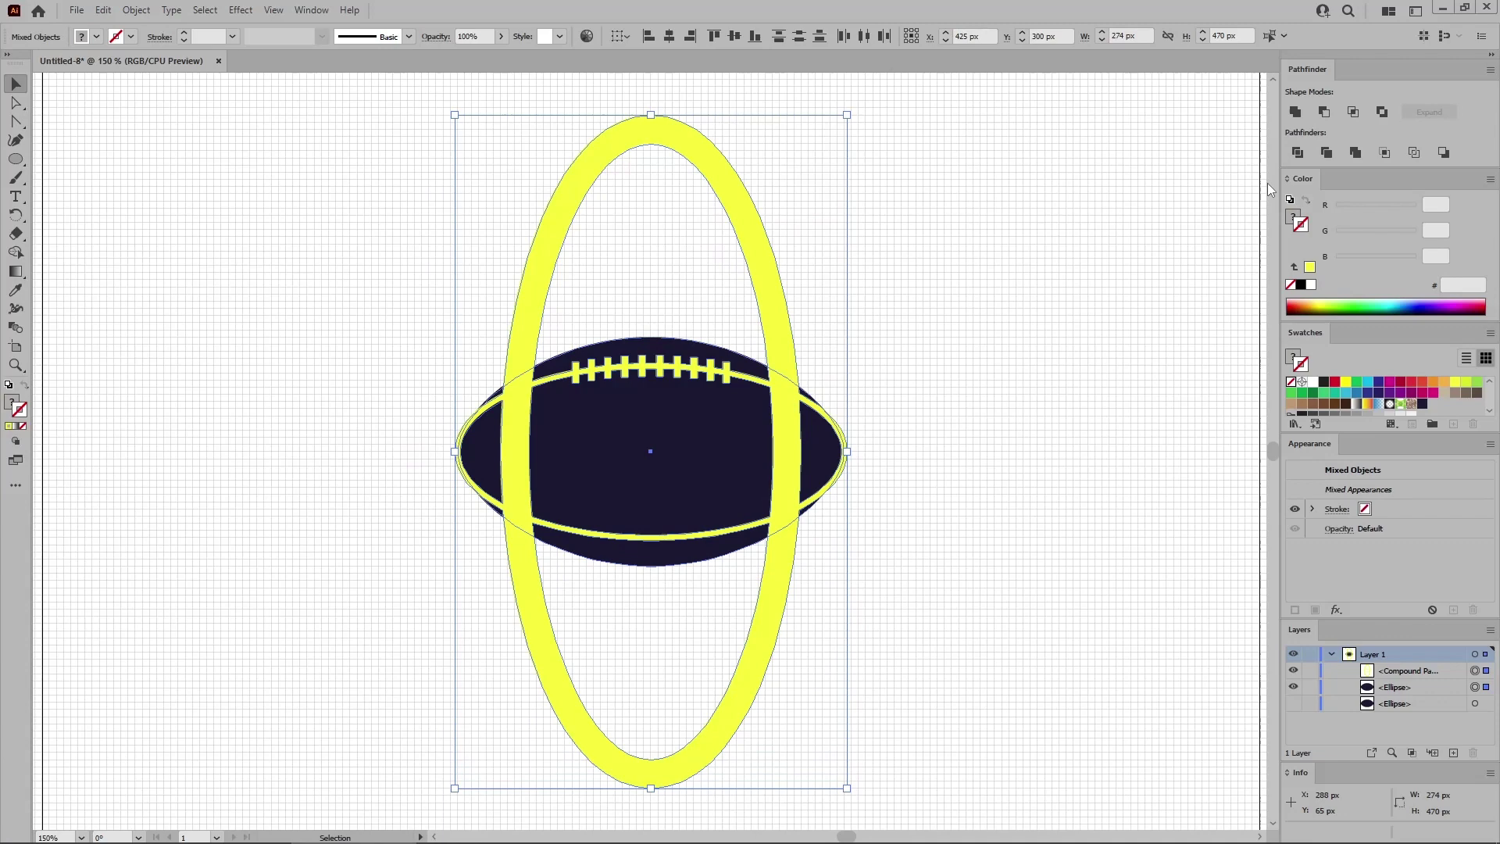
{"action": "left_click", "coordinate": [1324, 112]}
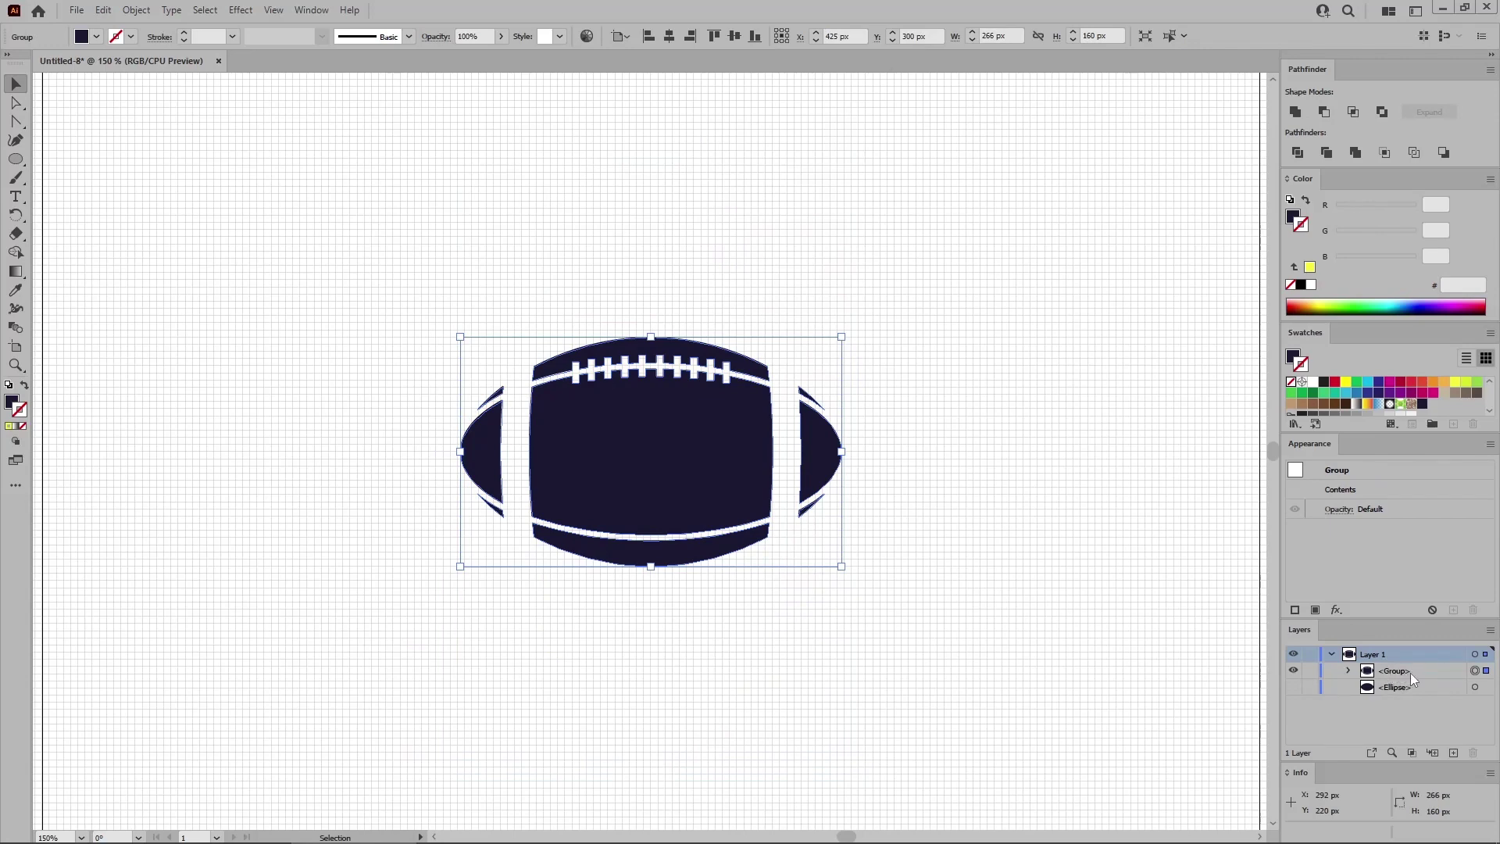
- Make the cut-out football pieces a compound path via Object > Compound Path > Make
{"action": "key", "text": "ctrl+8"}
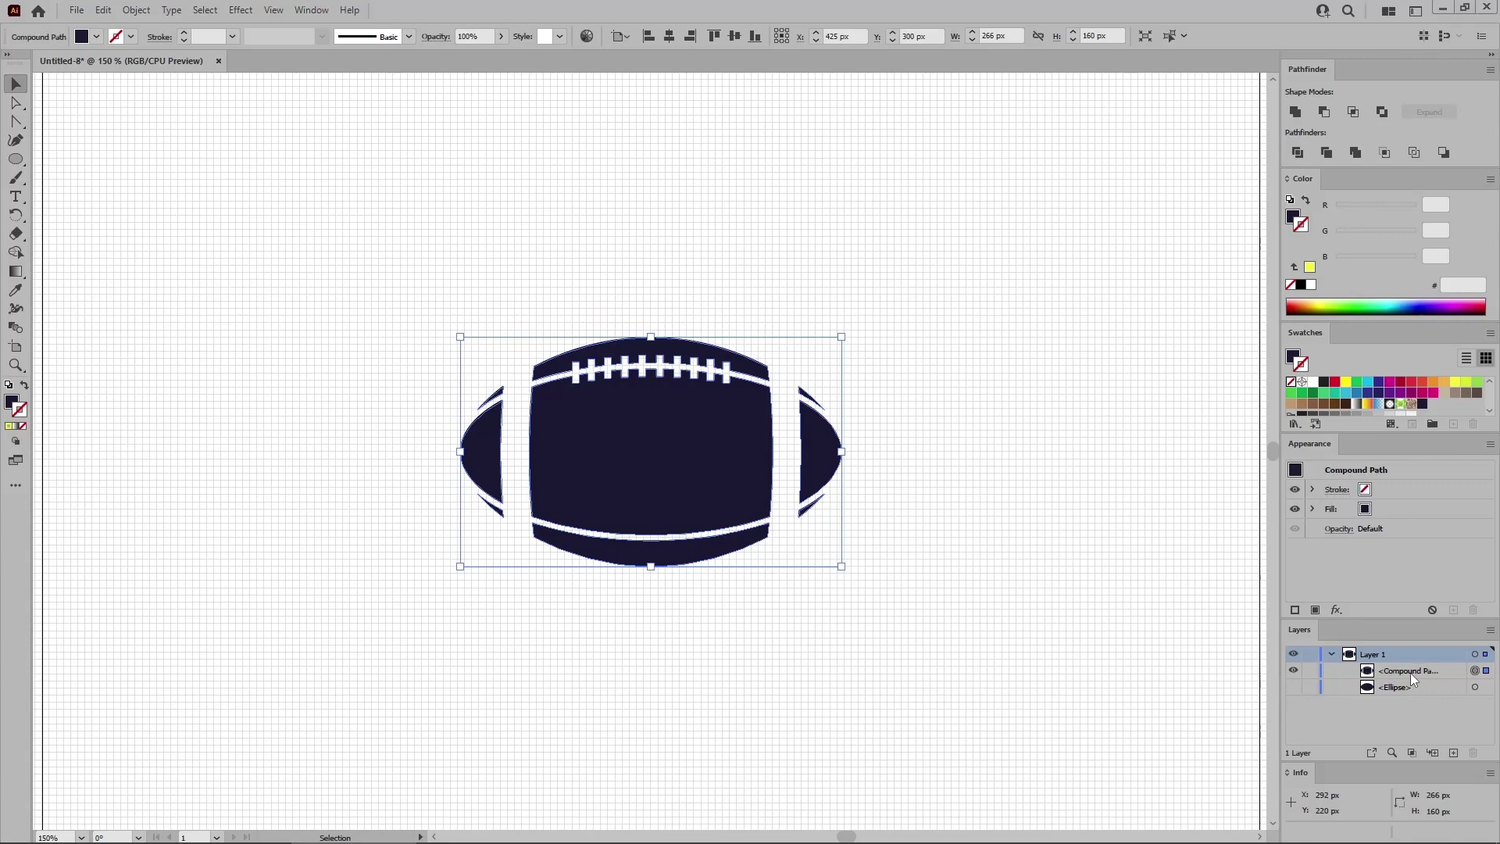
{"action": "key", "text": "ctrl+z"}
{"action": "left_click", "coordinate": [136, 9]}
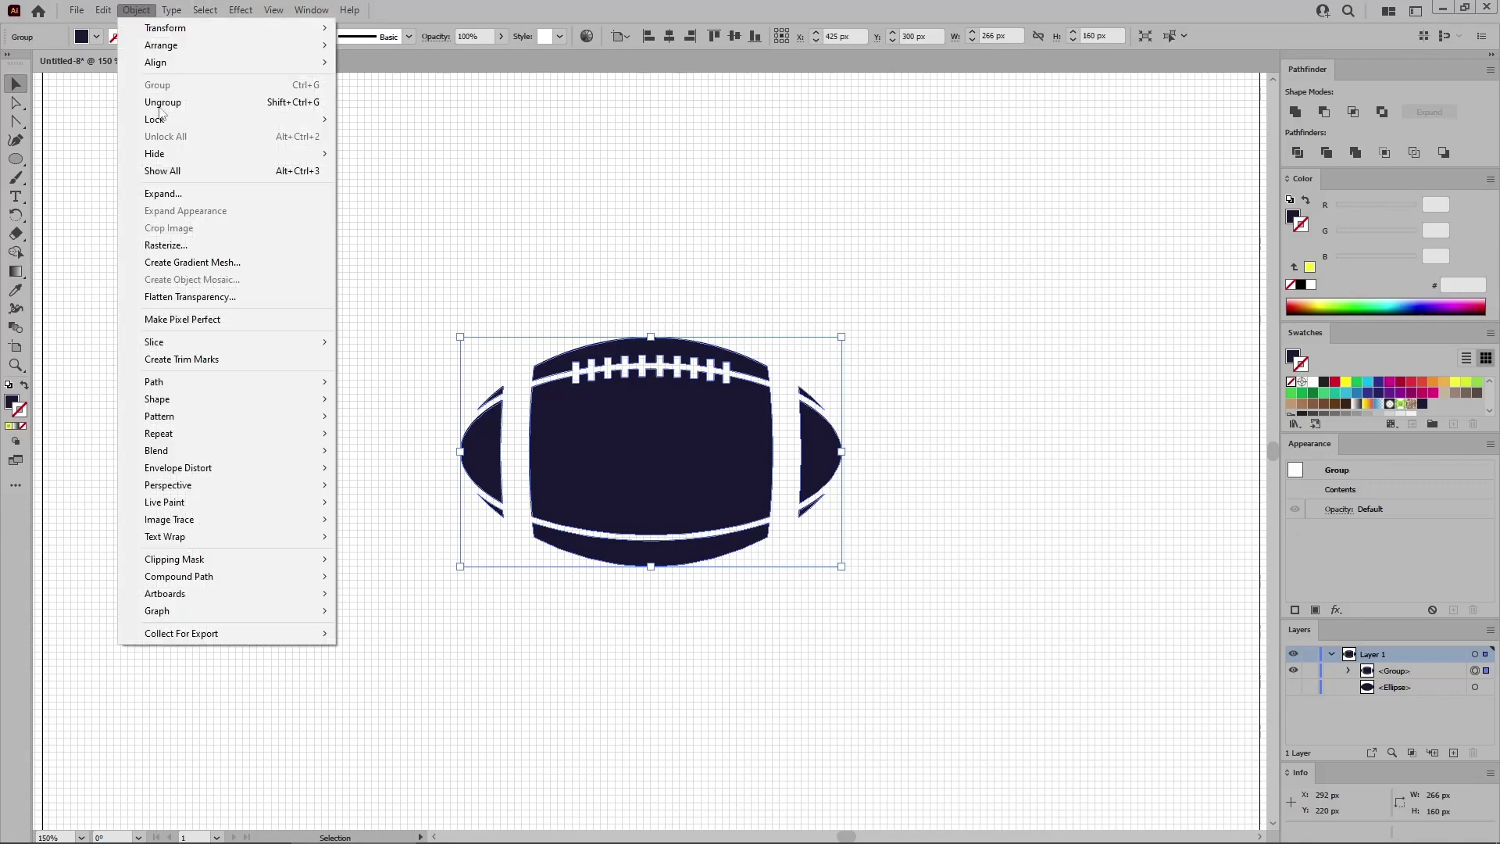
{"action": "mouse_move", "coordinate": [218, 575]}
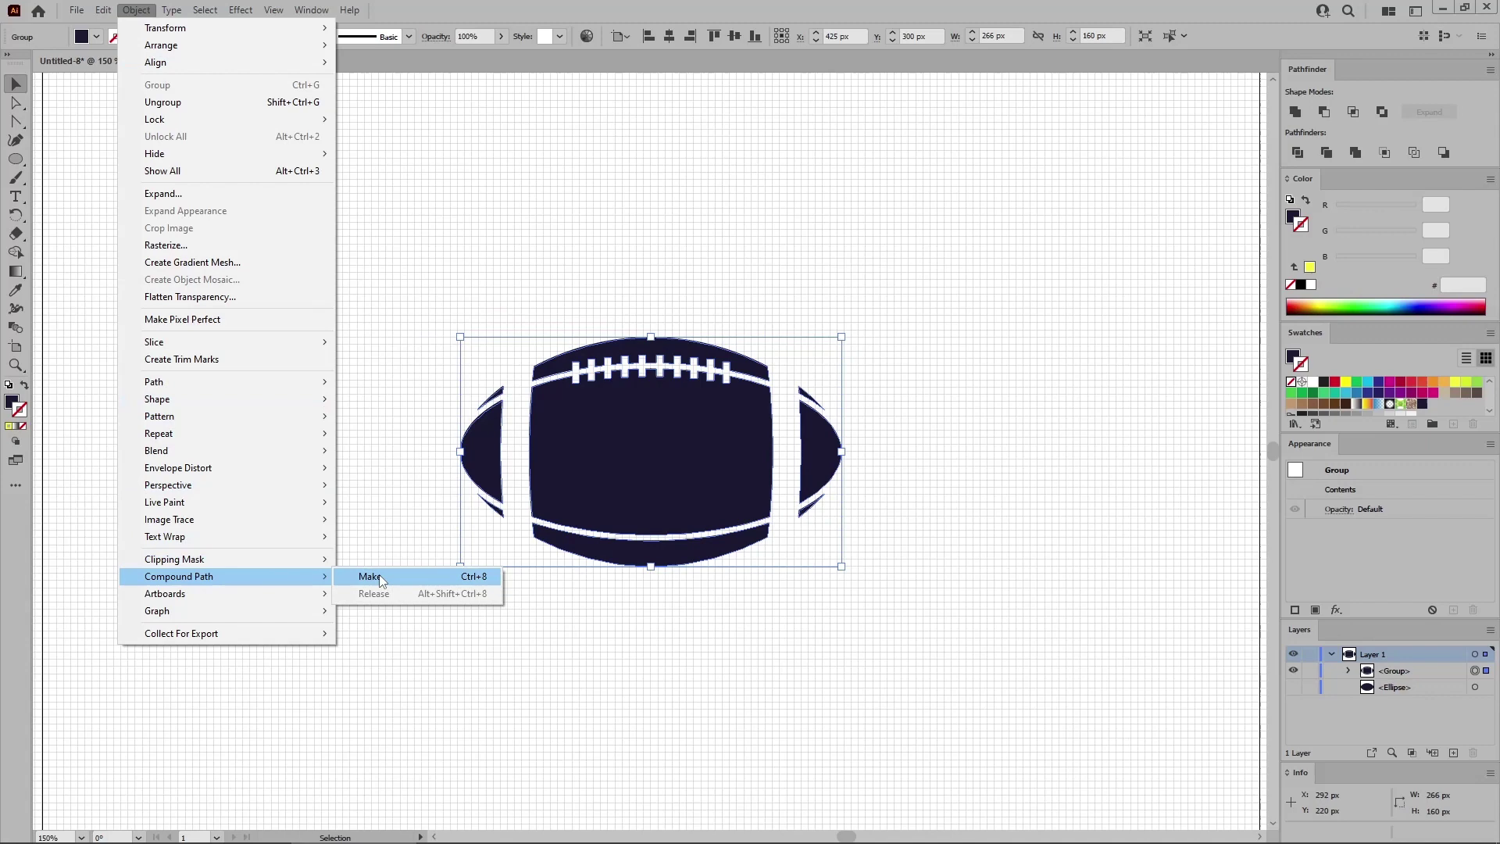
{"action": "left_click", "coordinate": [382, 578]}
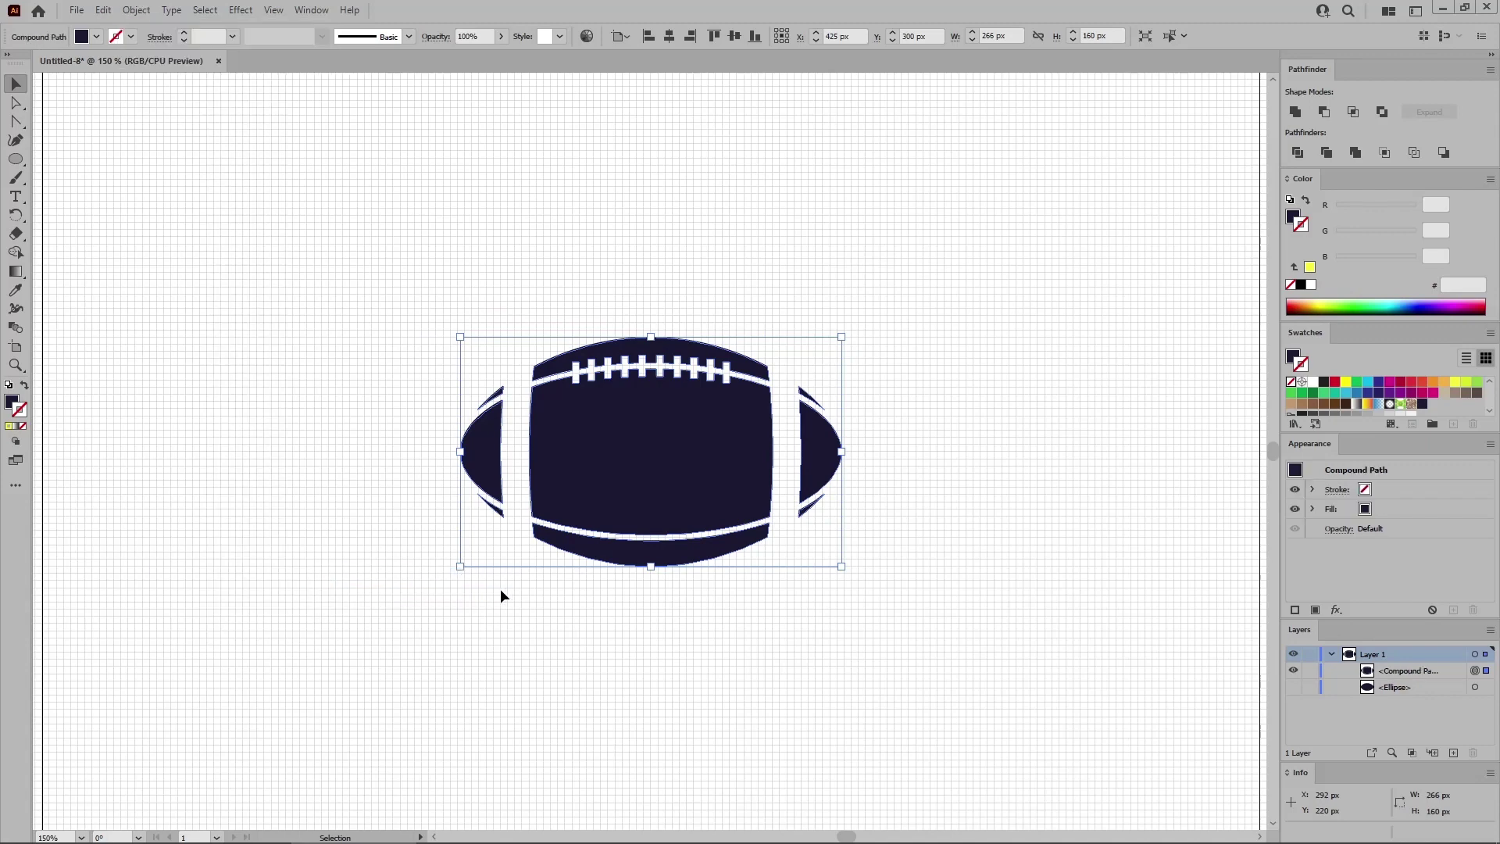
- Unhide the spare ellipse behind the football and fill it white
{"action": "left_click", "coordinate": [1292, 687]}
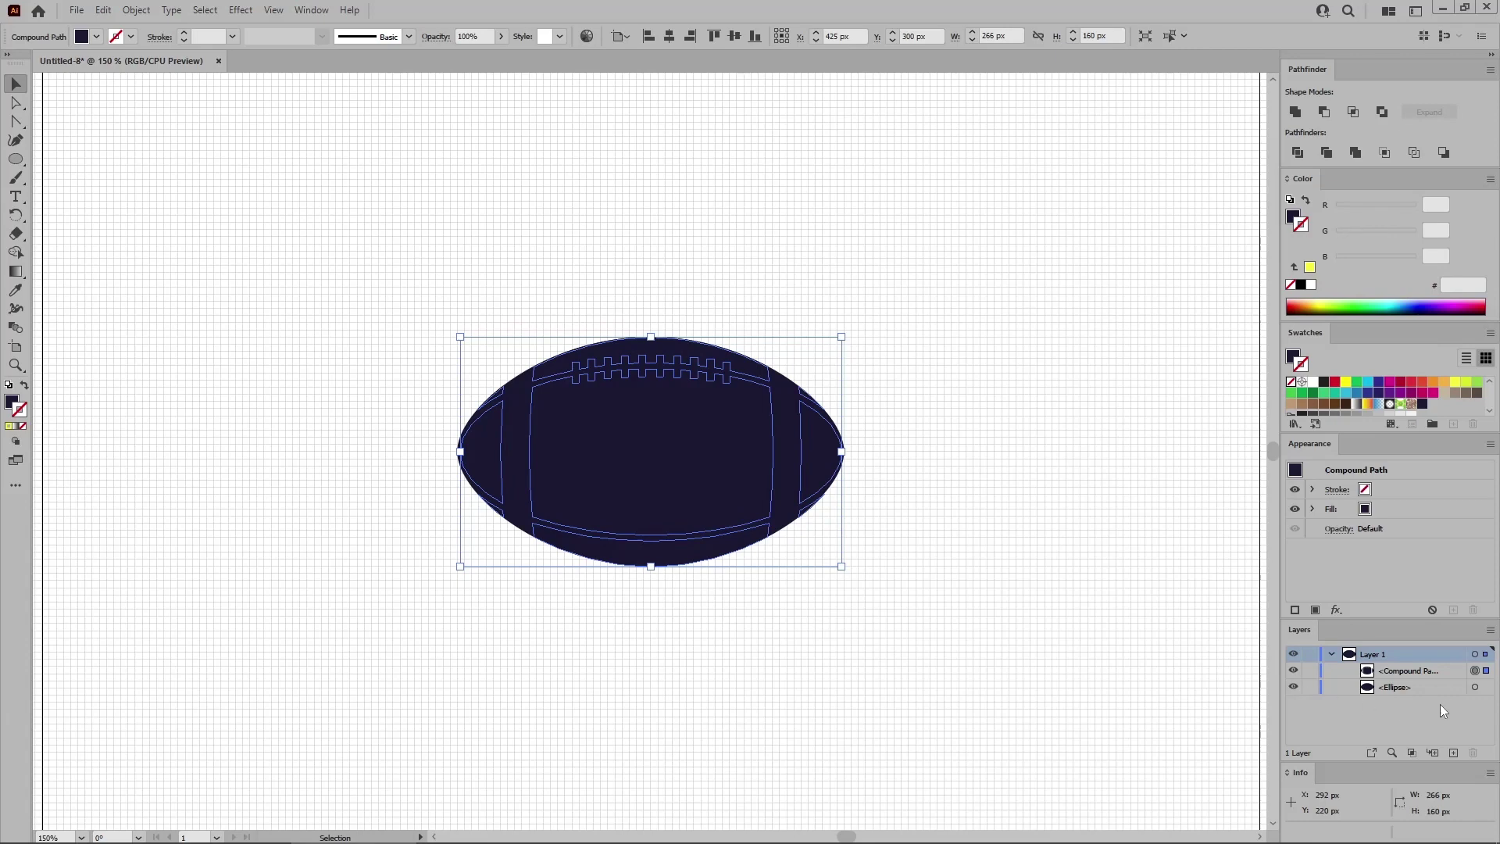
{"action": "left_click", "coordinate": [1474, 689]}
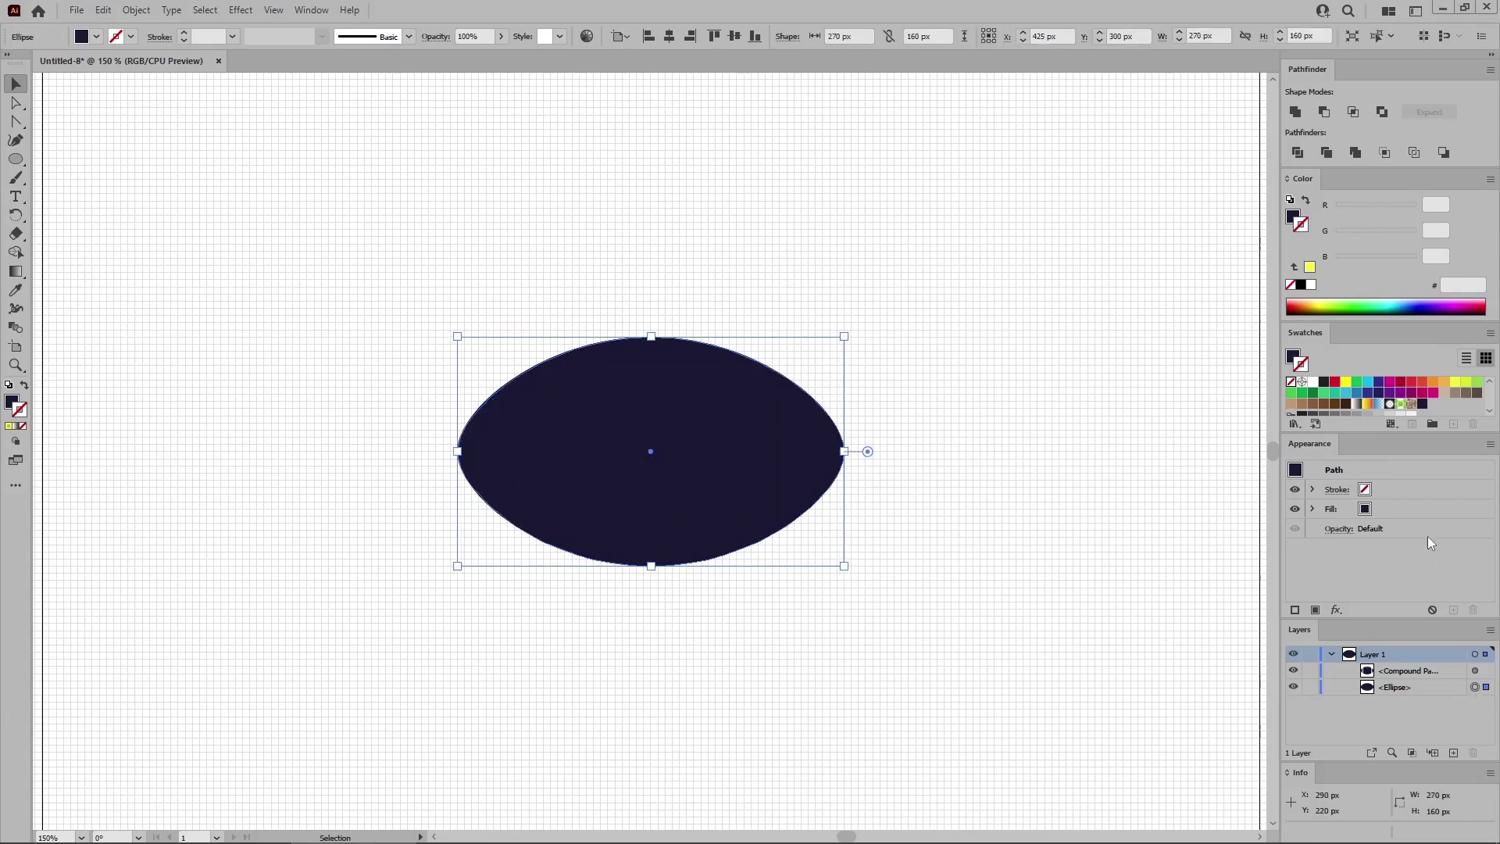
{"action": "left_click", "coordinate": [1418, 515]}
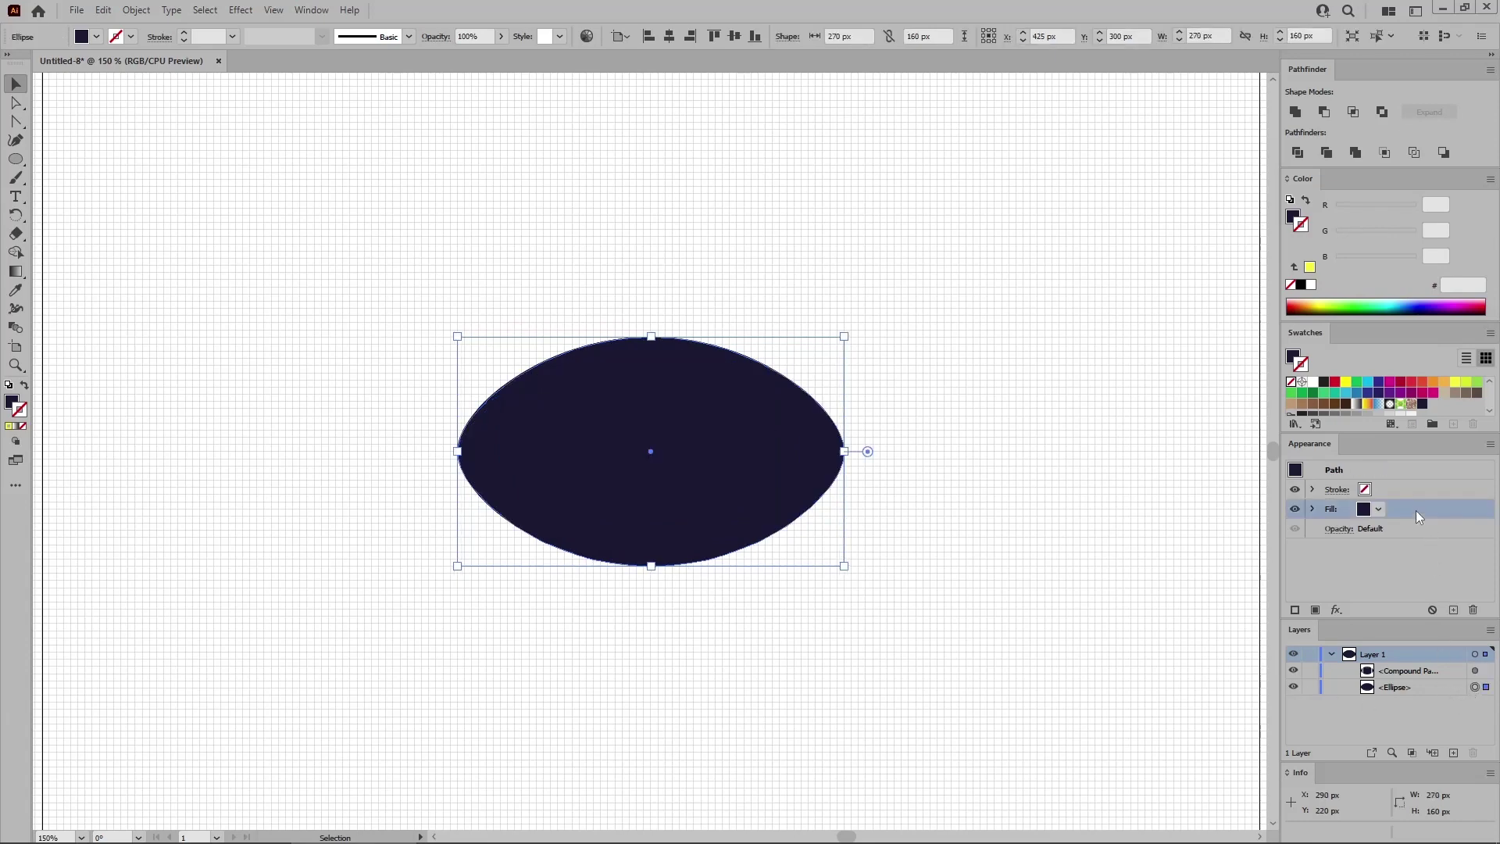
{"action": "left_click", "coordinate": [1312, 381]}
- Apply a 10 px Offset Path effect to the white ellipse
{"action": "left_click", "coordinate": [240, 9]}
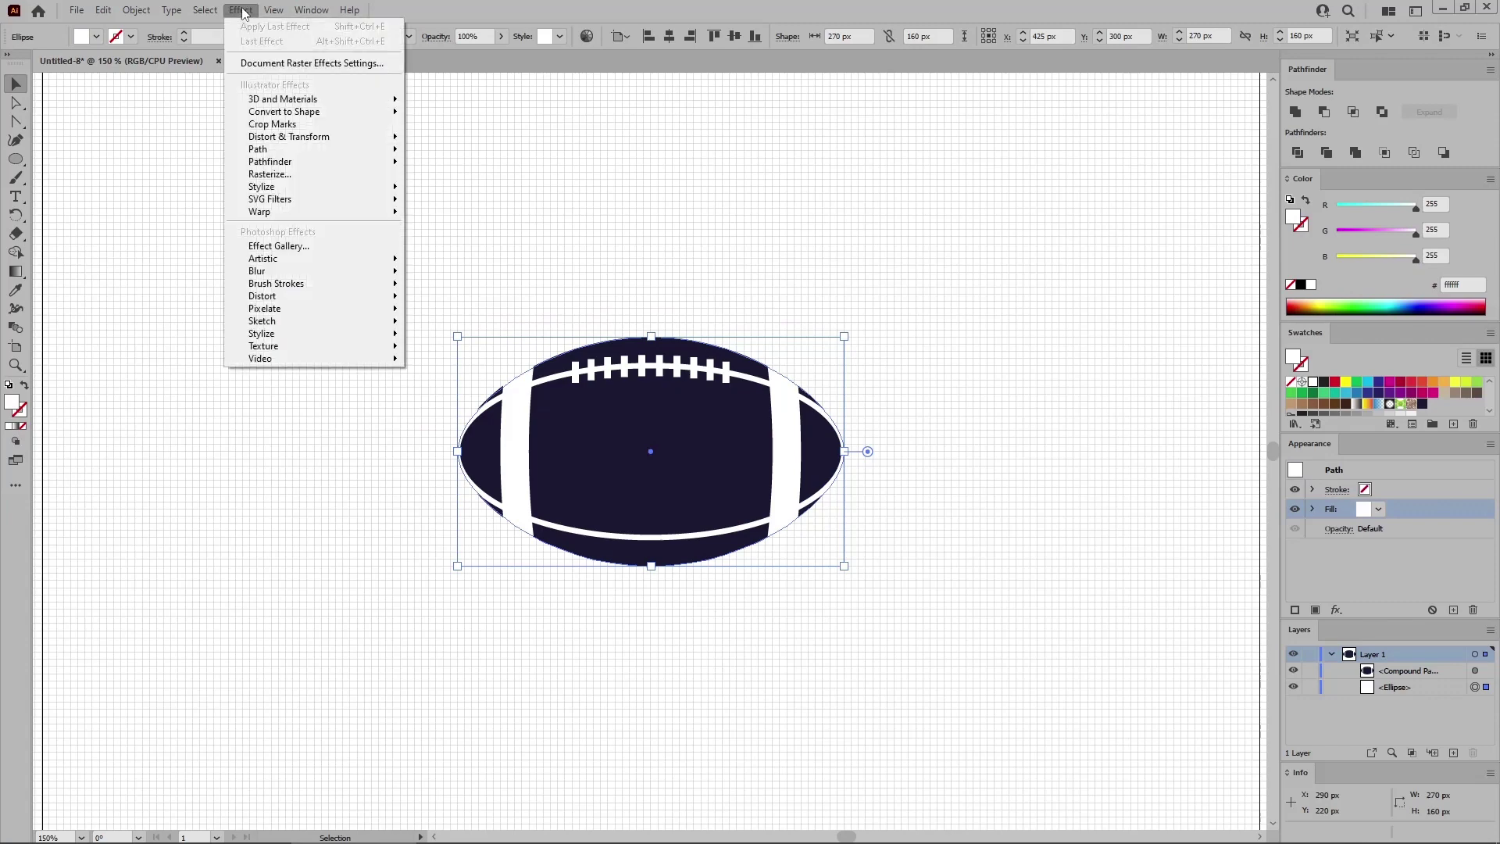
{"action": "mouse_move", "coordinate": [336, 150]}
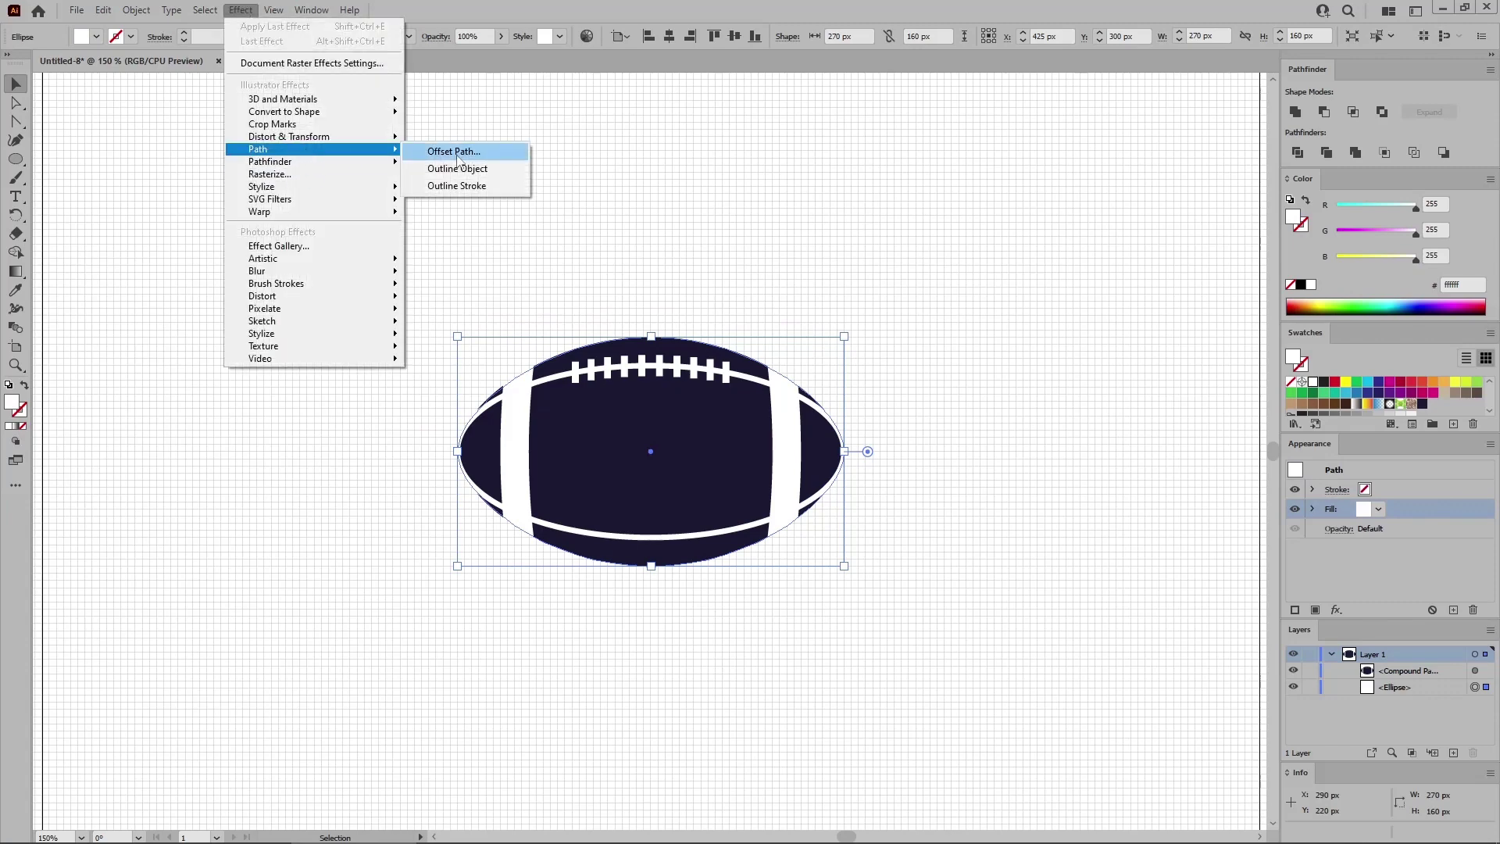
{"action": "left_click", "coordinate": [458, 153]}
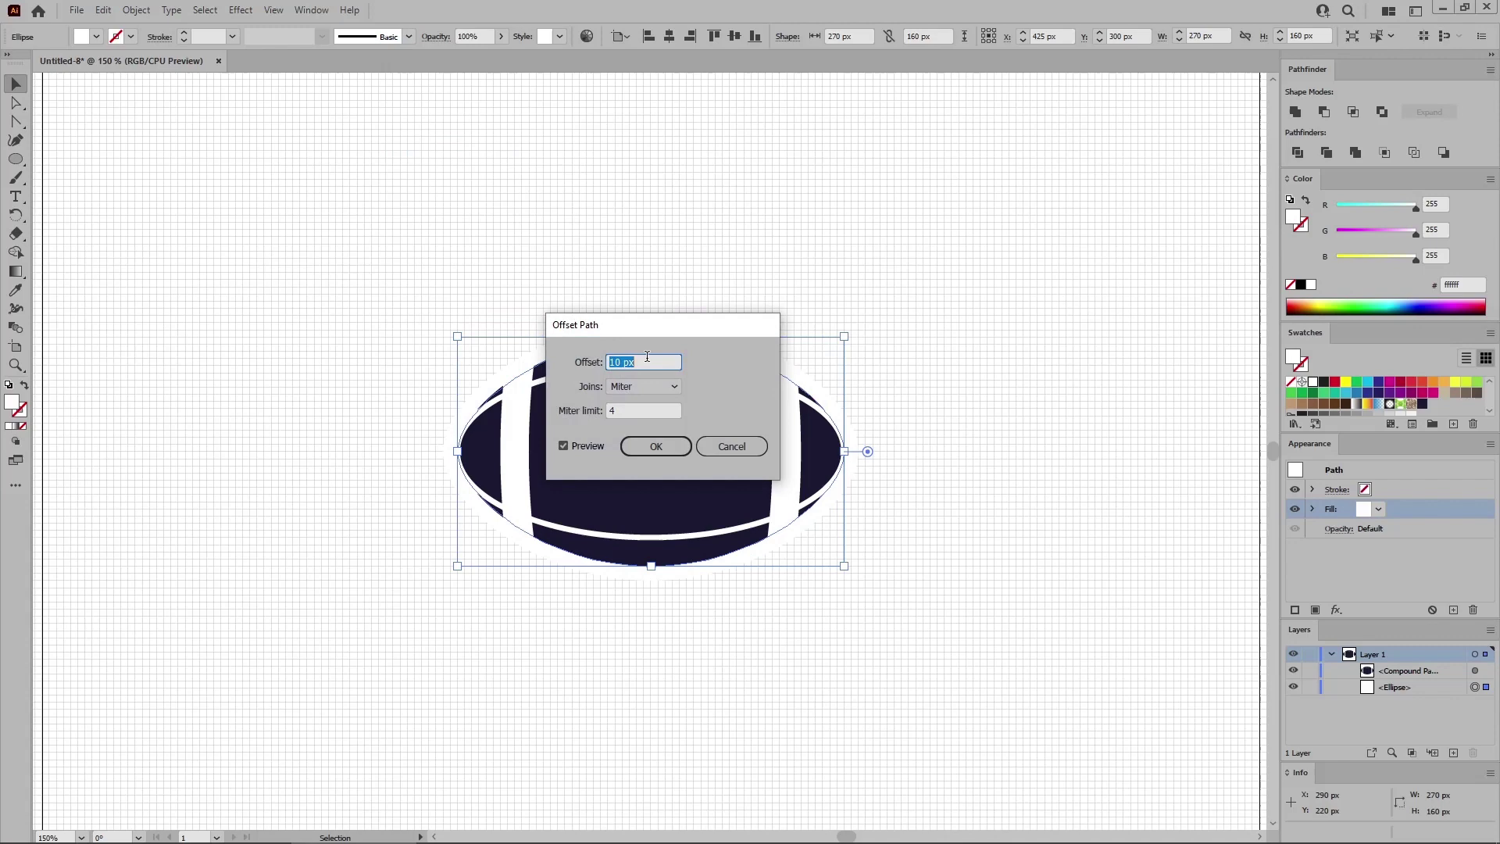
{"action": "left_click", "coordinate": [673, 453]}
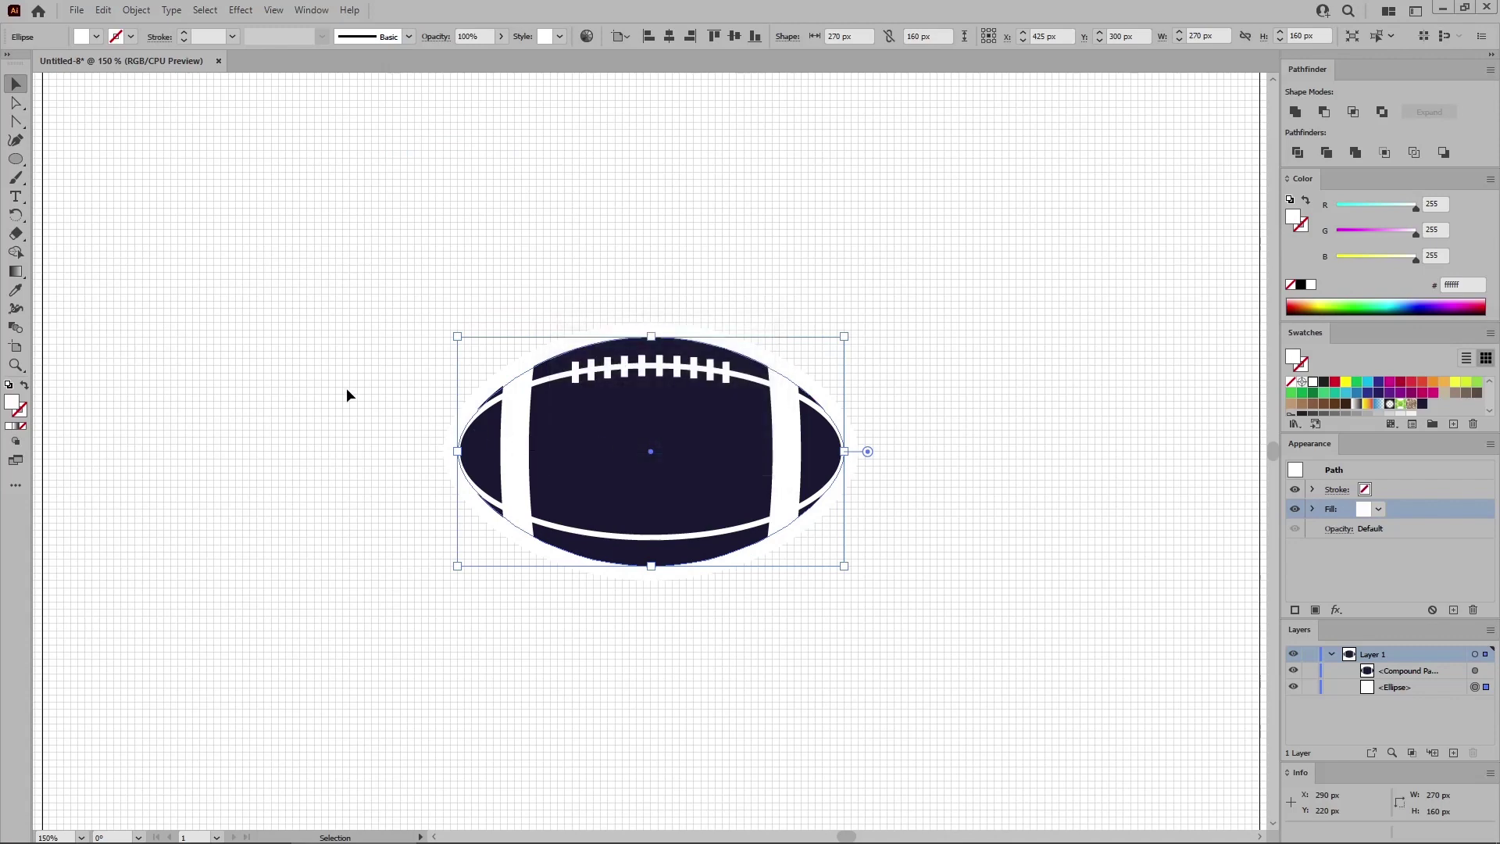
- Draw an 860 × 610 px rectangle with the Rectangle tool
{"action": "left_click_drag", "start_coordinate": [22, 161], "coordinate": [47, 158]}
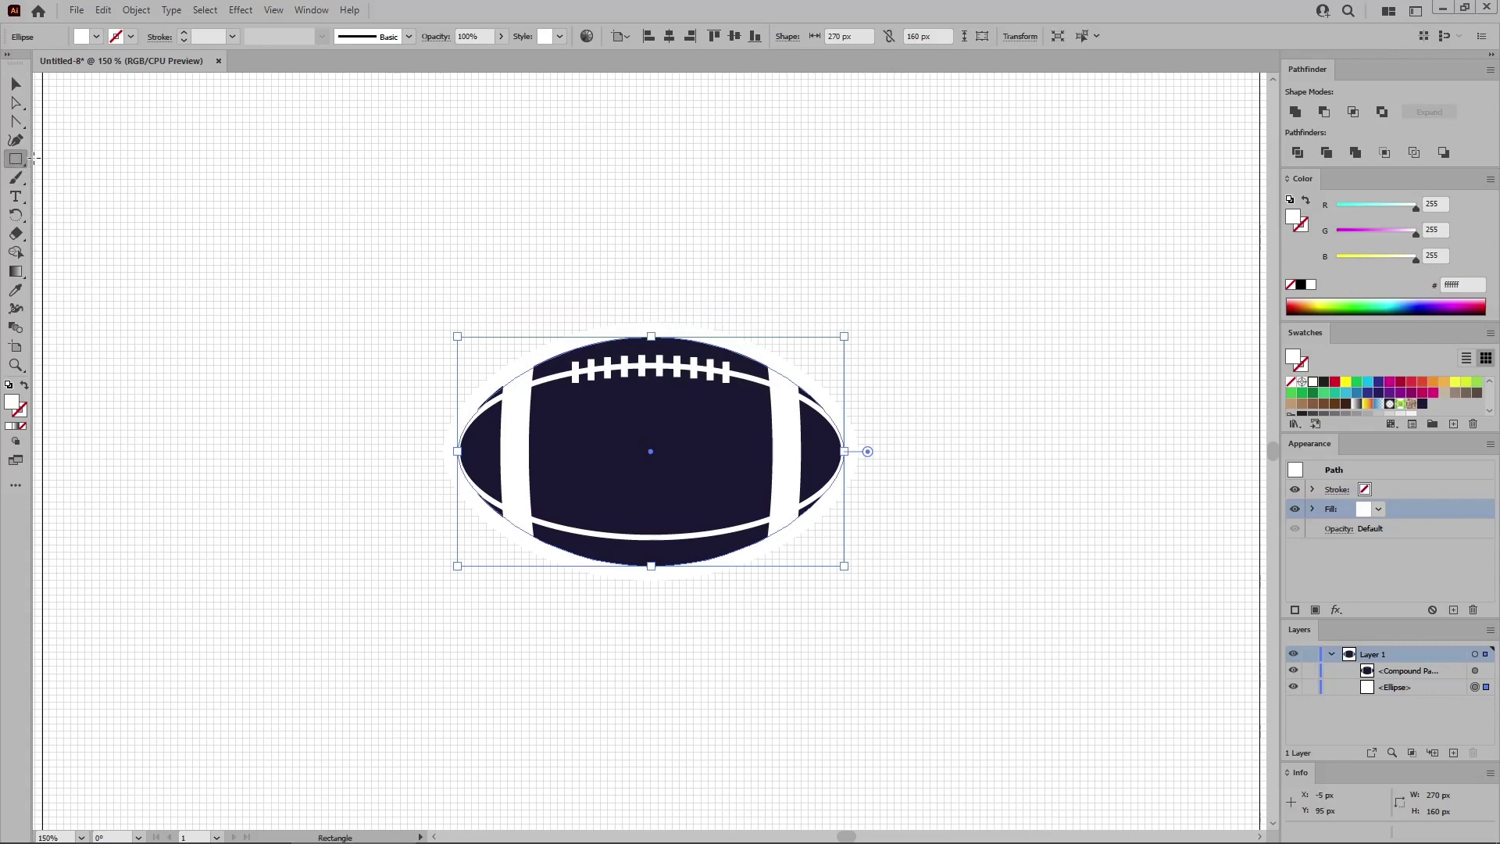
{"action": "key", "text": "s"}
{"action": "left_click", "coordinate": [301, 251]}
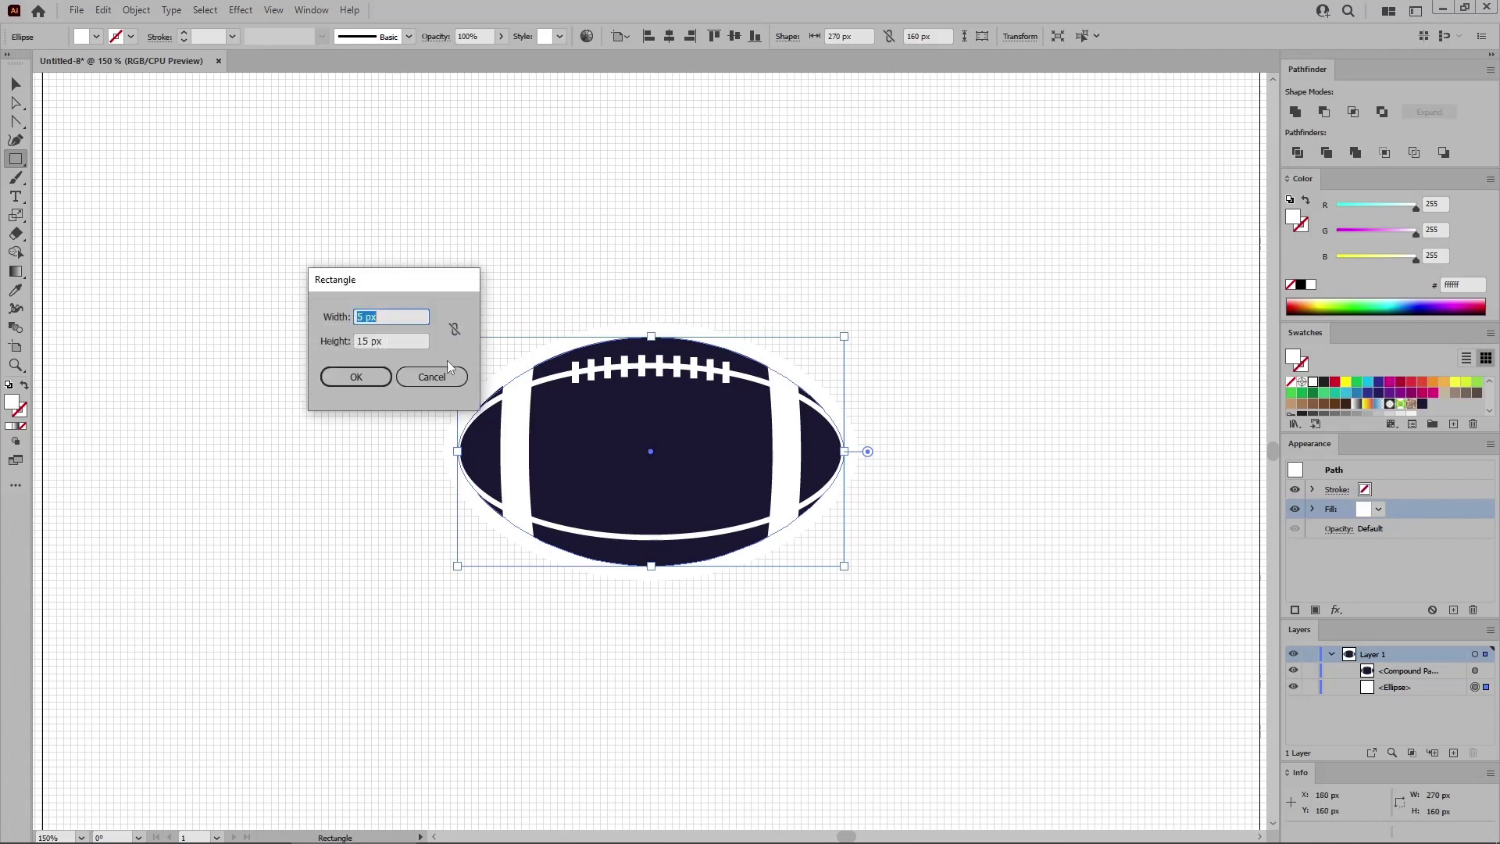
{"action": "type", "text": "860"}
{"action": "key", "text": "Tab"}
{"action": "type", "text": "61"}
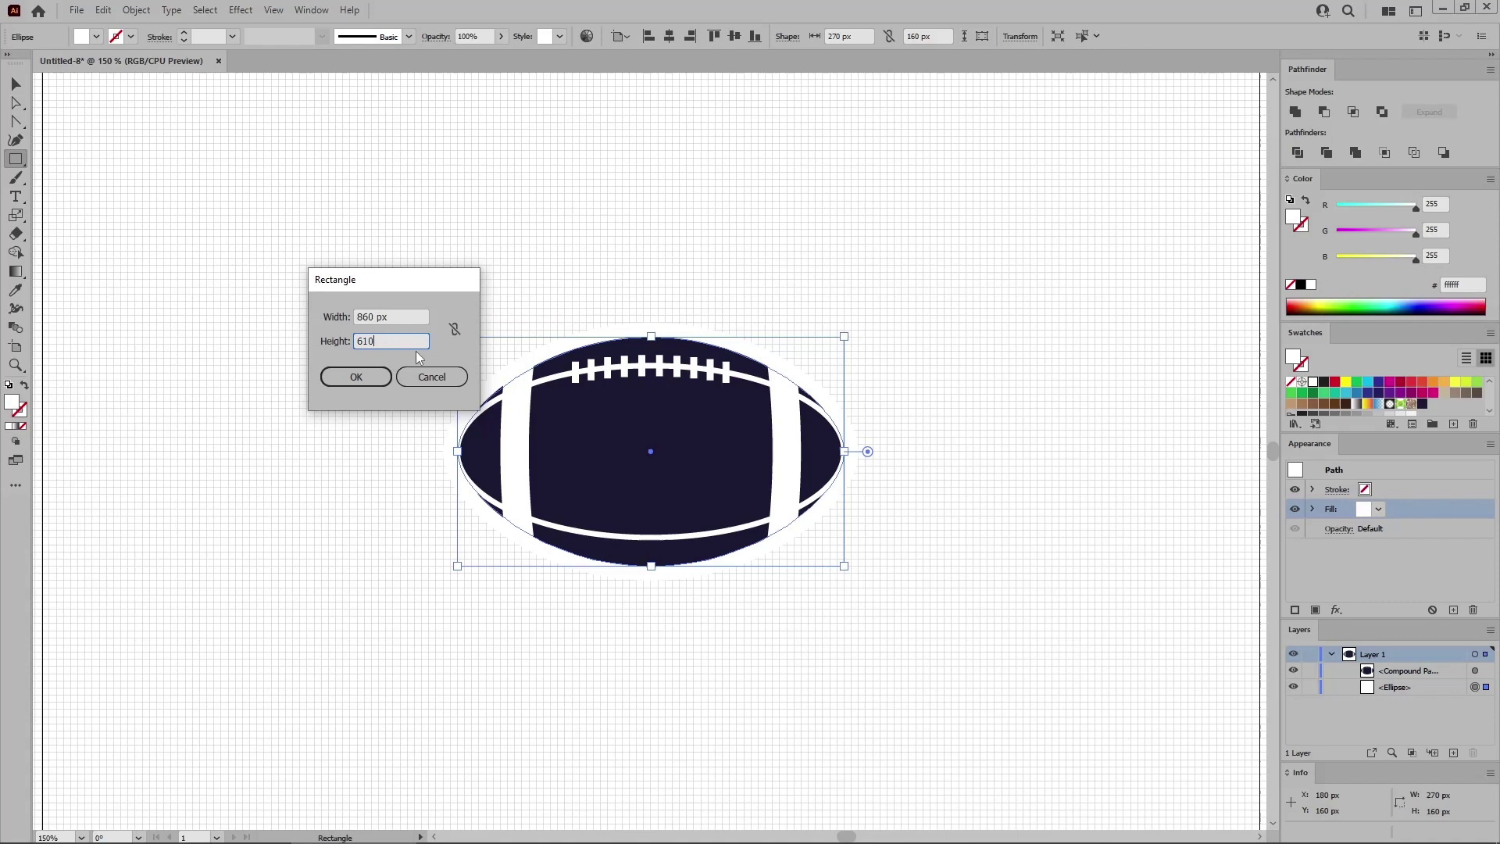
{"action": "left_click", "coordinate": [367, 376]}
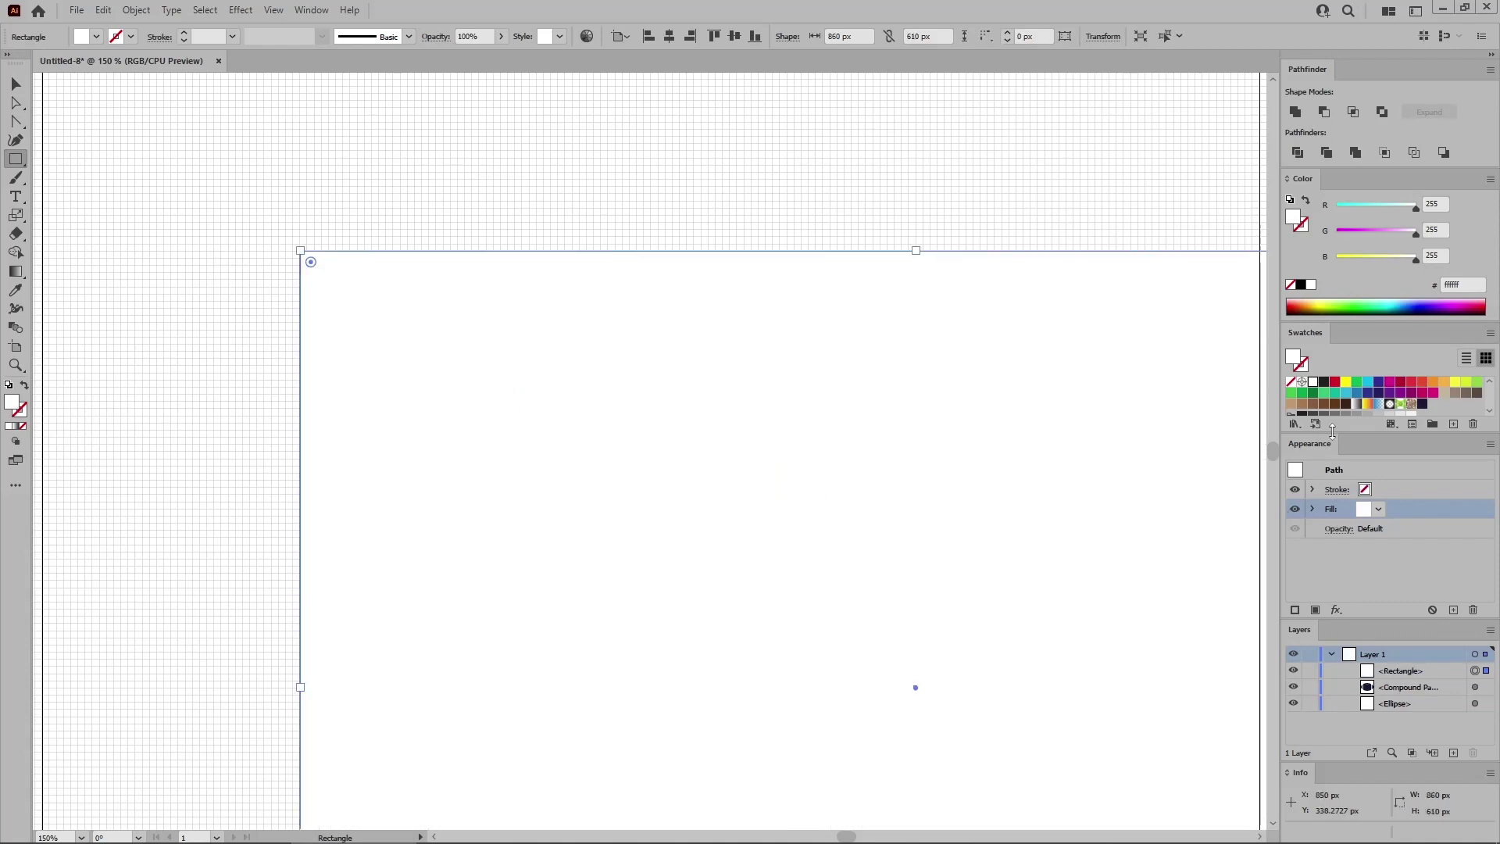
- Set the rectangle's fill to RGB 255/182/19 orange
{"action": "left_click", "coordinate": [1436, 203]}
{"action": "type", "text": "25"}
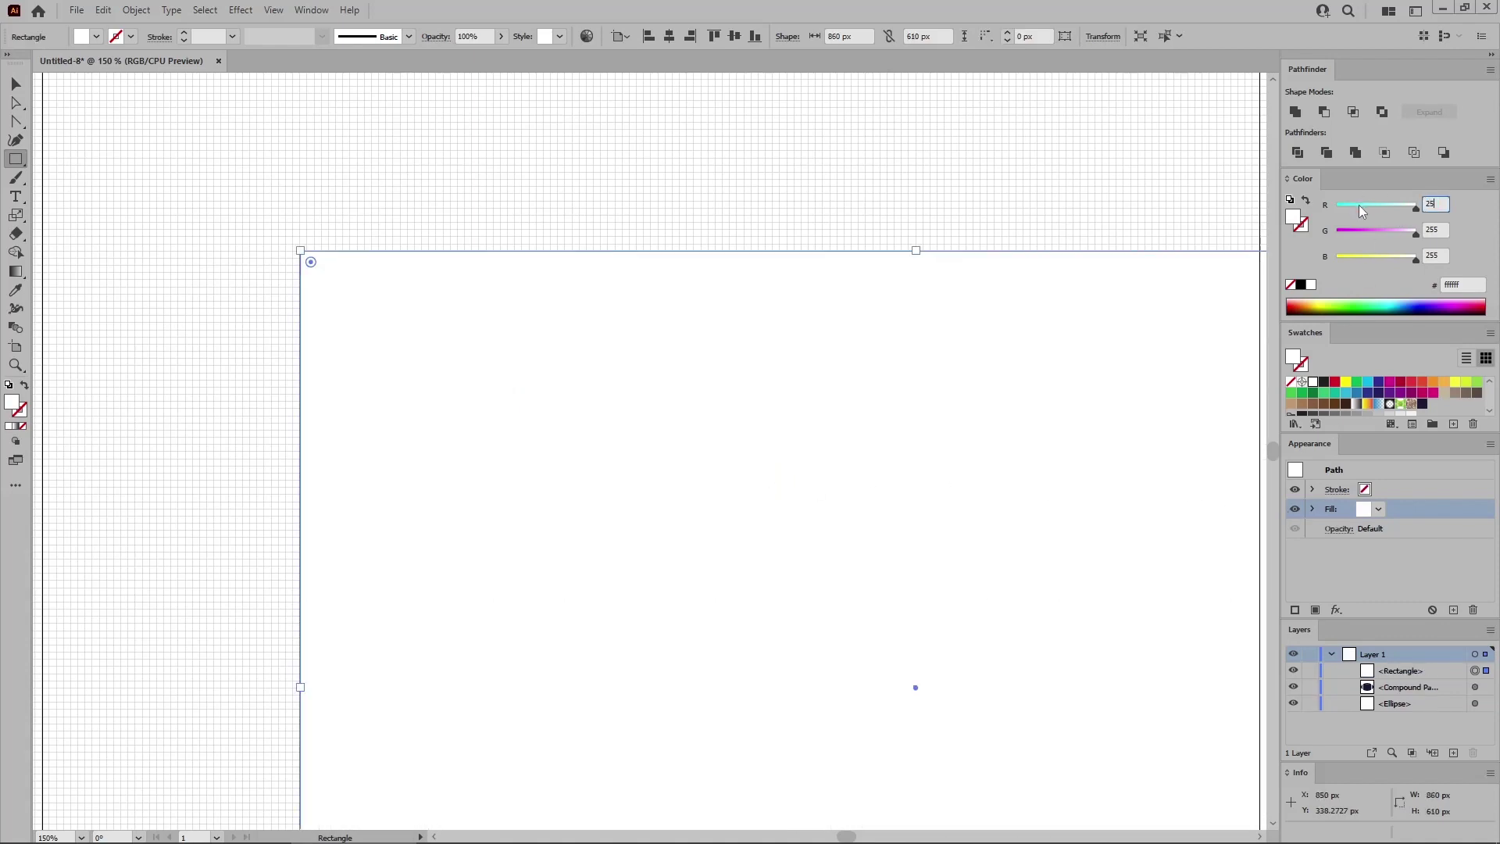
{"action": "type", "text": "5"}
{"action": "key", "text": "Tab"}
{"action": "type", "text": "182"}
{"action": "key", "text": "Tab"}
{"action": "type", "text": "19"}
{"action": "key", "text": "Return"}
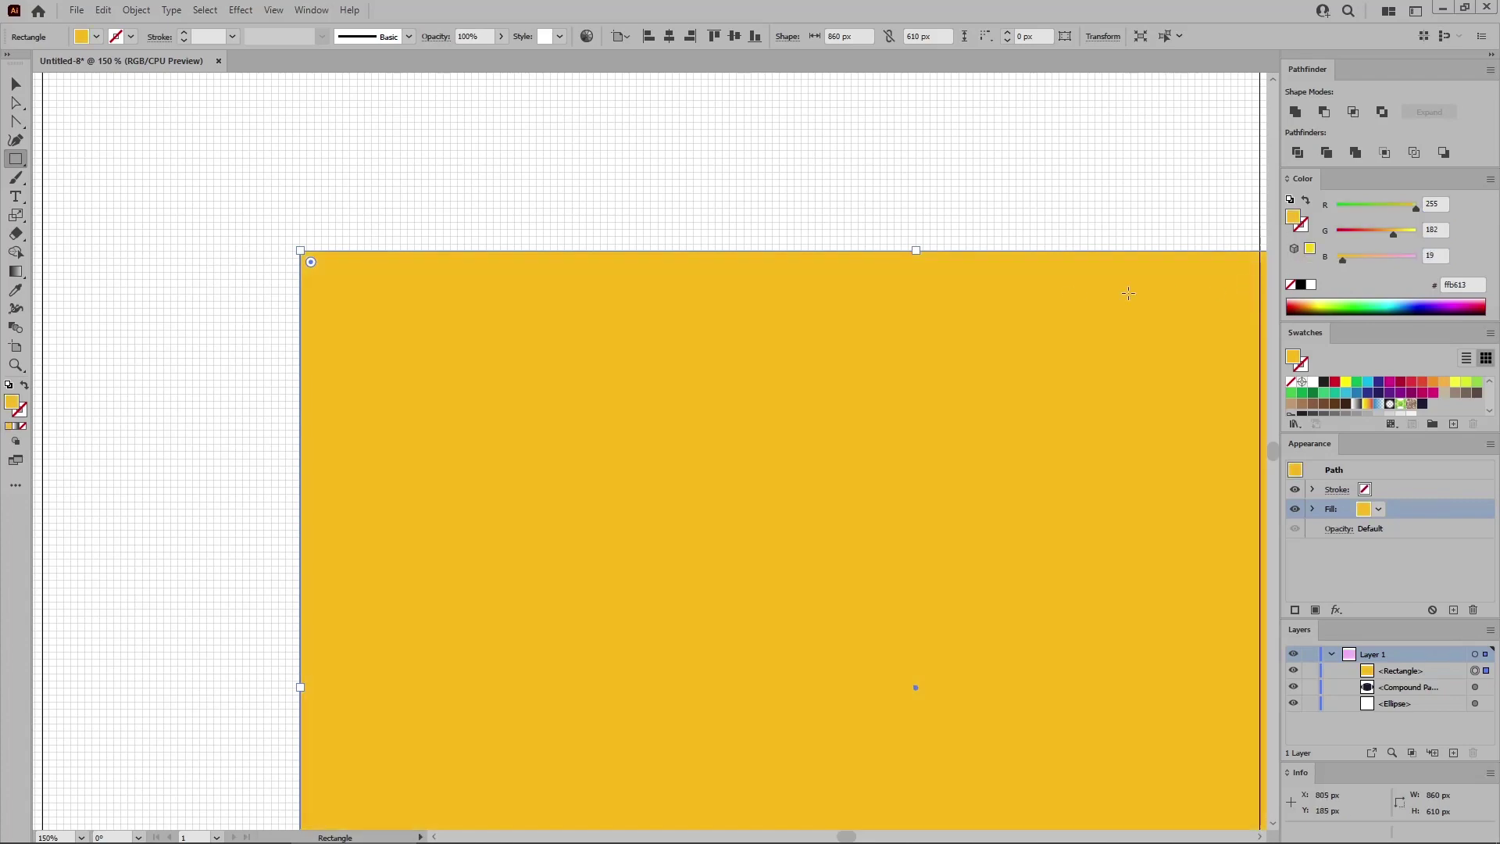
- Centre the orange rectangle on the artboard and send it to the back
{"action": "left_click", "coordinate": [669, 35]}
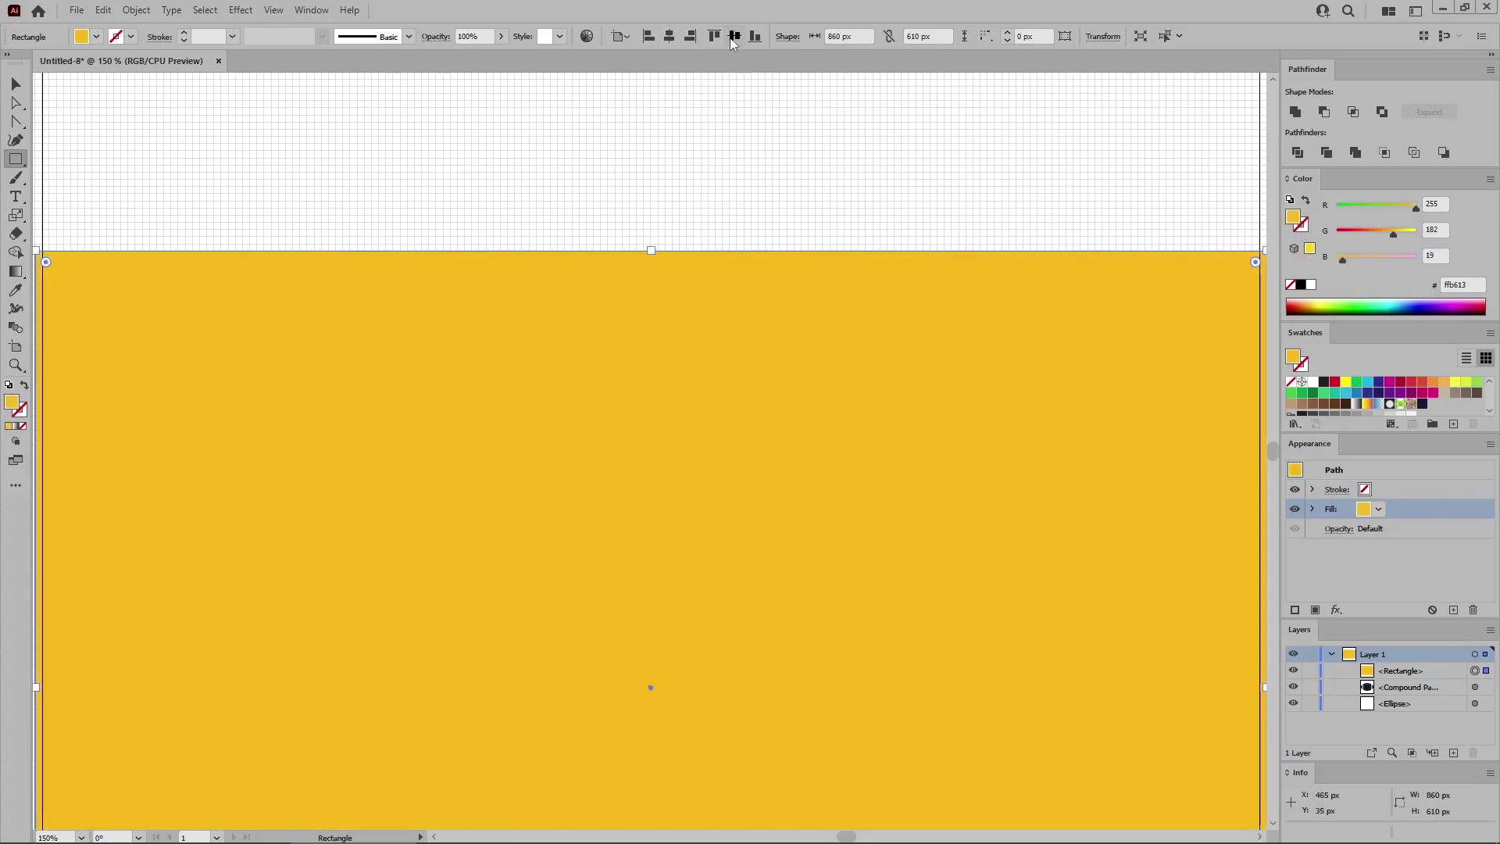
{"action": "left_click", "coordinate": [734, 36]}
{"action": "key", "text": "ctrl"}
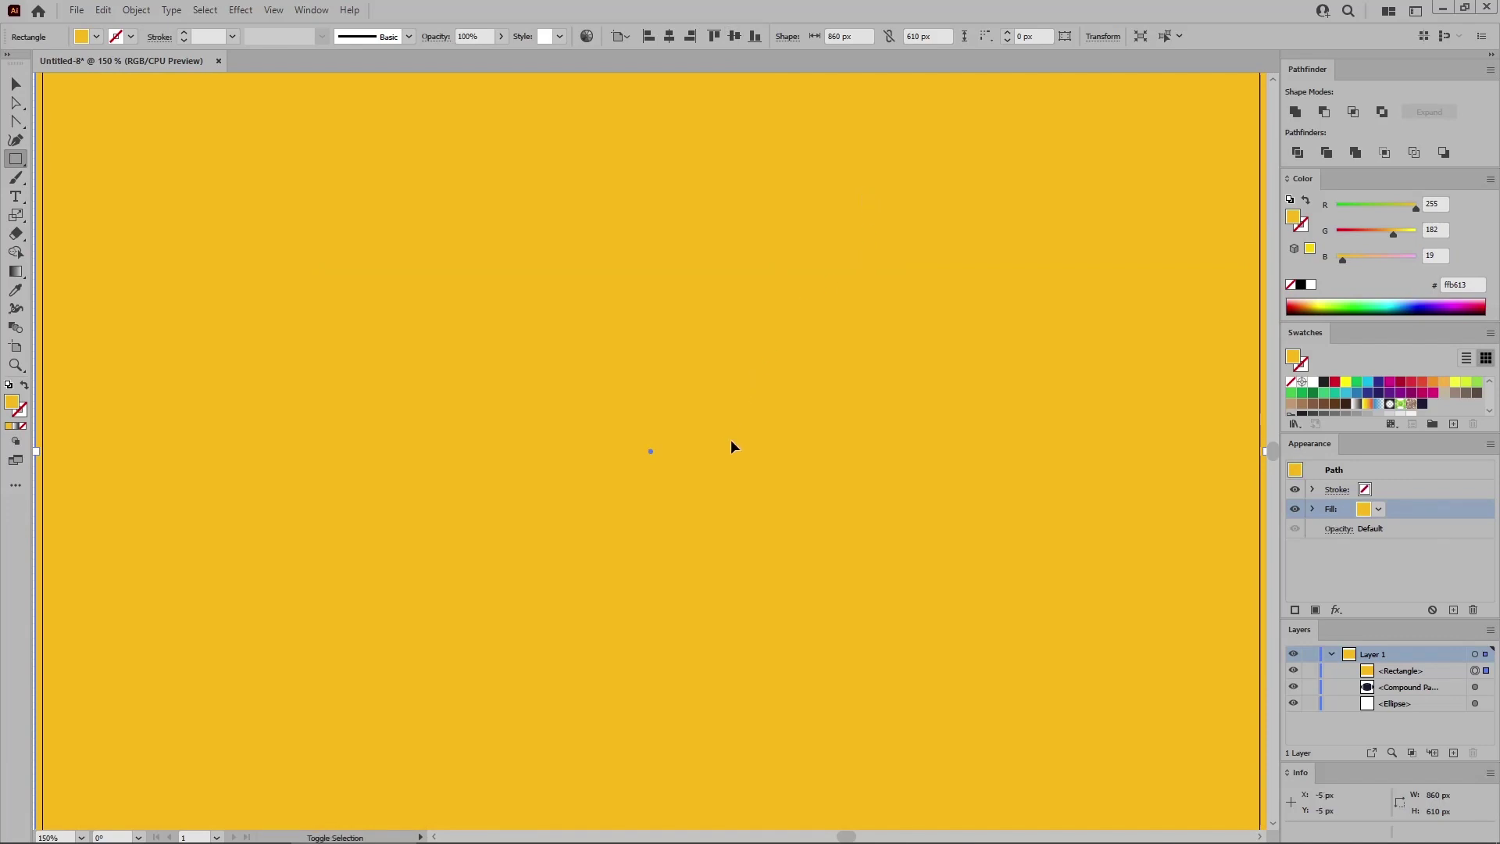
{"action": "key", "text": "ctrl+shift+bracketleft"}
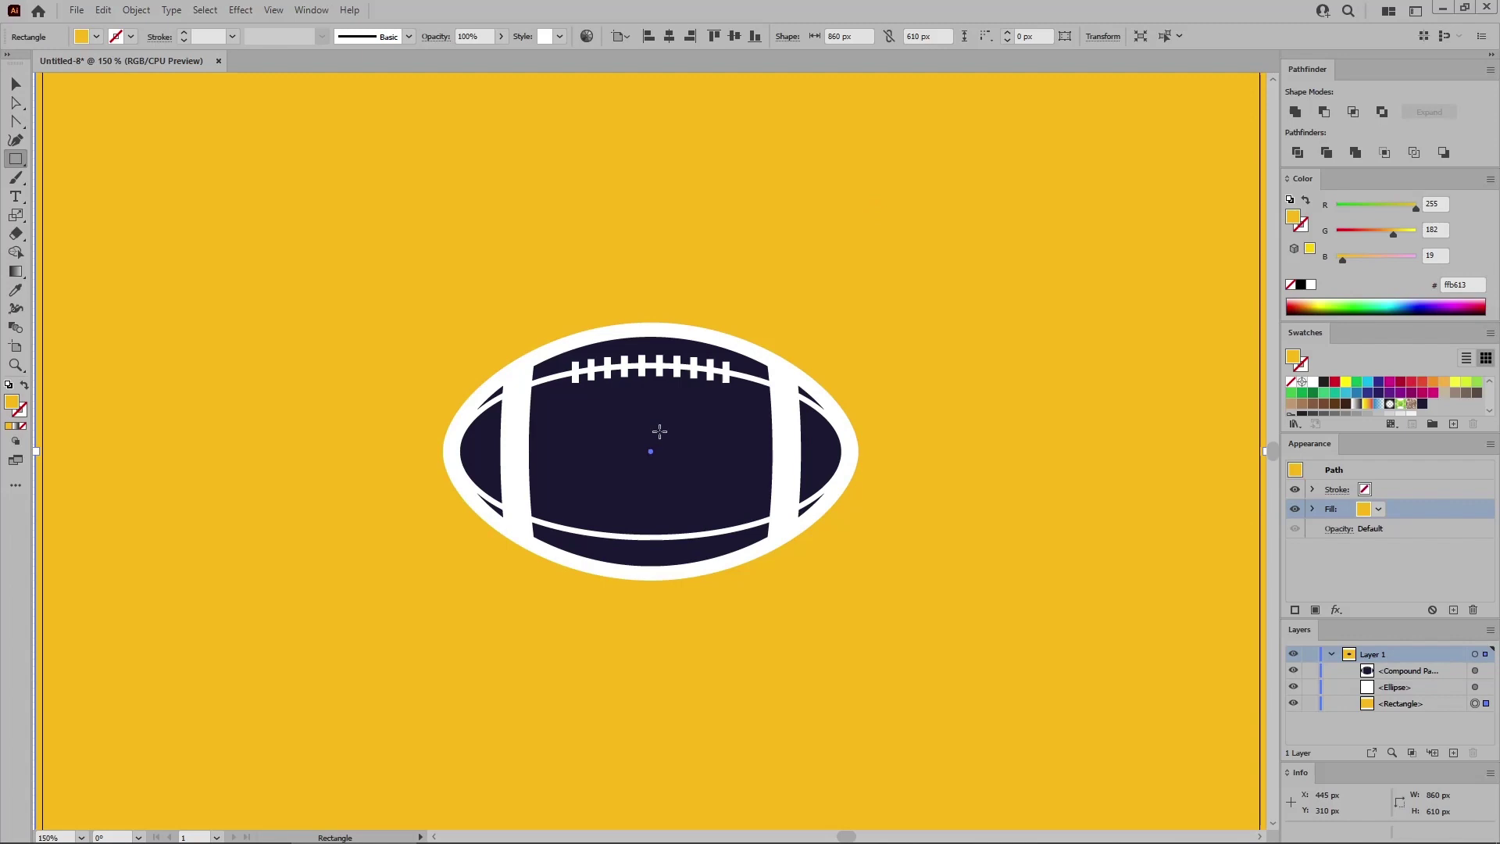
- Add text set in Norwill, 70 pt, 140 tracking, reading CAMPUS
{"action": "left_click", "coordinate": [16, 197]}
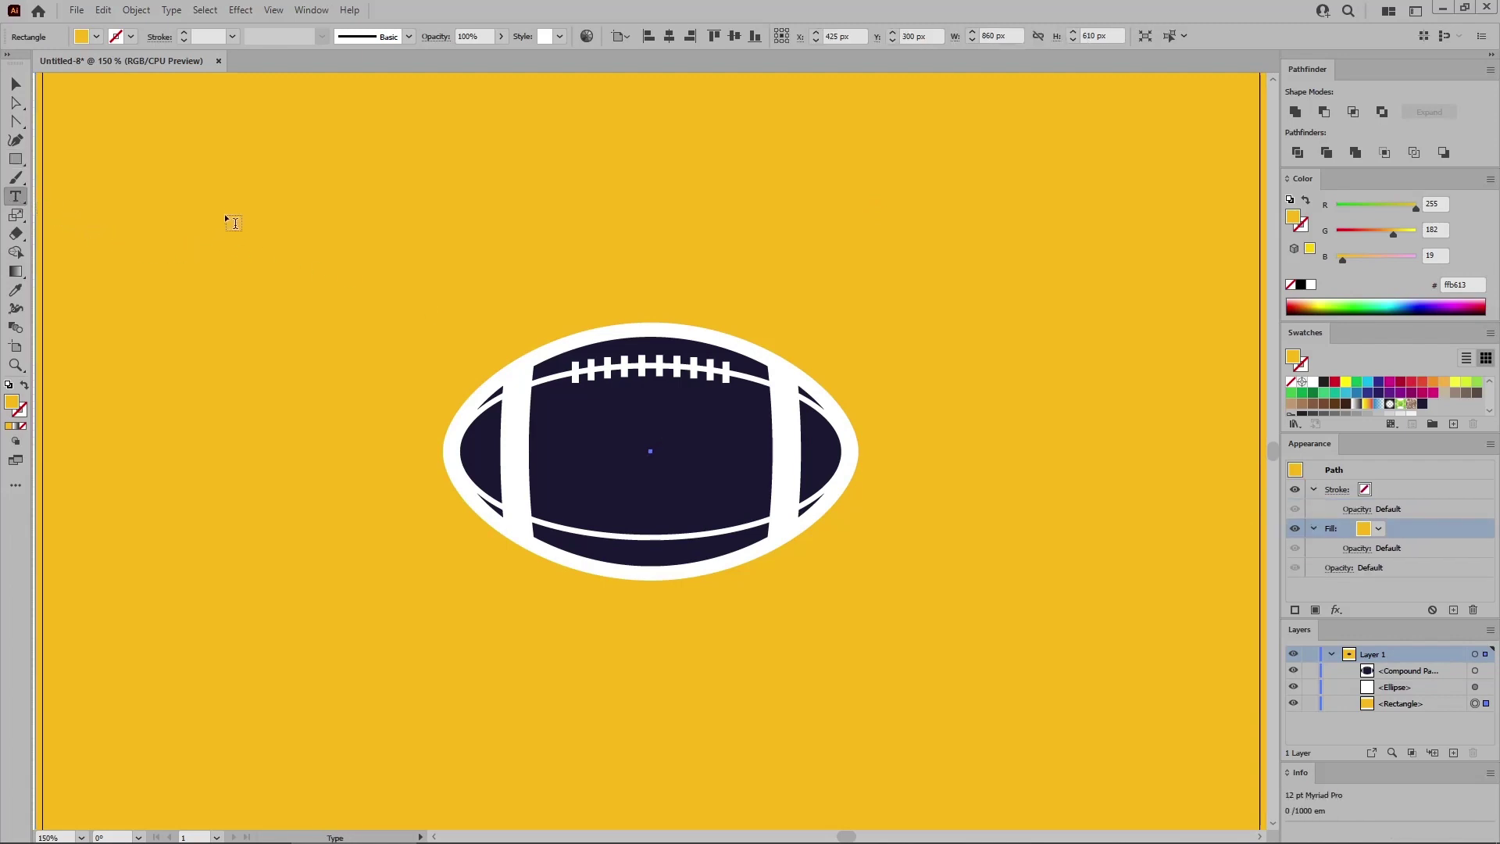
{"action": "left_click", "coordinate": [227, 219]}
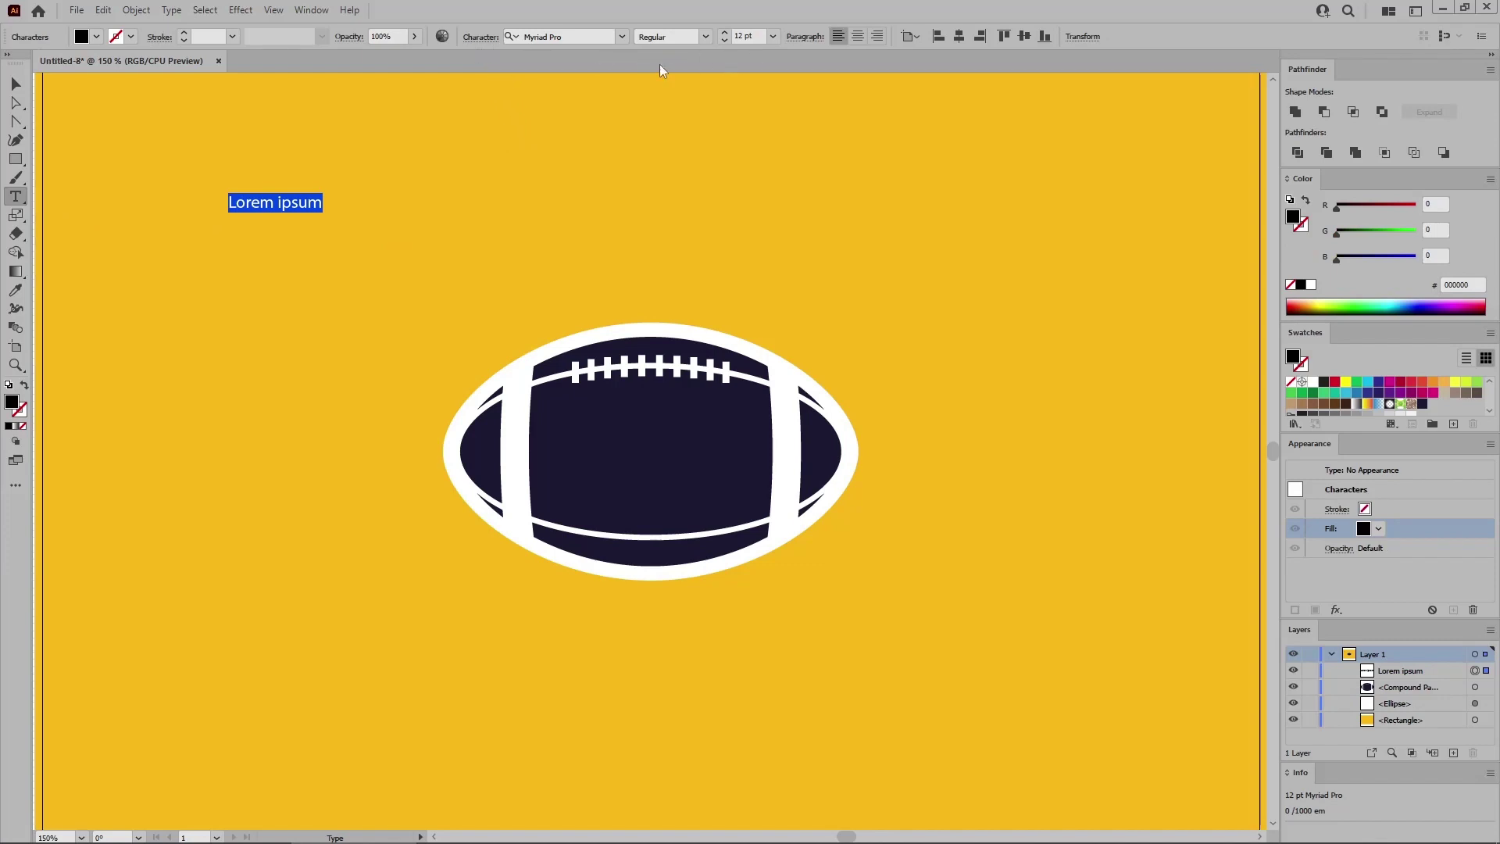
{"action": "left_click", "coordinate": [481, 38]}
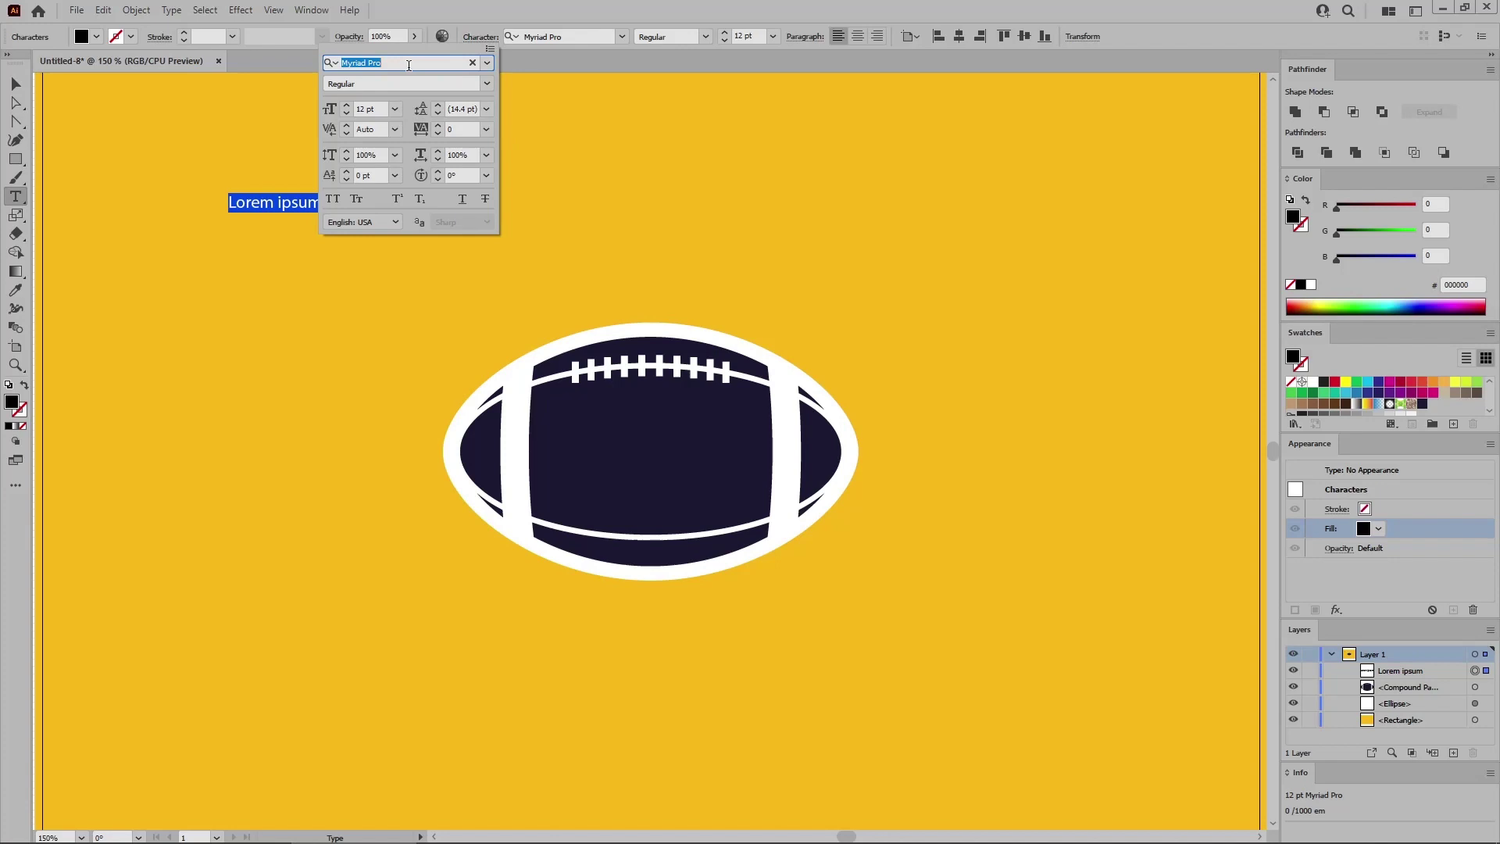
{"action": "type", "text": "norwi"}
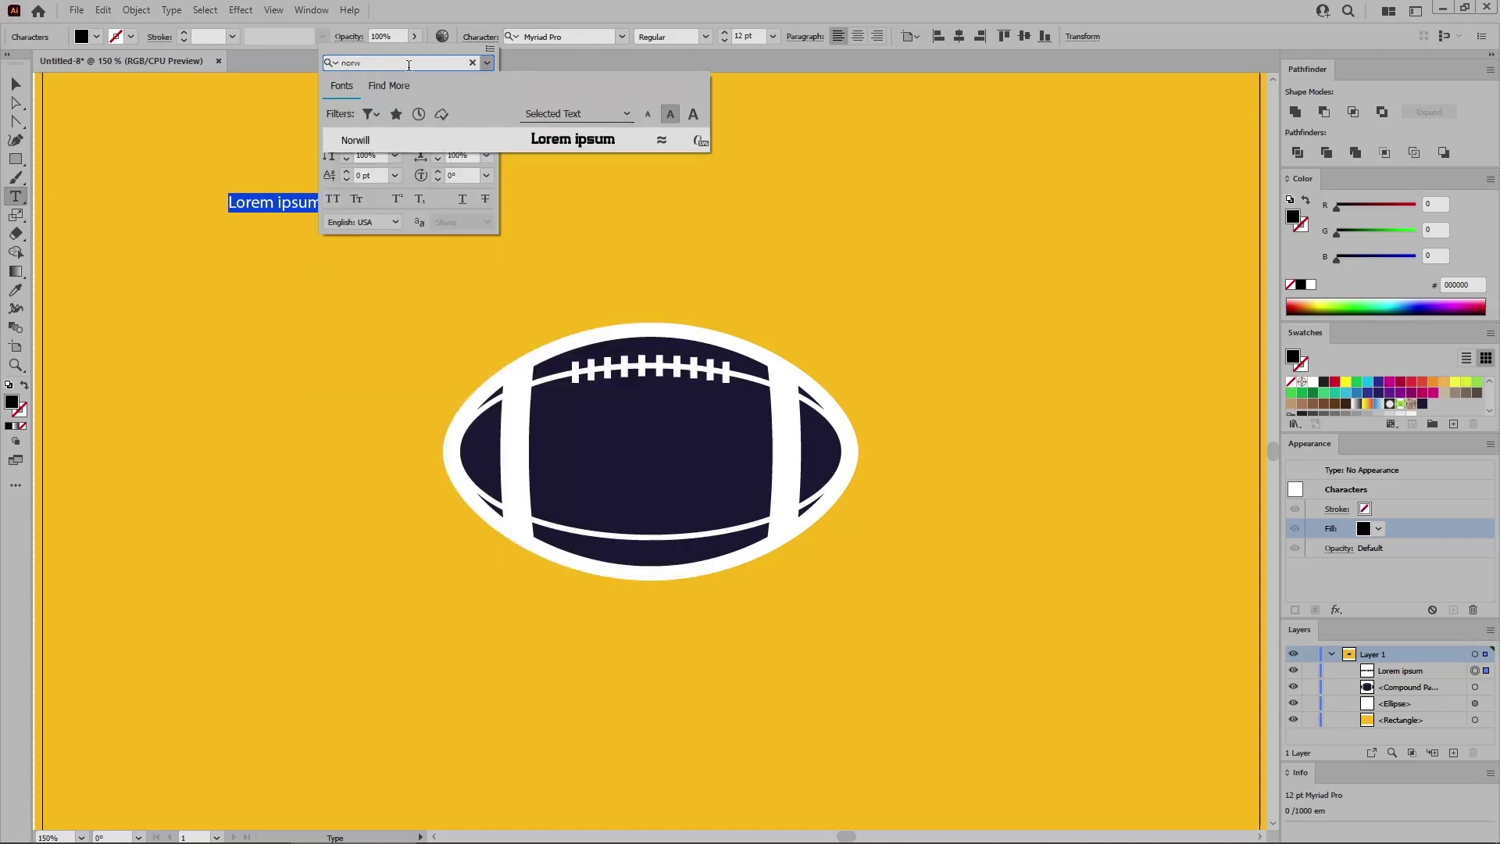
{"action": "left_click", "coordinate": [355, 140]}
{"action": "left_click", "coordinate": [337, 110]}
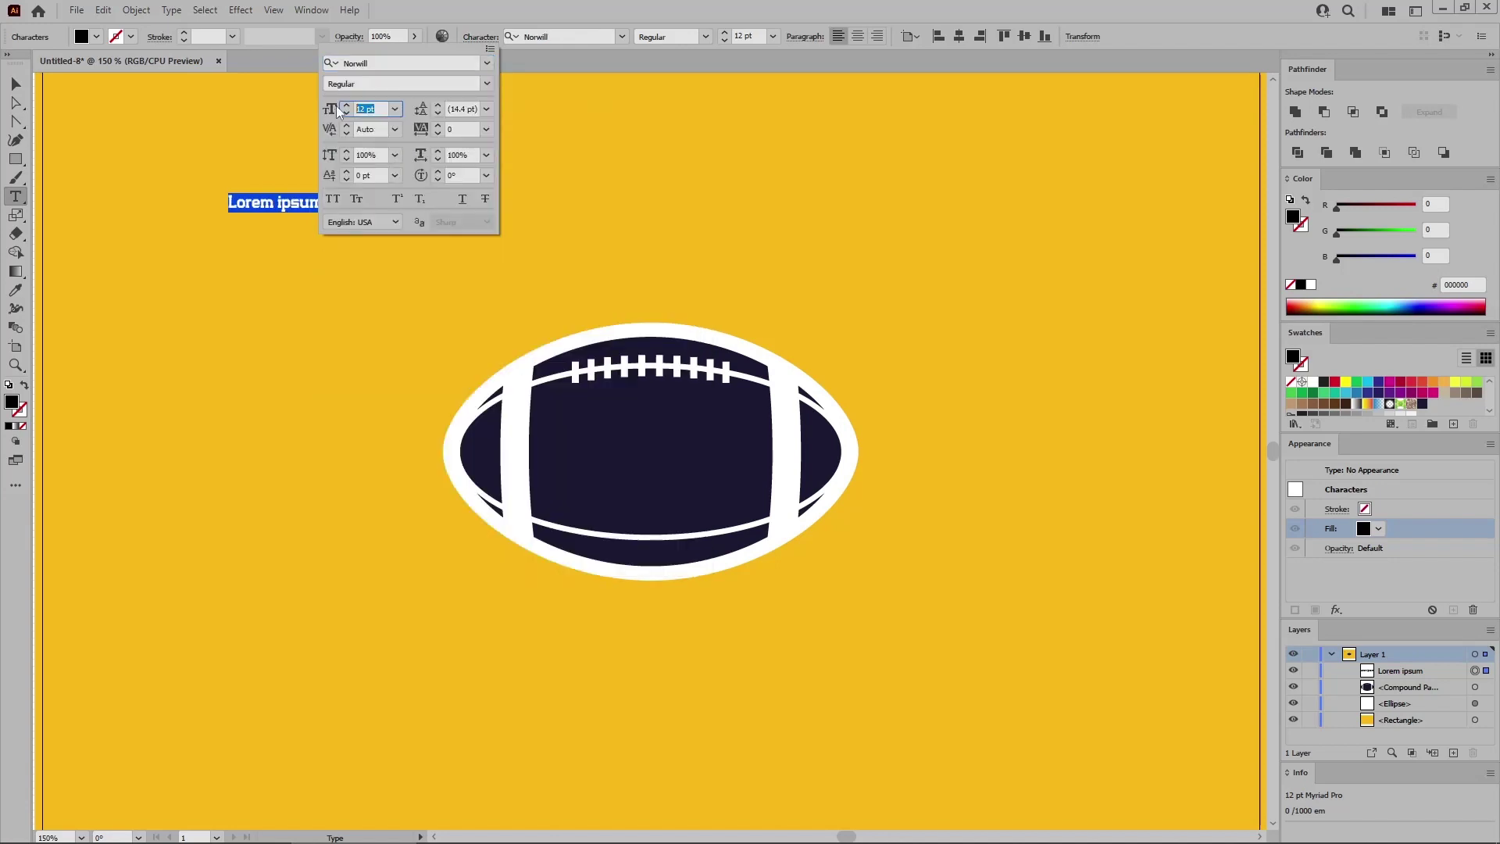
{"action": "type", "text": "70"}
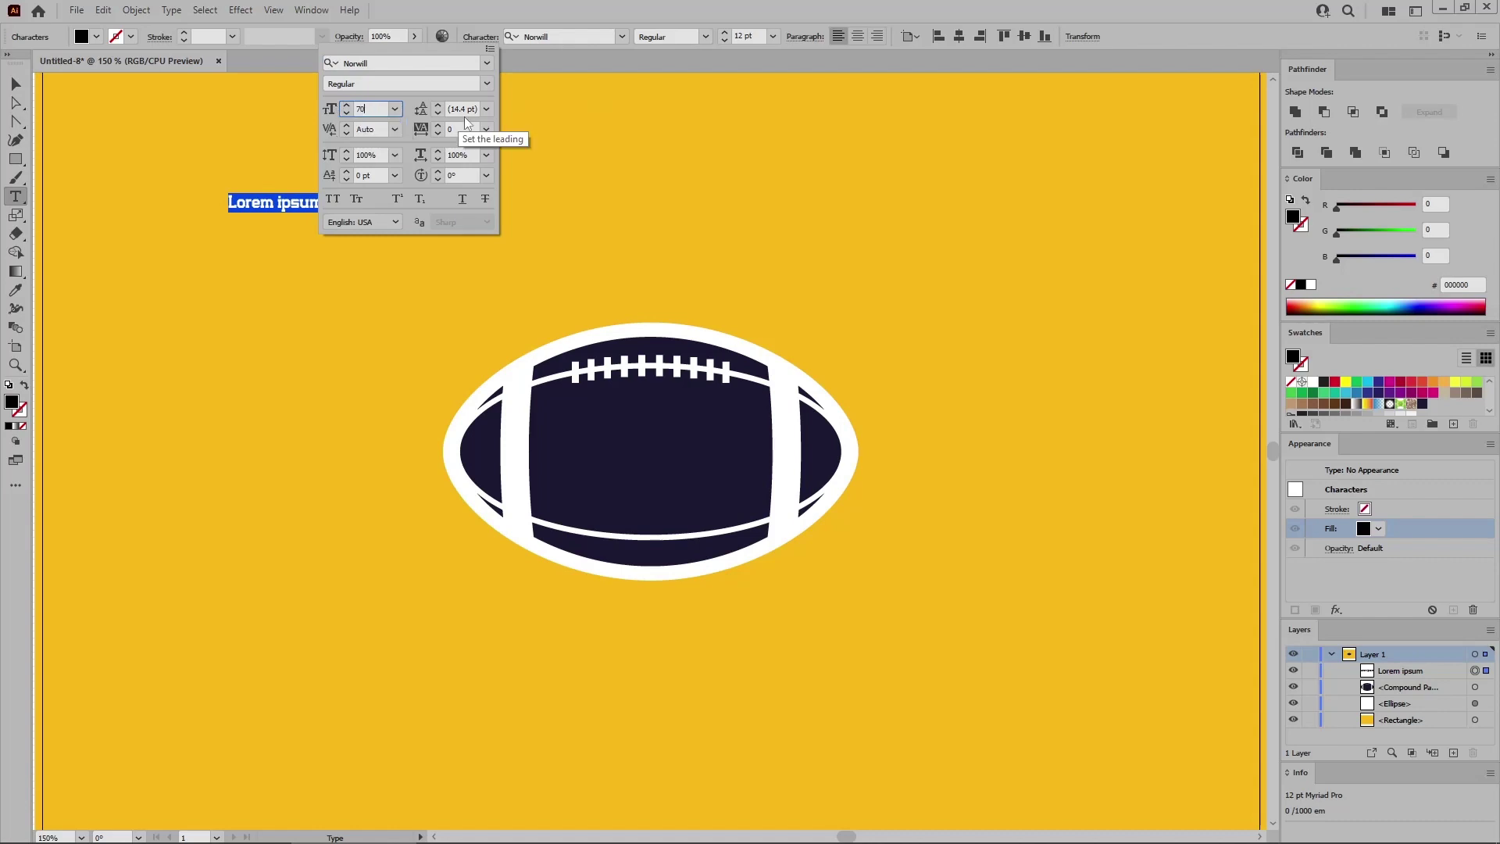
{"action": "left_click", "coordinate": [458, 131]}
{"action": "type", "text": "14"}
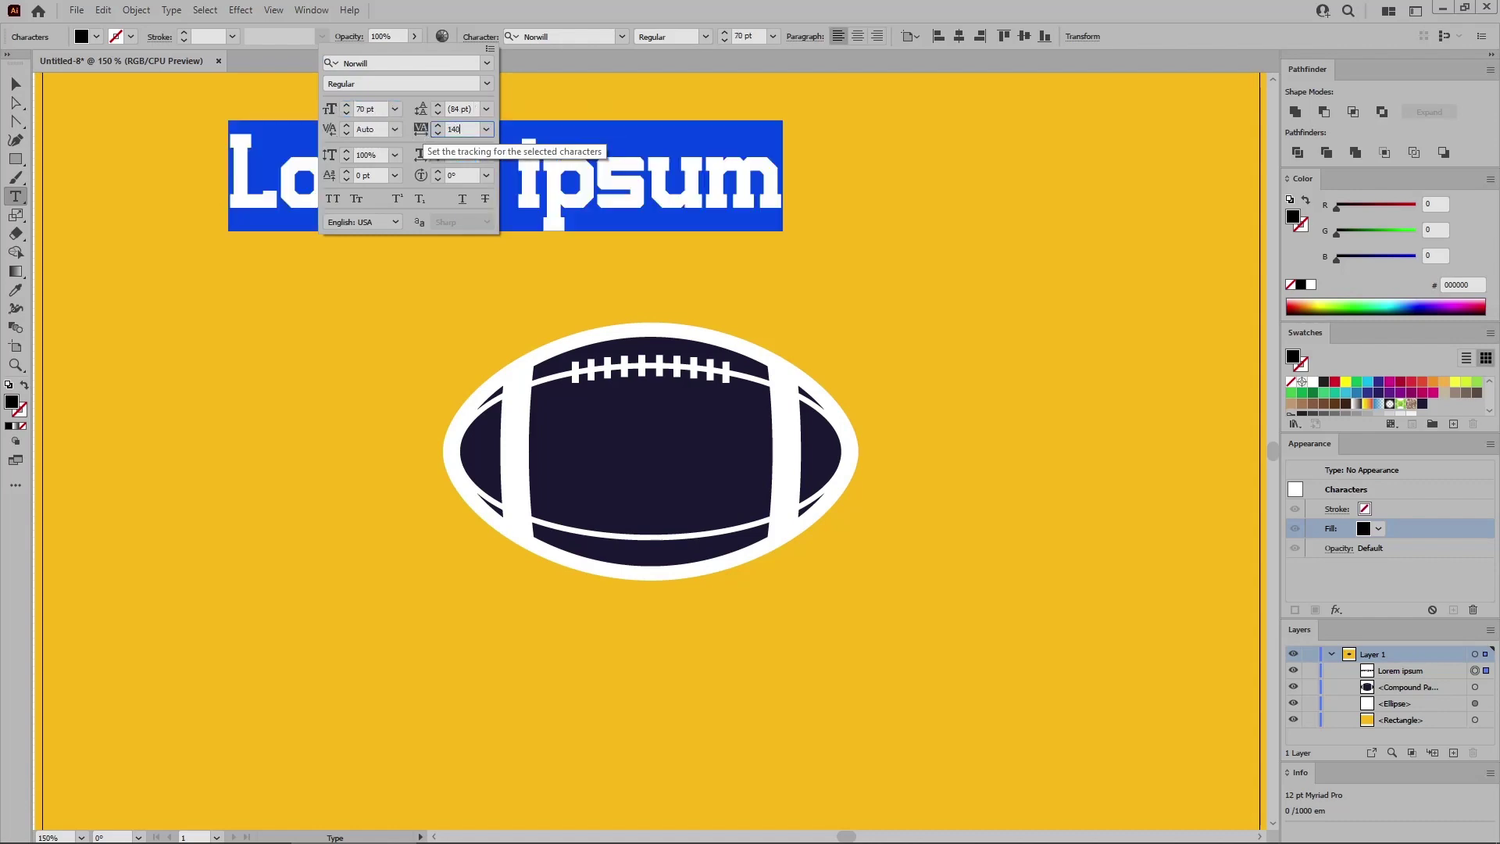
{"action": "key", "text": "Return"}
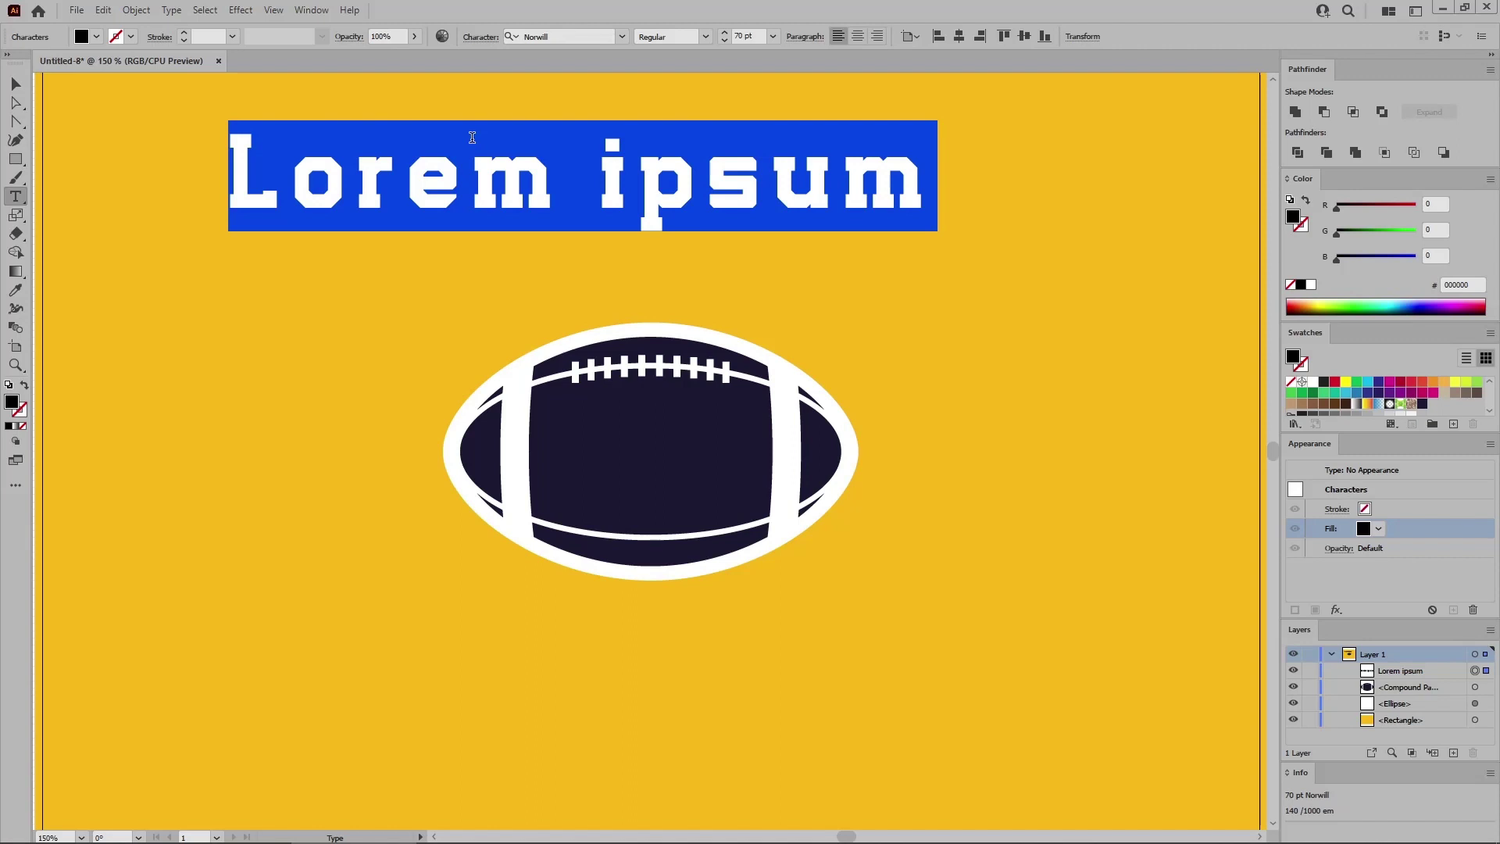
{"action": "type", "text": "CAMPUS"}
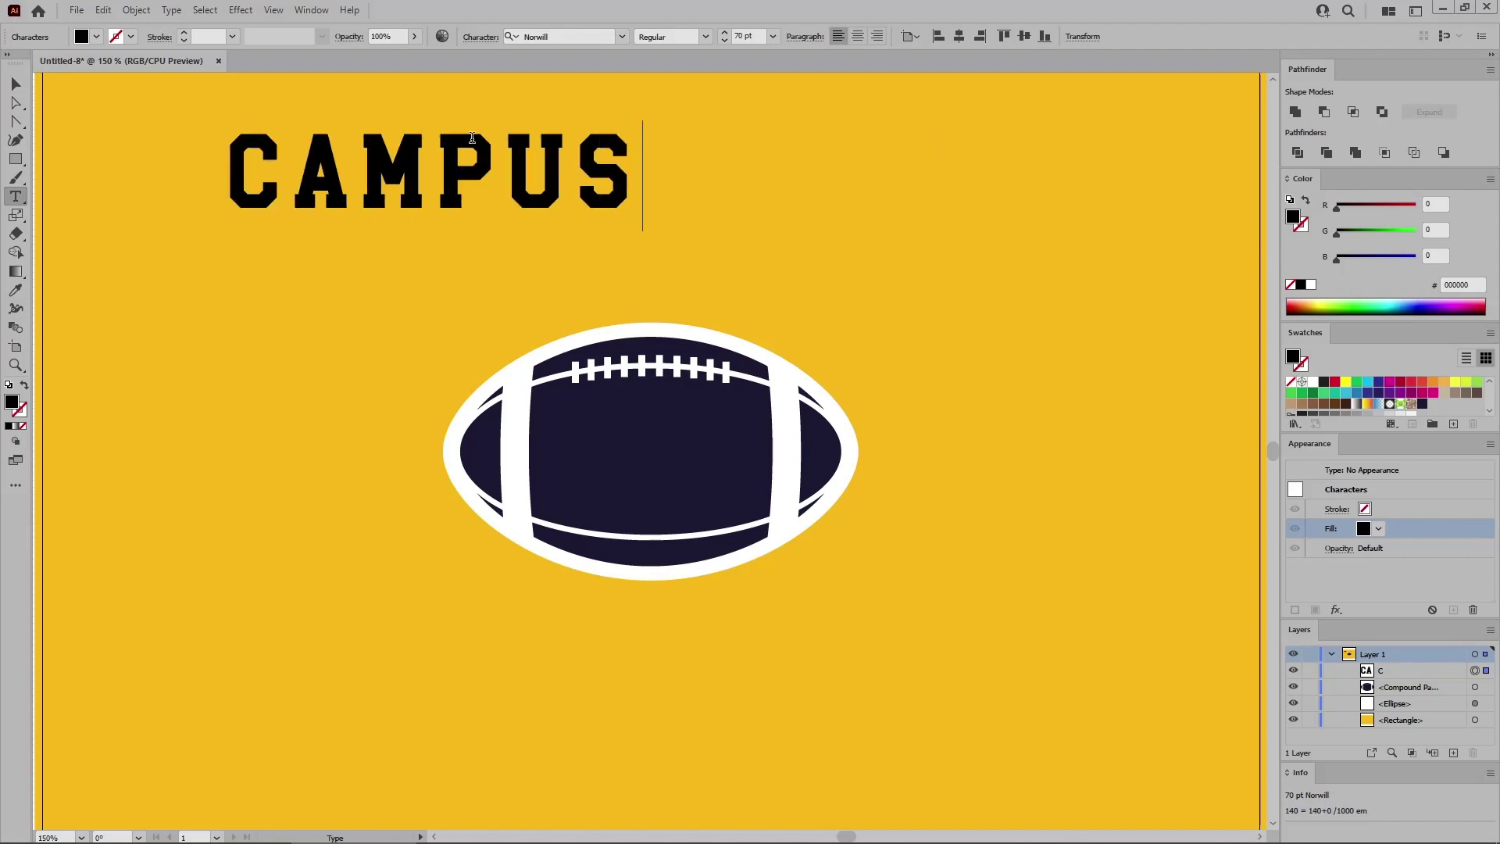
{"action": "key", "text": "Escape"}
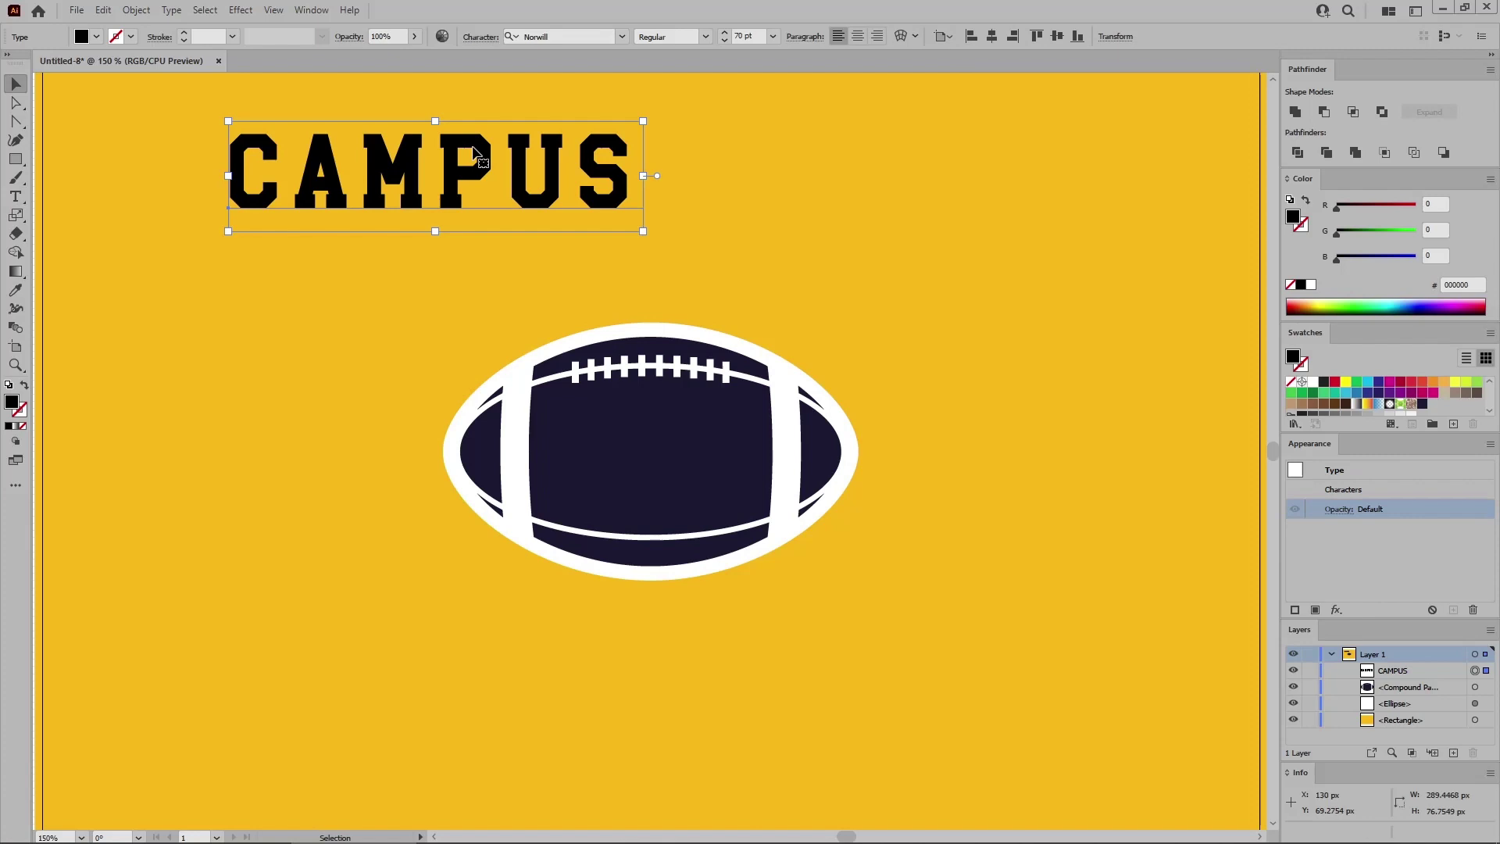
- Move CAMPUS above the football and give it a white fill
{"action": "left_click_drag", "start_coordinate": [476, 156], "coordinate": [922, 303]}
{"action": "left_click", "coordinate": [1290, 381]}
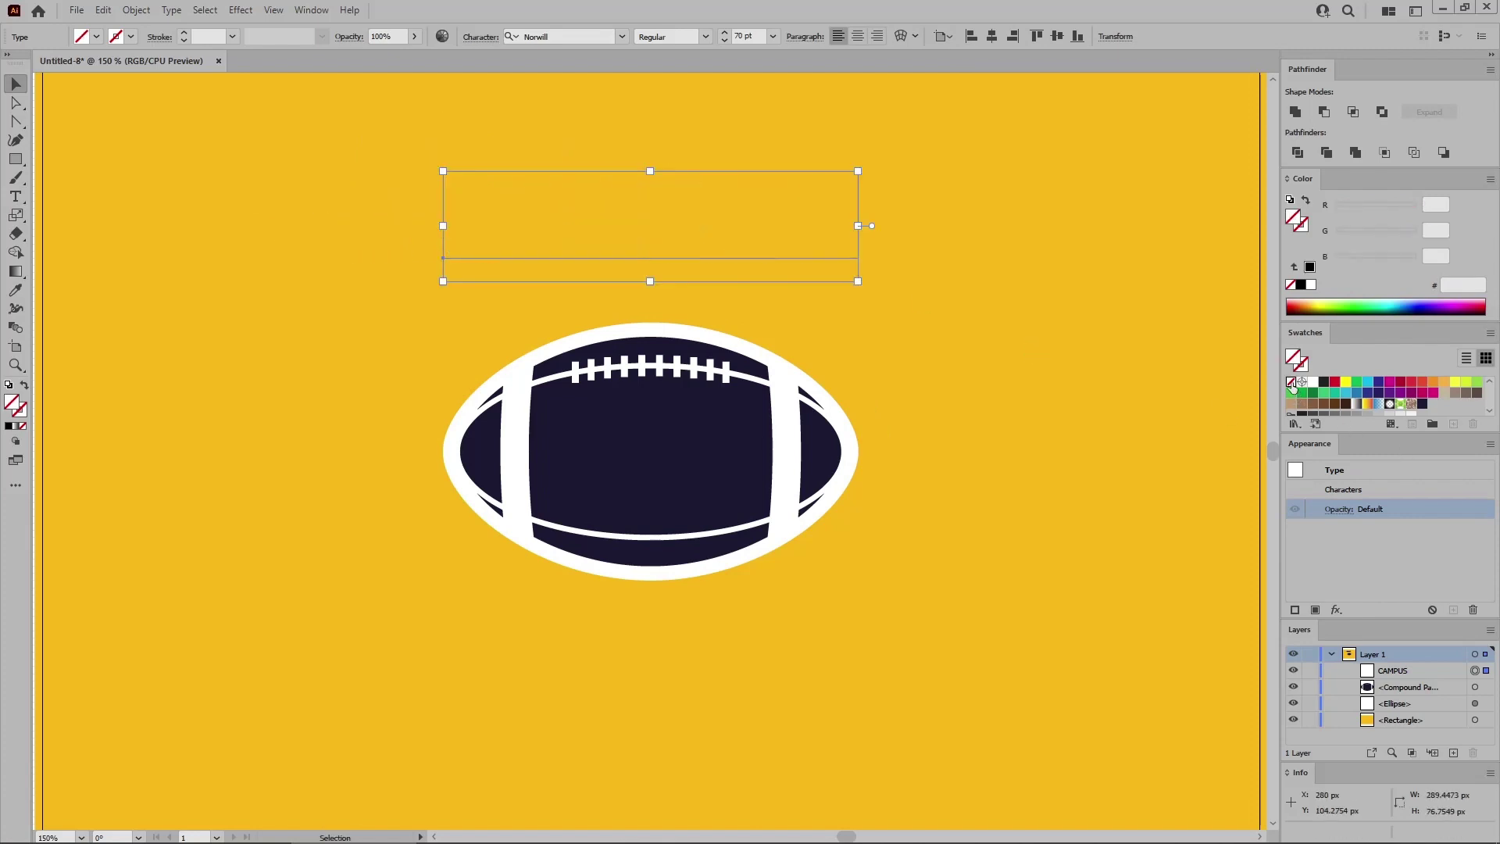
{"action": "left_click", "coordinate": [1315, 609]}
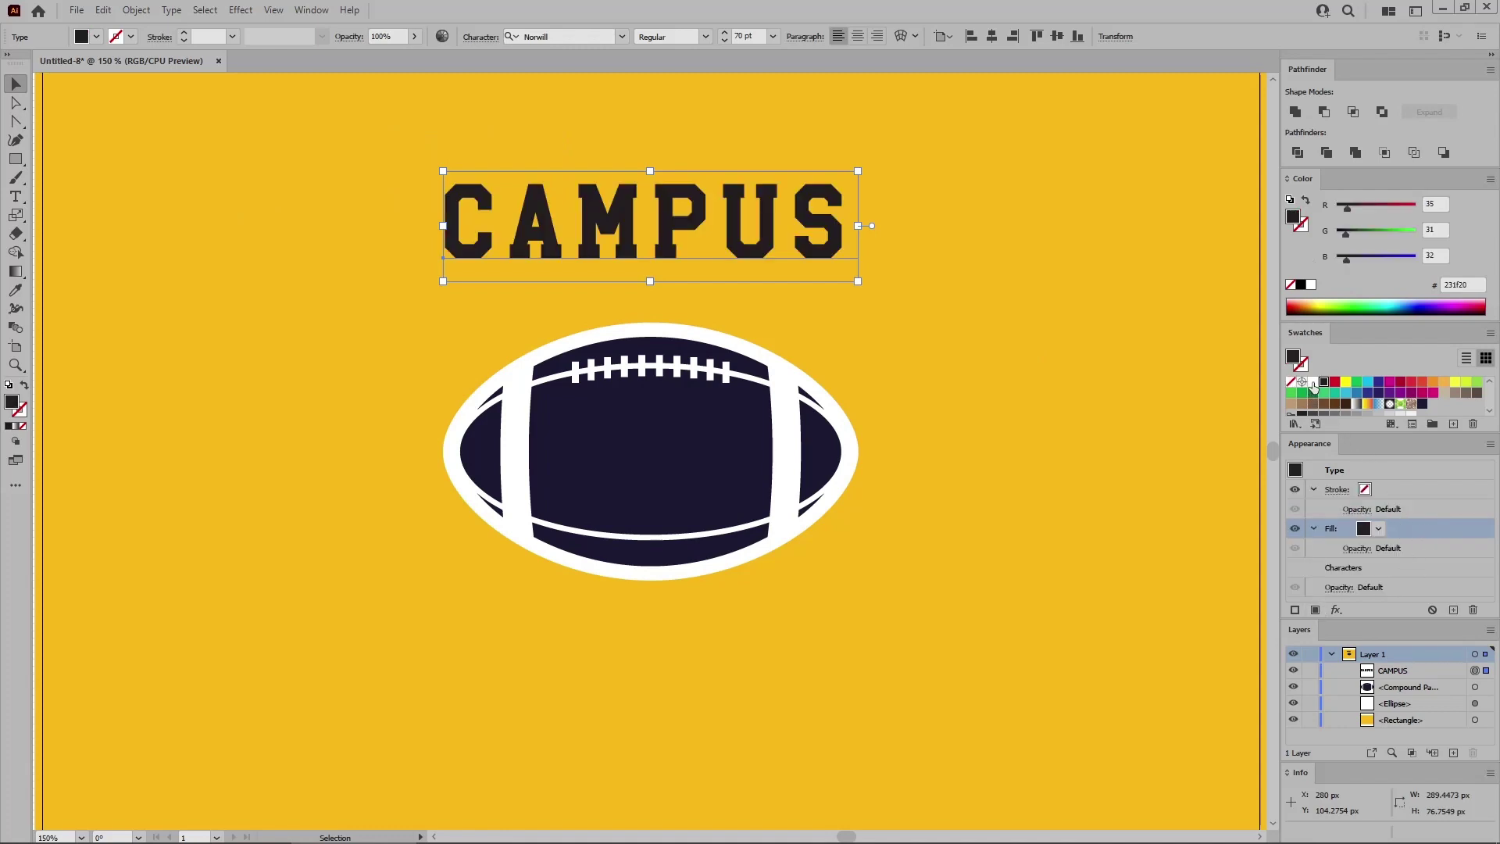
{"action": "left_click", "coordinate": [1312, 383]}
- Add a 2 pt navy stroke to CAMPUS with a -1 px Offset Path
{"action": "left_click", "coordinate": [1412, 490]}
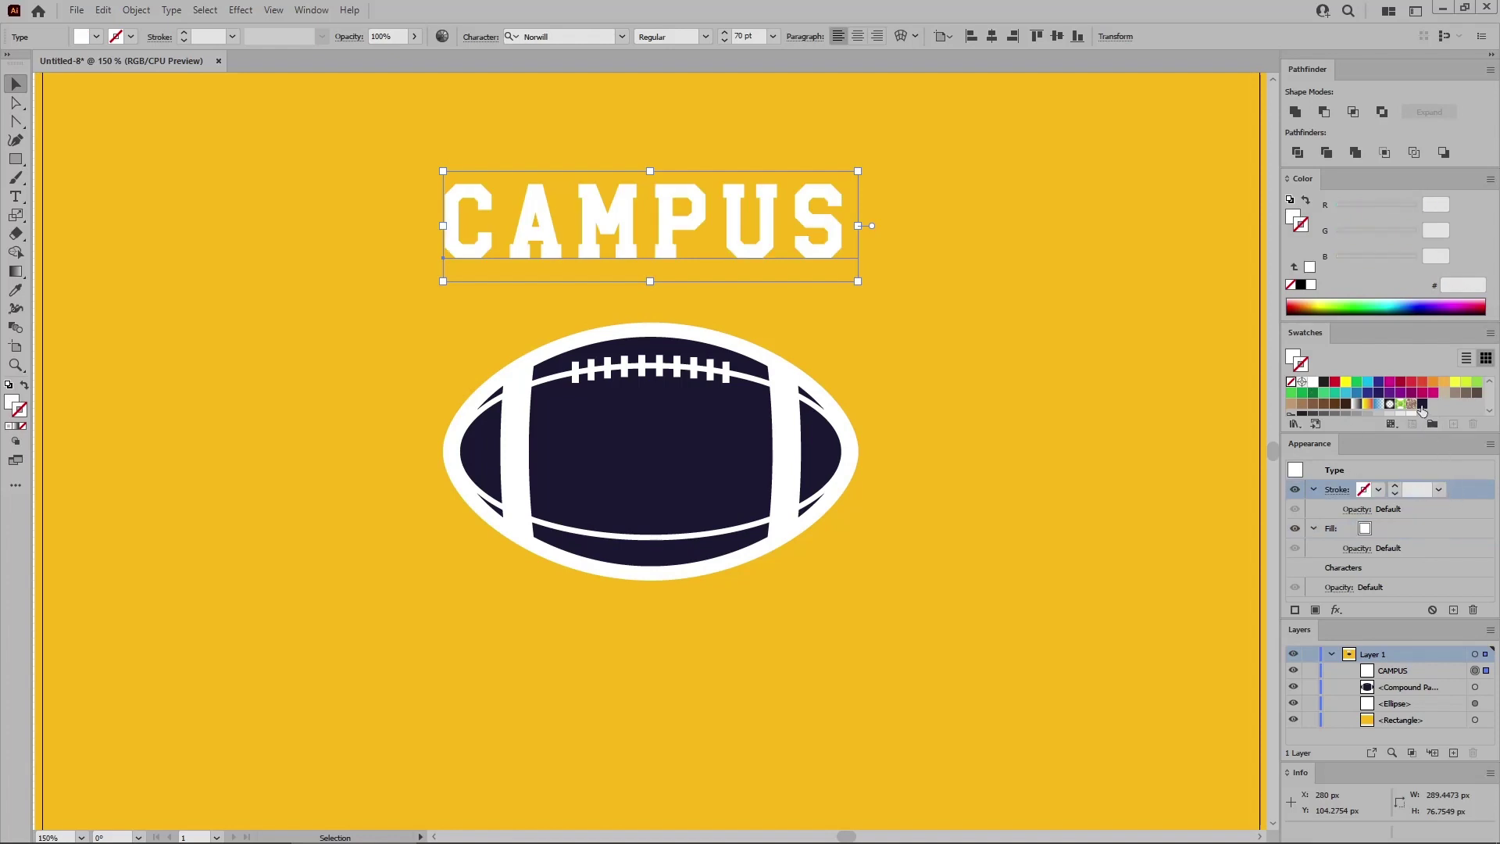
{"action": "left_click", "coordinate": [1421, 405]}
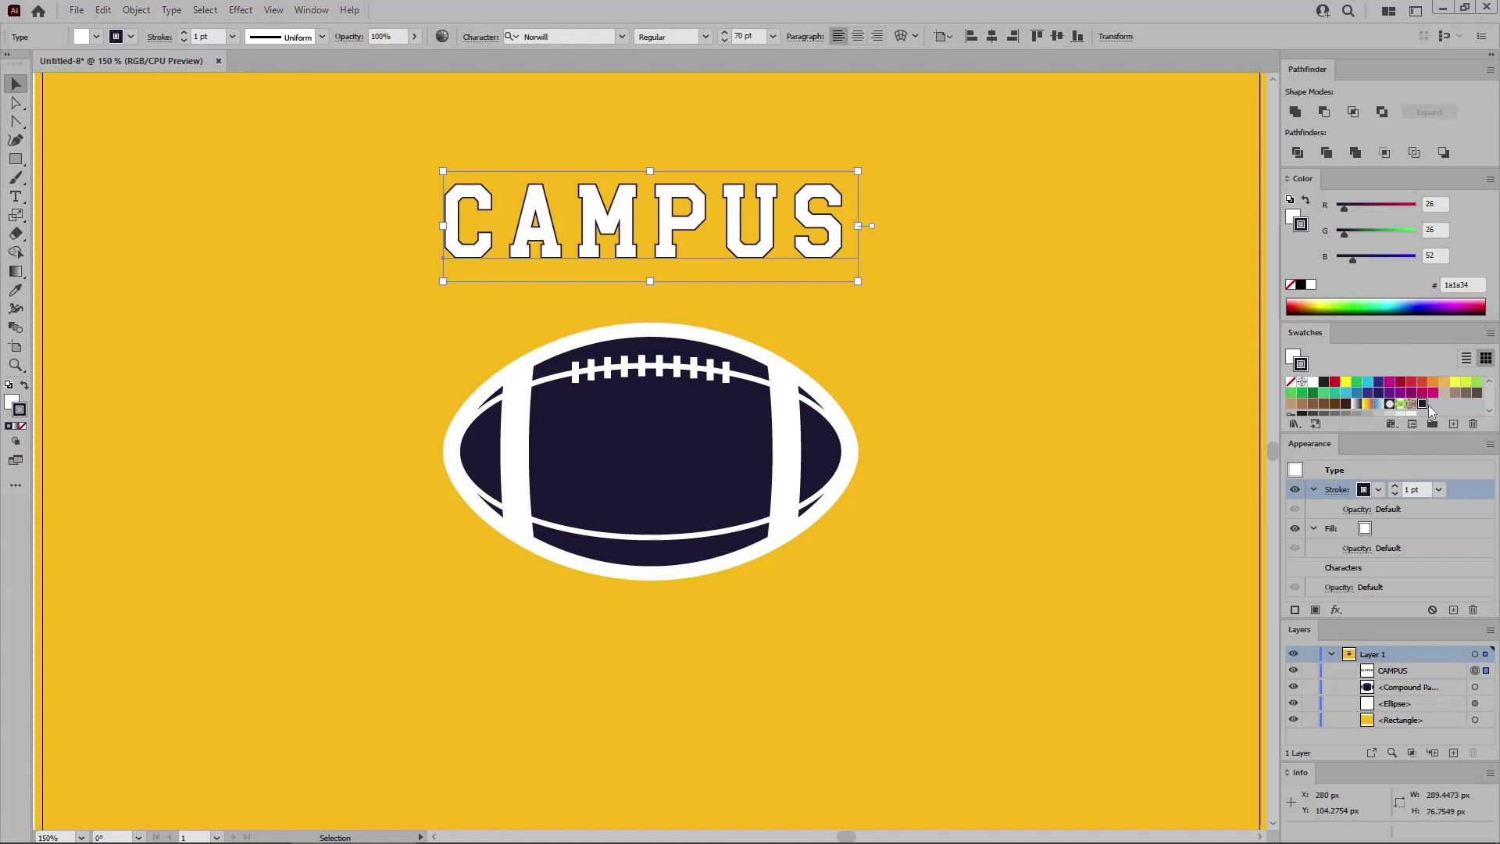
{"action": "double_click", "coordinate": [1407, 490]}
{"action": "type", "text": "2"}
{"action": "key", "text": "Return"}
{"action": "left_click", "coordinate": [240, 11]}
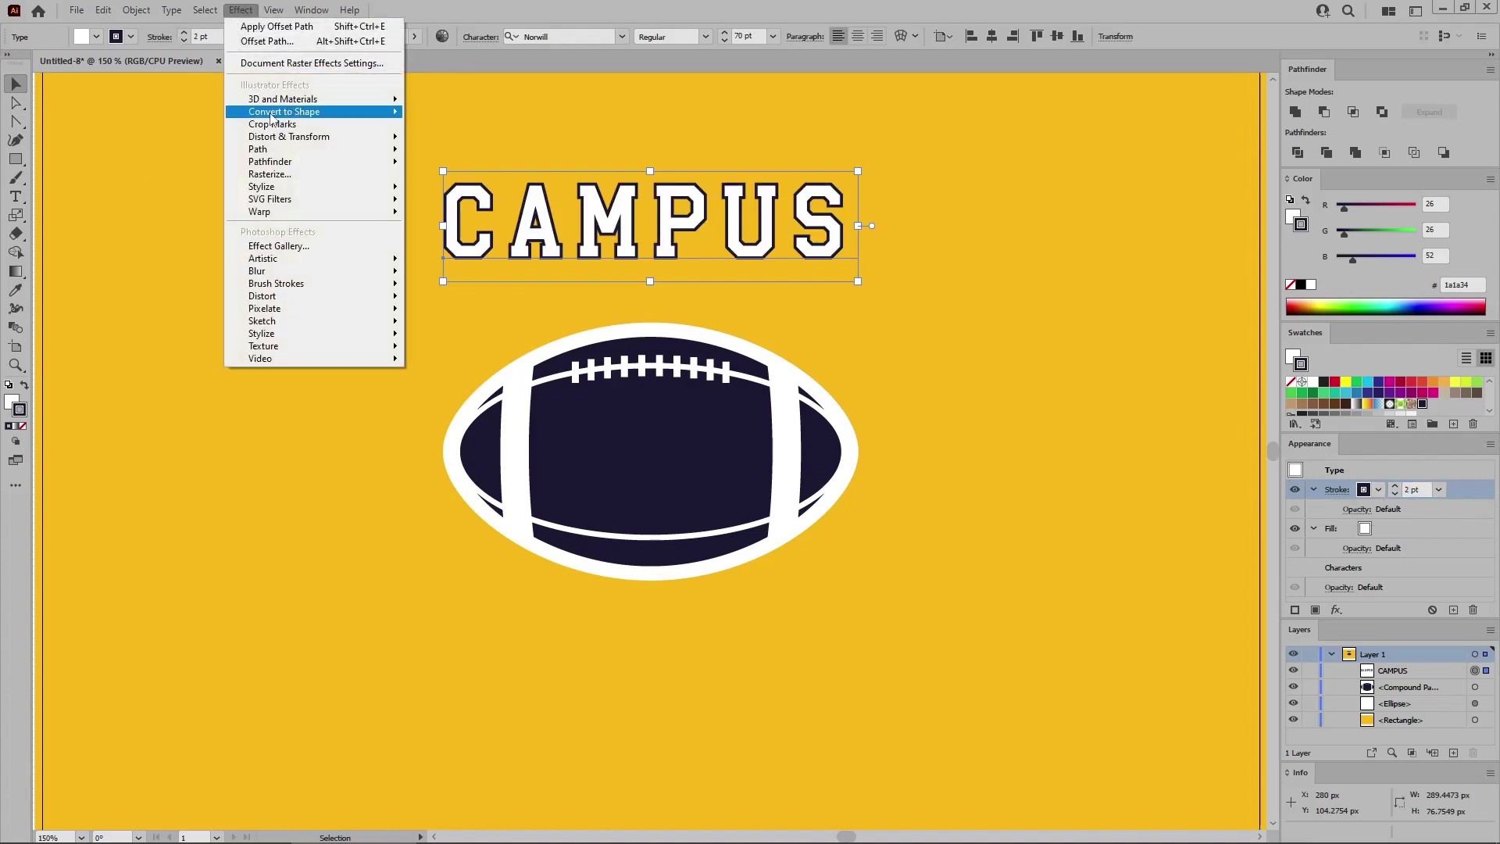
{"action": "mouse_move", "coordinate": [312, 150]}
{"action": "left_click", "coordinate": [442, 149]}
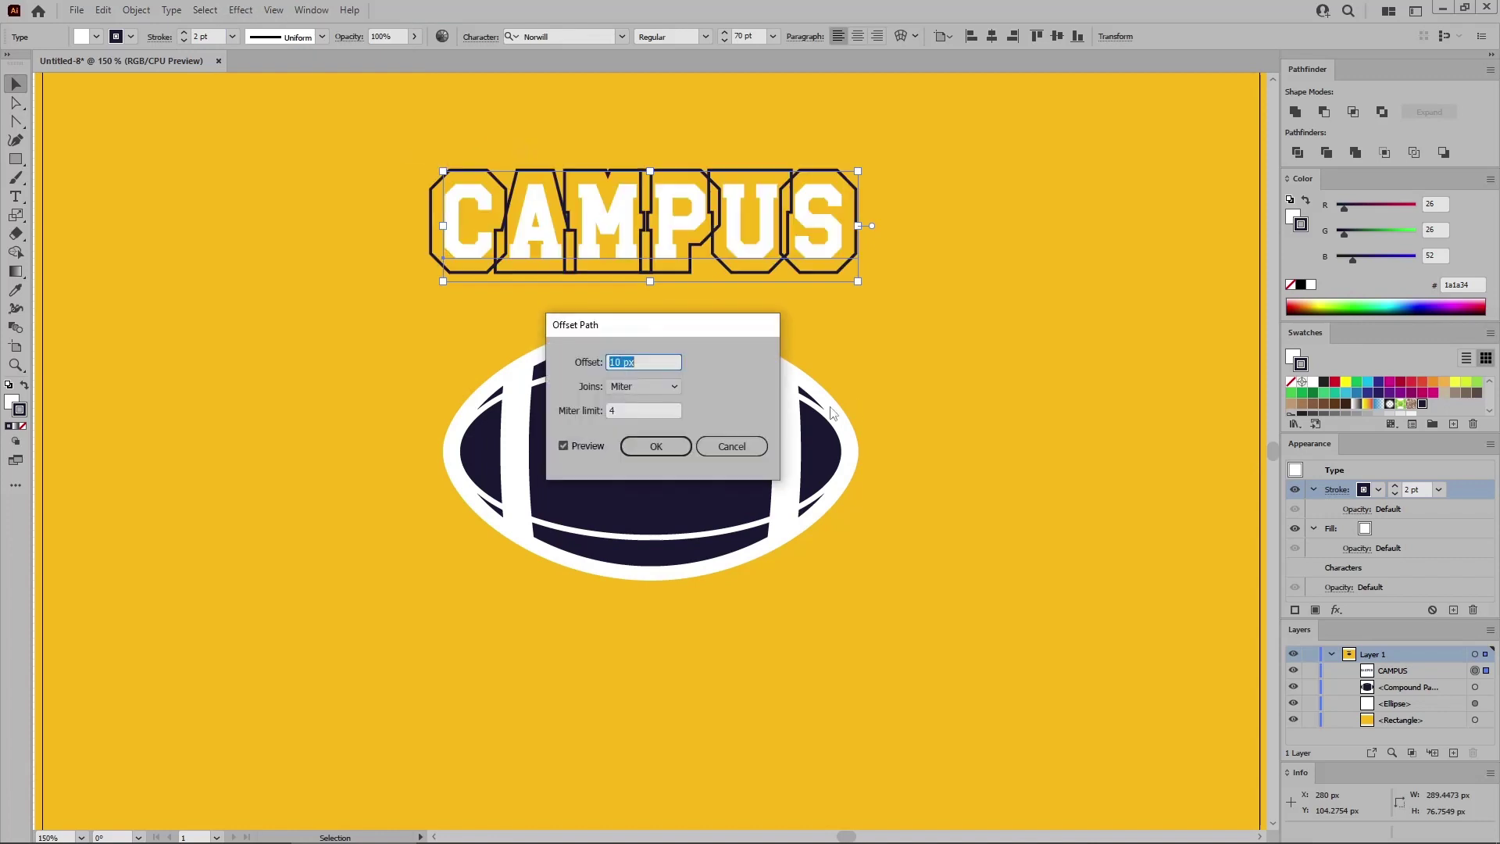
{"action": "type", "text": "-1"}
{"action": "left_click", "coordinate": [659, 448]}
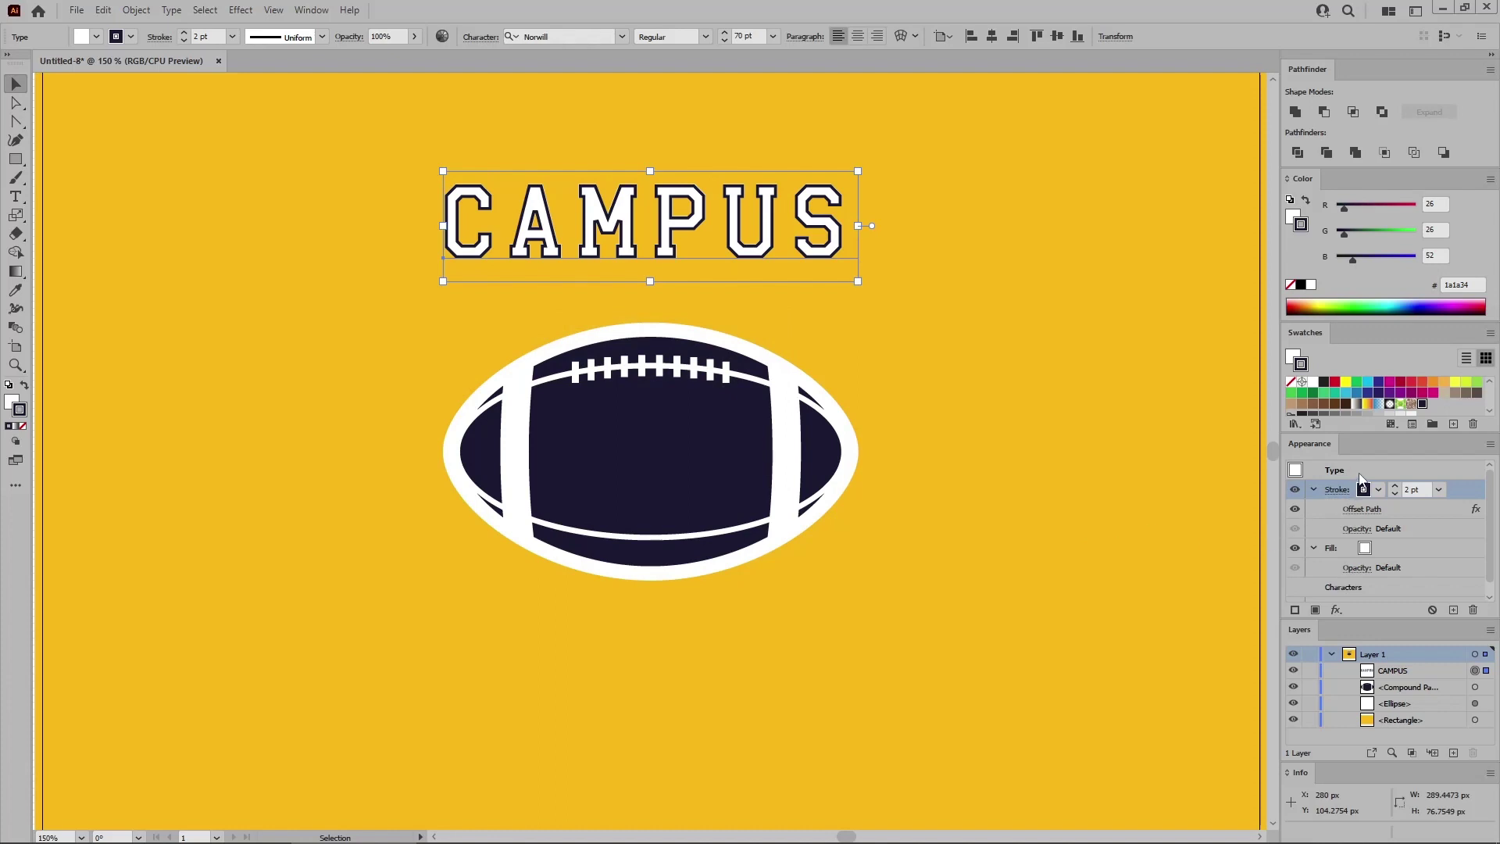
- Add a second 4 pt navy stroke with a 4 px Offset Path
{"action": "left_click", "coordinate": [1296, 610]}
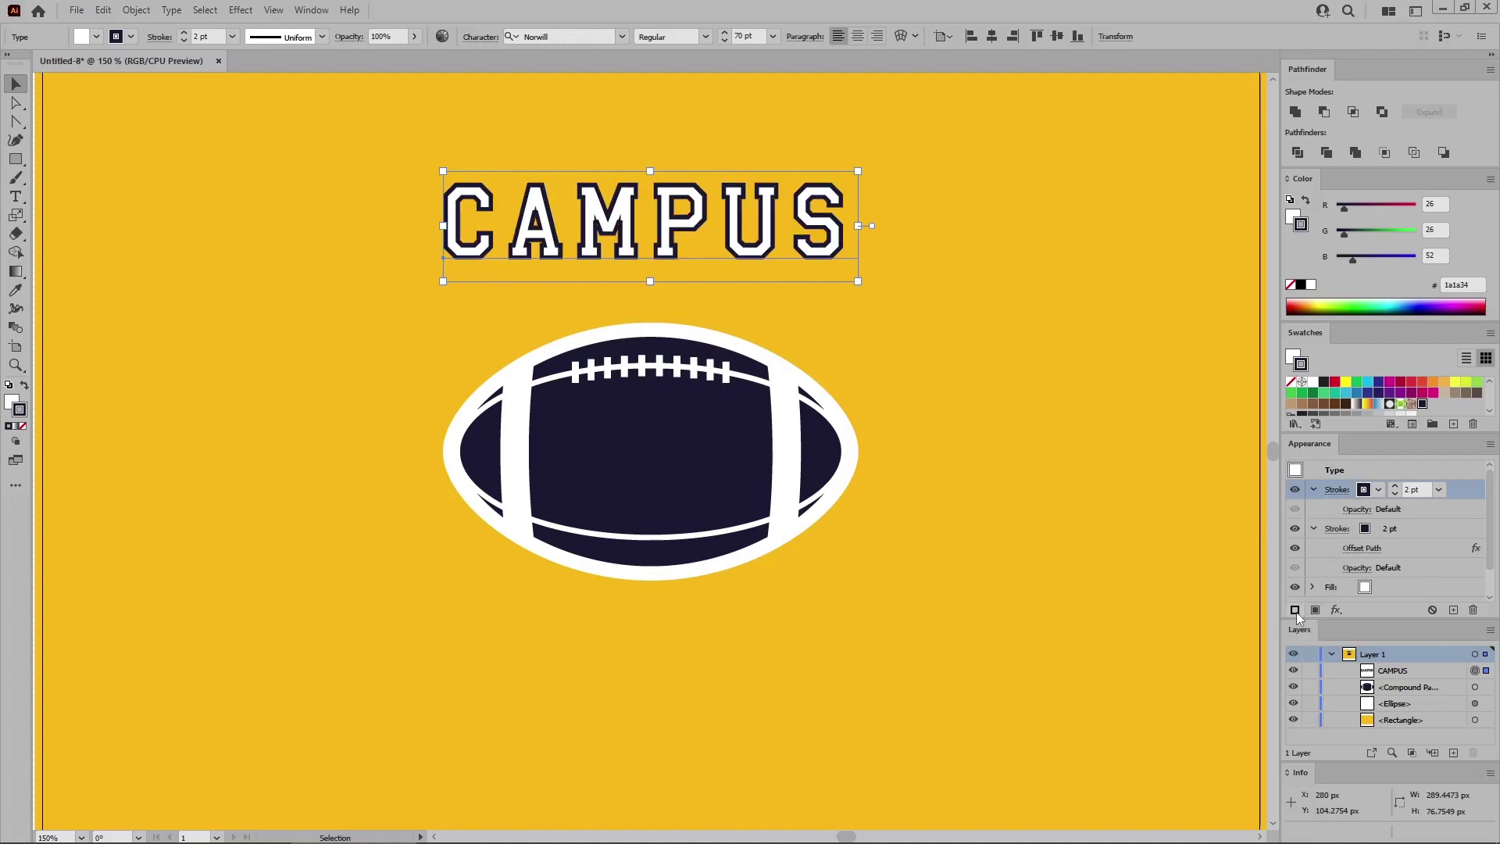
{"action": "double_click", "coordinate": [1410, 488]}
{"action": "key", "text": "Return"}
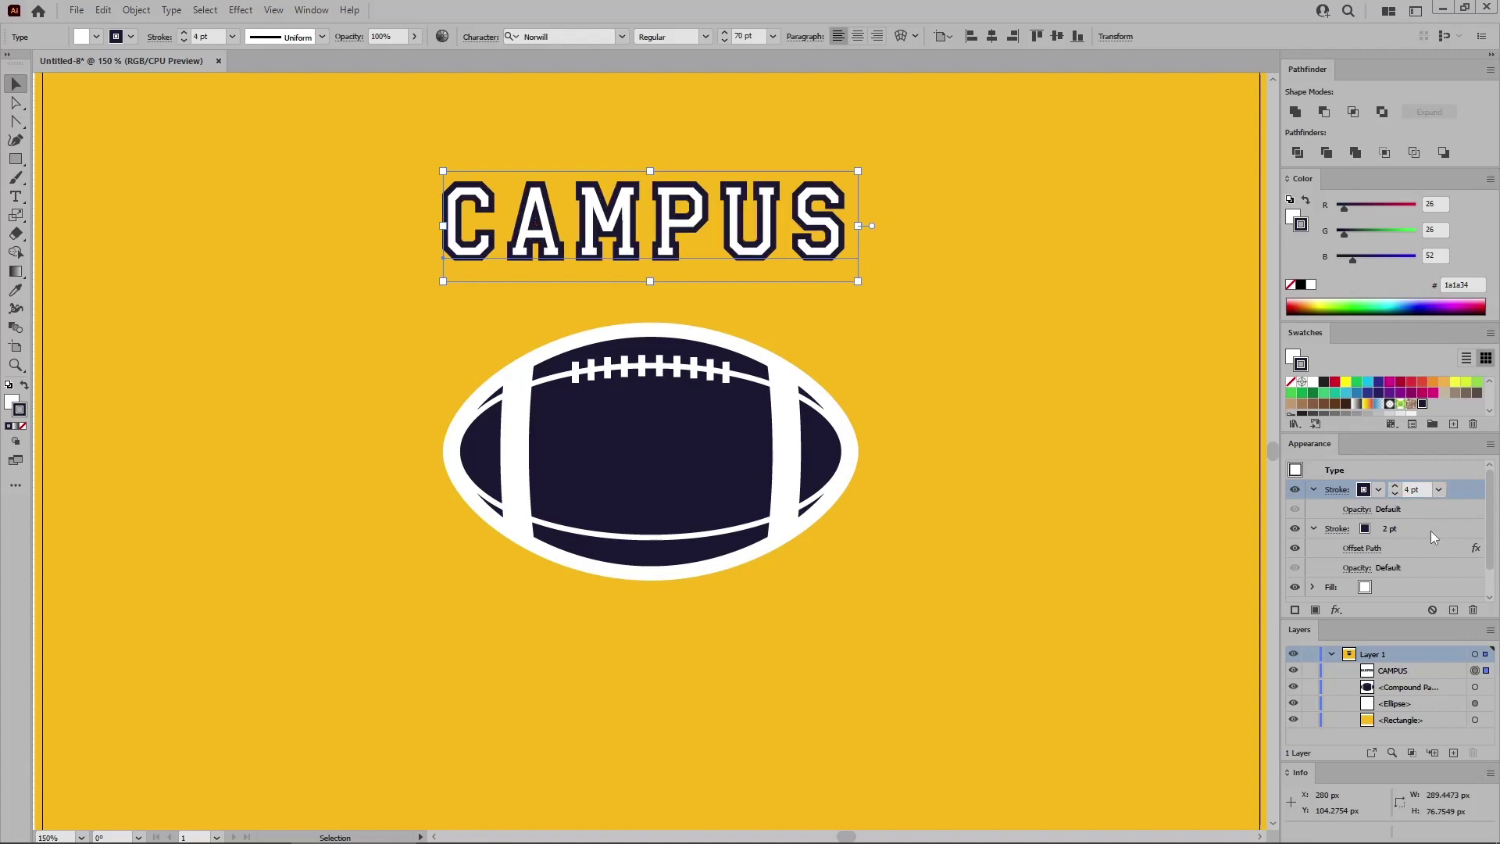
{"action": "left_click", "coordinate": [241, 10]}
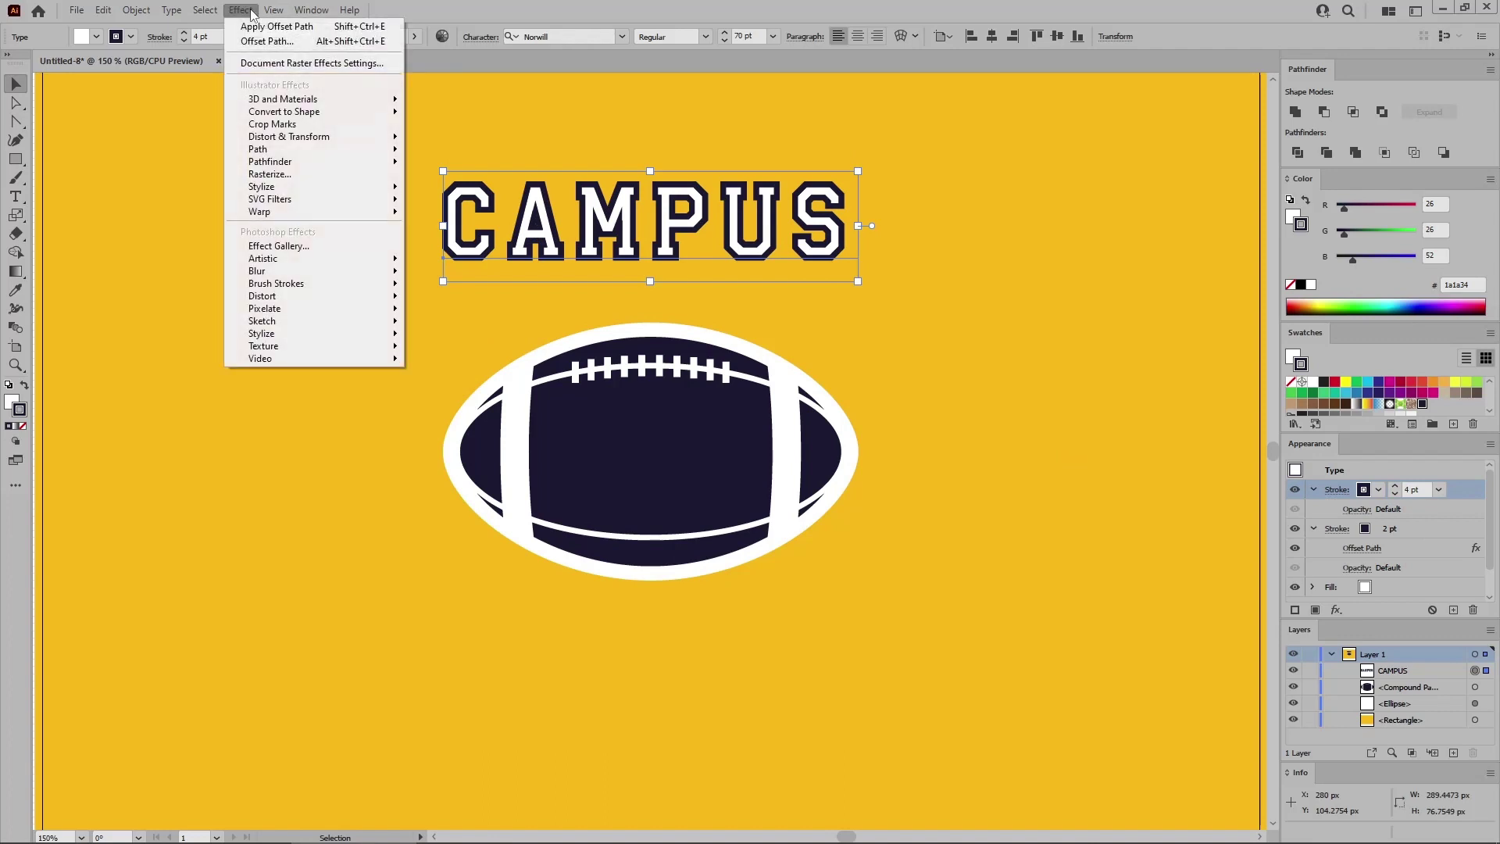
{"action": "mouse_move", "coordinate": [269, 149]}
{"action": "left_click", "coordinate": [462, 150]}
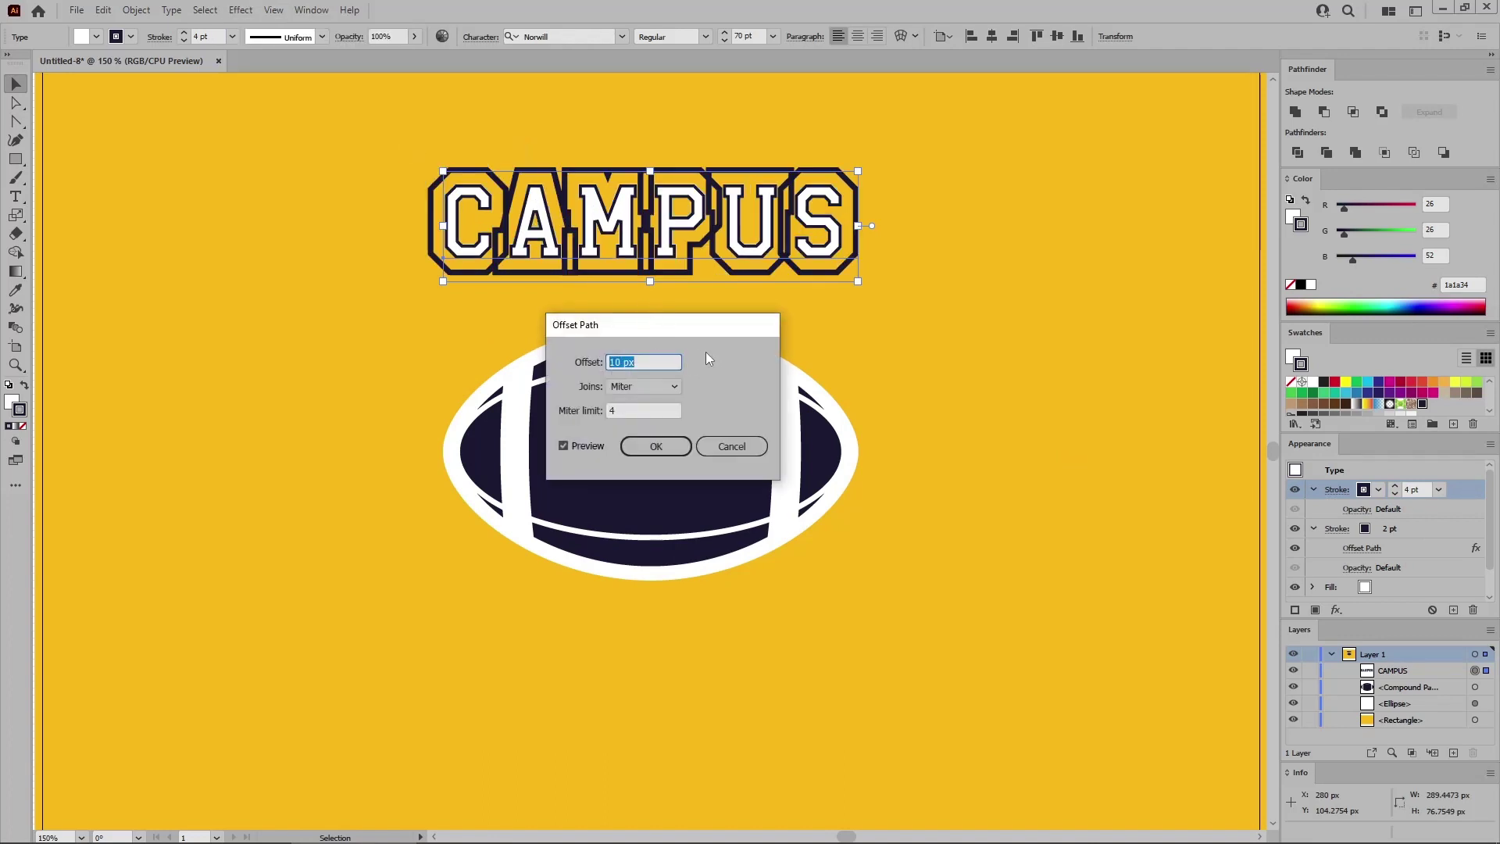
{"action": "type", "text": "4"}
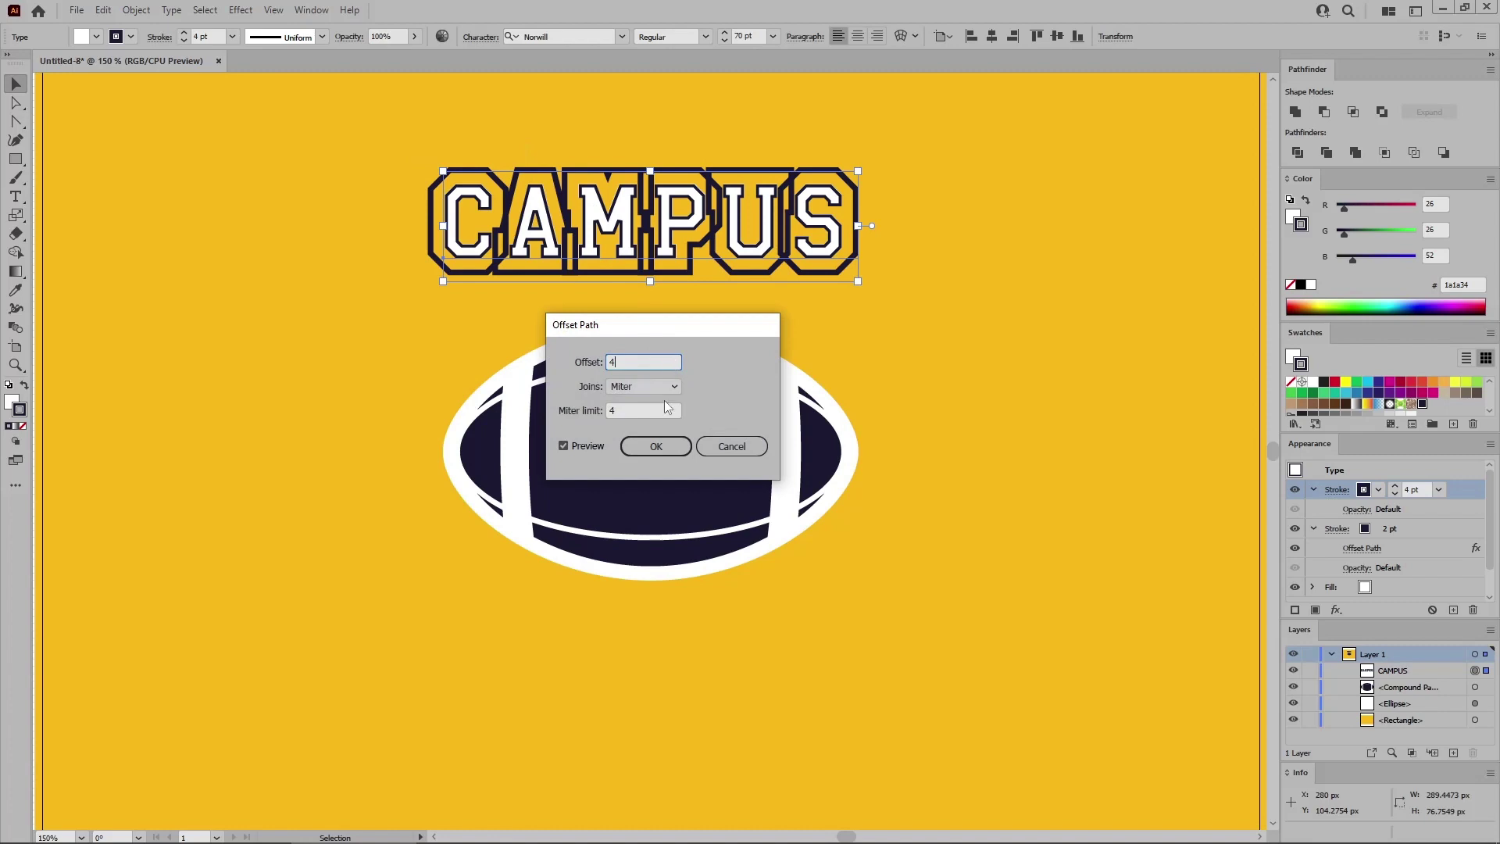
{"action": "left_click", "coordinate": [670, 449]}
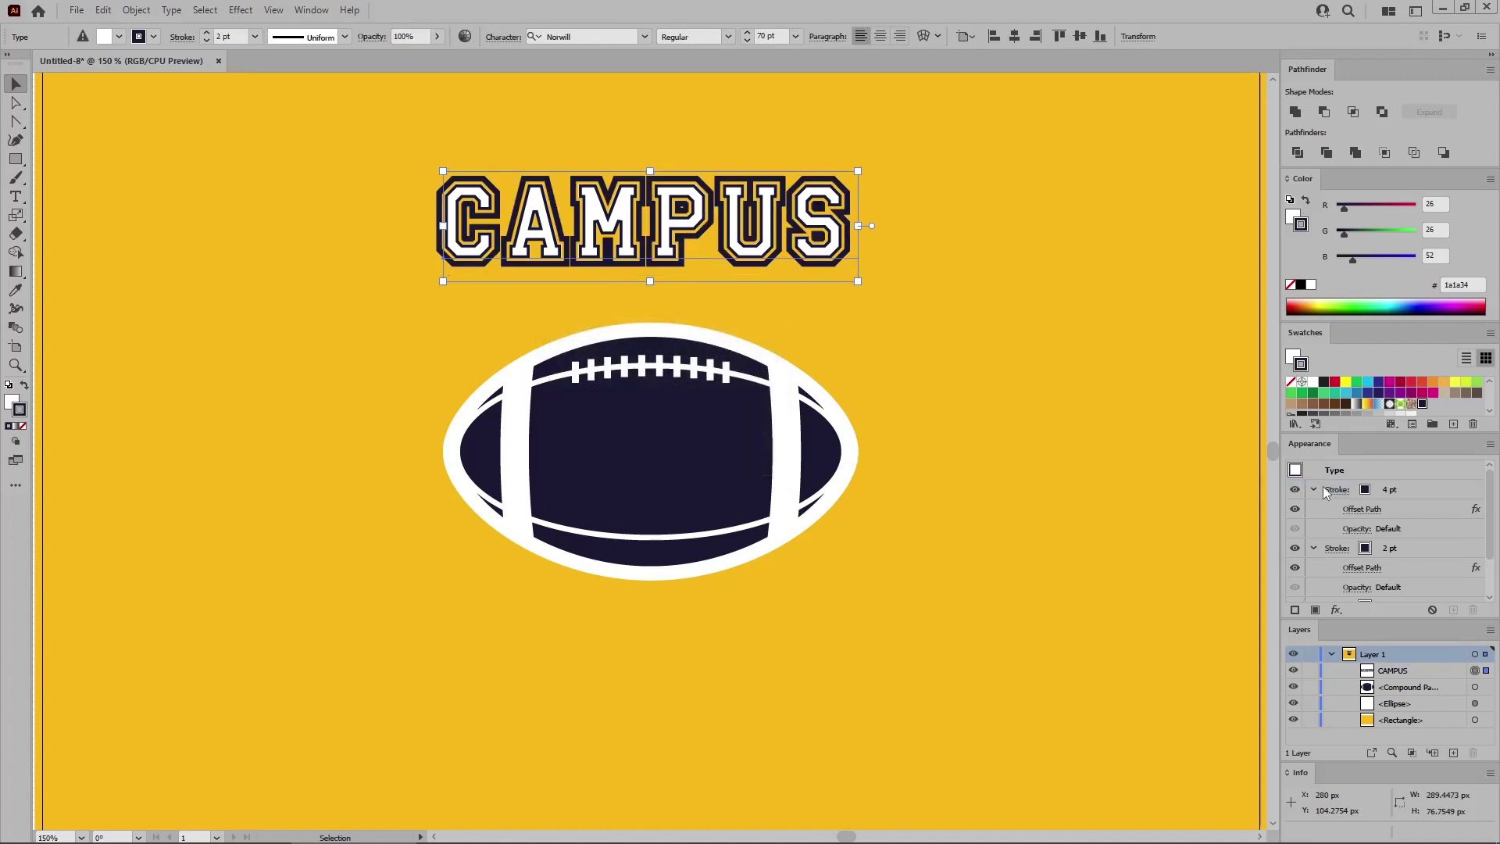
{"action": "key", "text": "x"}
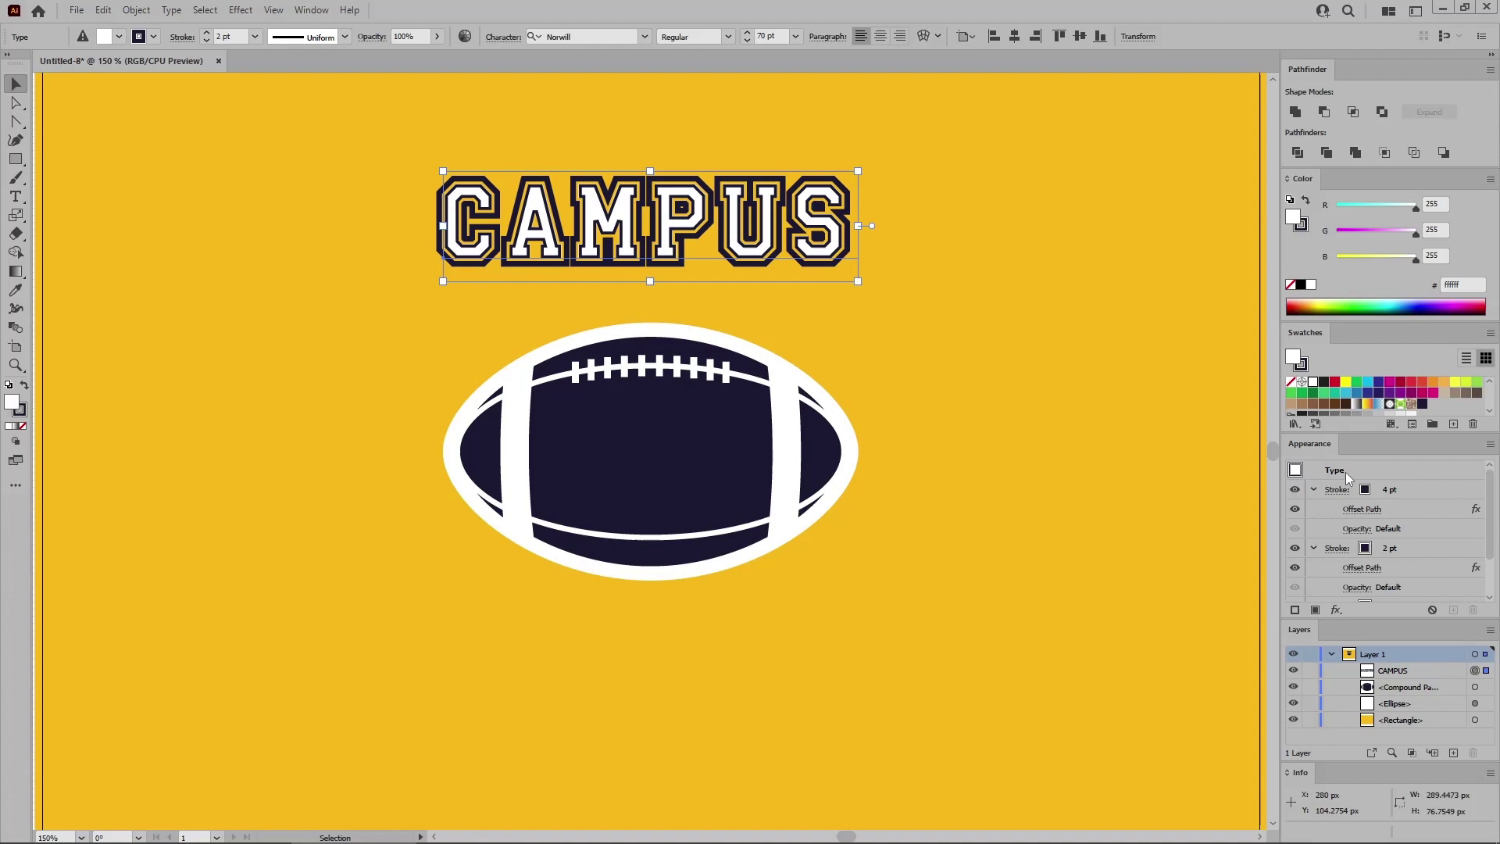
- Add a red fill to the football's white oval, placed beneath the white fill
{"action": "left_click", "coordinate": [1475, 706]}
{"action": "left_click", "coordinate": [1396, 533]}
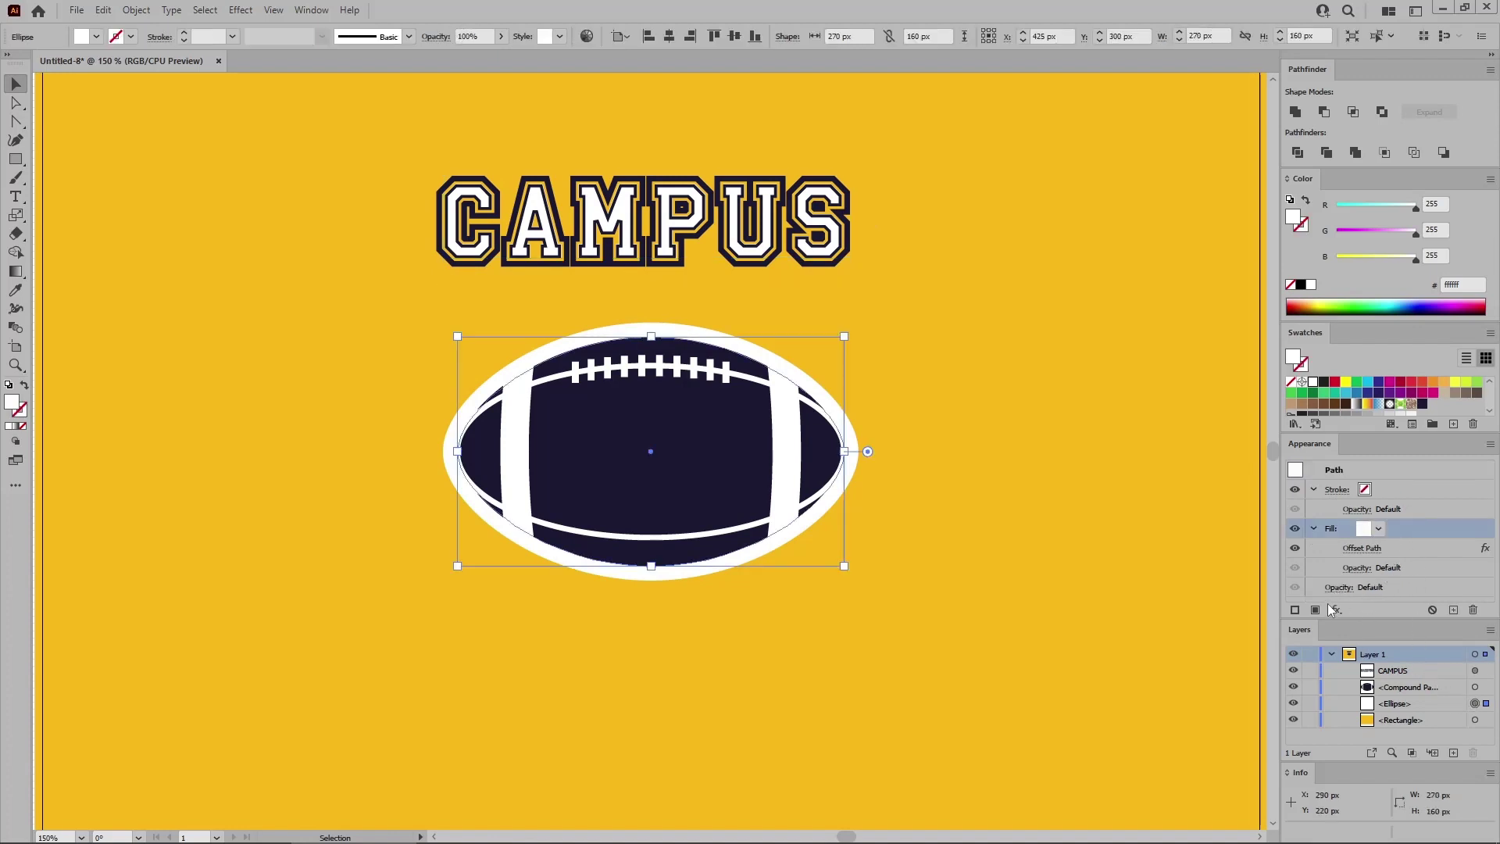
{"action": "left_click", "coordinate": [1315, 609]}
{"action": "left_click", "coordinate": [1411, 383]}
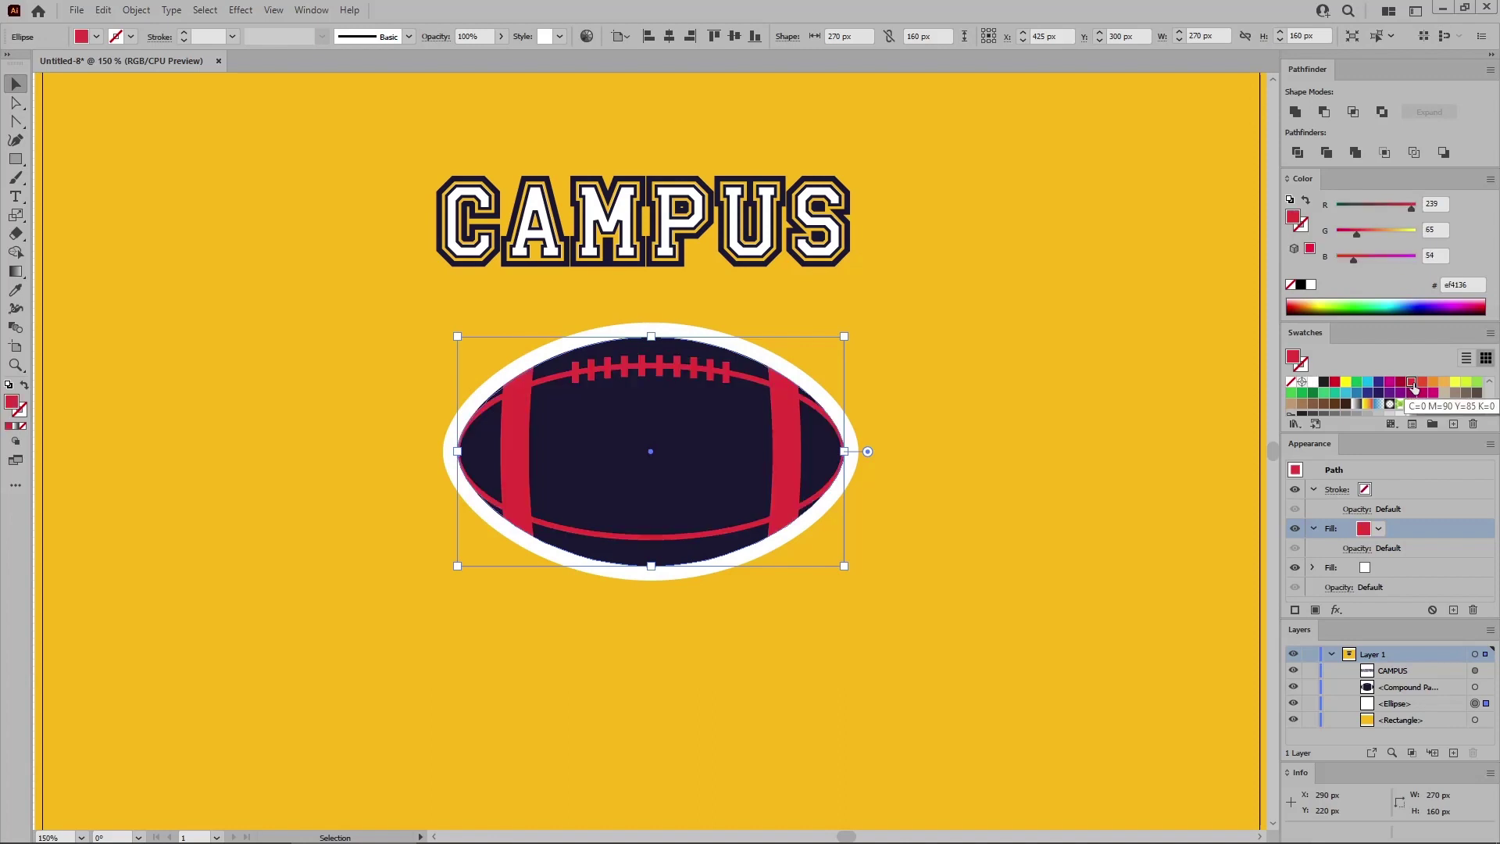
{"action": "left_click_drag", "start_coordinate": [1411, 530], "coordinate": [1404, 585]}
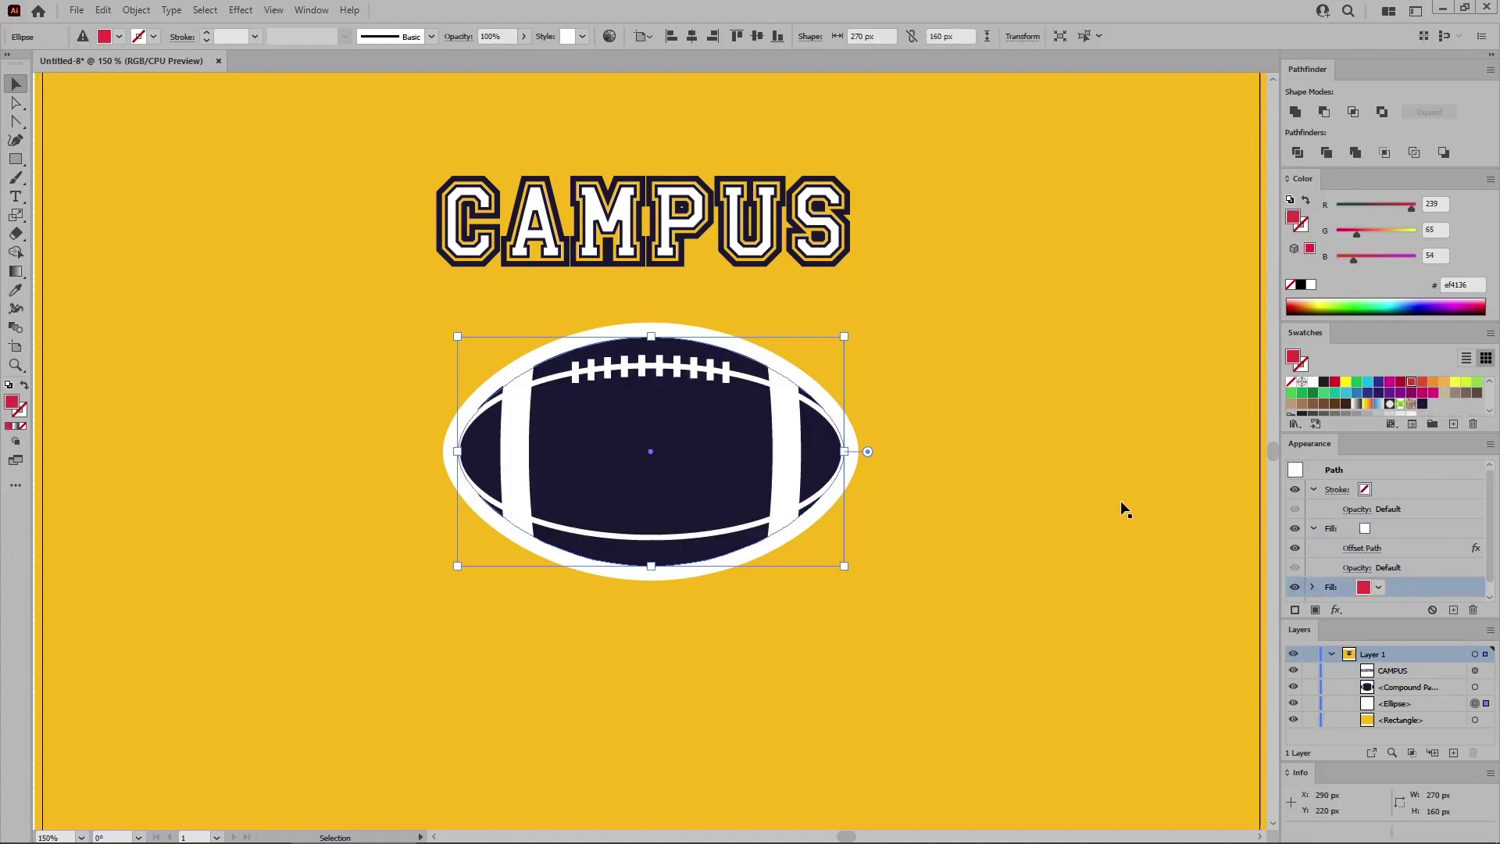
- Offset the red fill outward by 28 px with Offset Path
{"action": "left_click", "coordinate": [241, 10]}
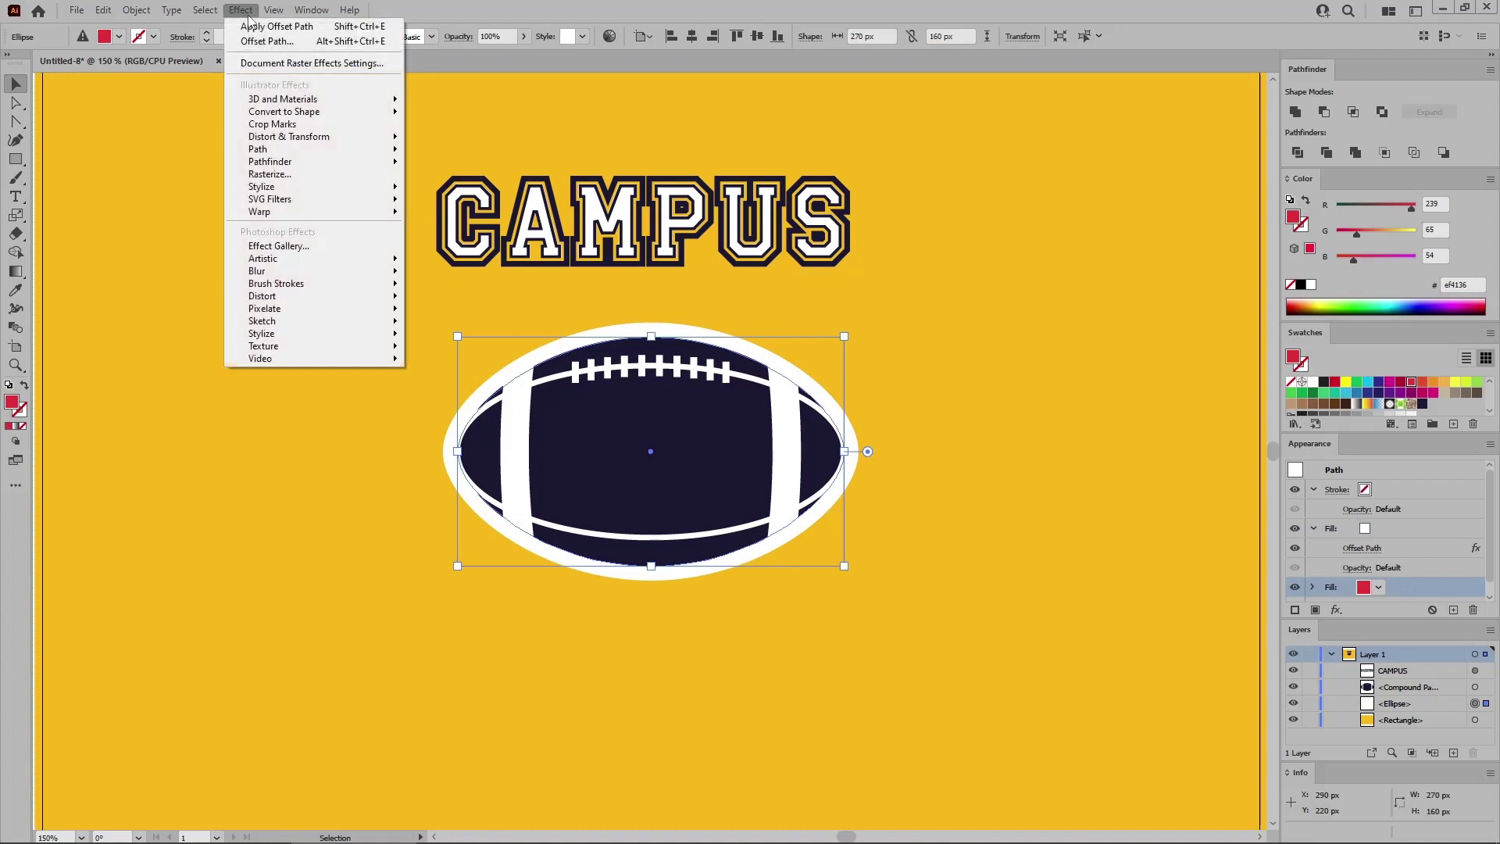
{"action": "mouse_move", "coordinate": [263, 149]}
{"action": "left_click", "coordinate": [453, 151]}
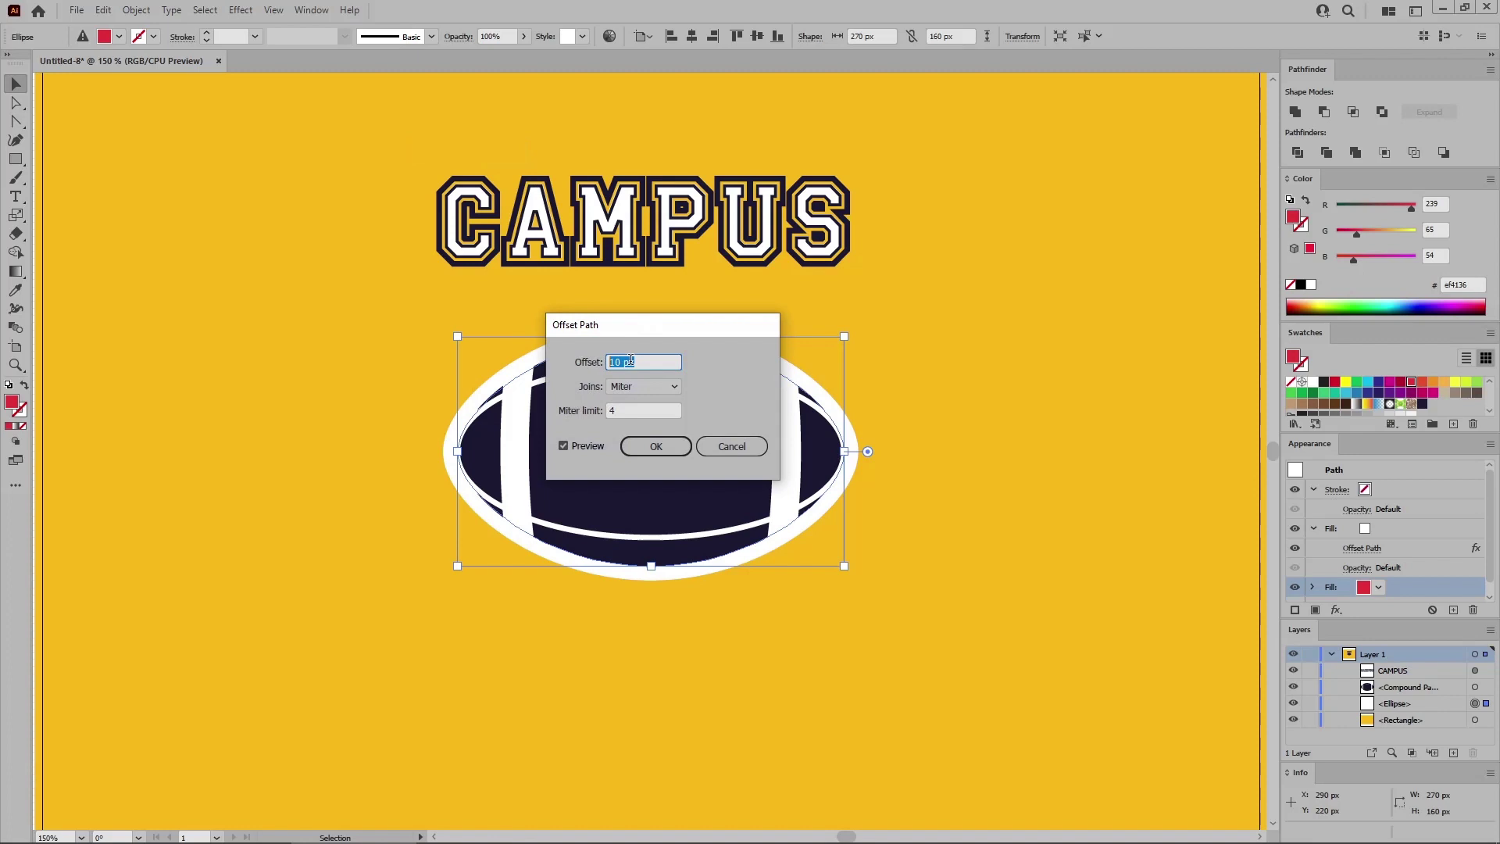
{"action": "type", "text": "28"}
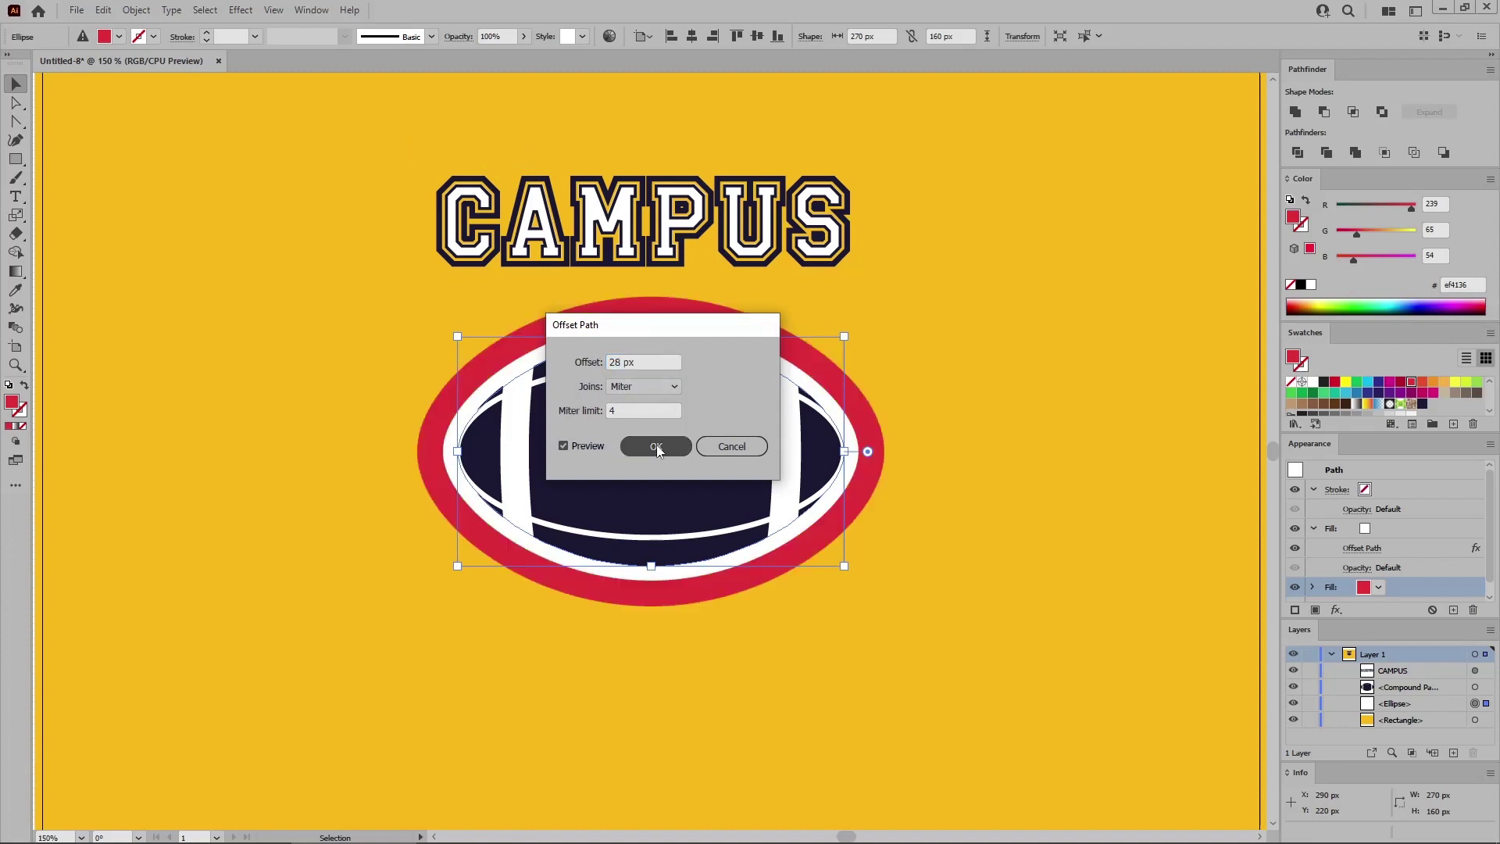
{"action": "left_click", "coordinate": [658, 444]}
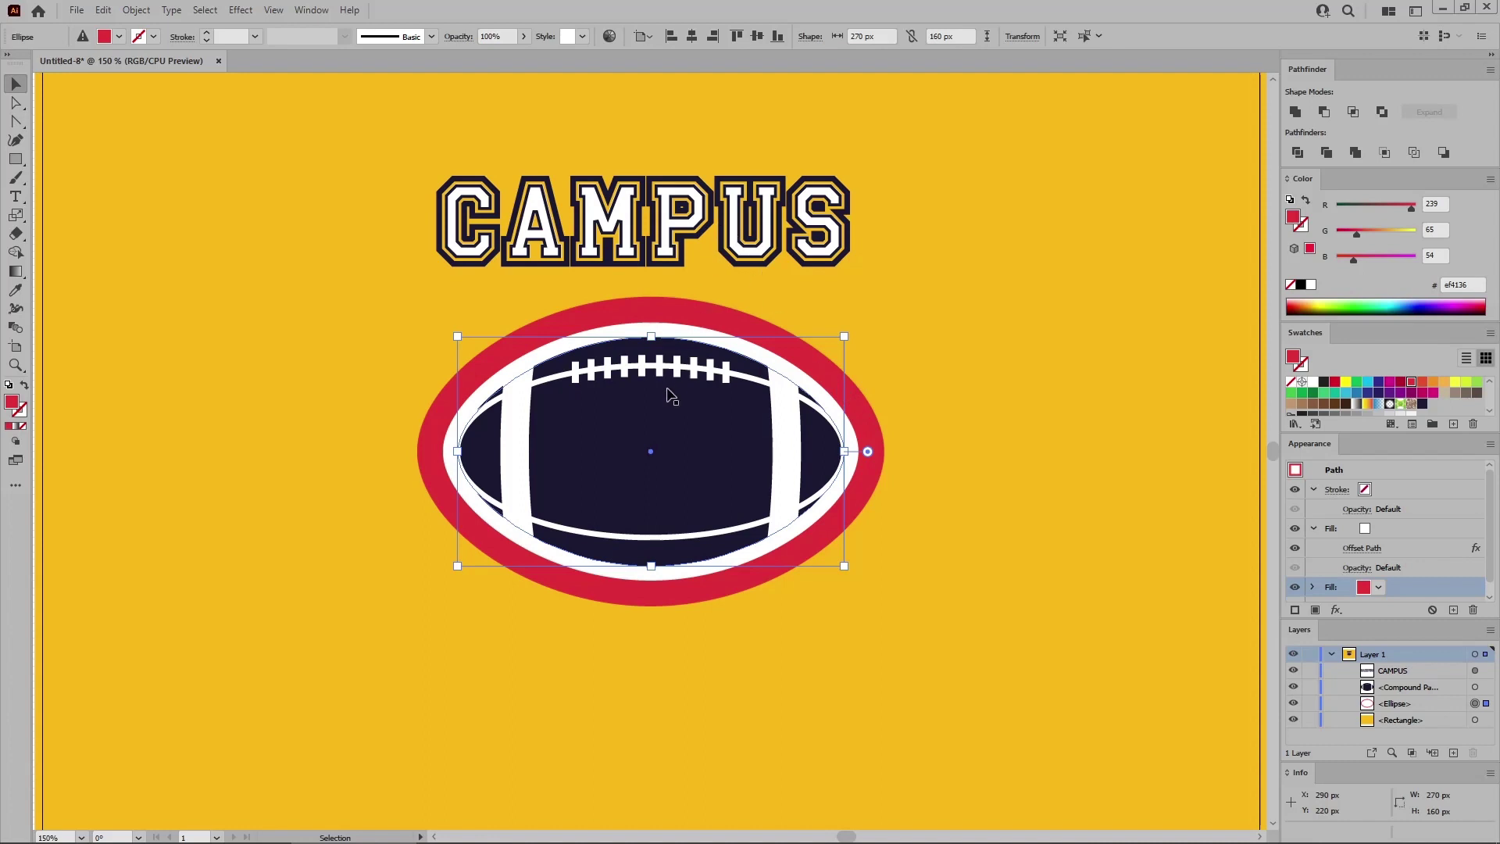
- Apply a horizontal Arc warp with 46% bend to the CAMPUS text
{"action": "left_click", "coordinate": [676, 239]}
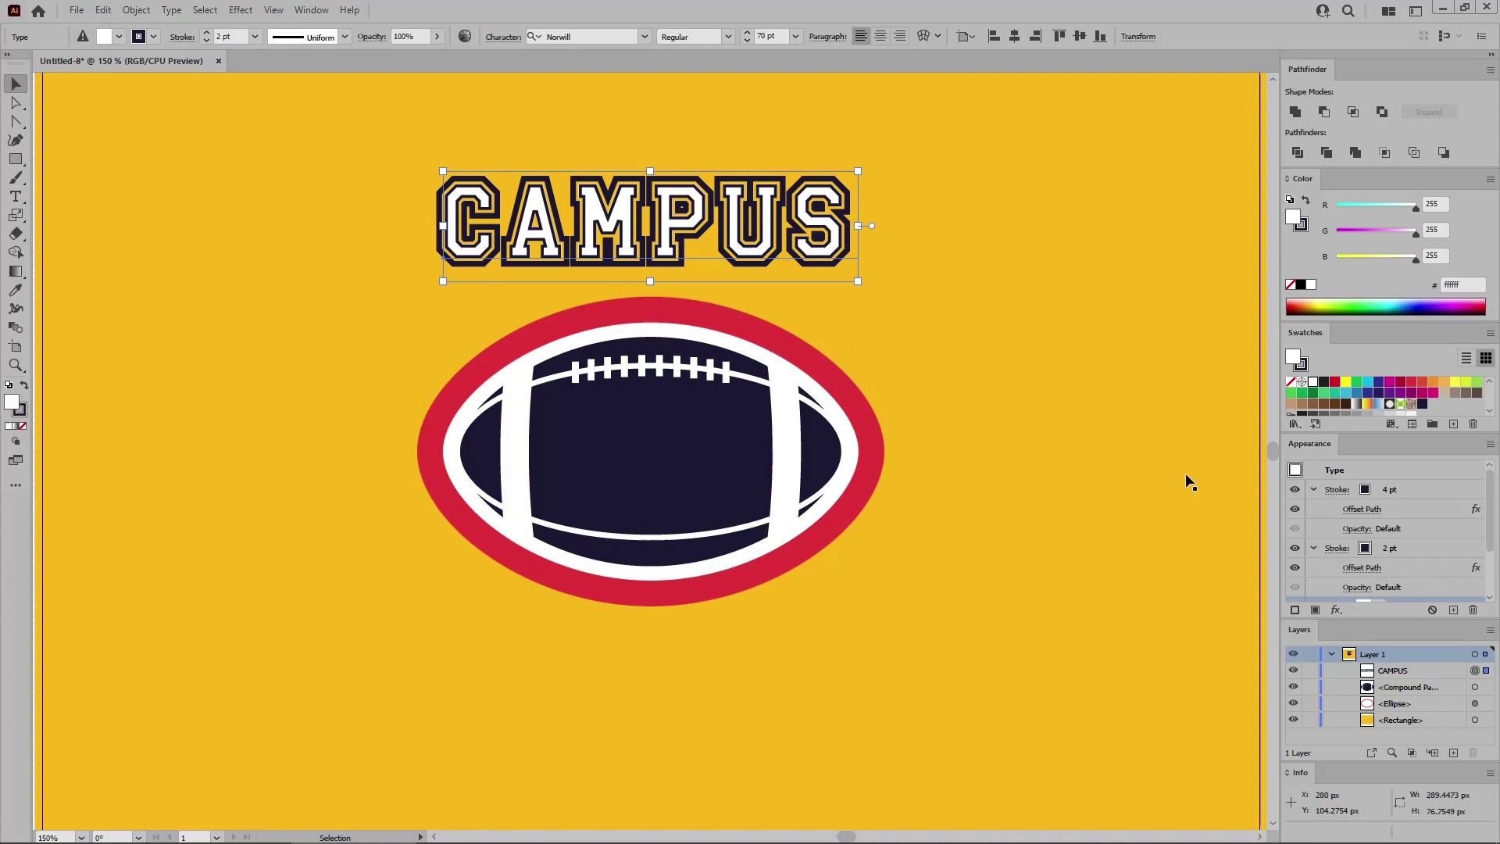
{"action": "left_click", "coordinate": [1313, 490]}
{"action": "left_click", "coordinate": [1313, 508]}
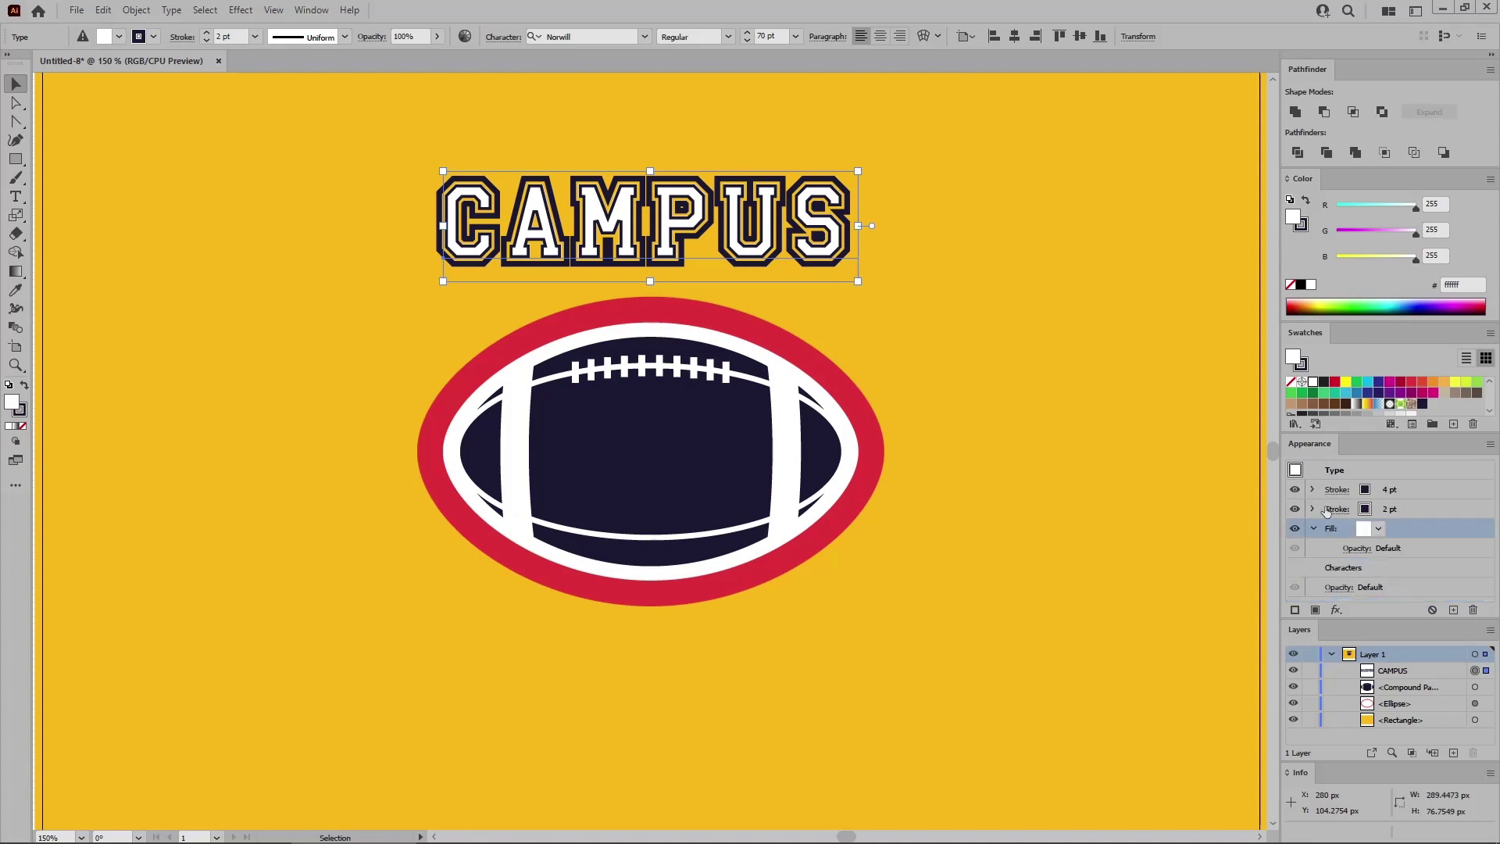
{"action": "left_click", "coordinate": [1368, 468]}
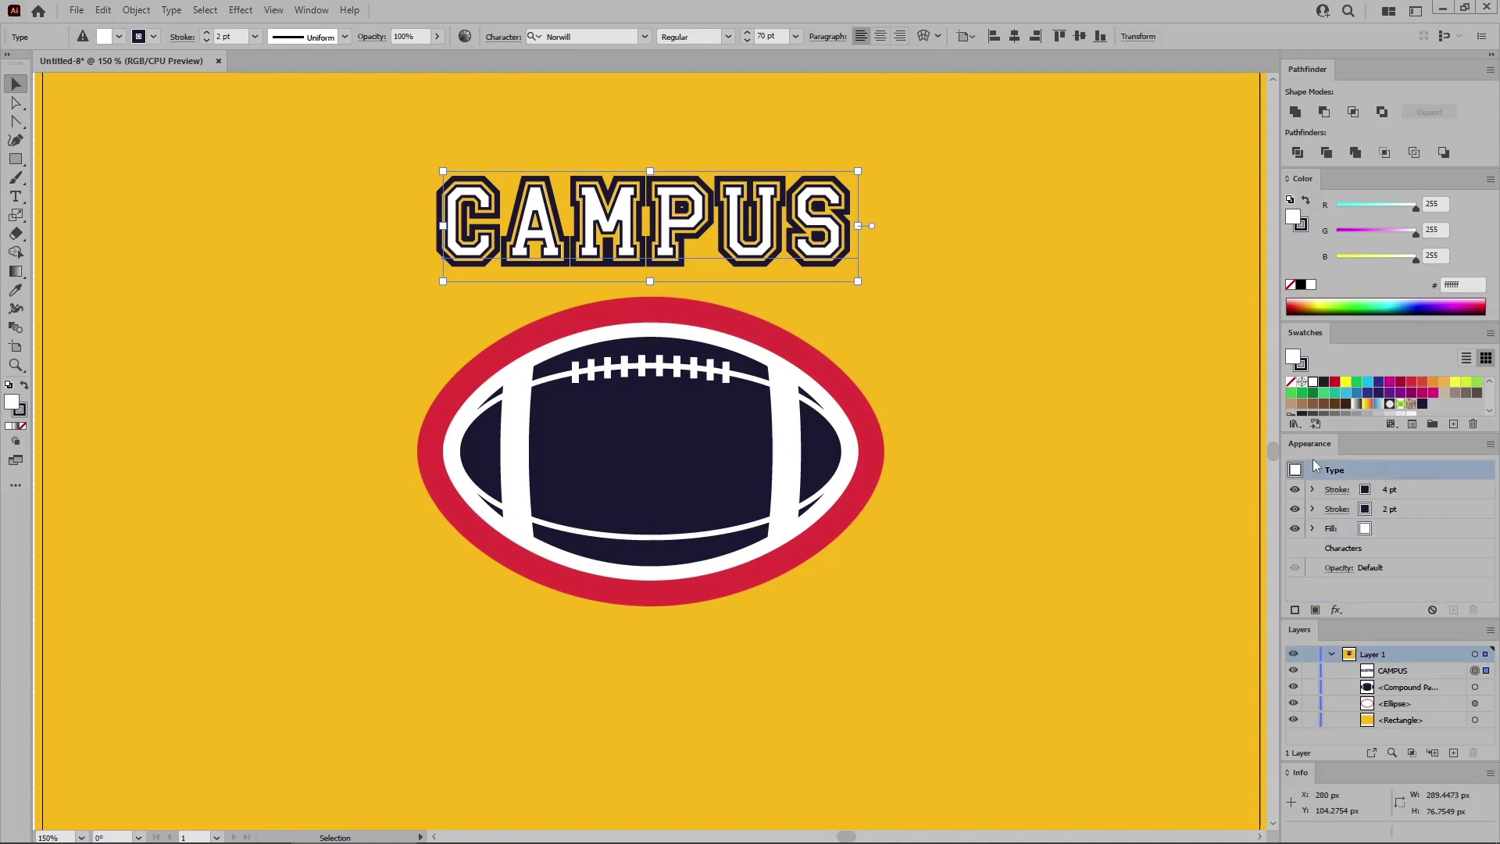
{"action": "left_click", "coordinate": [241, 10]}
{"action": "mouse_move", "coordinate": [274, 213]}
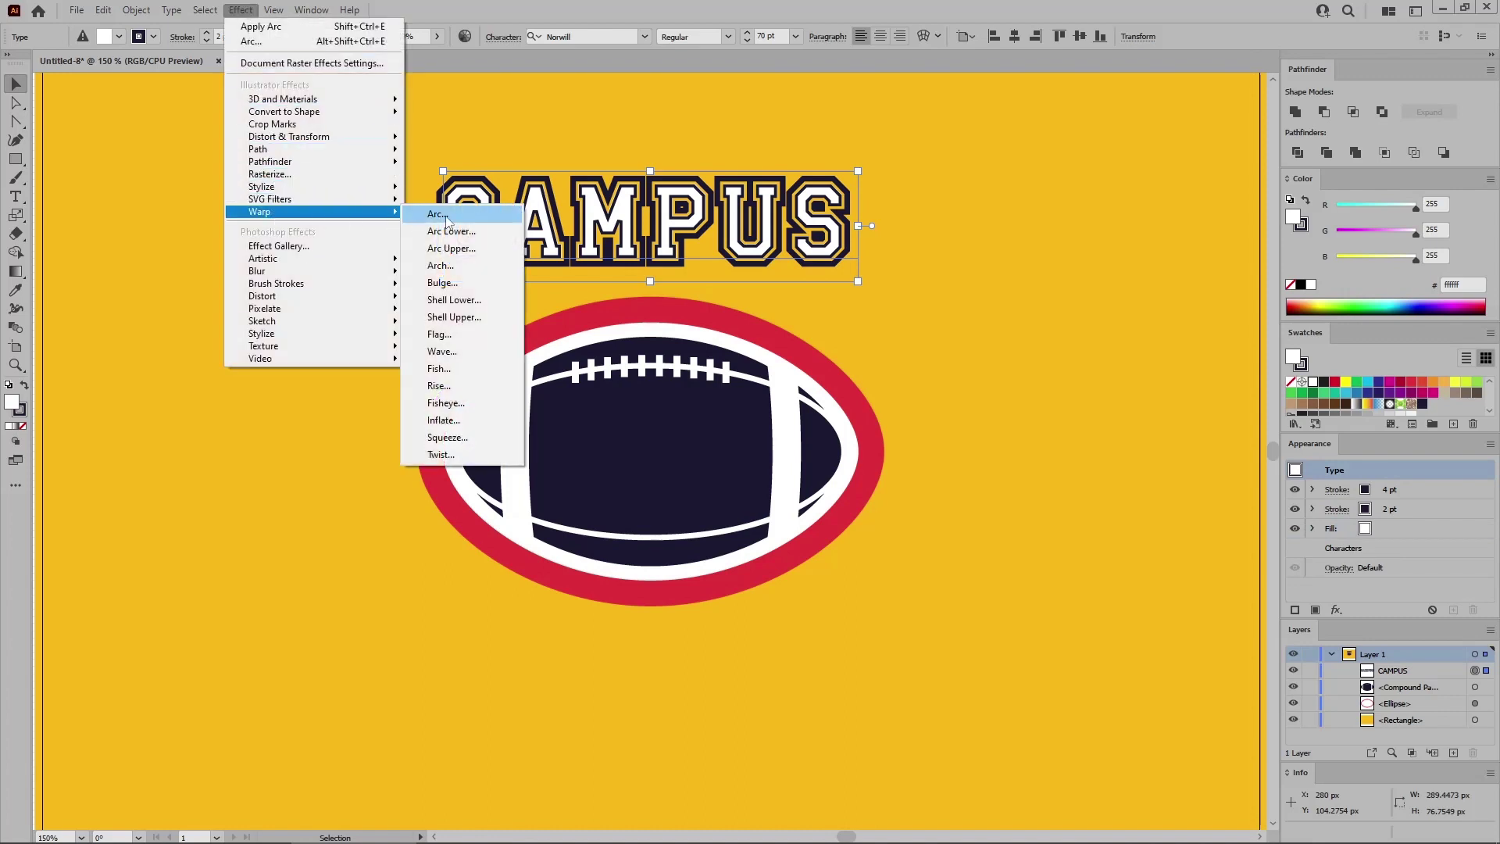
{"action": "left_click", "coordinate": [428, 212]}
{"action": "left_click", "coordinate": [1001, 391]}
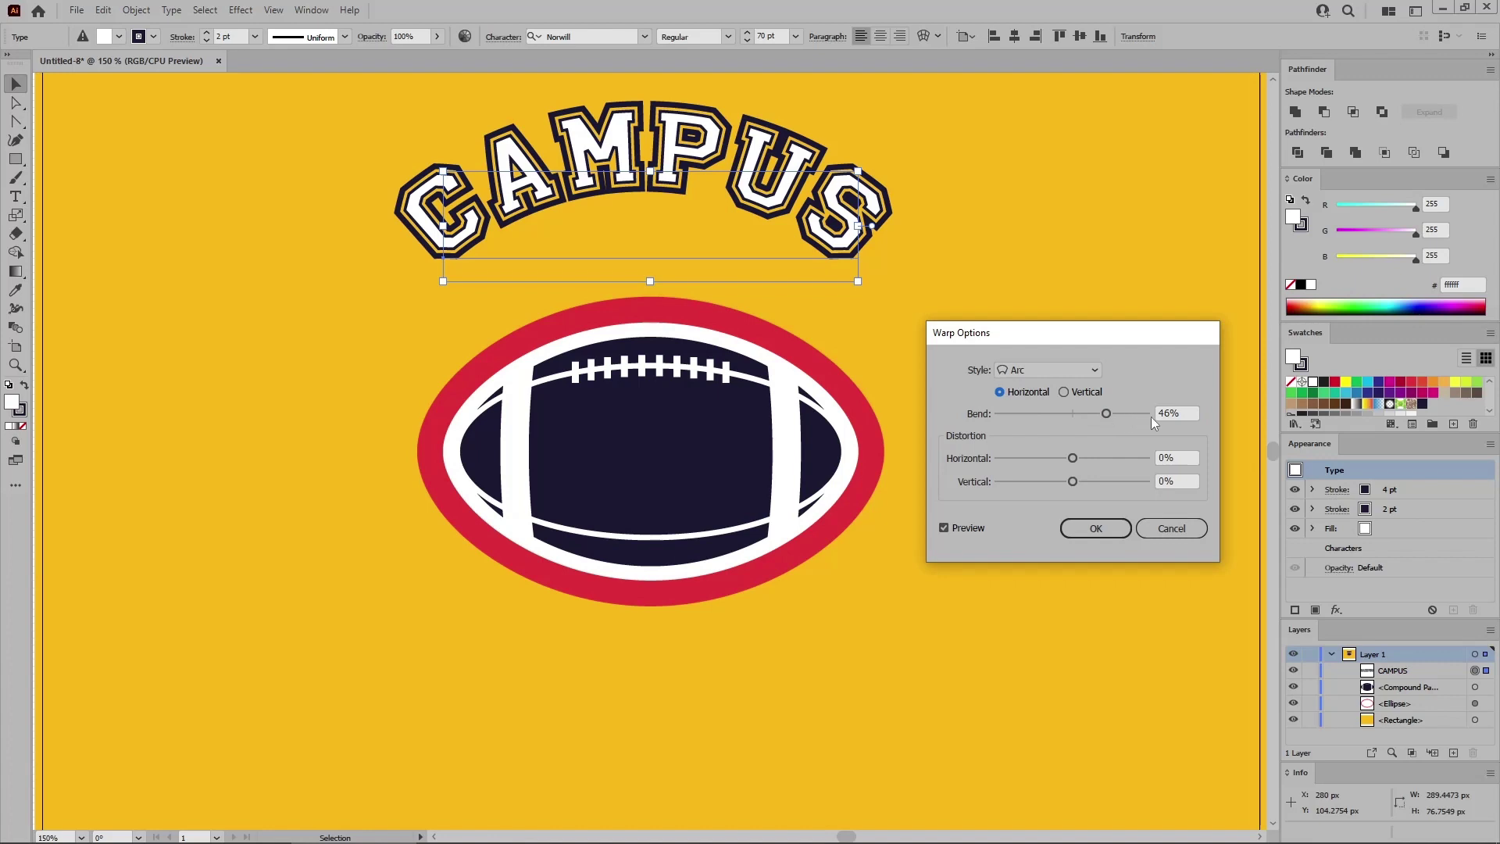
{"action": "left_click", "coordinate": [1189, 412]}
{"action": "left_click", "coordinate": [1096, 529]}
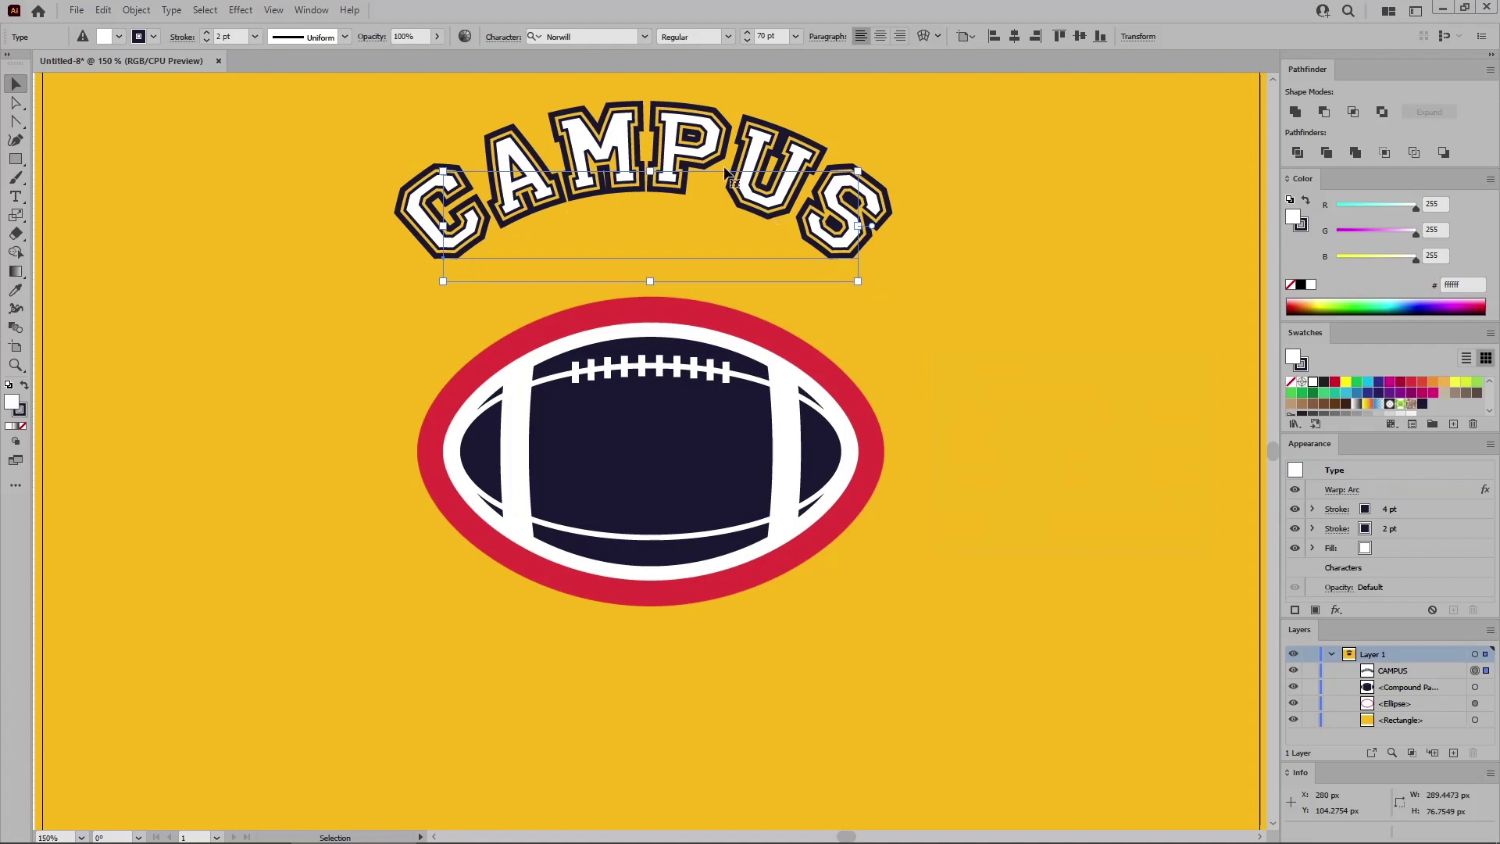
- Turn off Snap to Grid, settle CAMPUS above the ball, and Alt-drag a copy below
{"action": "left_click_drag", "start_coordinate": [694, 156], "coordinate": [691, 233]}
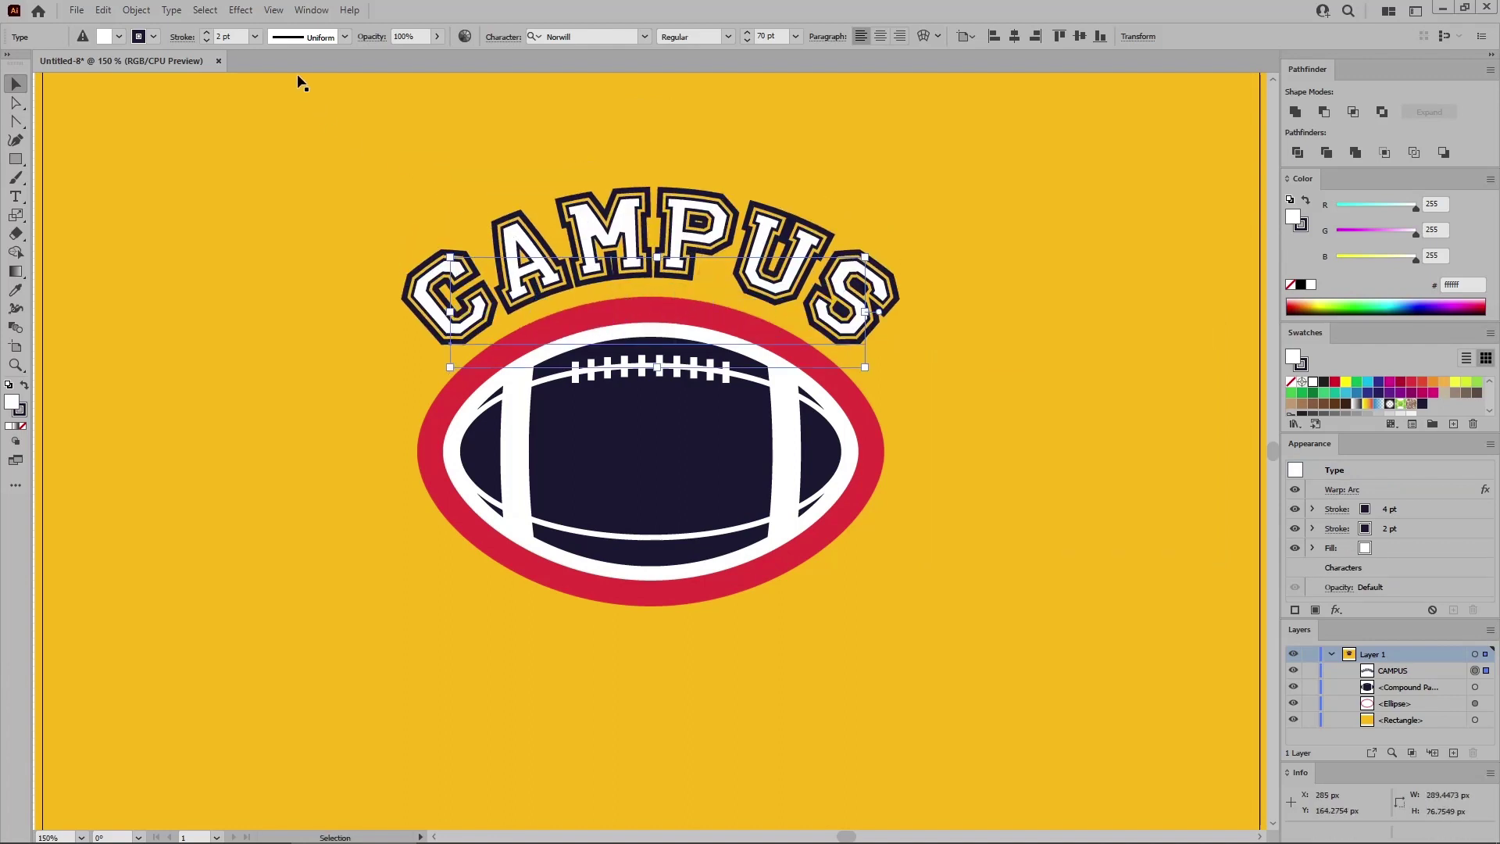
{"action": "left_click", "coordinate": [273, 10]}
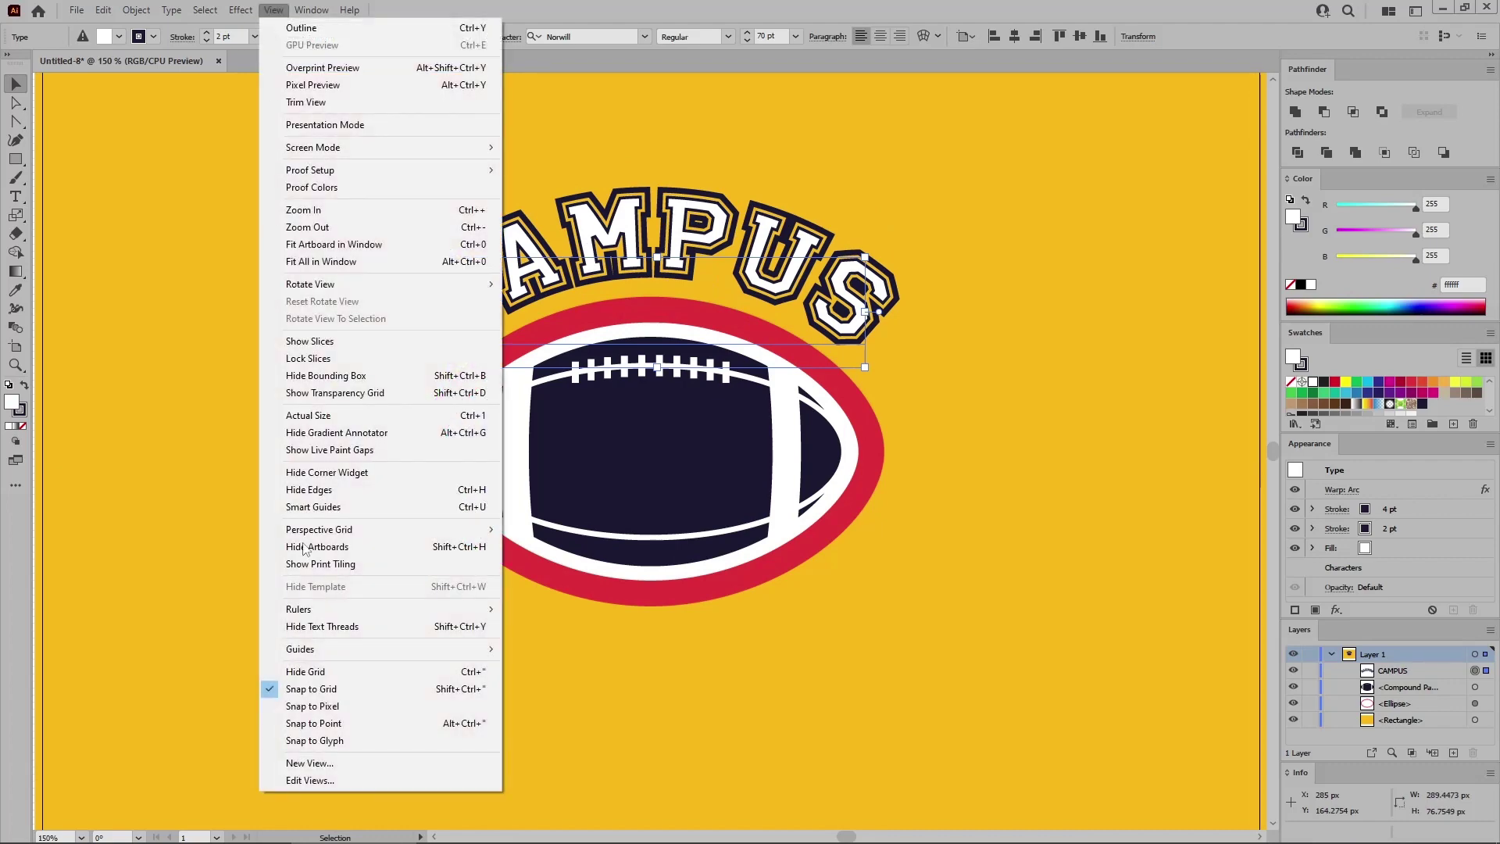
{"action": "left_click", "coordinate": [305, 689]}
{"action": "left_click_drag", "start_coordinate": [797, 364], "coordinate": [801, 374]}
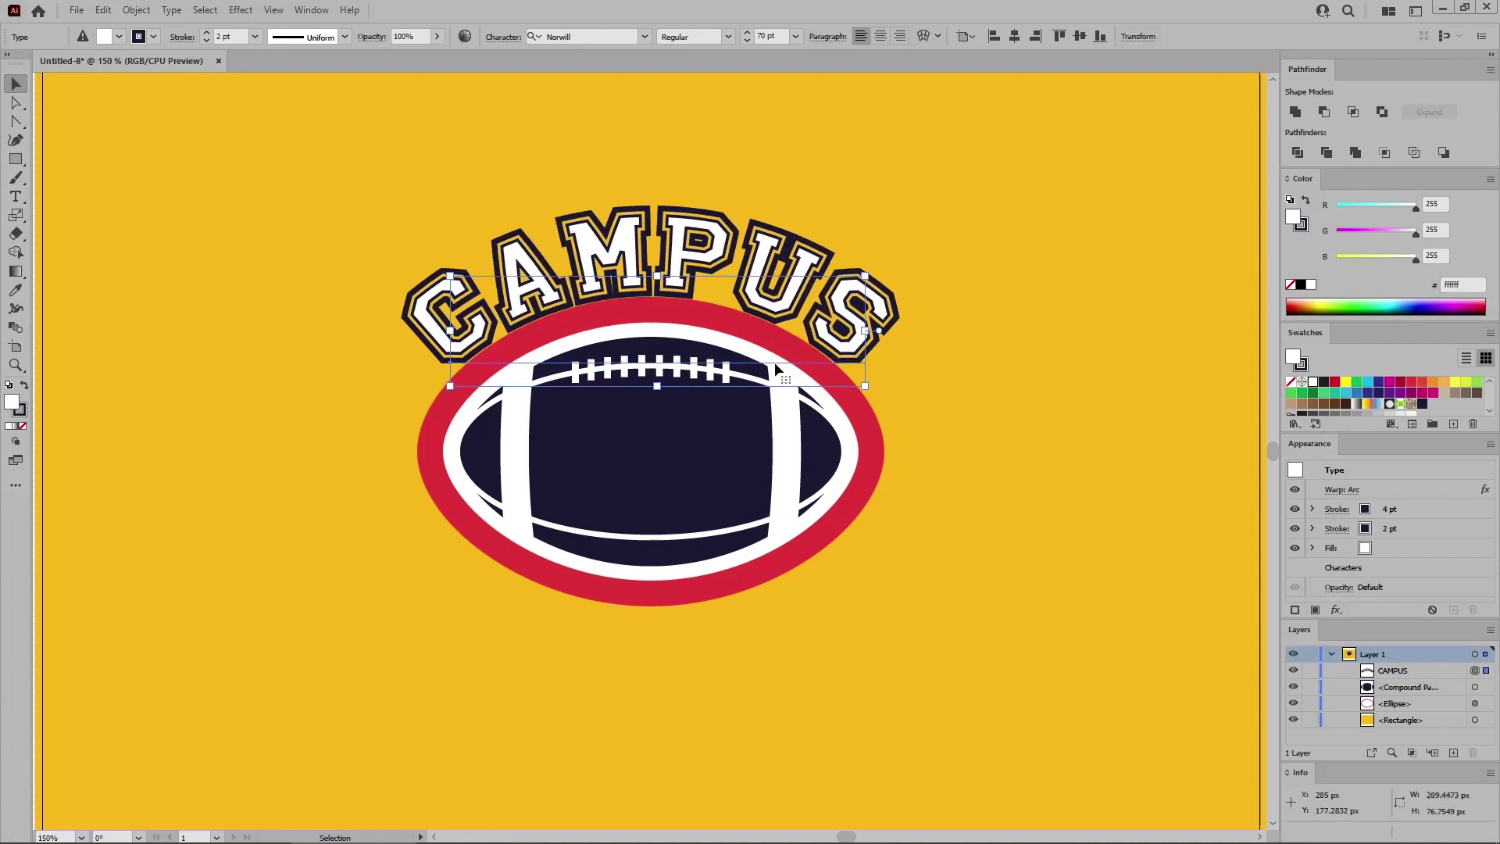
{"action": "left_click_drag", "start_coordinate": [684, 269], "coordinate": [688, 269]}
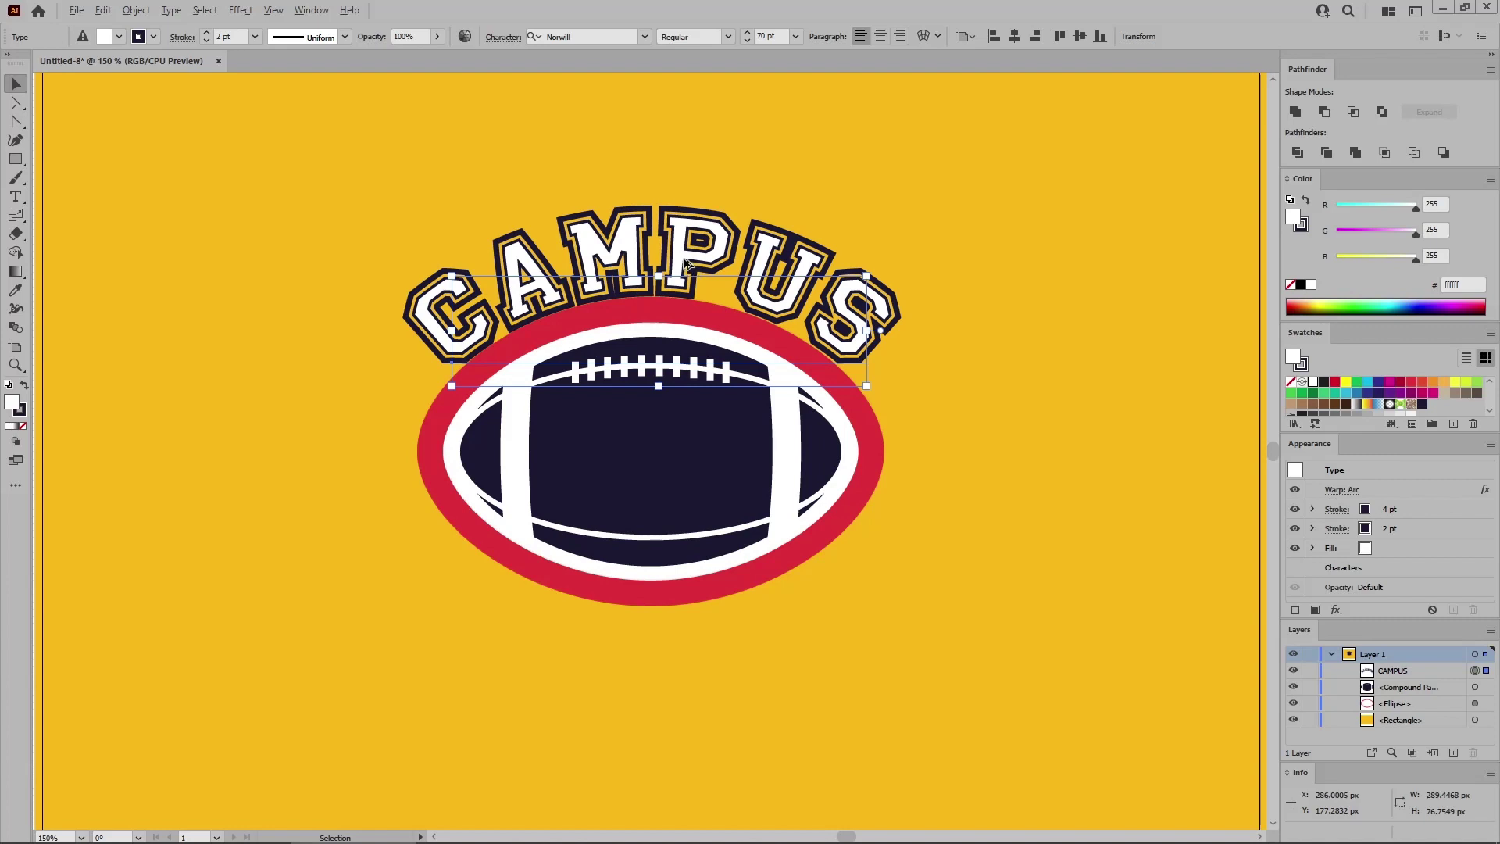
{"action": "left_click_drag", "start_coordinate": [688, 266], "coordinate": [660, 632]}
- Change the lower copy's text to LEAGUE
{"action": "double_click", "coordinate": [683, 657]}
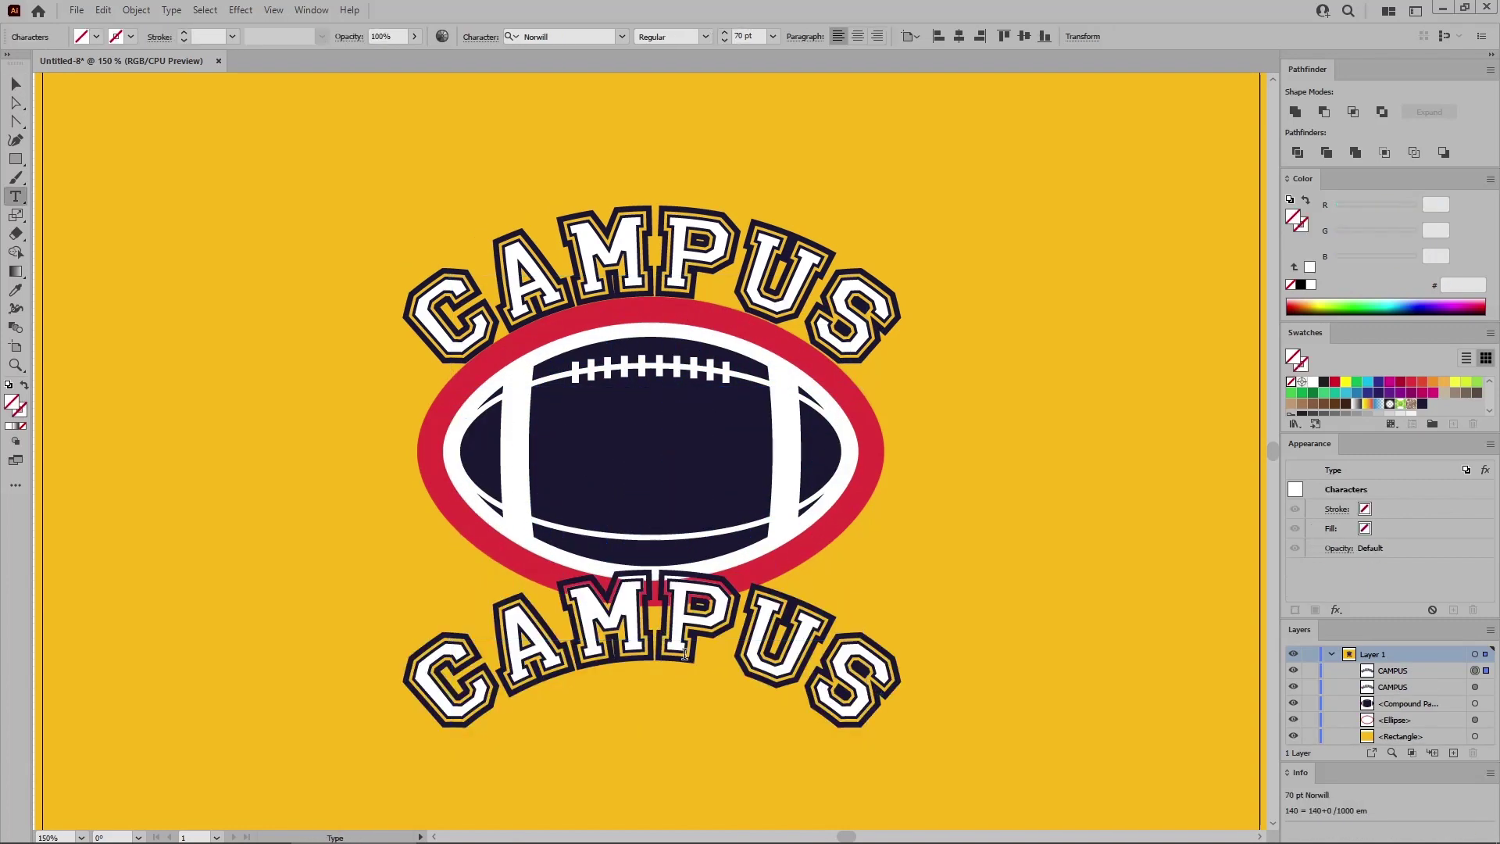
{"action": "key", "text": "ctrl+a"}
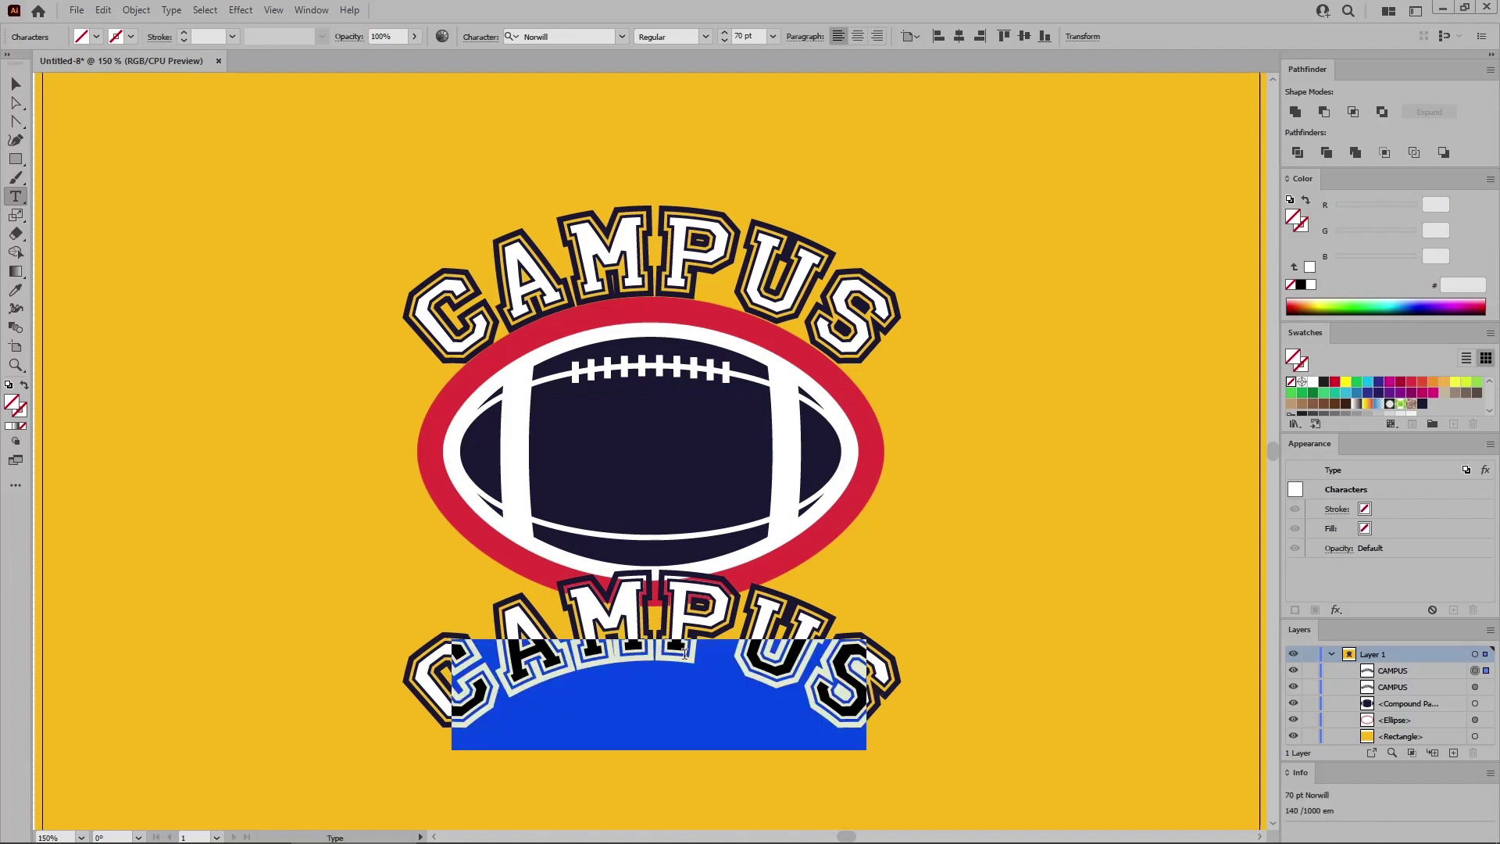
{"action": "type", "text": "LEAGUE"}
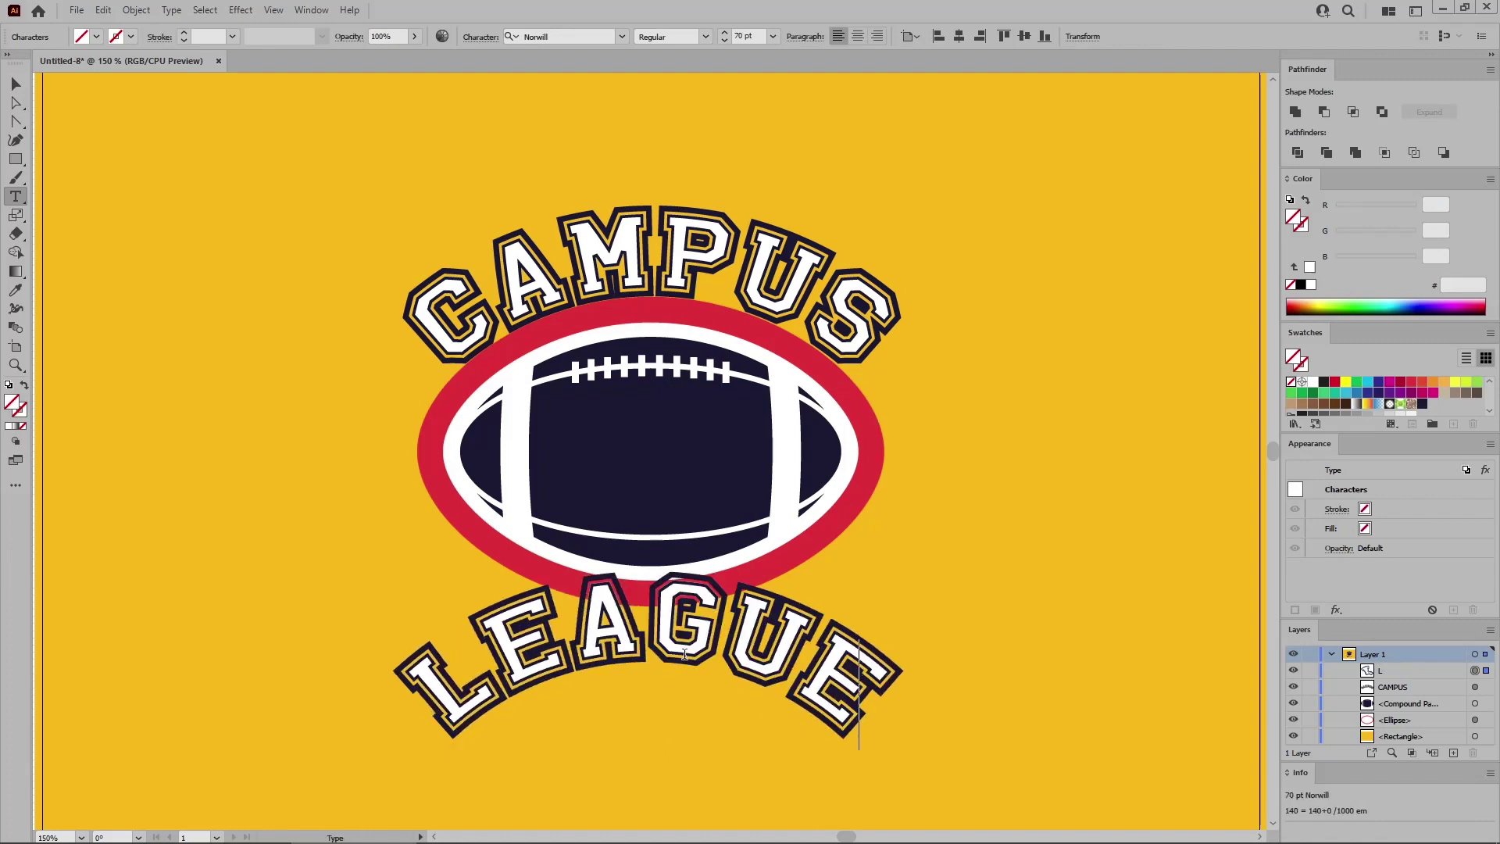
{"action": "key", "text": "Escape"}
- Reverse the LEAGUE Arc warp bend to -46%
{"action": "left_click", "coordinate": [684, 654]}
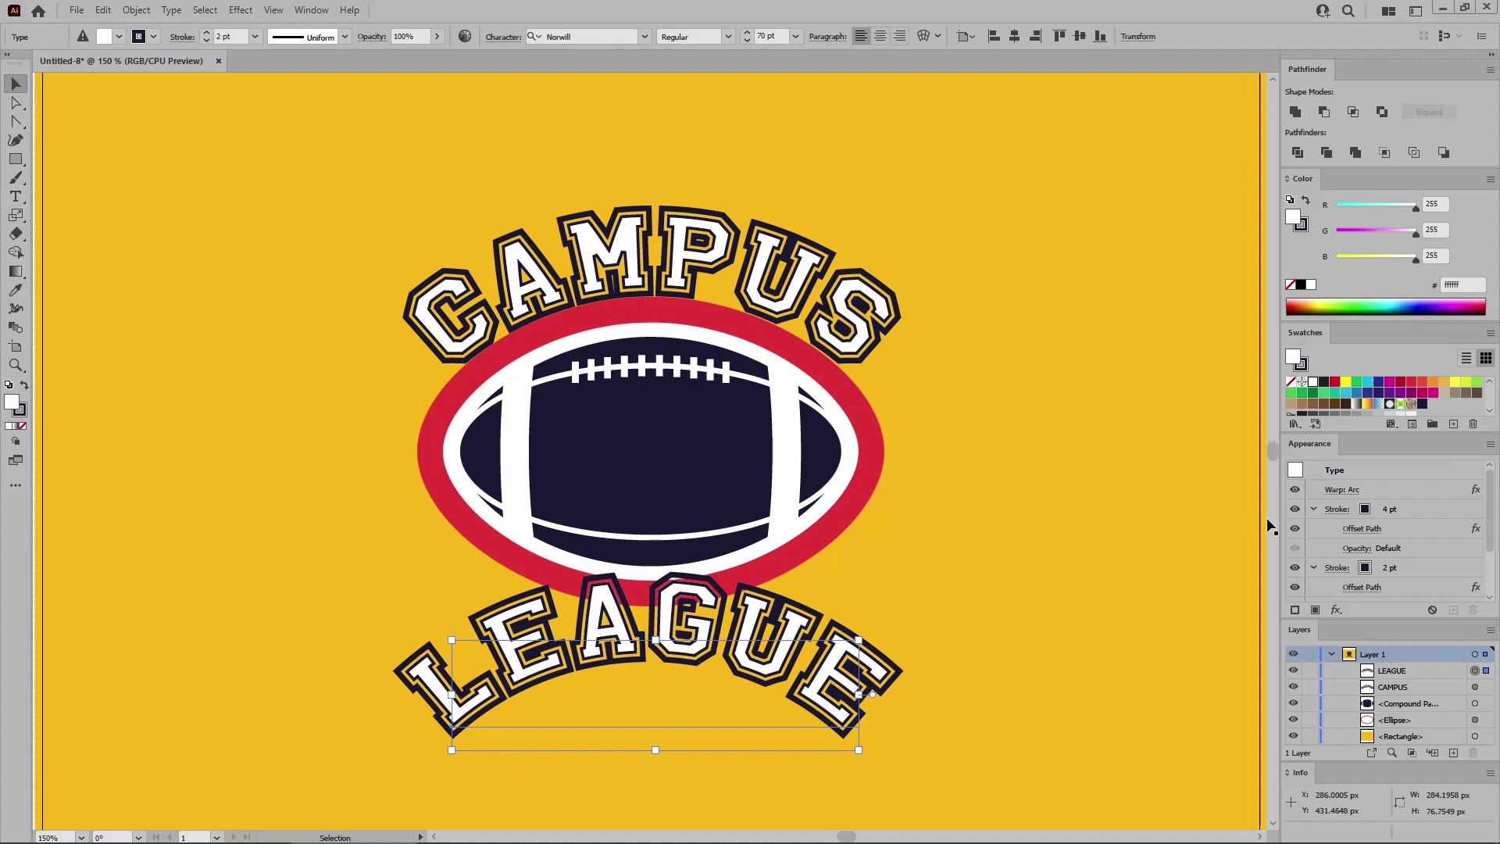
{"action": "left_click", "coordinate": [1313, 528]}
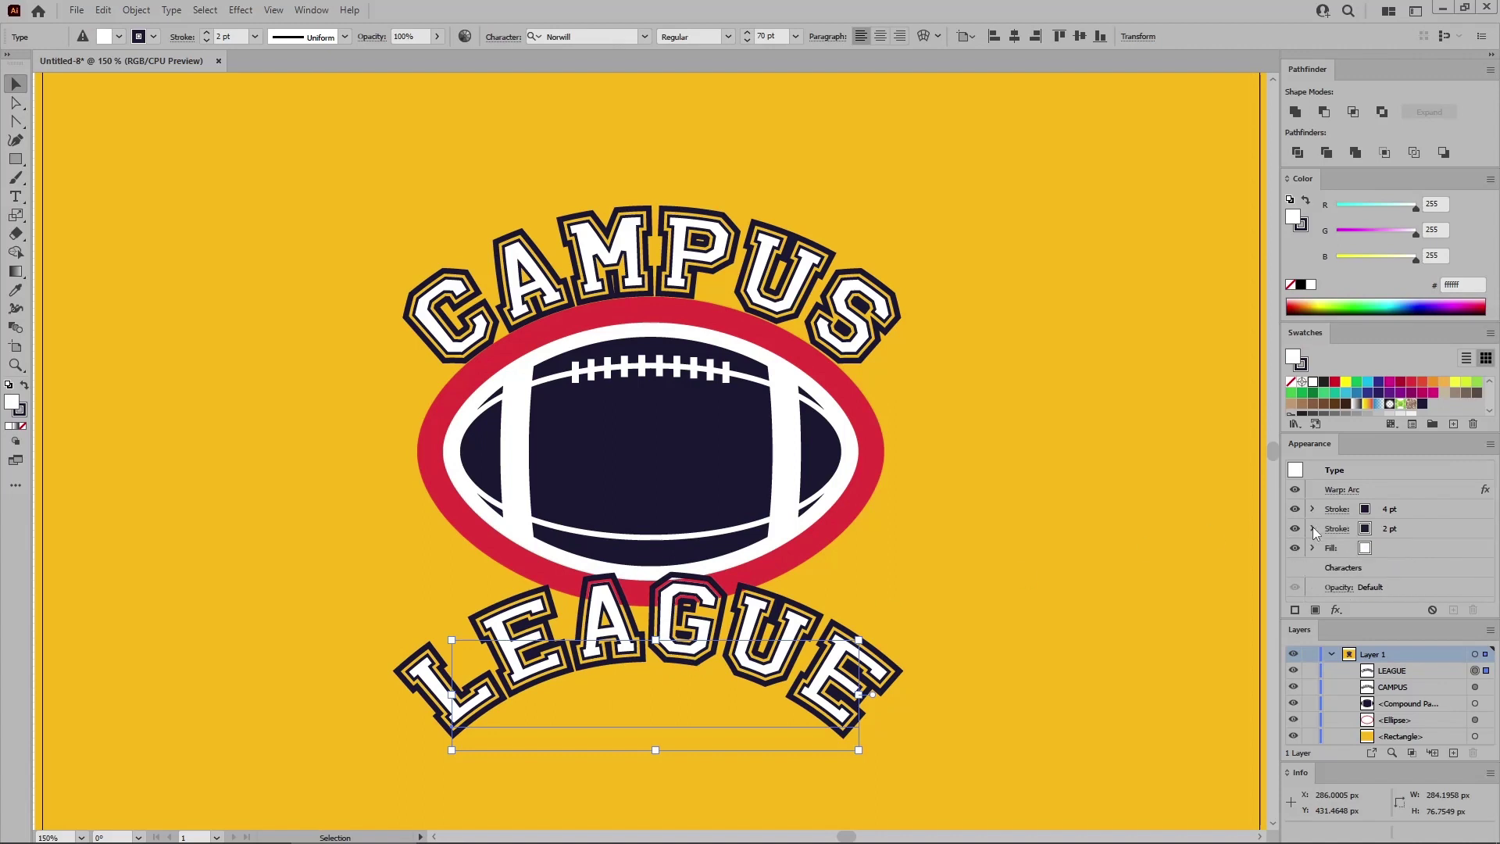
{"action": "left_click", "coordinate": [1341, 489]}
{"action": "left_click", "coordinate": [1158, 413]}
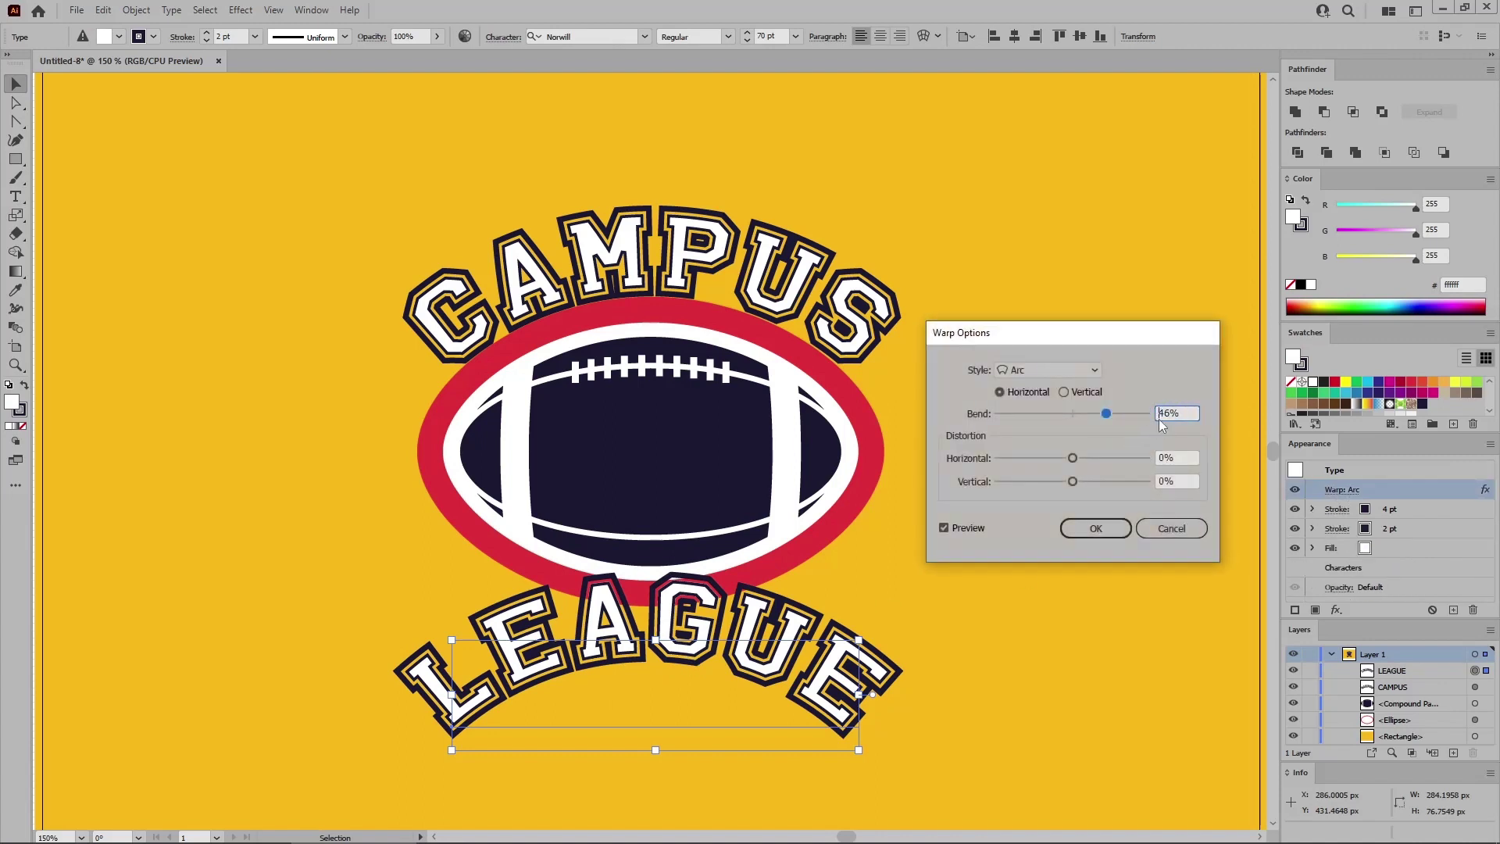
{"action": "type", "text": "-"}
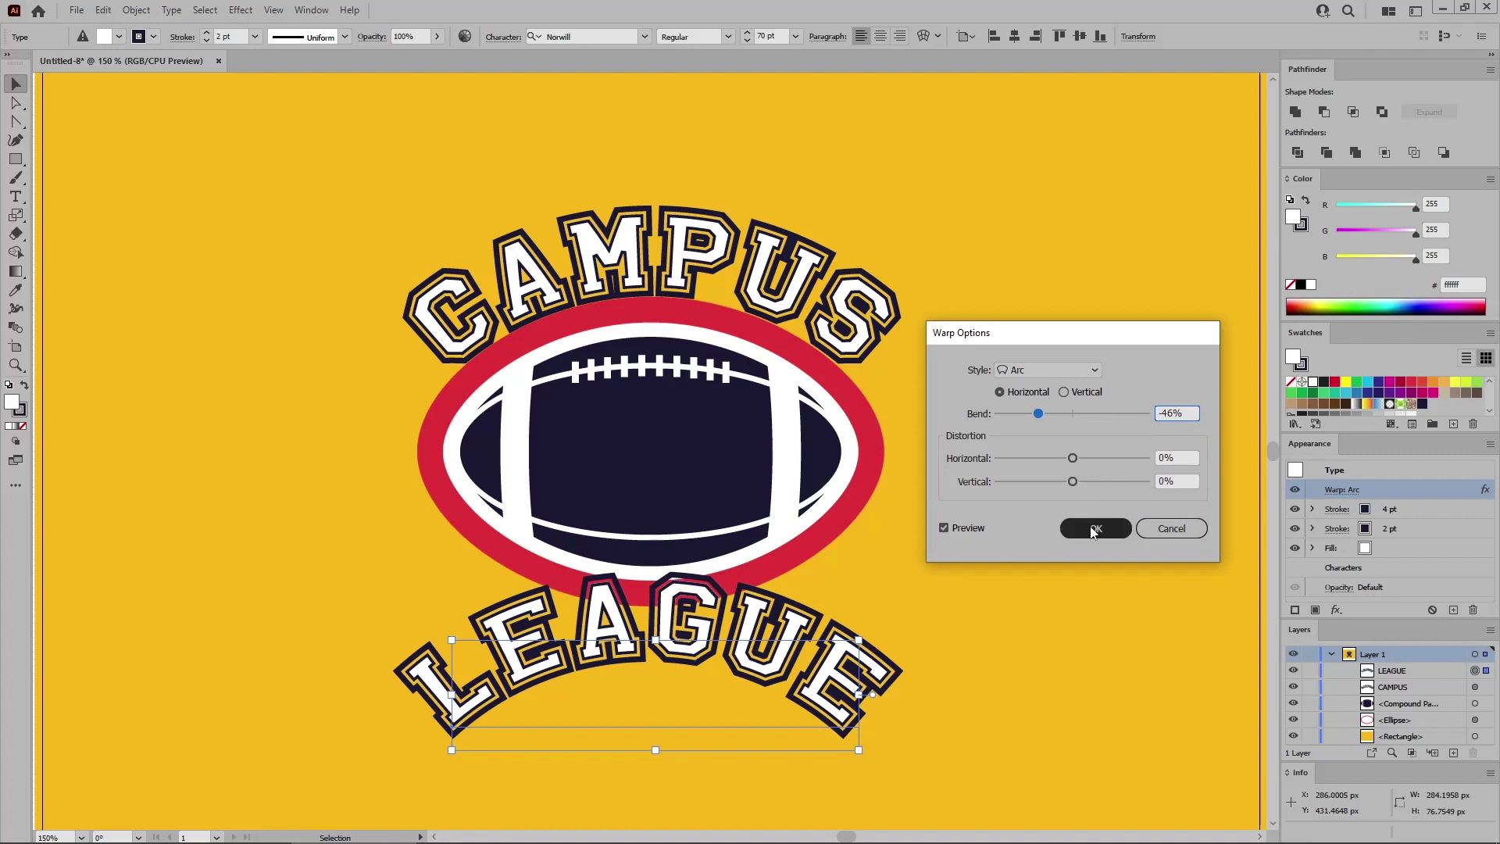
{"action": "left_click", "coordinate": [1094, 529]}
- Move LEAGUE up snug beneath the ball and nudge it into place
{"action": "left_click_drag", "start_coordinate": [801, 691], "coordinate": [808, 574]}
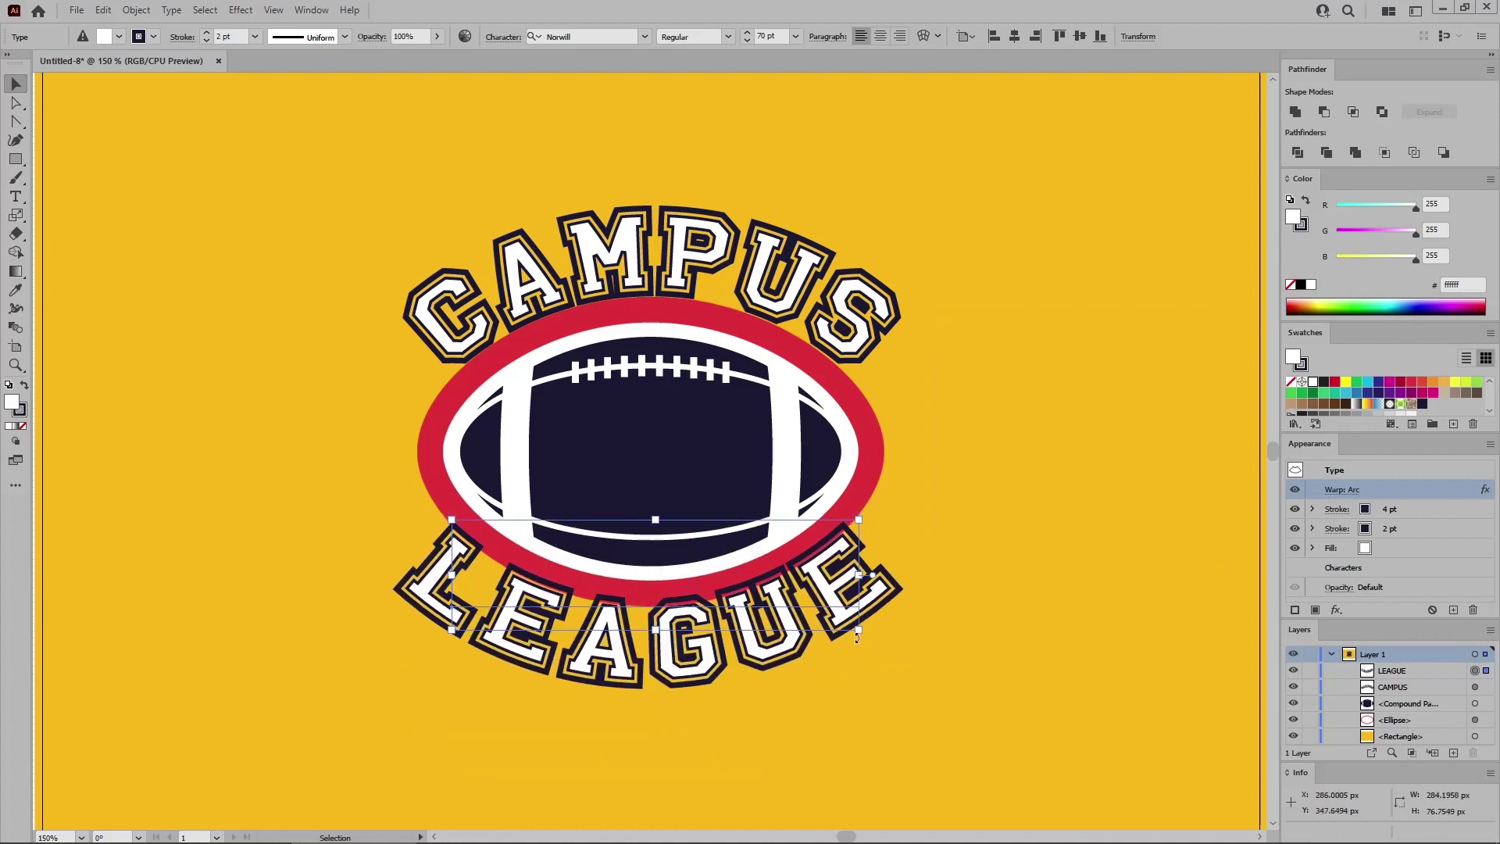
{"action": "key", "text": "Down"}
{"action": "key", "text": "Down"}
{"action": "key", "text": "Down"}
{"action": "key", "text": "Down"}
{"action": "key", "text": "Down"}
{"action": "key", "text": "Down"}
{"action": "key", "text": "Right"}
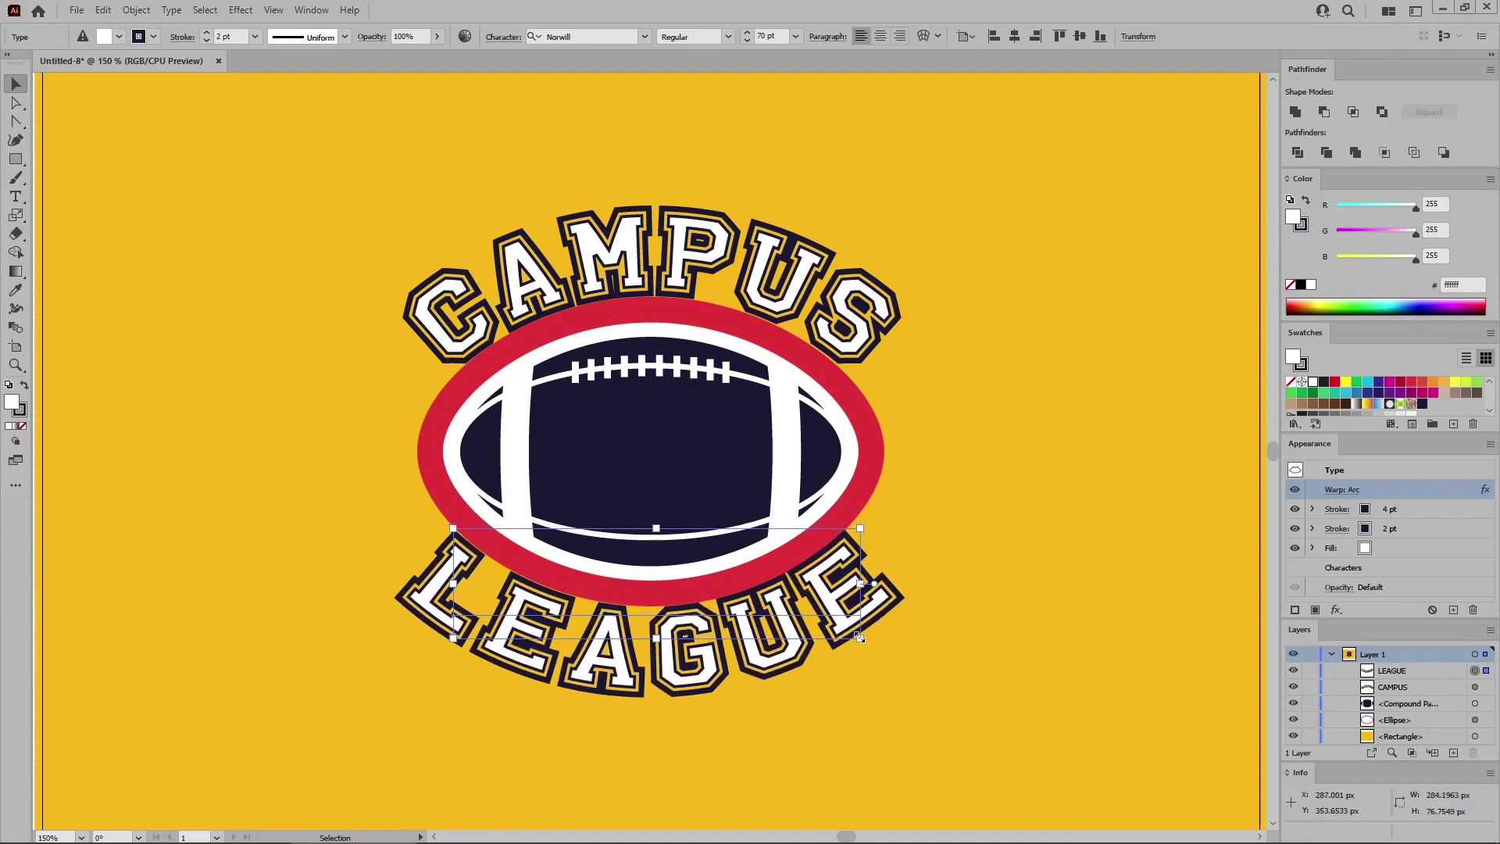
{"action": "key", "text": "Down"}
{"action": "key", "text": "Right"}
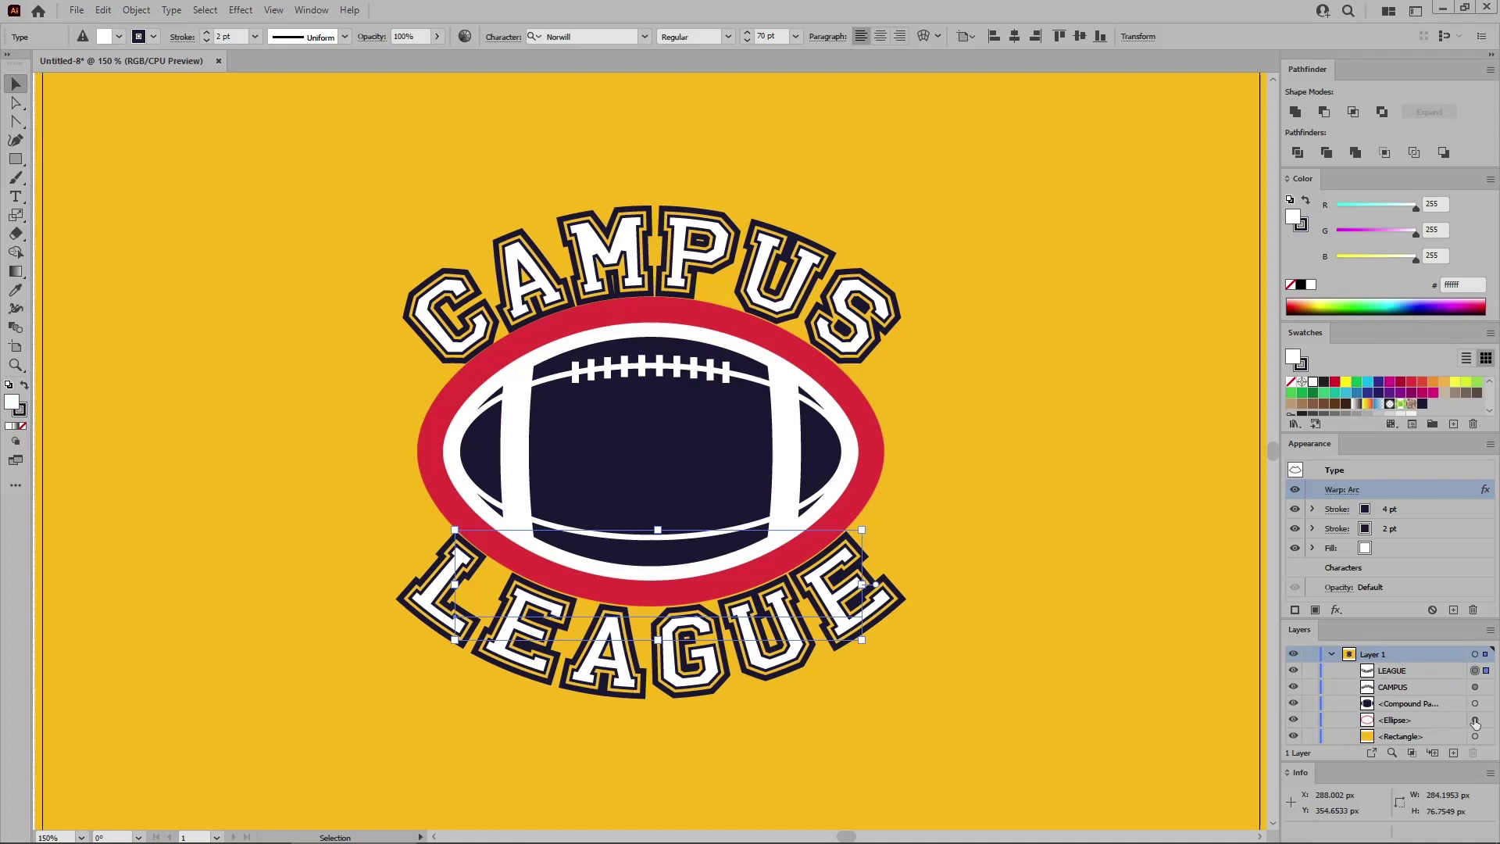
{"action": "left_click", "coordinate": [1475, 720]}
- Hide the ellipse's red fill so only the white outline remains, then view at 100% and deselect
{"action": "left_click", "coordinate": [1295, 528]}
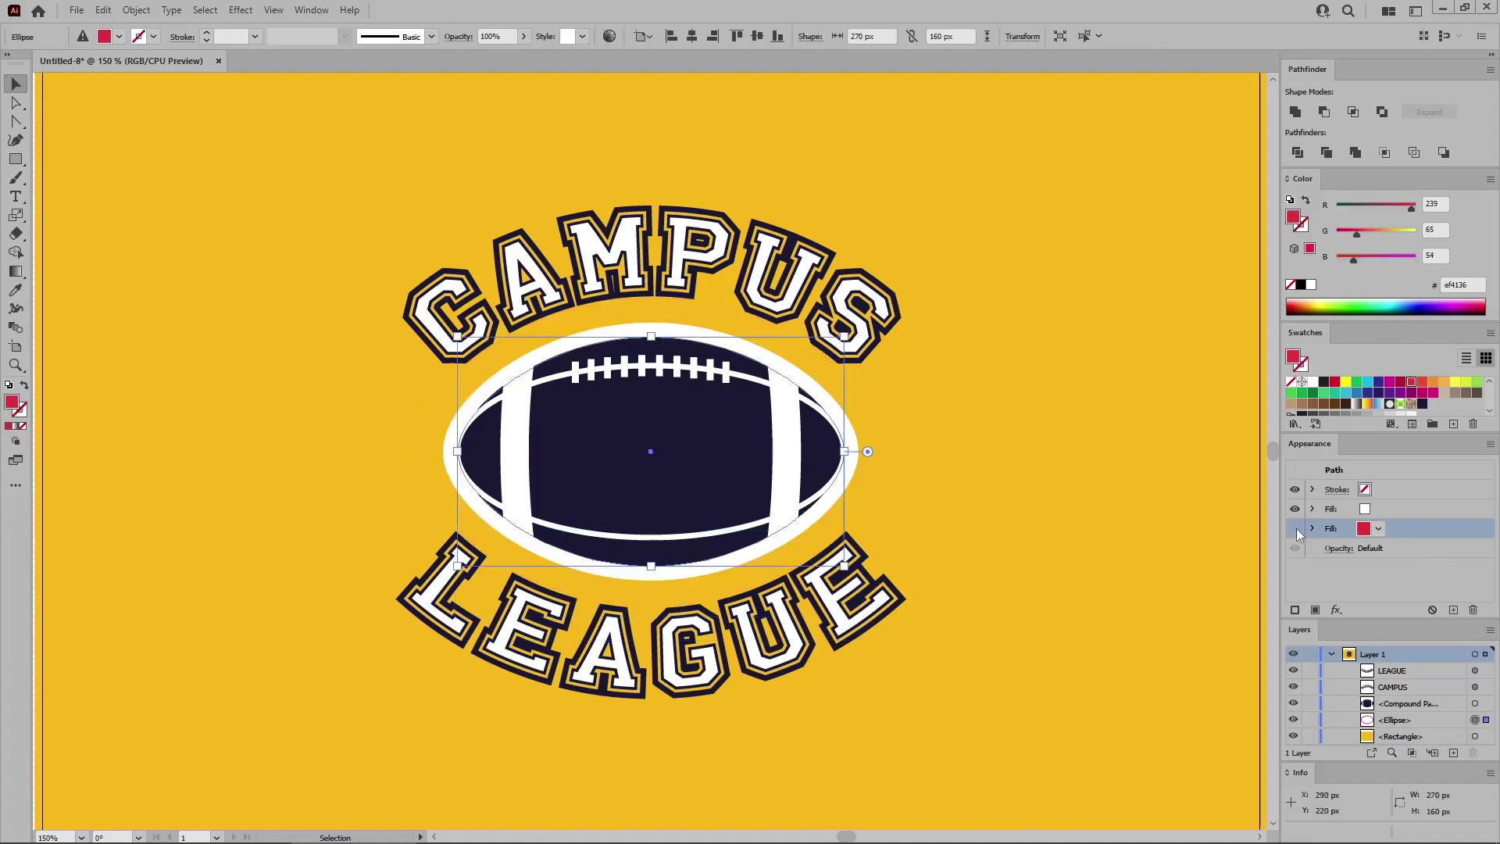
{"action": "key", "text": "ctrl+1"}
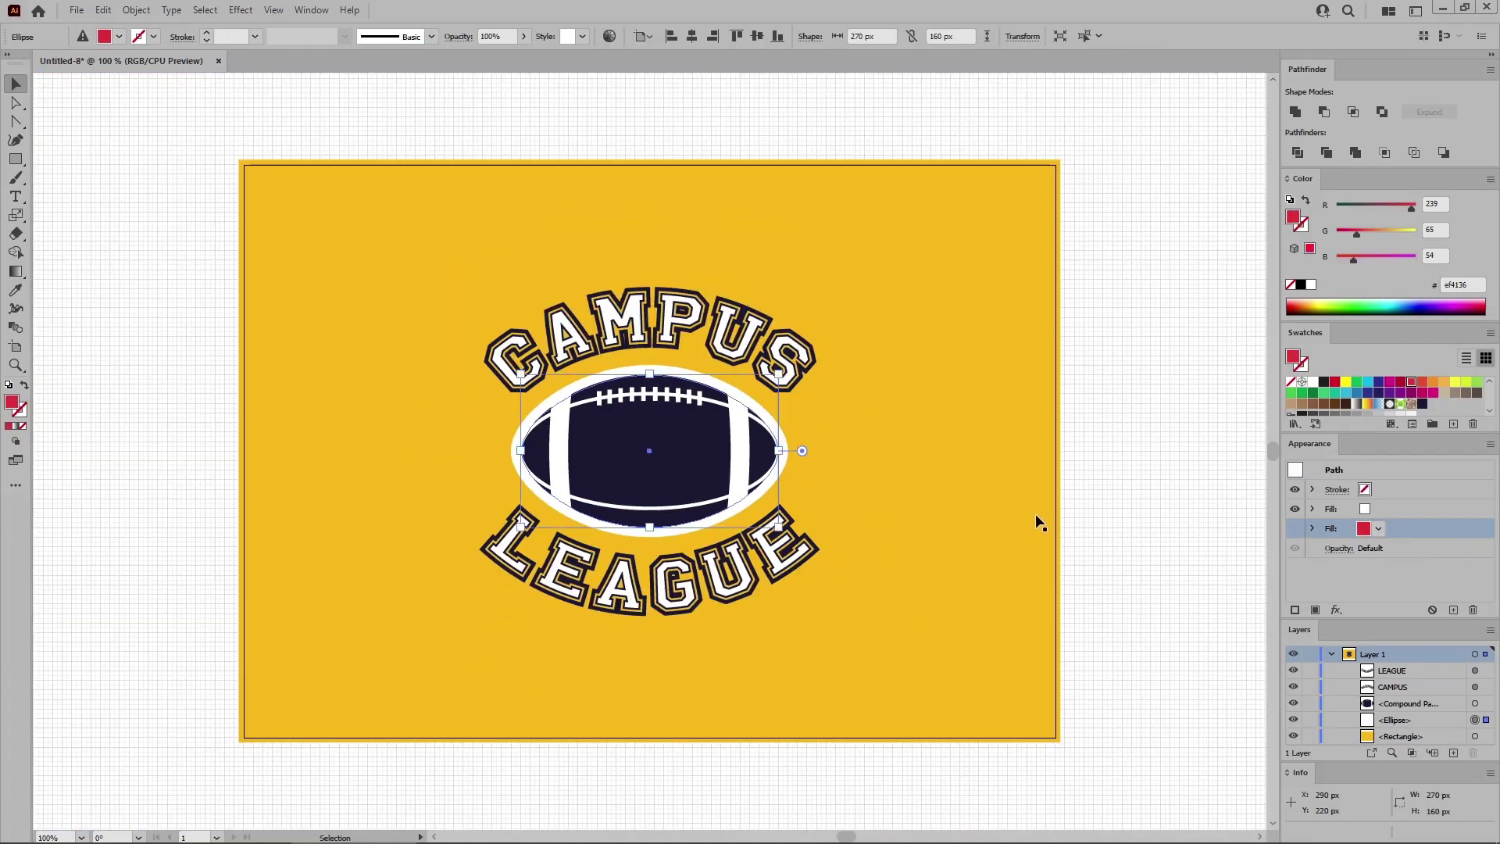
{"action": "left_click", "coordinate": [1154, 429]}
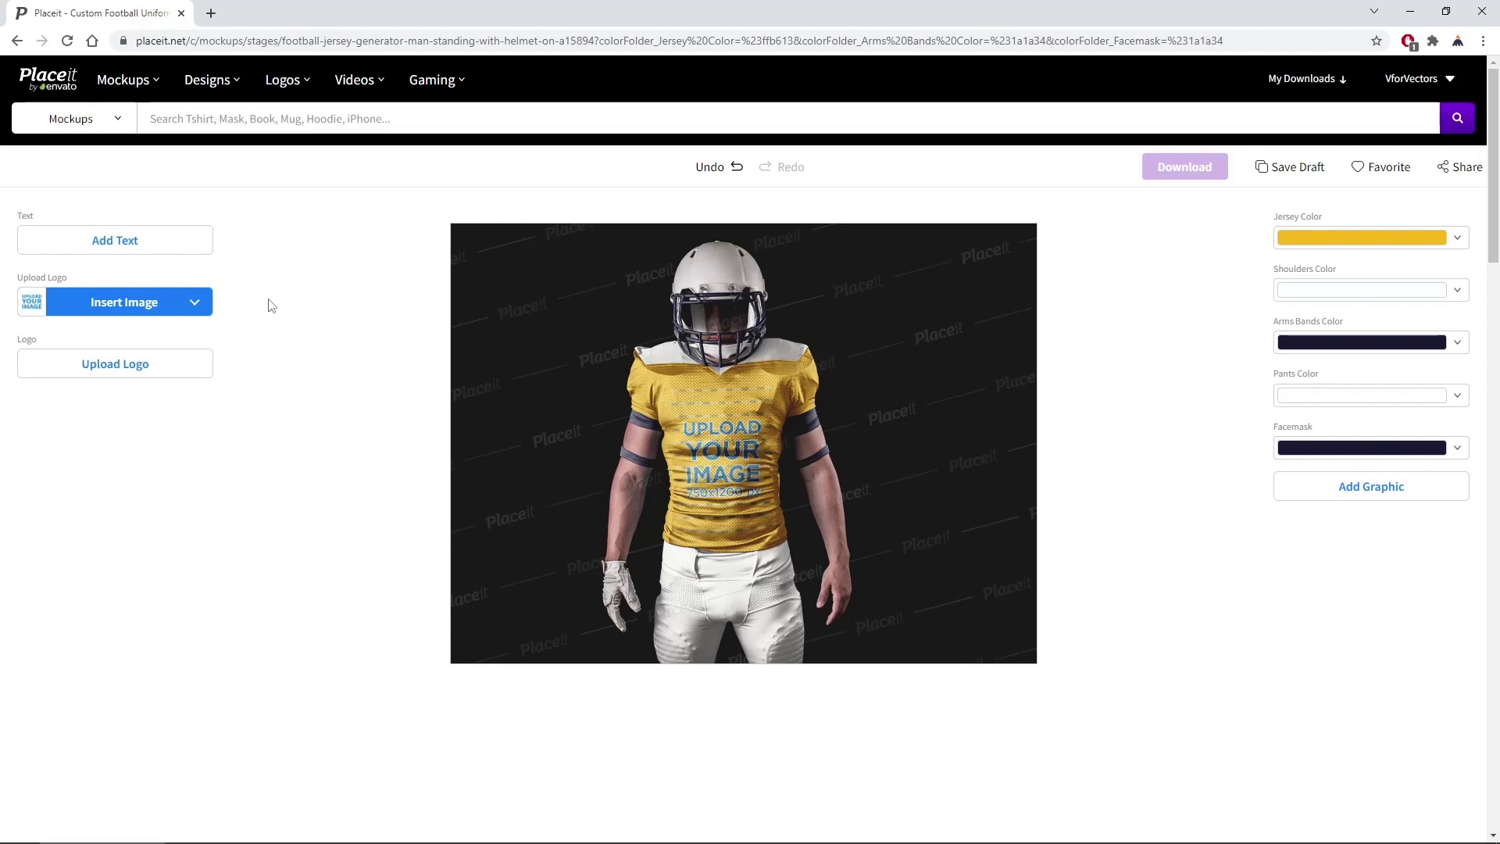
- Upload the SportsJerseyDesign logo file from the computer into the Placeit jersey mockup
{"action": "left_click", "coordinate": [195, 304]}
{"action": "left_click", "coordinate": [184, 365]}
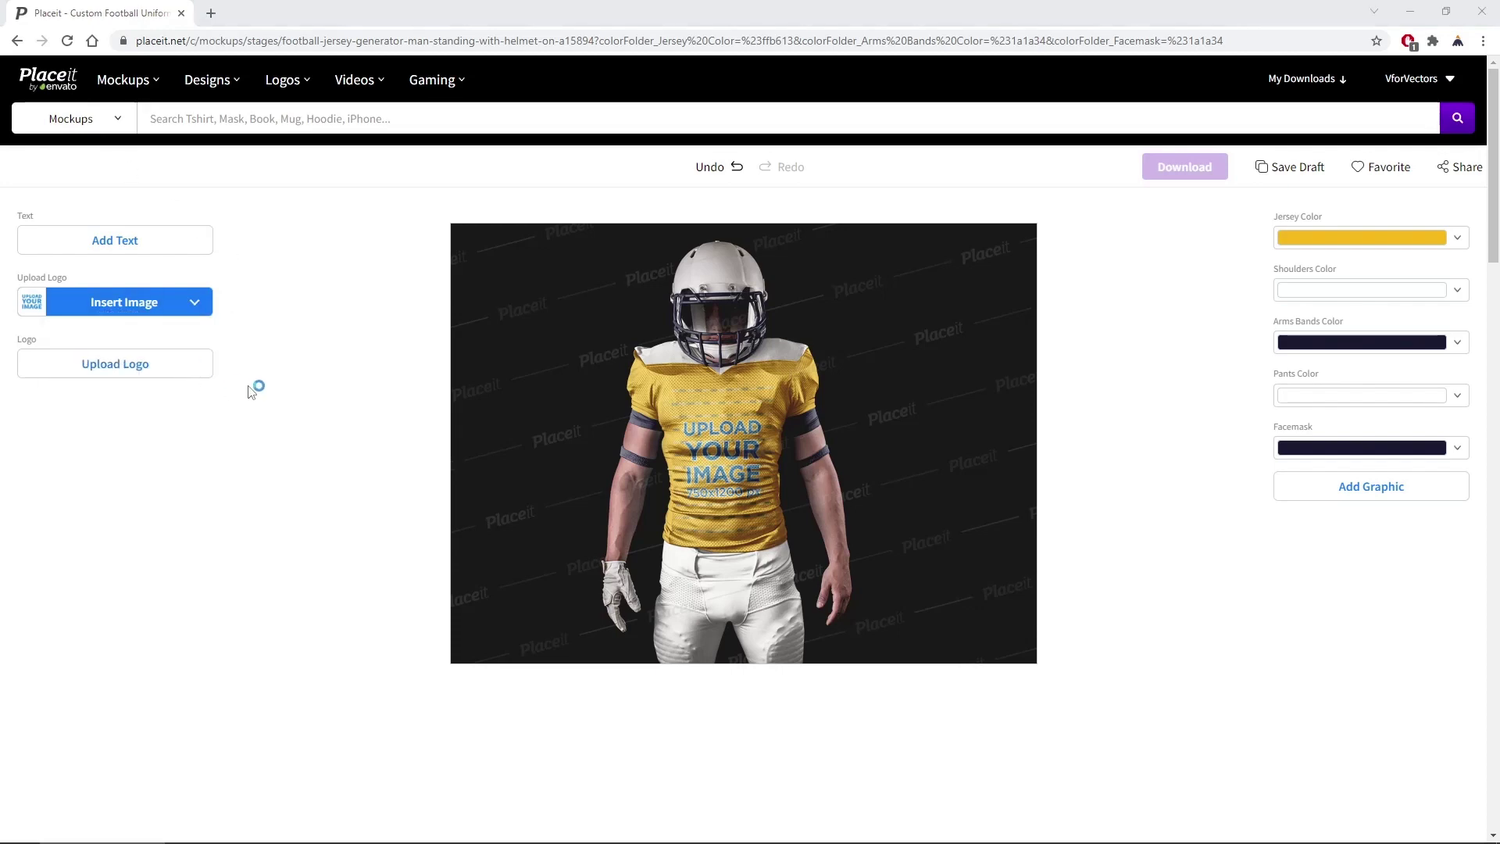
{"action": "double_click", "coordinate": [252, 178]}
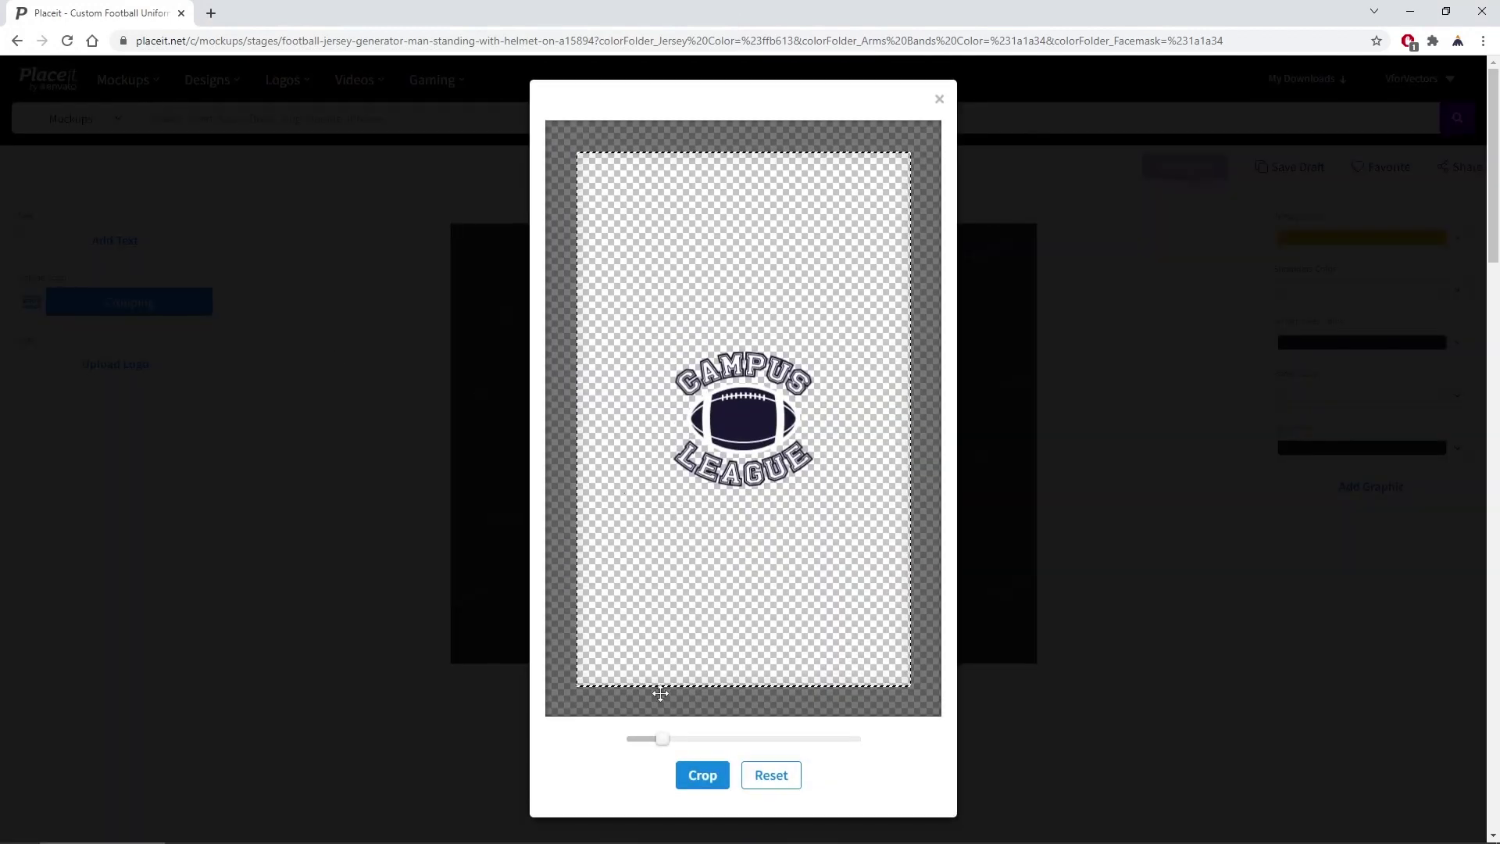
- Enlarge the logo and move it higher in the crop frame, then apply the crop
{"action": "left_click_drag", "start_coordinate": [660, 740], "coordinate": [702, 739]}
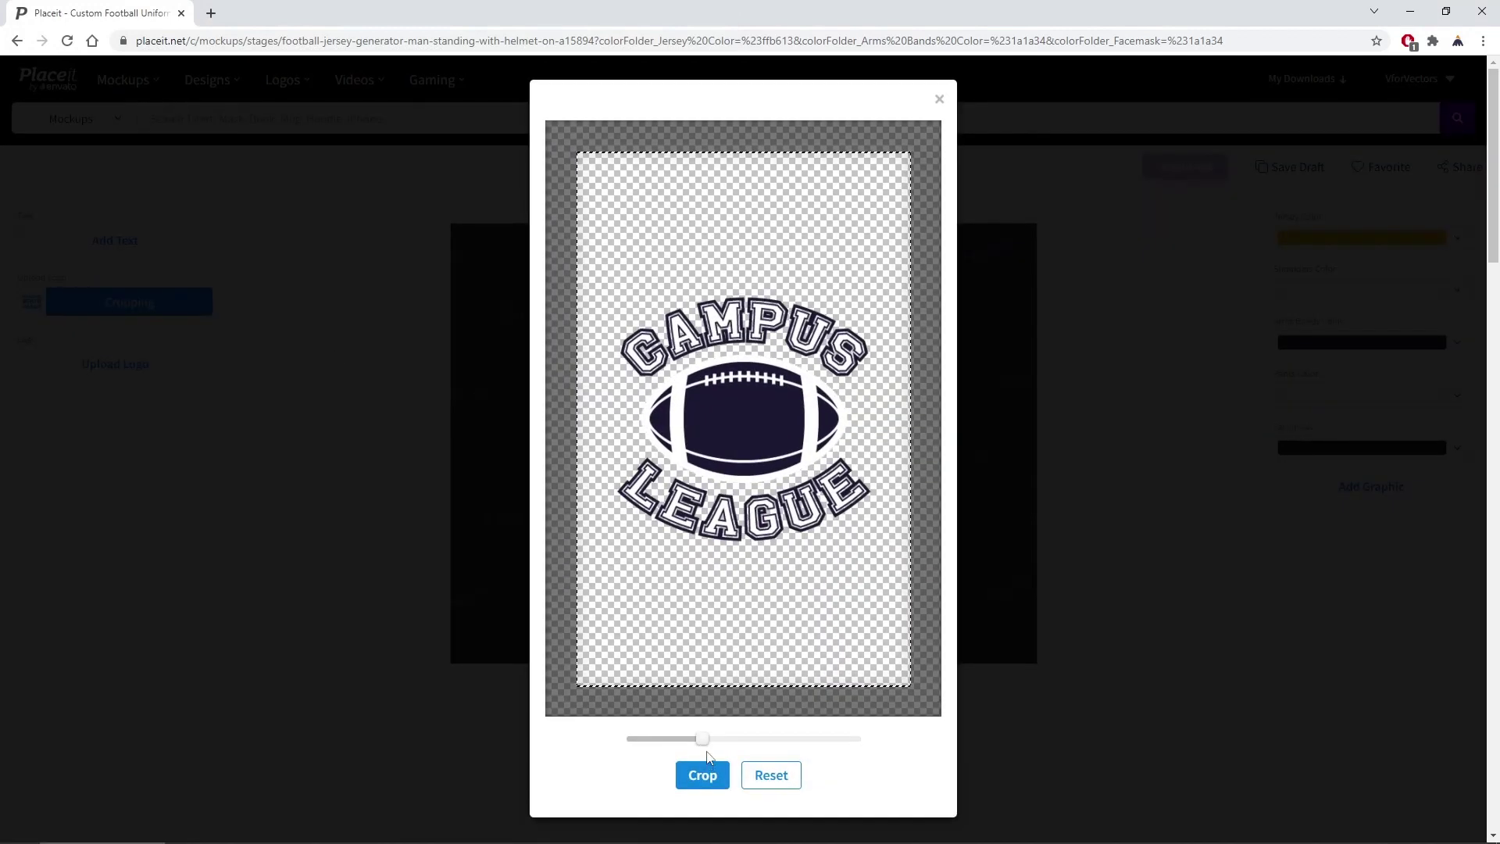
{"action": "left_click_drag", "start_coordinate": [751, 476], "coordinate": [753, 343]}
{"action": "left_click", "coordinate": [703, 775]}
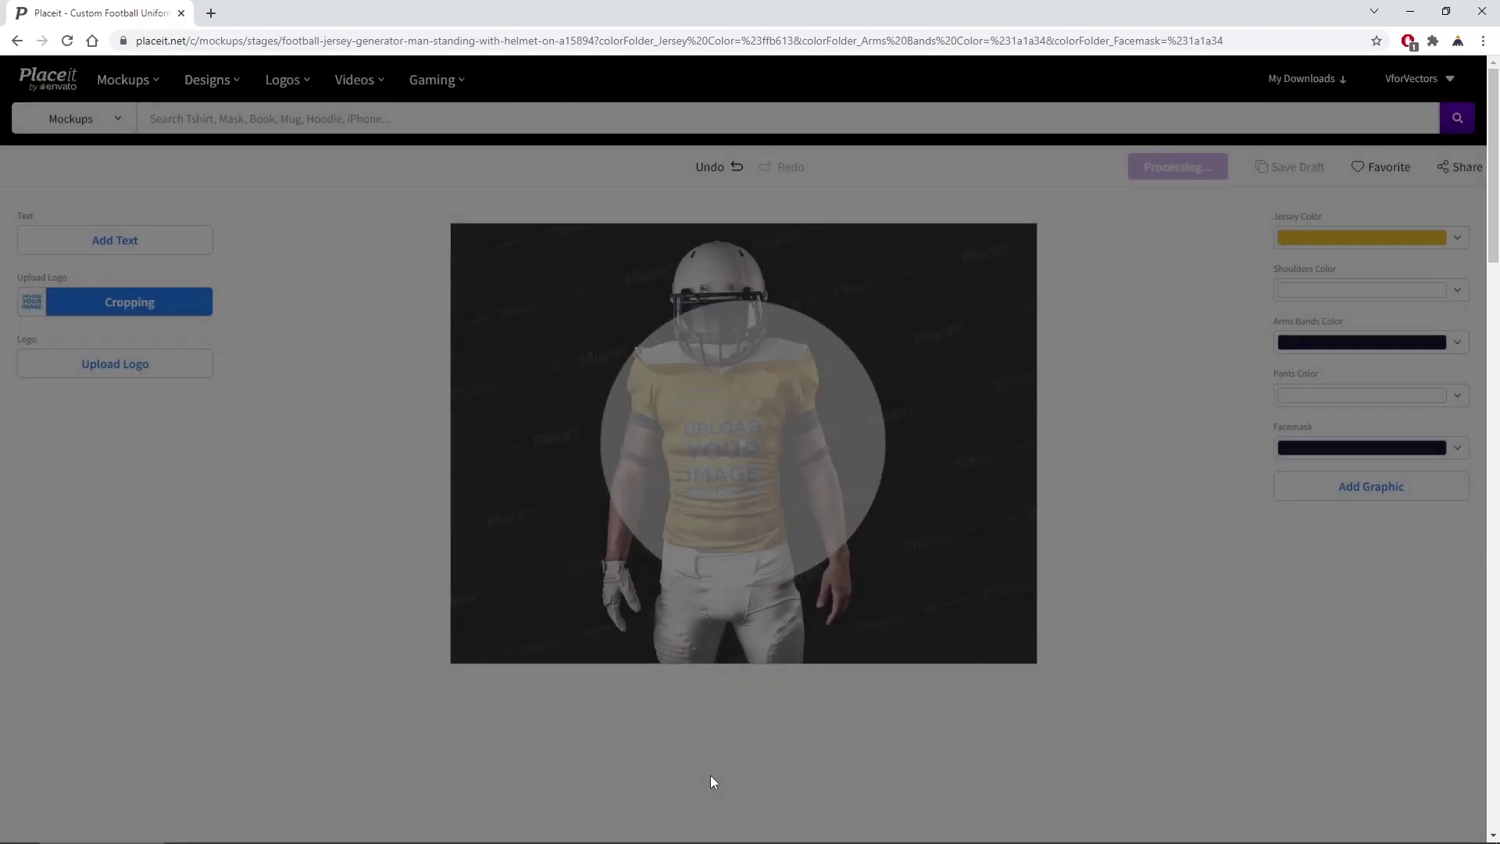